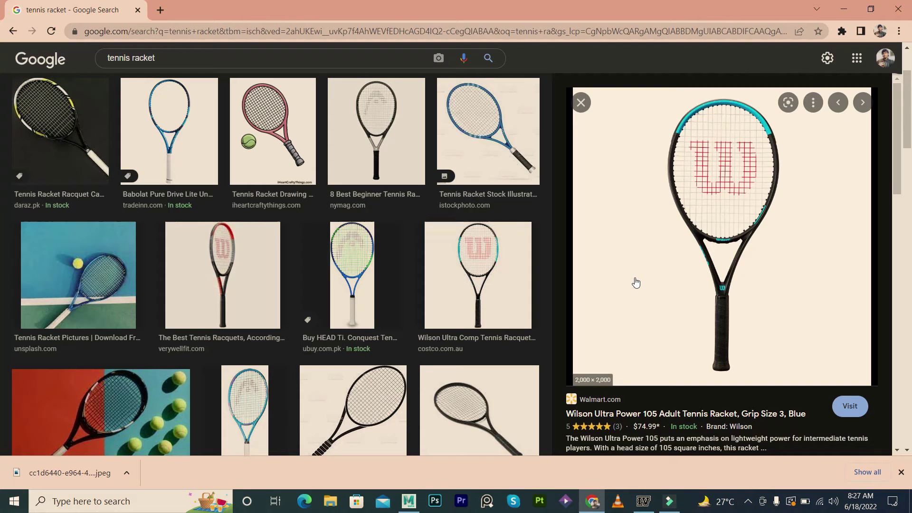
Step: Start a new empty Maya scene with the front view maximized
{"action": "left_click", "coordinate": [844, 9]}
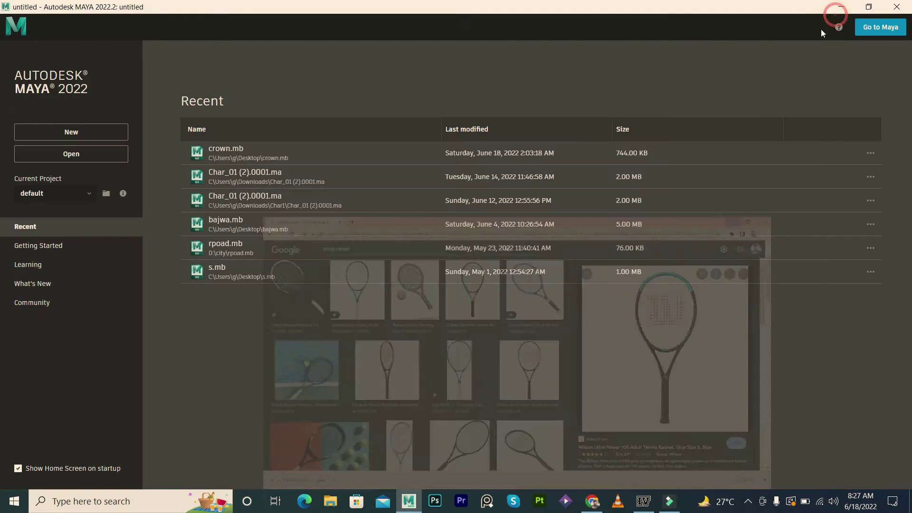
{"action": "left_click", "coordinate": [110, 134]}
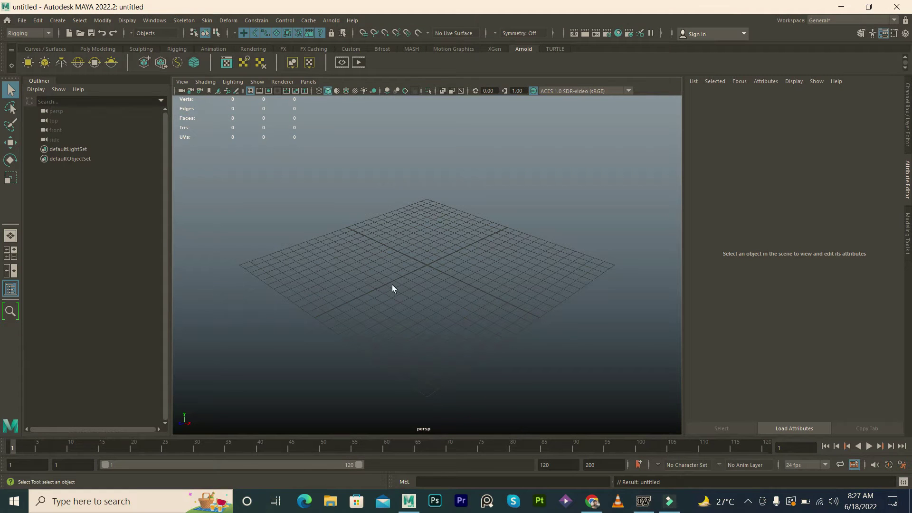
{"action": "key", "text": "space"}
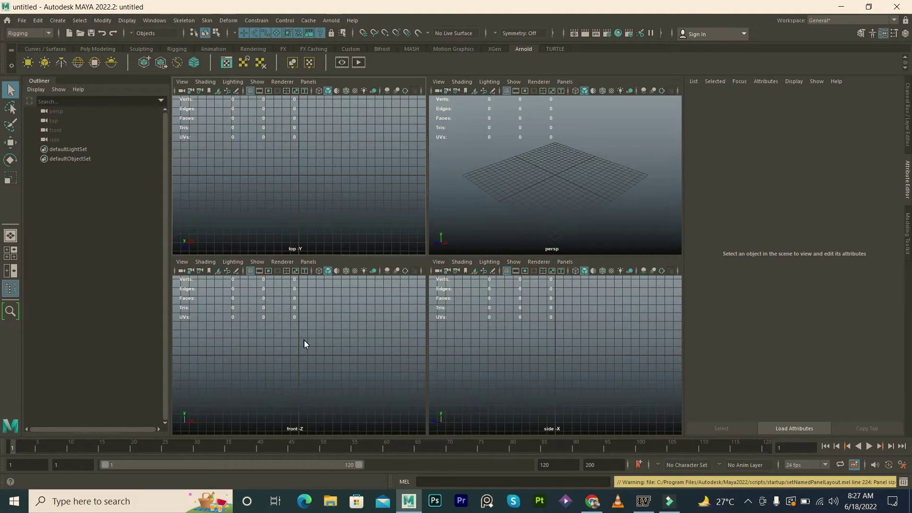
{"action": "key", "text": "space"}
{"action": "left_click", "coordinate": [748, 502]}
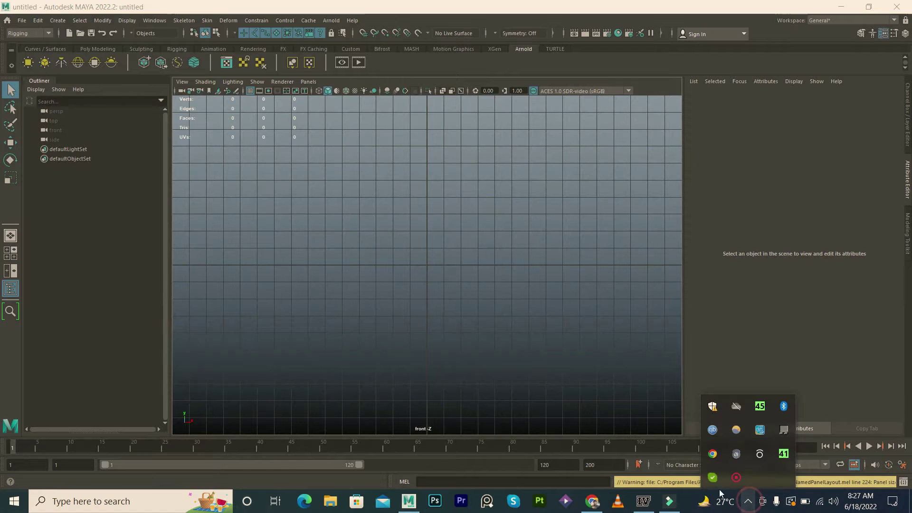
{"action": "left_click", "coordinate": [545, 388]}
Step: Load teff.jpeg from Downloads as the front view's image plane
{"action": "left_click", "coordinate": [227, 91]}
{"action": "left_click", "coordinate": [346, 126]}
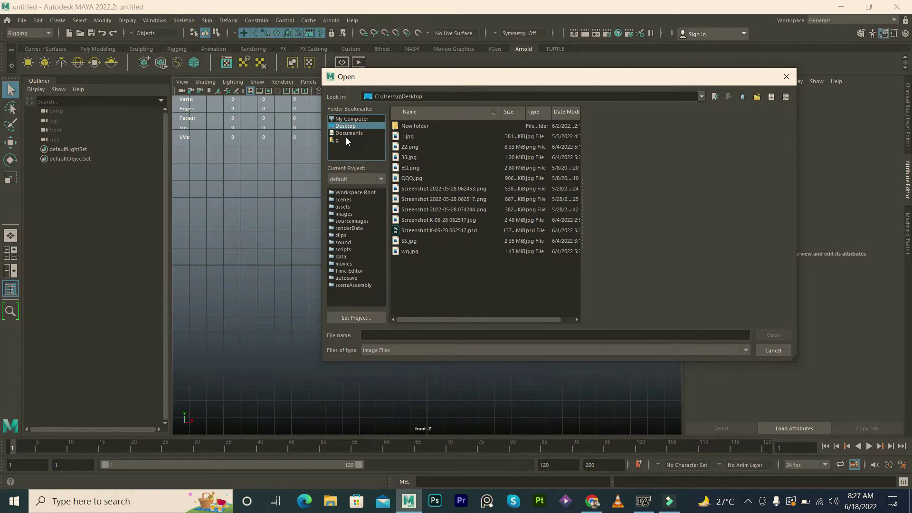
{"action": "left_click", "coordinate": [346, 140]}
{"action": "double_click", "coordinate": [416, 179]}
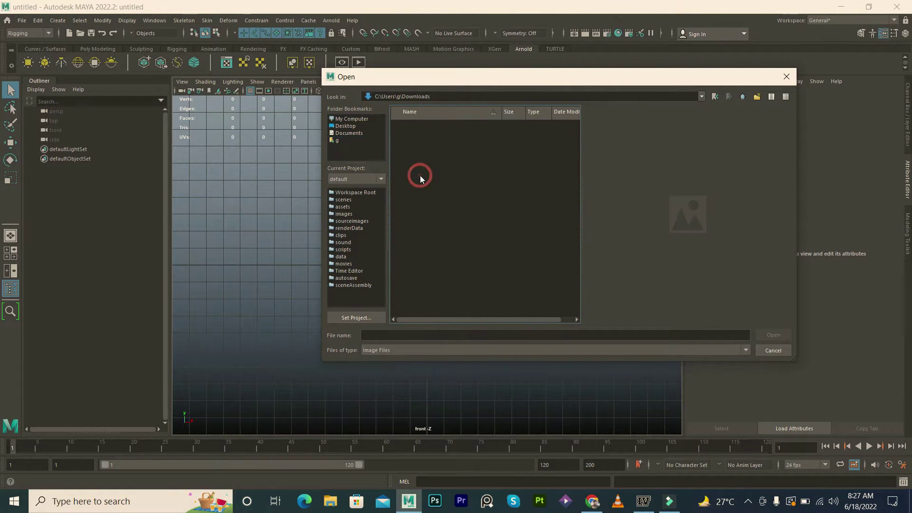
{"action": "key", "text": "Down"}
{"action": "key", "text": "Down"}
{"action": "key", "text": "Down"}
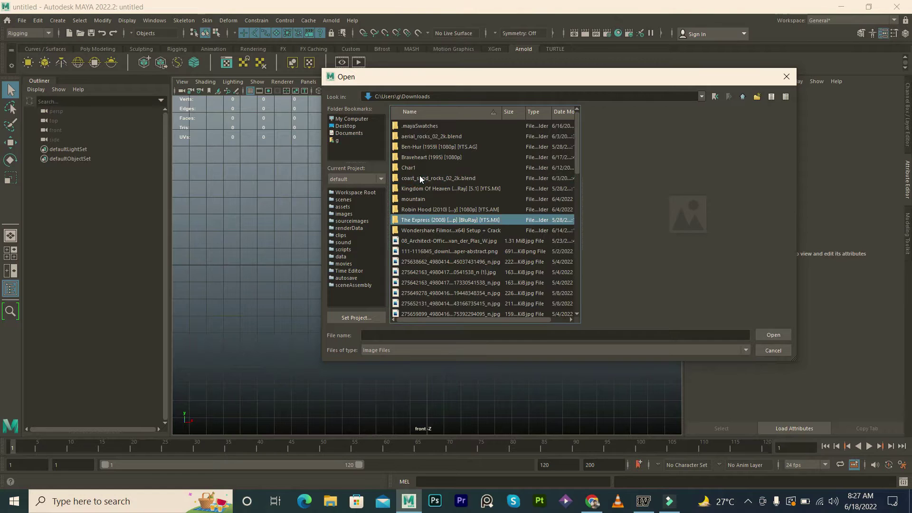
{"action": "type", "text": "teff.jpeg"}
{"action": "left_click", "coordinate": [767, 337]}
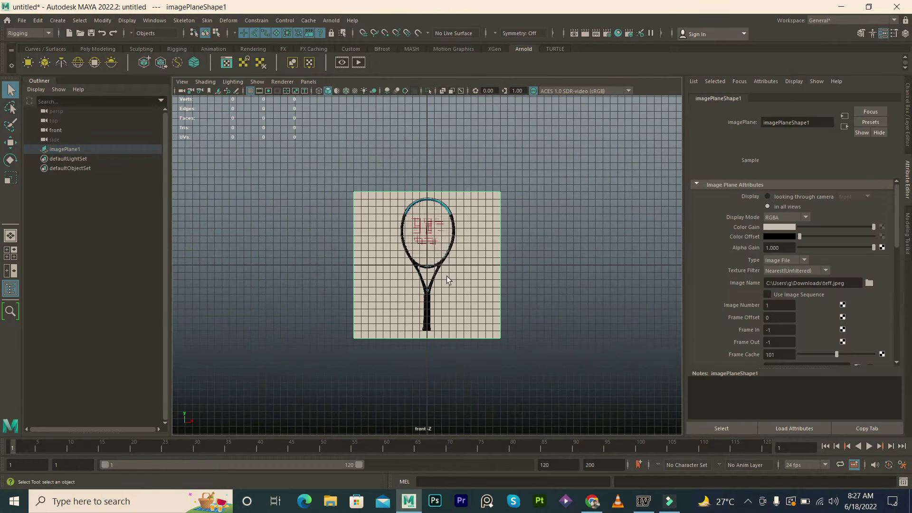
Step: Enlarge the reference image about 2.9 times and put it on reference layer layer1
{"action": "key", "text": "r"}
{"action": "mouse_move", "coordinate": [438, 270]}
{"action": "left_mouse_down"}
{"action": "mouse_move", "coordinate": [547, 296]}
{"action": "mouse_move", "coordinate": [767, 186]}
{"action": "left_mouse_up"}
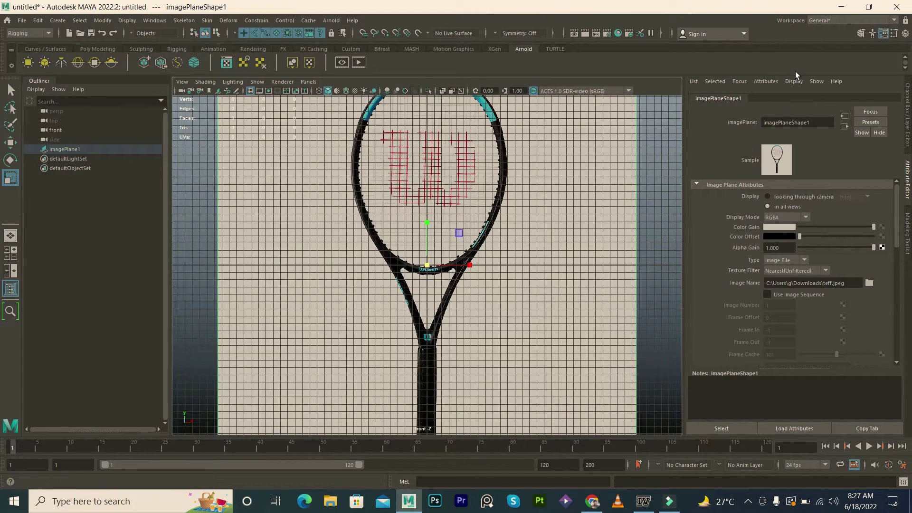
{"action": "left_click", "coordinate": [908, 115]}
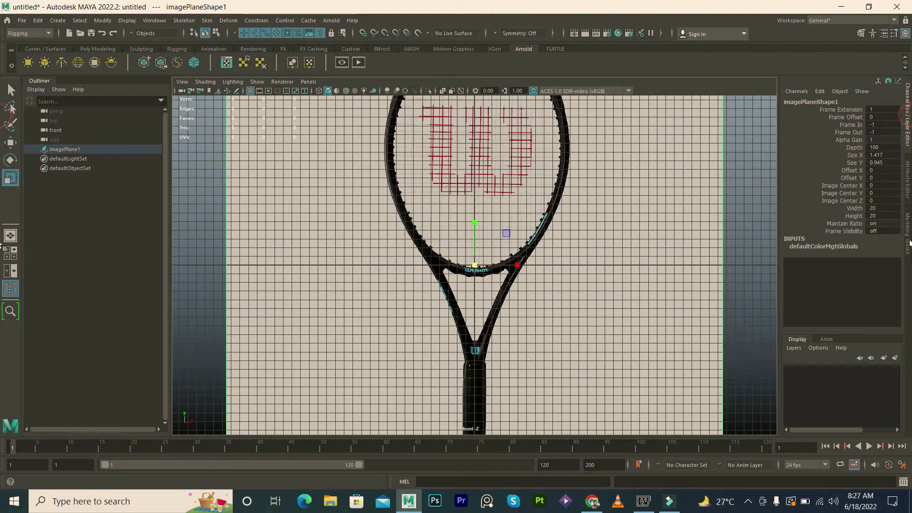
{"action": "left_click", "coordinate": [896, 357]}
{"action": "left_click", "coordinate": [814, 371]}
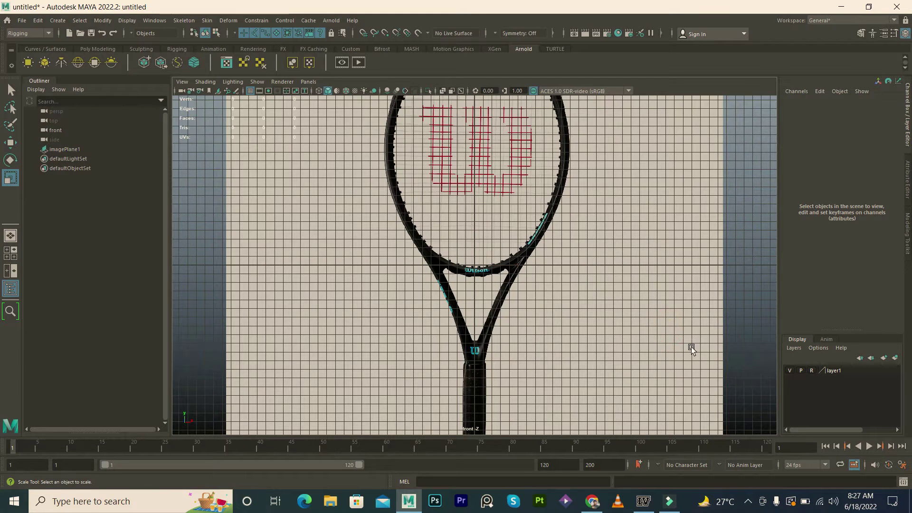
Step: Zoom out to frame the whole racket reference image
{"action": "right_click_drag", "start_coordinate": [691, 346], "coordinate": [463, 351], "text": "alt"}
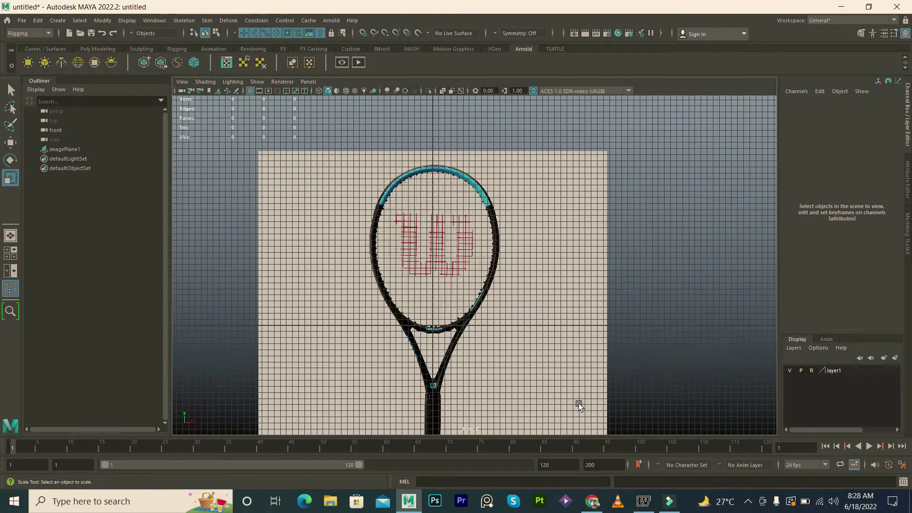
{"action": "scroll", "coordinate": [471, 257], "scroll_direction": "up", "scroll_amount": 3}
{"action": "scroll", "coordinate": [463, 247], "scroll_direction": "up", "scroll_amount": 2}
{"action": "scroll", "coordinate": [463, 246], "scroll_direction": "down", "scroll_amount": 2}
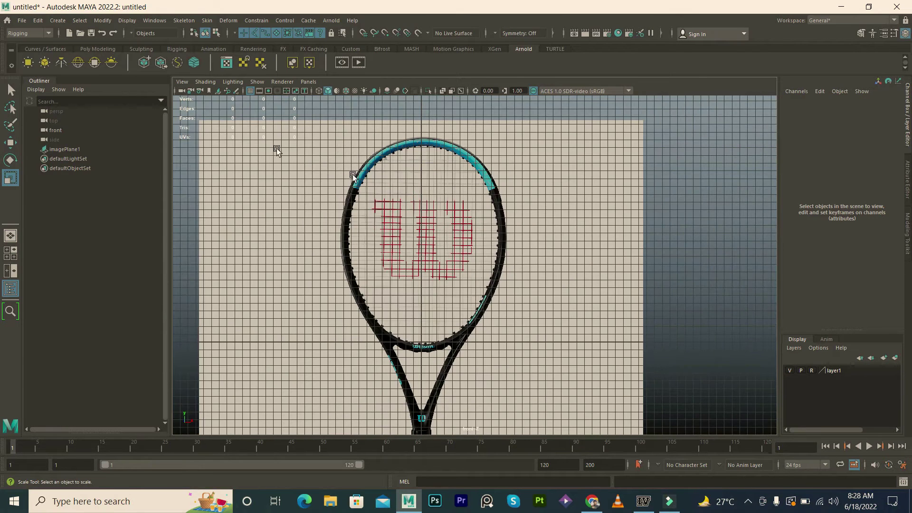
{"action": "left_click", "coordinate": [111, 51]}
Step: Create a polygon cylinder, rotate it -90 on X, scale it to 8.587, and move it into the racket head
{"action": "left_click", "coordinate": [63, 58]}
{"action": "key", "text": "w"}
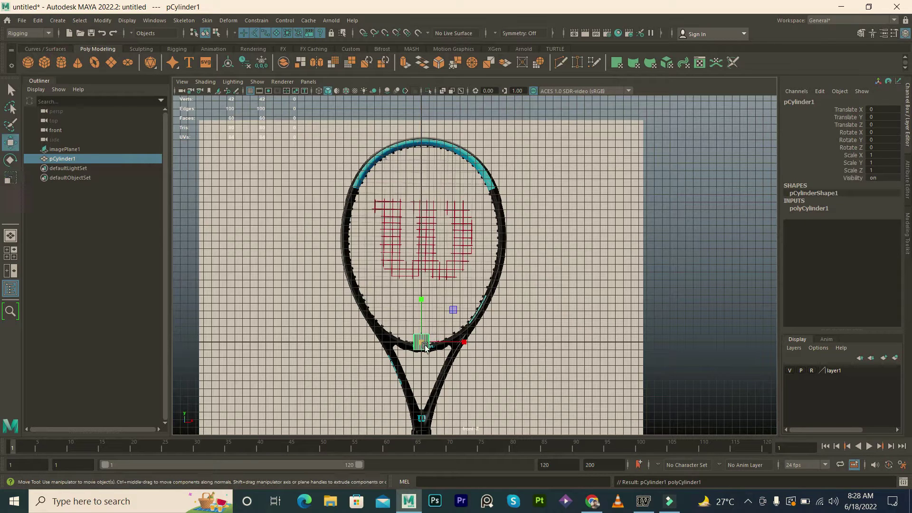
{"action": "key", "text": "2"}
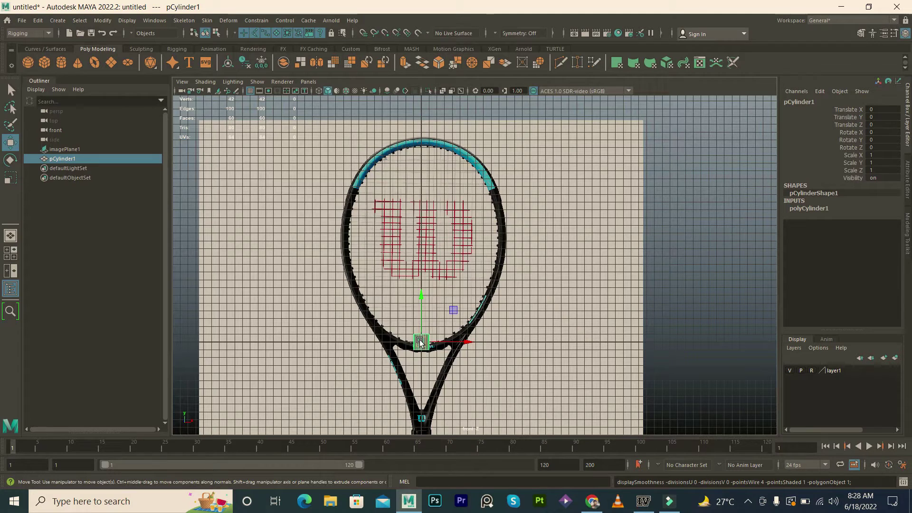
{"action": "key", "text": "e"}
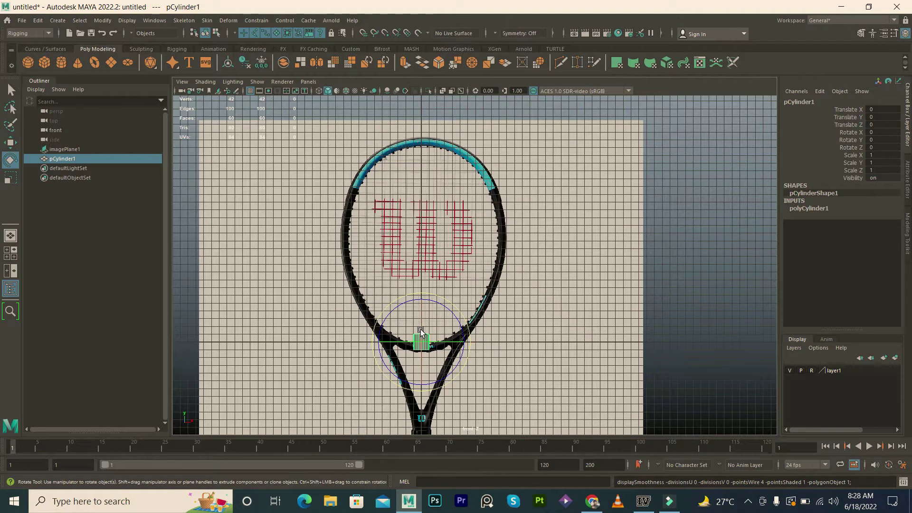
{"action": "left_click_drag", "start_coordinate": [420, 329], "coordinate": [423, 256]}
{"action": "key", "text": "r"}
{"action": "mouse_move", "coordinate": [422, 343]}
{"action": "left_mouse_down"}
{"action": "mouse_move", "coordinate": [505, 342]}
{"action": "mouse_move", "coordinate": [516, 354]}
{"action": "left_mouse_up"}
{"action": "key", "text": "w"}
{"action": "left_click_drag", "start_coordinate": [427, 341], "coordinate": [428, 243]}
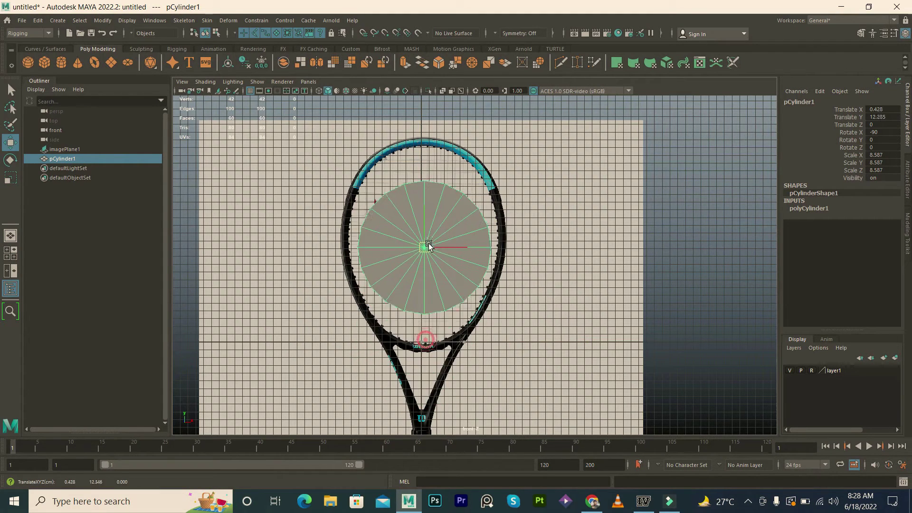
Step: Trim the cylinder to a single front-facing disc by removing its unwanted faces
{"action": "right_click_drag", "start_coordinate": [428, 242], "coordinate": [428, 260]}
{"action": "mouse_move", "coordinate": [422, 230]}
{"action": "left_mouse_down"}
{"action": "mouse_move", "coordinate": [425, 256]}
{"action": "mouse_move", "coordinate": [420, 223]}
{"action": "mouse_move", "coordinate": [447, 229]}
{"action": "left_mouse_up"}
{"action": "key", "text": "shift+period"}
{"action": "left_click", "coordinate": [551, 250]}
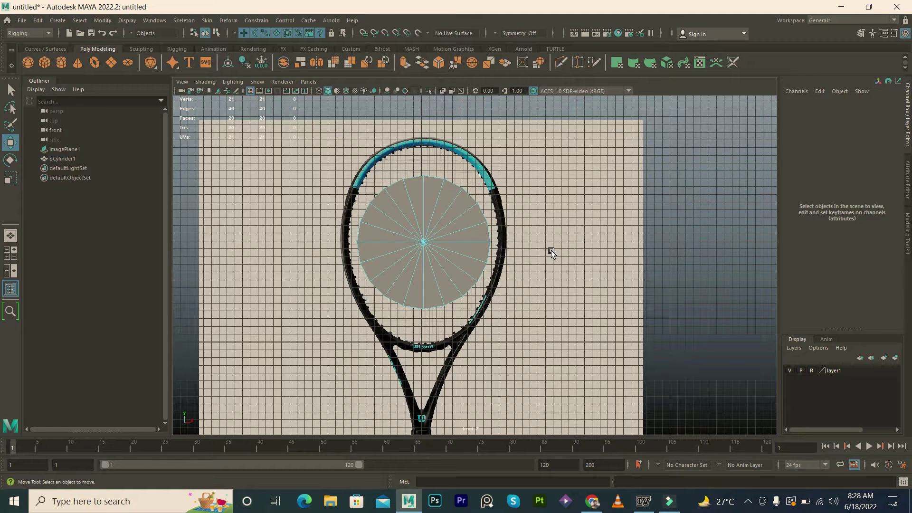
{"action": "mouse_move", "coordinate": [431, 230]}
{"action": "right_mouse_down"}
{"action": "mouse_move", "coordinate": [404, 222]}
{"action": "mouse_move", "coordinate": [448, 207]}
{"action": "right_mouse_up"}
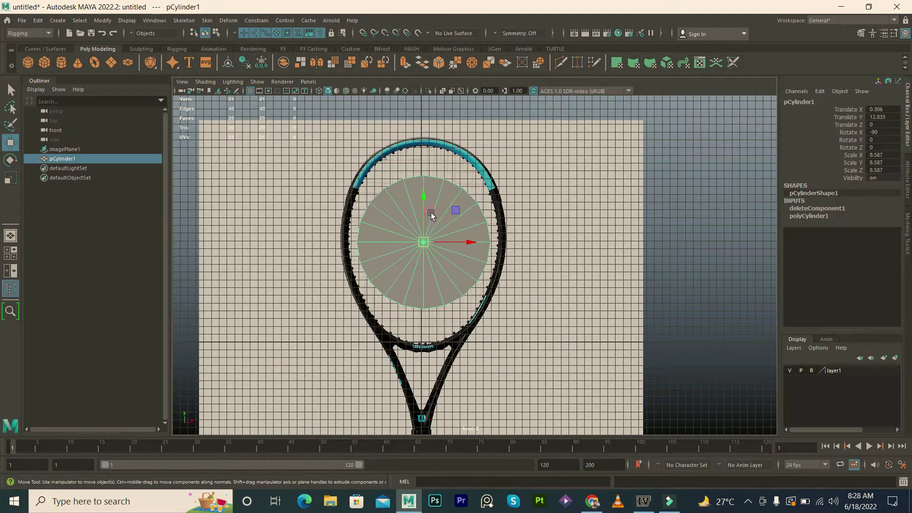
Step: Stretch the disc to scale X 10.209 and Z 12.88, with X-Ray on
{"action": "key", "text": "r"}
{"action": "left_click_drag", "start_coordinate": [425, 198], "coordinate": [420, 177]}
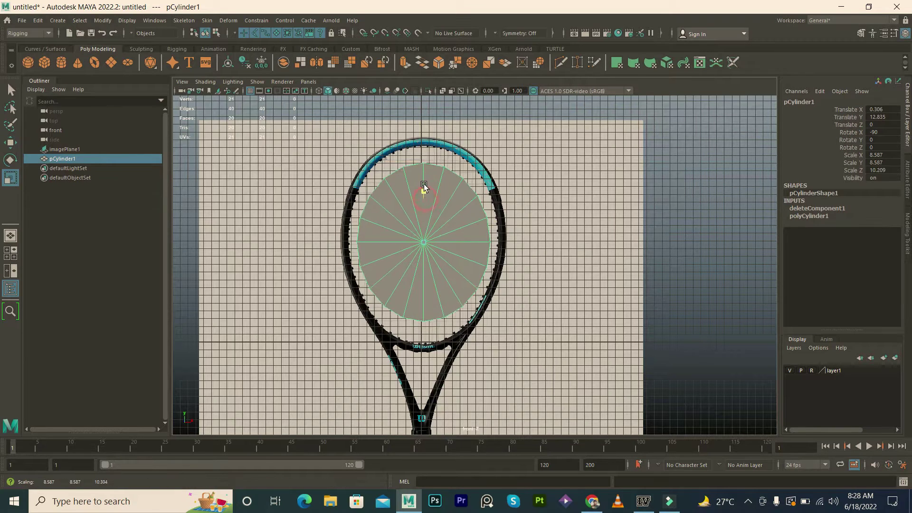
{"action": "left_click_drag", "start_coordinate": [466, 242], "coordinate": [473, 245]}
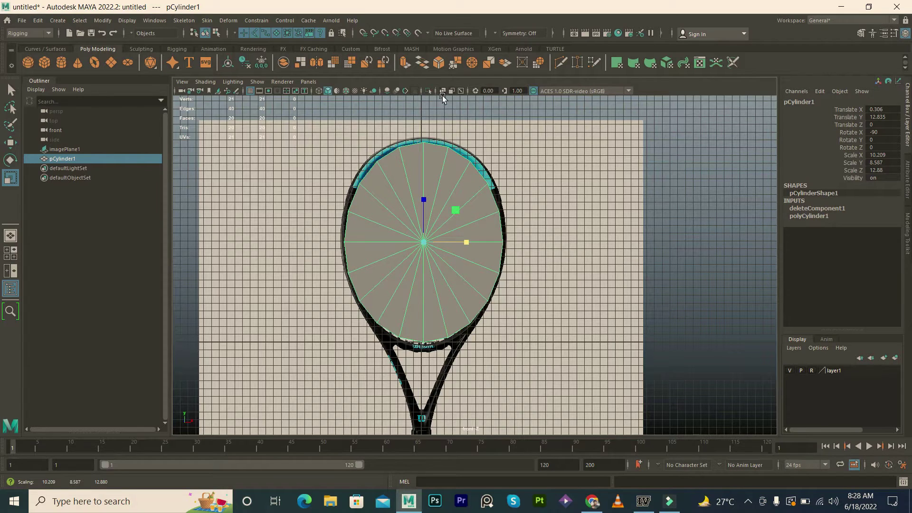
{"action": "left_click", "coordinate": [443, 92]}
Step: Move the top, bottom and right rim vertices onto the racket head frame
{"action": "right_click_drag", "start_coordinate": [418, 153], "coordinate": [302, 126]}
{"action": "left_click_drag", "start_coordinate": [302, 126], "coordinate": [519, 249]}
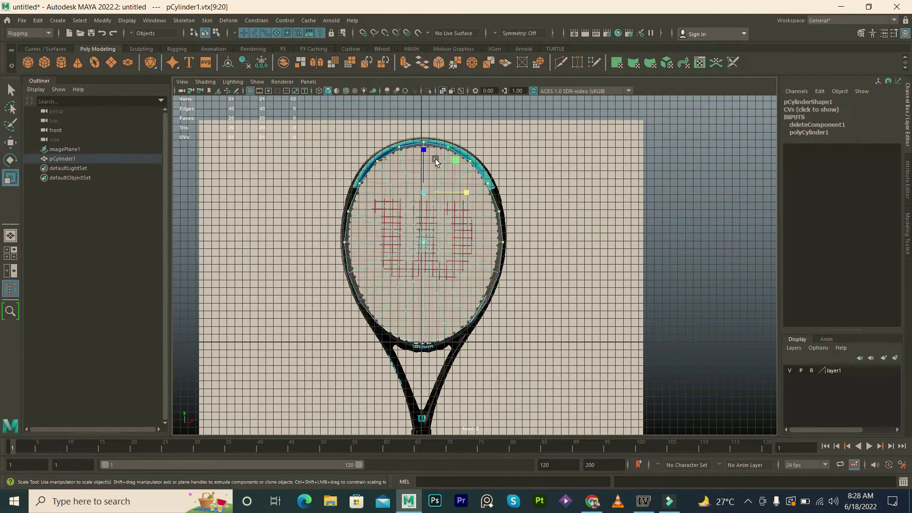
{"action": "key", "text": "w"}
{"action": "left_click_drag", "start_coordinate": [421, 148], "coordinate": [418, 144]}
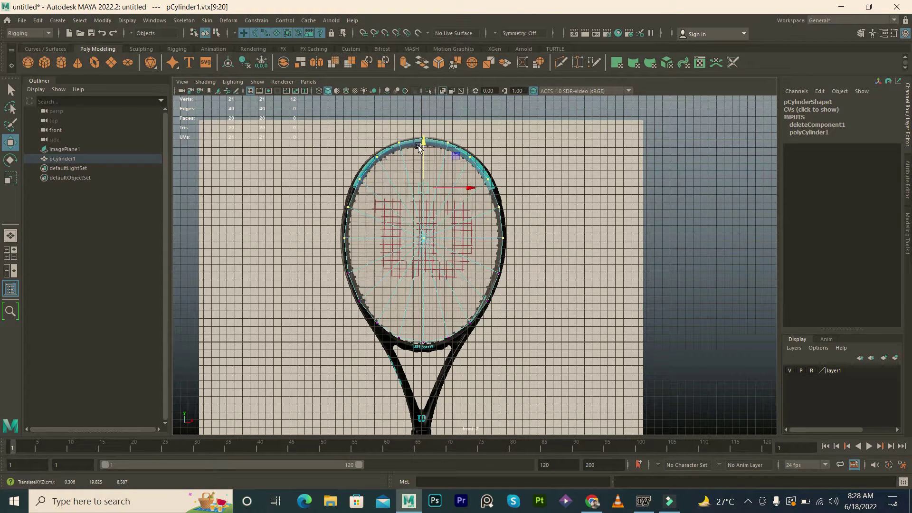
{"action": "left_click_drag", "start_coordinate": [338, 252], "coordinate": [503, 382]}
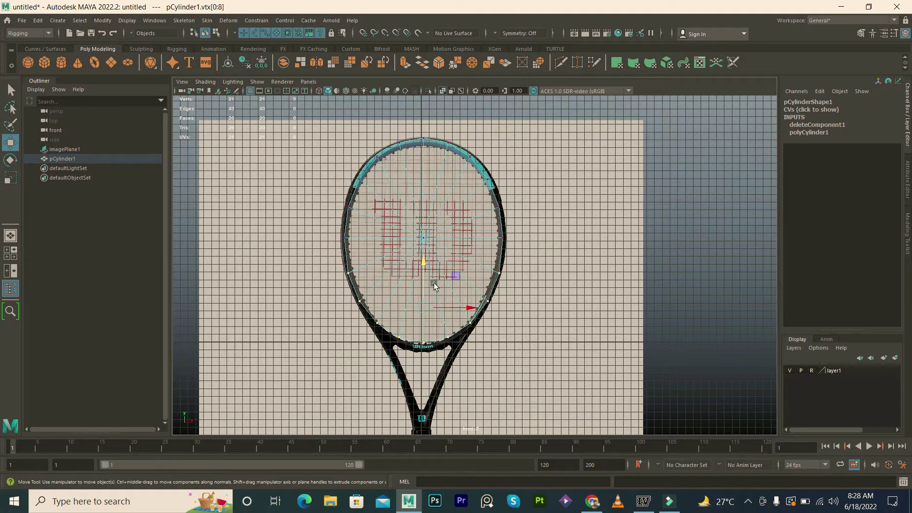
{"action": "left_click_drag", "start_coordinate": [423, 254], "coordinate": [424, 261]}
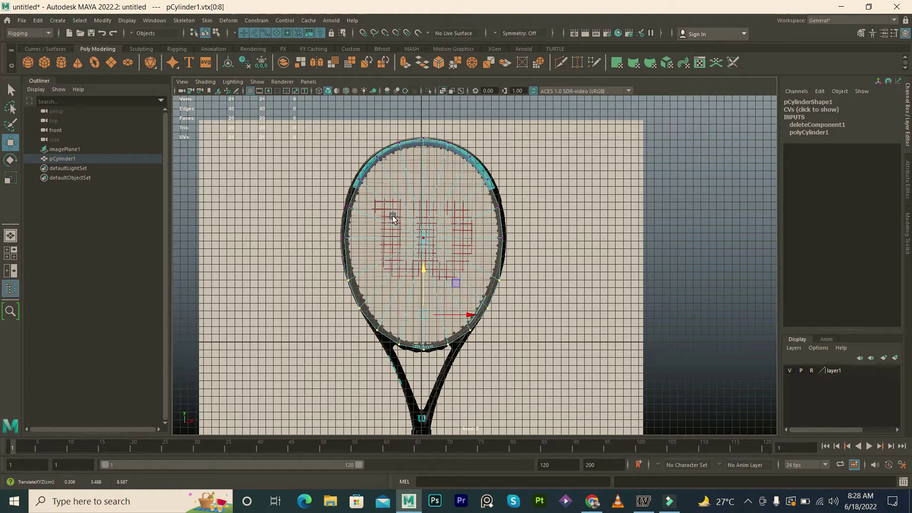
{"action": "left_click", "coordinate": [437, 132]}
{"action": "left_click_drag", "start_coordinate": [554, 344], "coordinate": [508, 258]}
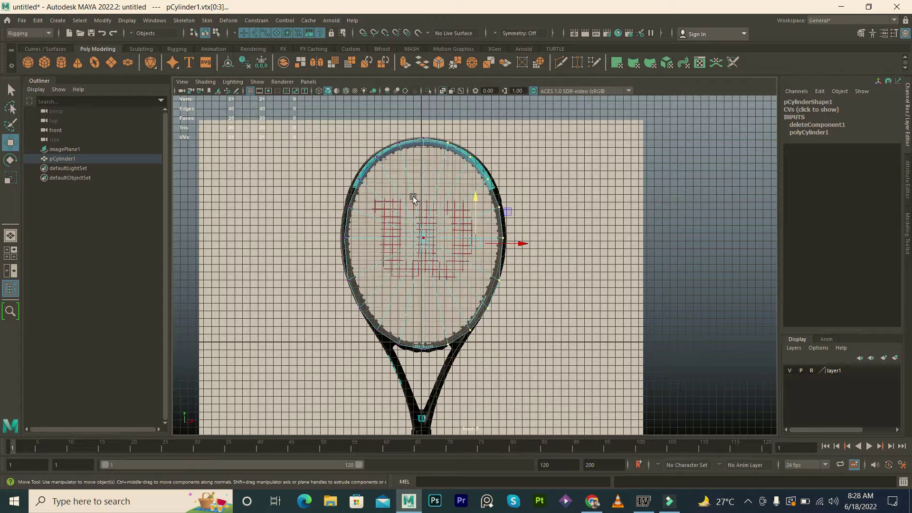
Step: Nudge the oval disc in X to centre it over the racket head
{"action": "key", "text": "F8"}
{"action": "left_click_drag", "start_coordinate": [479, 244], "coordinate": [476, 242]}
{"action": "scroll", "coordinate": [461, 224], "scroll_direction": "up", "scroll_amount": 2}
{"action": "middle_click_drag", "start_coordinate": [461, 245], "coordinate": [461, 204], "text": "alt"}
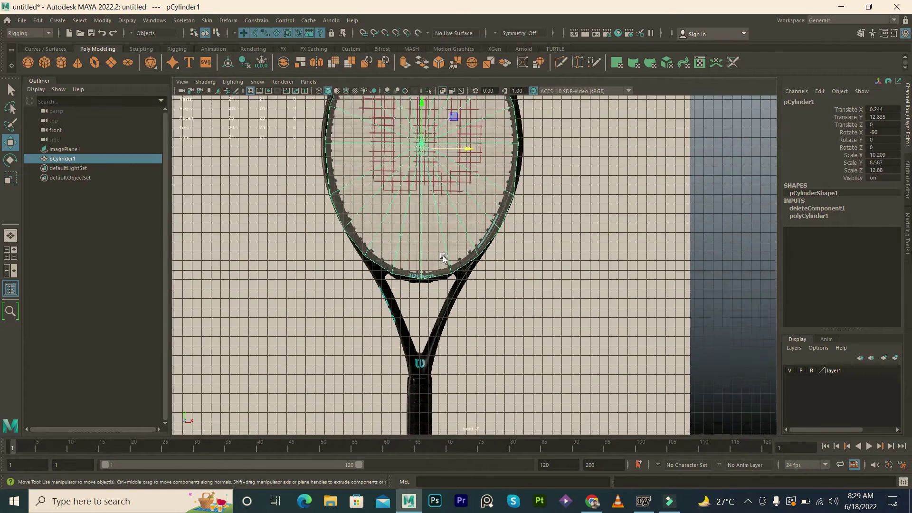
Step: Extrude the disc's cap faces and inset them to leave a thin rim
{"action": "scroll", "coordinate": [443, 257], "scroll_direction": "up", "scroll_amount": 2}
{"action": "scroll", "coordinate": [420, 281], "scroll_direction": "up", "scroll_amount": 1}
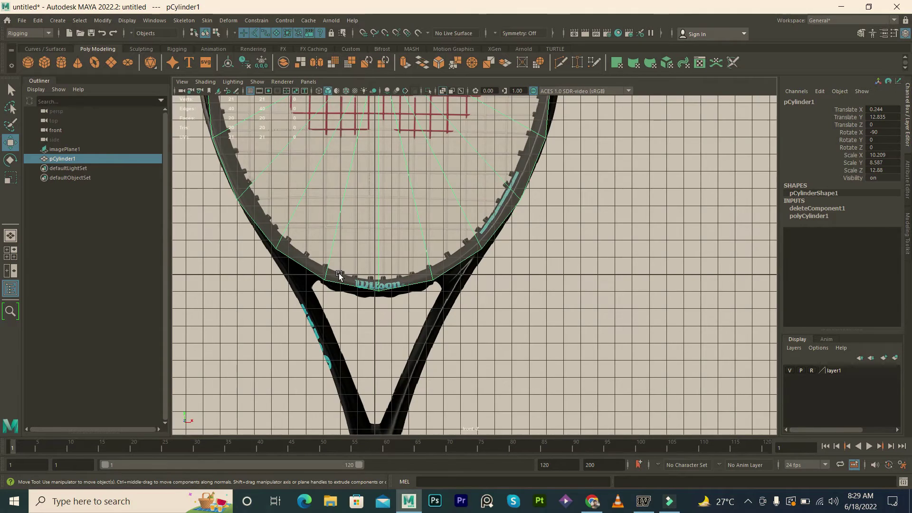
{"action": "scroll", "coordinate": [356, 308], "scroll_direction": "down", "scroll_amount": 3}
{"action": "scroll", "coordinate": [375, 309], "scroll_direction": "up", "scroll_amount": 2}
{"action": "mouse_move", "coordinate": [363, 241]}
{"action": "right_mouse_down"}
{"action": "mouse_move", "coordinate": [359, 230]}
{"action": "mouse_move", "coordinate": [363, 268]}
{"action": "right_mouse_up"}
{"action": "left_click_drag", "start_coordinate": [331, 199], "coordinate": [508, 123]}
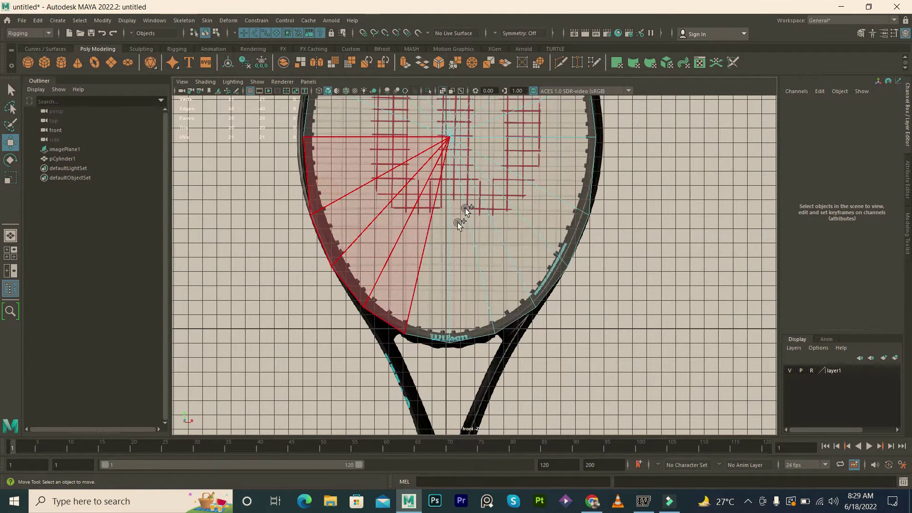
{"action": "left_click_drag", "start_coordinate": [512, 209], "coordinate": [411, 221]}
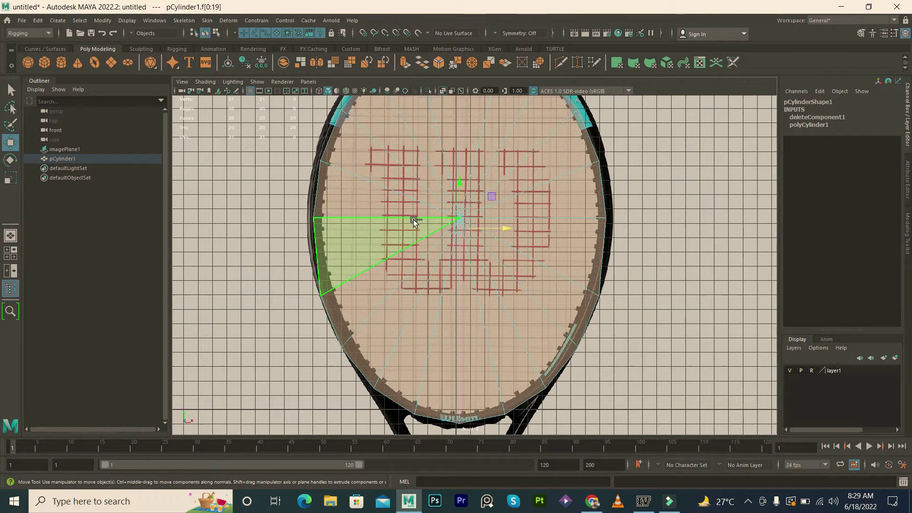
{"action": "right_click_drag", "start_coordinate": [456, 245], "coordinate": [460, 237], "text": "shift"}
{"action": "left_click_drag", "start_coordinate": [460, 237], "coordinate": [335, 223]}
Step: Delete the cap faces, clear the ring's history, and remove the inner disc faces with X-Ray off
{"action": "key", "text": "Delete"}
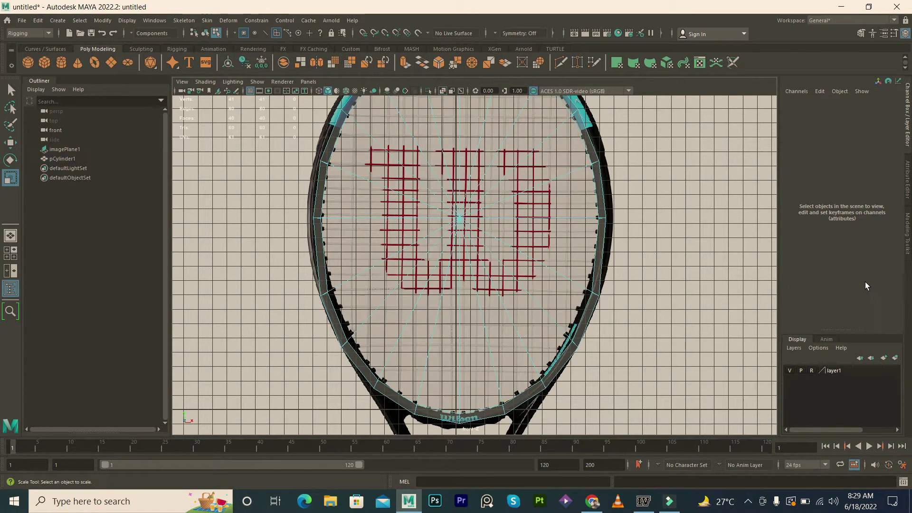
{"action": "left_click", "coordinate": [431, 237]}
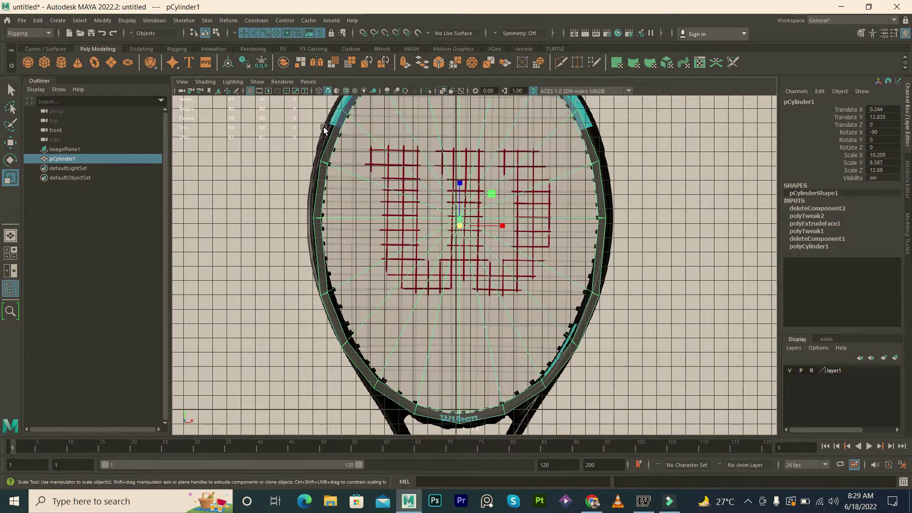
{"action": "left_click", "coordinate": [249, 65]}
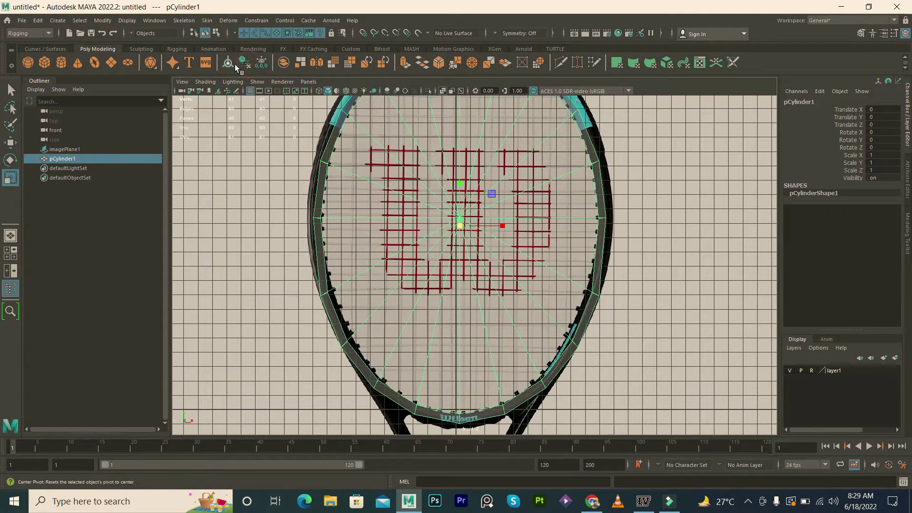
{"action": "left_click", "coordinate": [443, 91]}
{"action": "key", "text": "F11"}
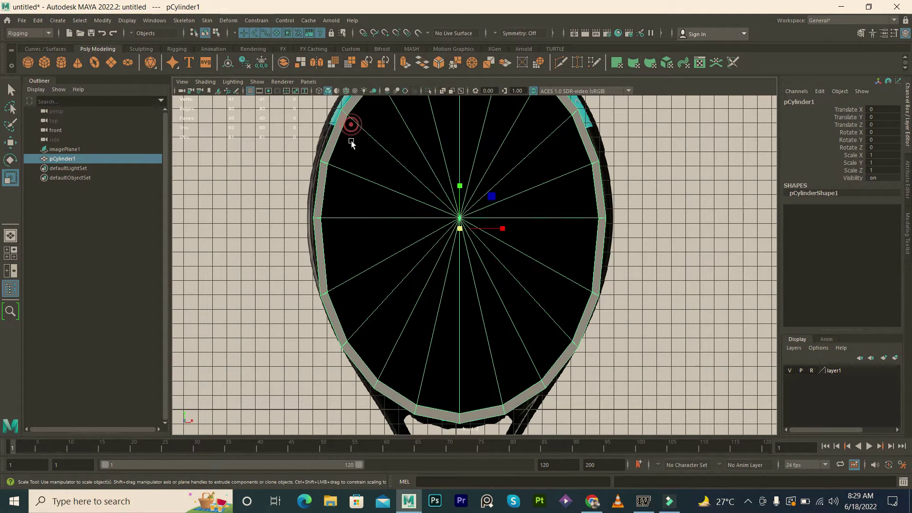
{"action": "mouse_move", "coordinate": [406, 253]}
{"action": "left_mouse_down"}
{"action": "mouse_move", "coordinate": [465, 238]}
{"action": "mouse_move", "coordinate": [420, 163]}
{"action": "mouse_move", "coordinate": [399, 184]}
{"action": "left_mouse_up"}
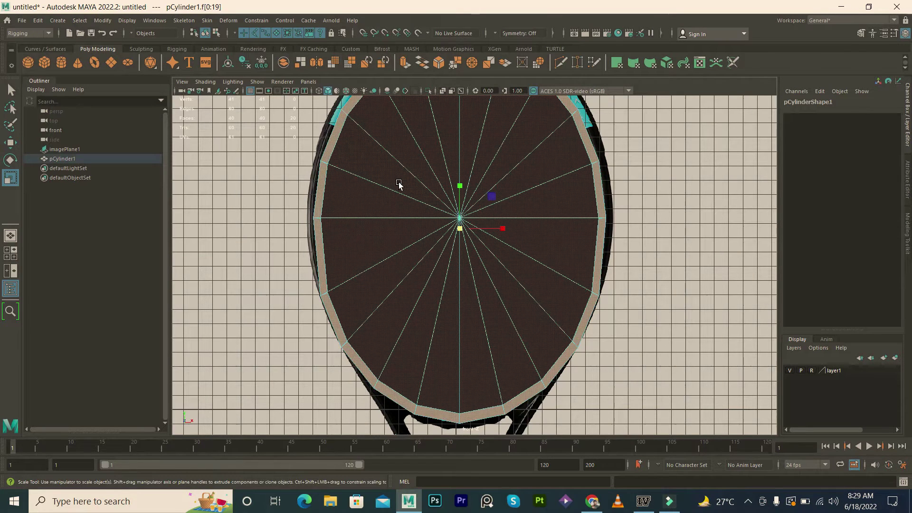
{"action": "key", "text": "Delete"}
Step: Select the head ring and bring the top of the racket head into view
{"action": "key", "text": "F8"}
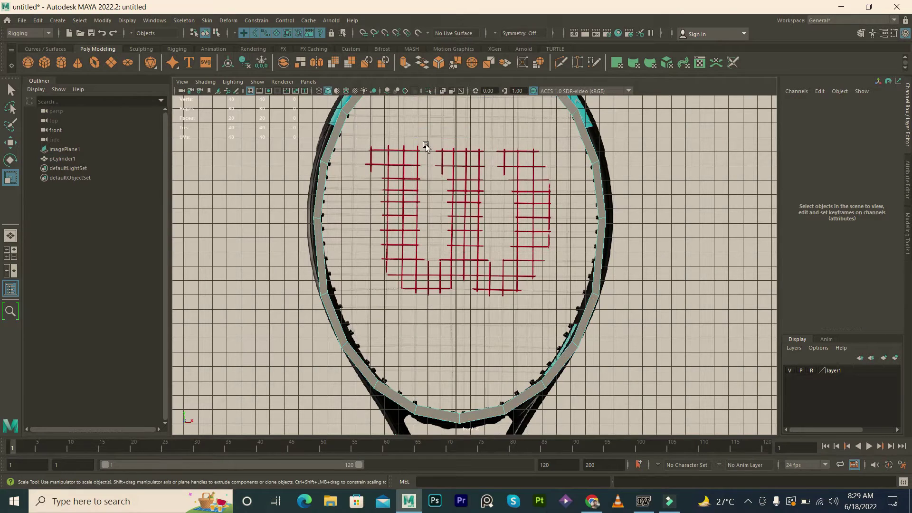
{"action": "left_click", "coordinate": [345, 132]}
{"action": "left_click", "coordinate": [342, 129]}
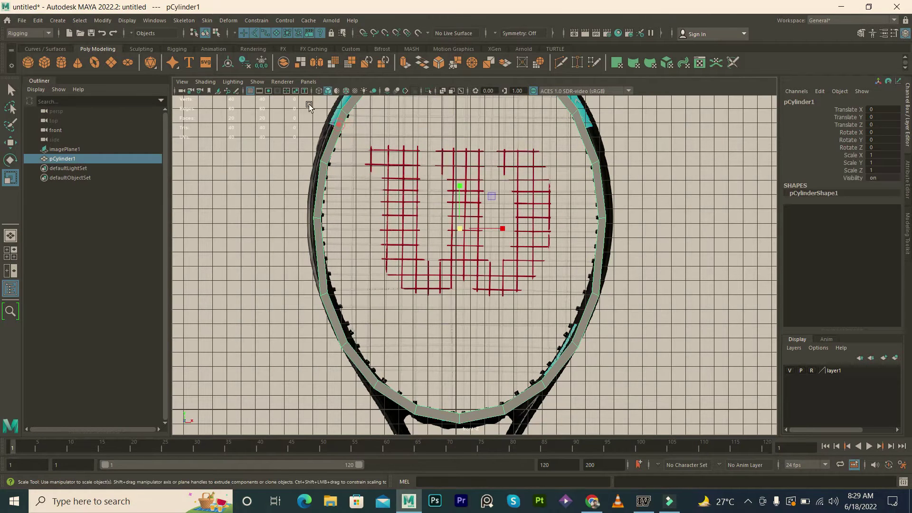
{"action": "left_click", "coordinate": [231, 63]}
{"action": "key", "text": "w"}
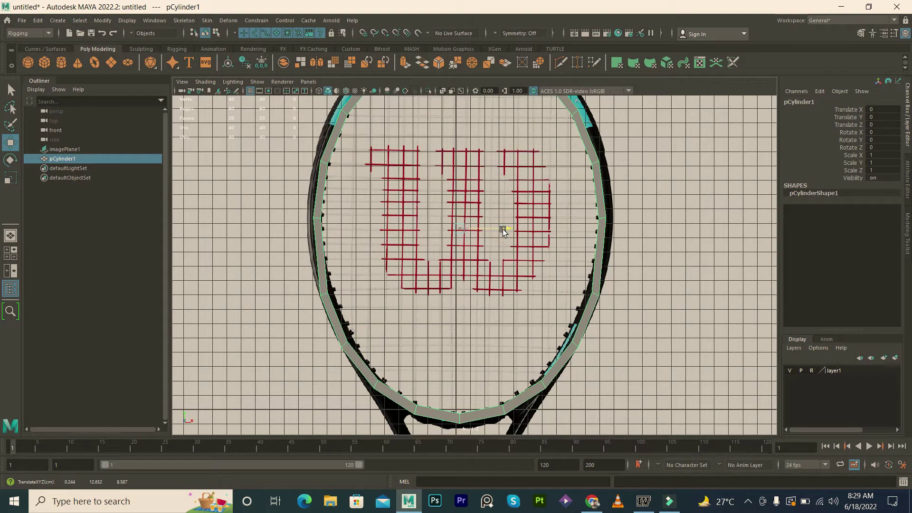
{"action": "middle_click_drag", "start_coordinate": [452, 128], "coordinate": [451, 240], "text": "alt"}
{"action": "right_click_drag", "start_coordinate": [452, 241], "coordinate": [413, 222]}
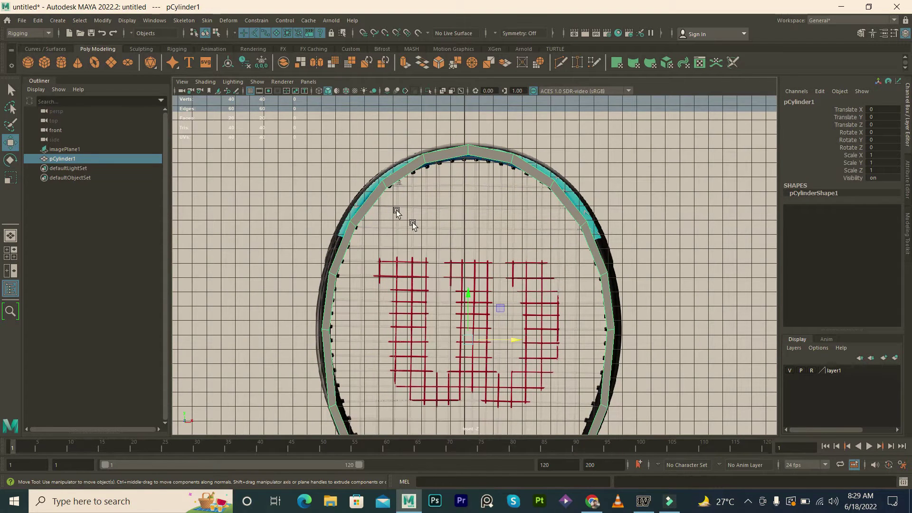
{"action": "scroll", "coordinate": [402, 242], "scroll_direction": "down", "scroll_amount": 2}
{"action": "scroll", "coordinate": [401, 242], "scroll_direction": "up", "scroll_amount": 1}
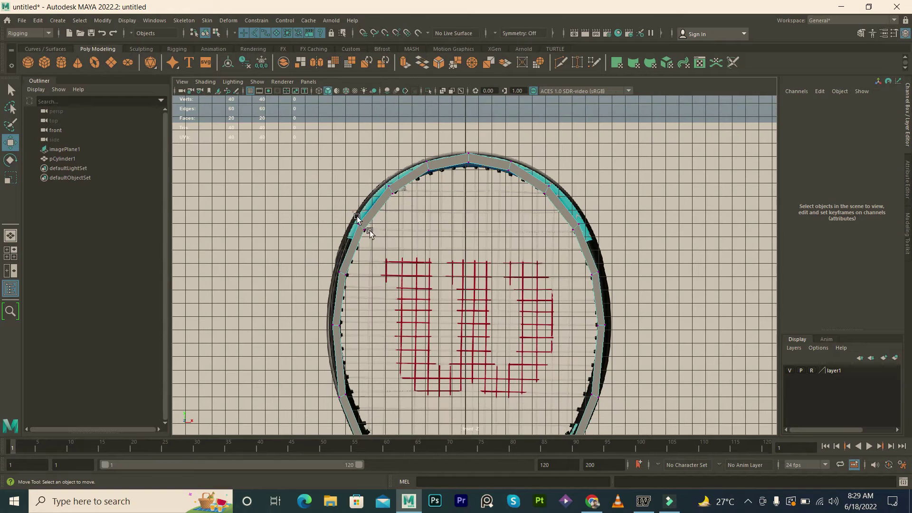
Step: Try scaling the left and right rim vertices outward, then undo it
{"action": "left_click_drag", "start_coordinate": [358, 218], "coordinate": [370, 232]}
{"action": "left_click_drag", "start_coordinate": [513, 219], "coordinate": [585, 251]}
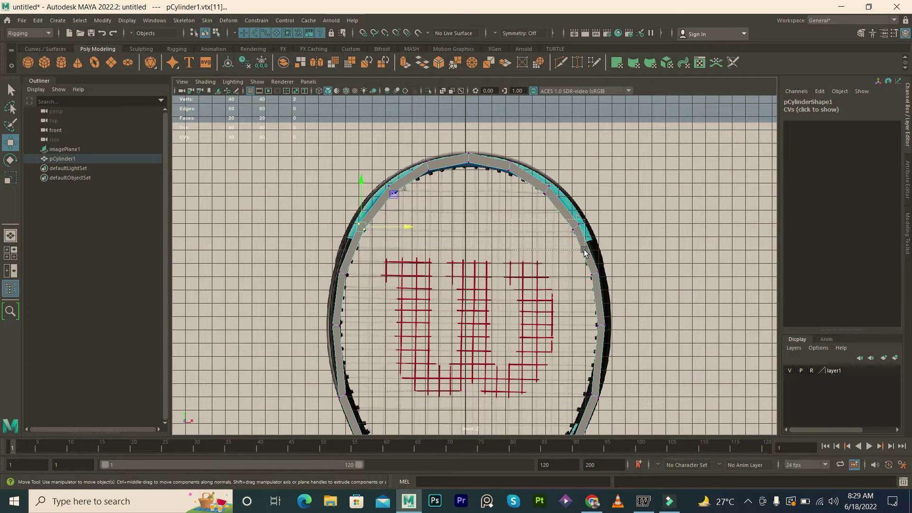
{"action": "key", "text": "r"}
{"action": "left_click_drag", "start_coordinate": [345, 200], "coordinate": [376, 244], "text": "shift"}
{"action": "left_click_drag", "start_coordinate": [469, 227], "coordinate": [480, 229]}
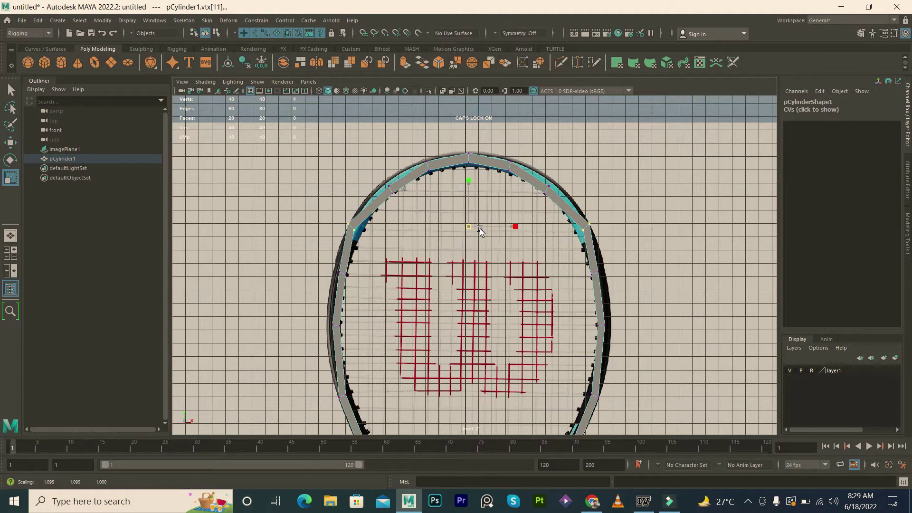
{"action": "key", "text": "ctrl+z"}
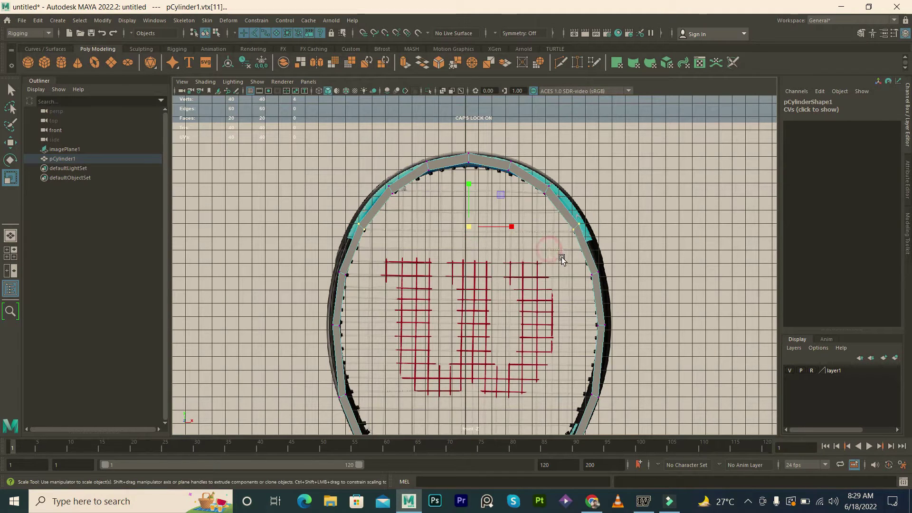
{"action": "left_click", "coordinate": [560, 252]}
{"action": "left_click_drag", "start_coordinate": [566, 218], "coordinate": [586, 237]}
{"action": "key", "text": "F8"}
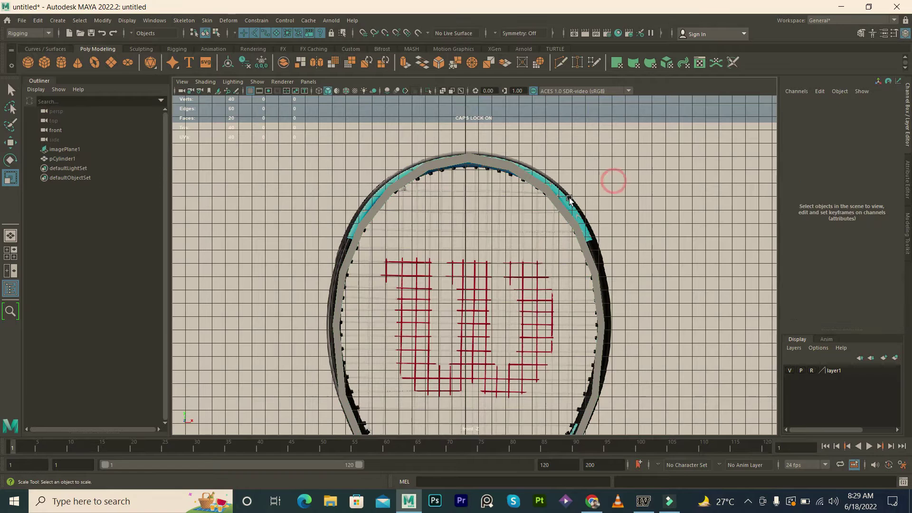
Step: Check the ring in smooth preview, then return to the normal display
{"action": "key", "text": "3"}
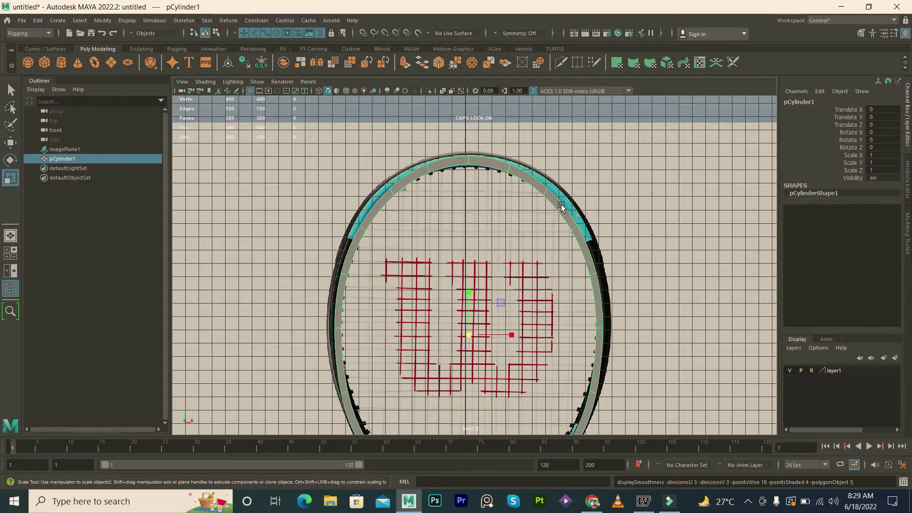
{"action": "scroll", "coordinate": [563, 203], "scroll_direction": "down", "scroll_amount": 2}
{"action": "key", "text": "1"}
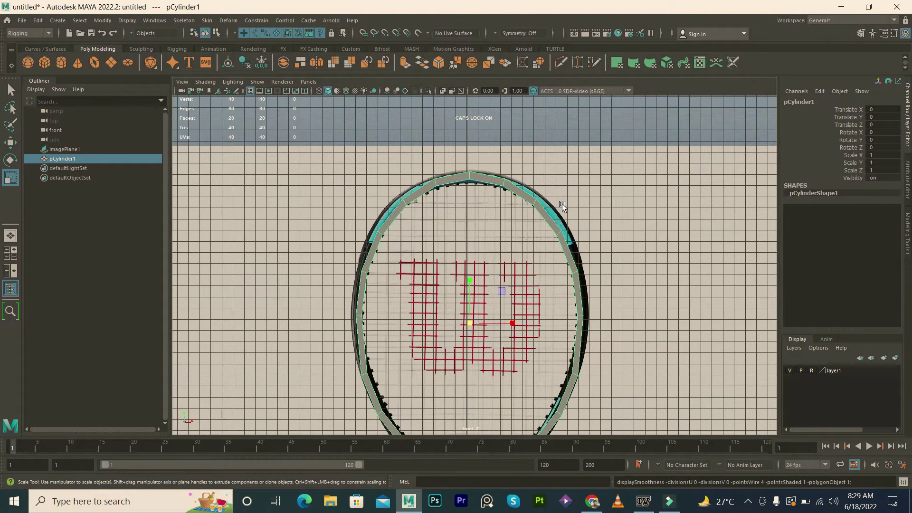
{"action": "scroll", "coordinate": [518, 240], "scroll_direction": "down", "scroll_amount": 3}
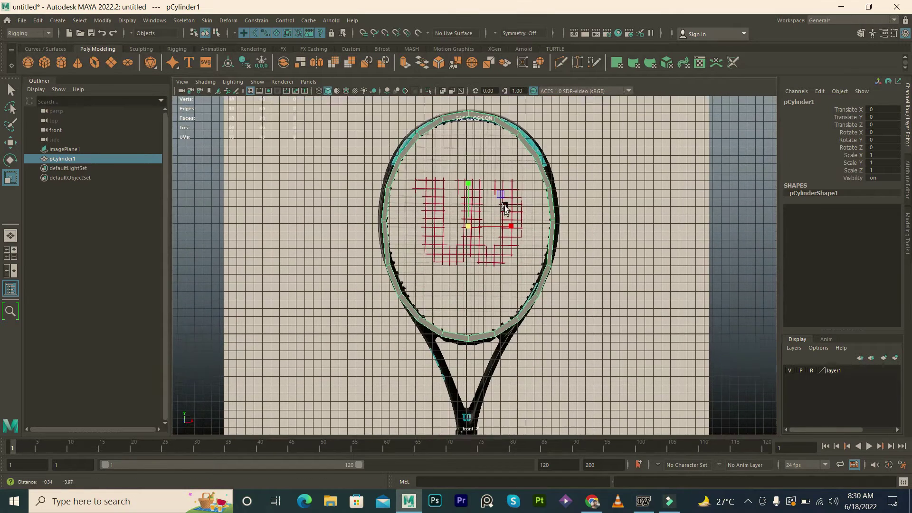
{"action": "middle_click_drag", "start_coordinate": [507, 248], "coordinate": [510, 281], "text": "alt"}
Step: Widen the top-rim vertices horizontally and spread the left and right rim vertices apart
{"action": "left_click", "coordinate": [428, 206]}
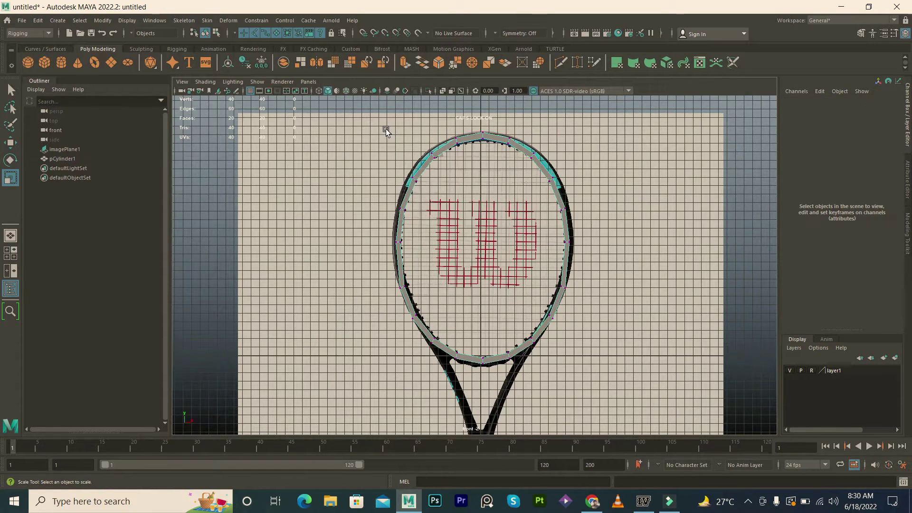
{"action": "left_click_drag", "start_coordinate": [390, 156], "coordinate": [568, 193]}
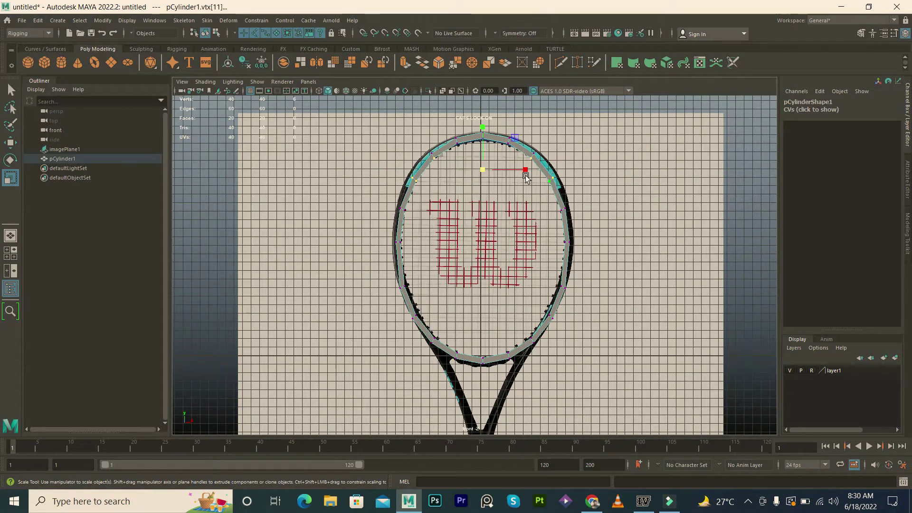
{"action": "left_click_drag", "start_coordinate": [526, 169], "coordinate": [528, 172]}
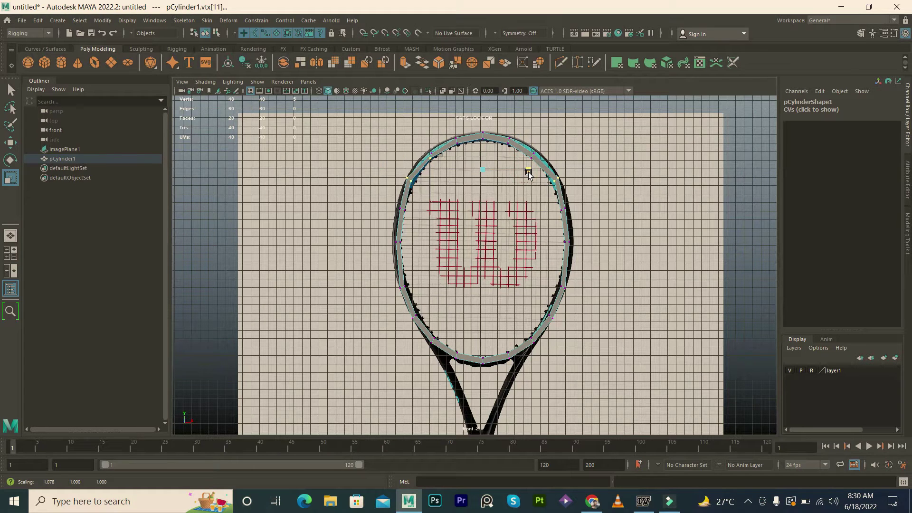
{"action": "left_click", "coordinate": [420, 142]}
{"action": "left_click", "coordinate": [439, 164], "text": "ctrl"}
{"action": "left_click_drag", "start_coordinate": [515, 178], "coordinate": [520, 179]}
{"action": "left_click_drag", "start_coordinate": [440, 164], "coordinate": [414, 131]}
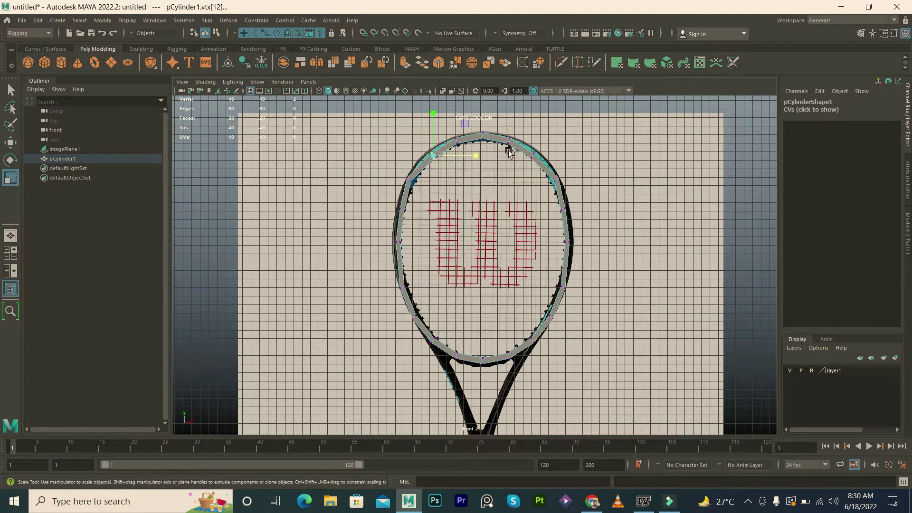
{"action": "left_click", "coordinate": [529, 157], "text": "shift"}
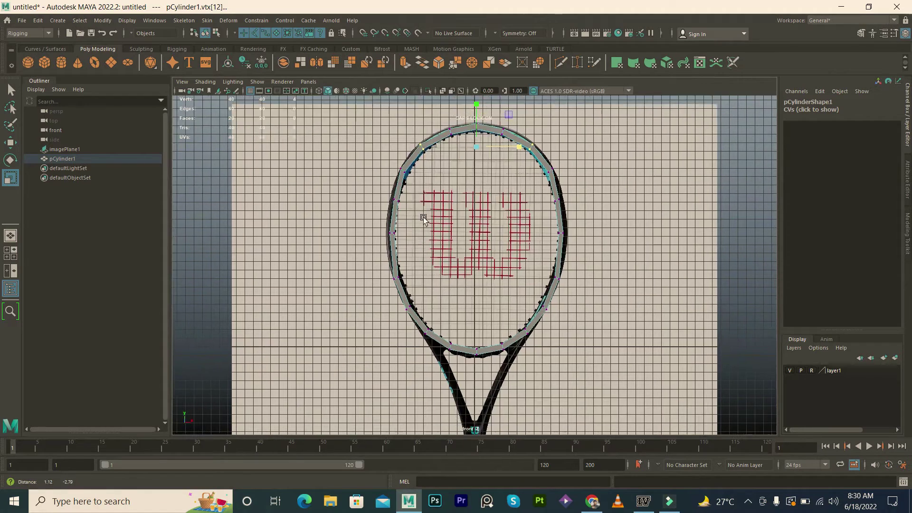
Step: Re-centre the view on the racket and clear the vertex selection
{"action": "middle_click_drag", "start_coordinate": [443, 275], "coordinate": [415, 158], "text": "alt"}
{"action": "left_click", "coordinate": [663, 270]}
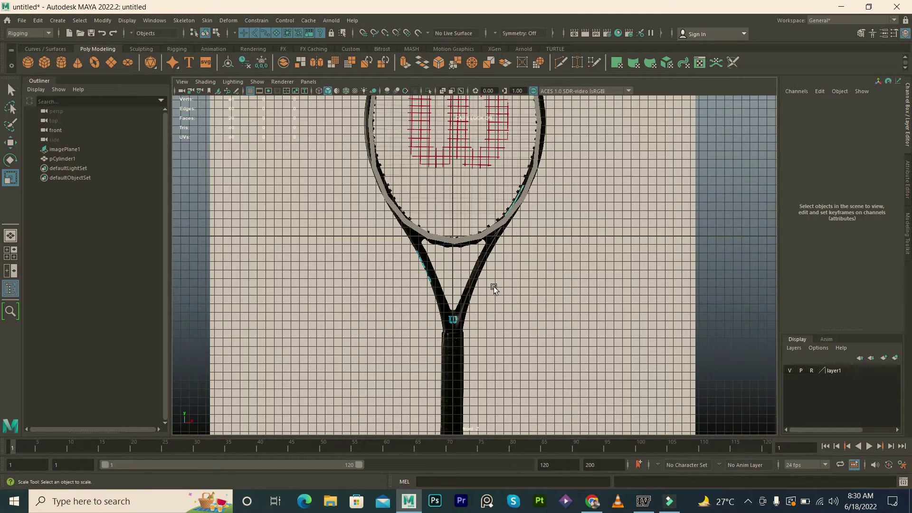
{"action": "scroll", "coordinate": [466, 266], "scroll_direction": "up", "scroll_amount": 2}
{"action": "scroll", "coordinate": [428, 243], "scroll_direction": "up", "scroll_amount": 3}
Step: Extrude the ring's lower-left throat edge downward into a new face
{"action": "left_click", "coordinate": [391, 216]}
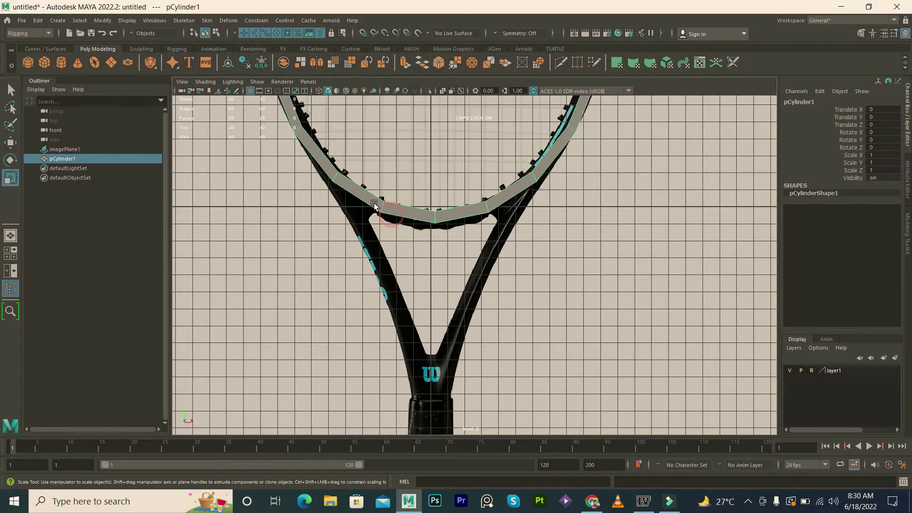
{"action": "scroll", "coordinate": [418, 221], "scroll_direction": "up", "scroll_amount": 1}
{"action": "scroll", "coordinate": [424, 223], "scroll_direction": "up", "scroll_amount": 1}
{"action": "key", "text": "F10"}
{"action": "left_click", "coordinate": [425, 218]}
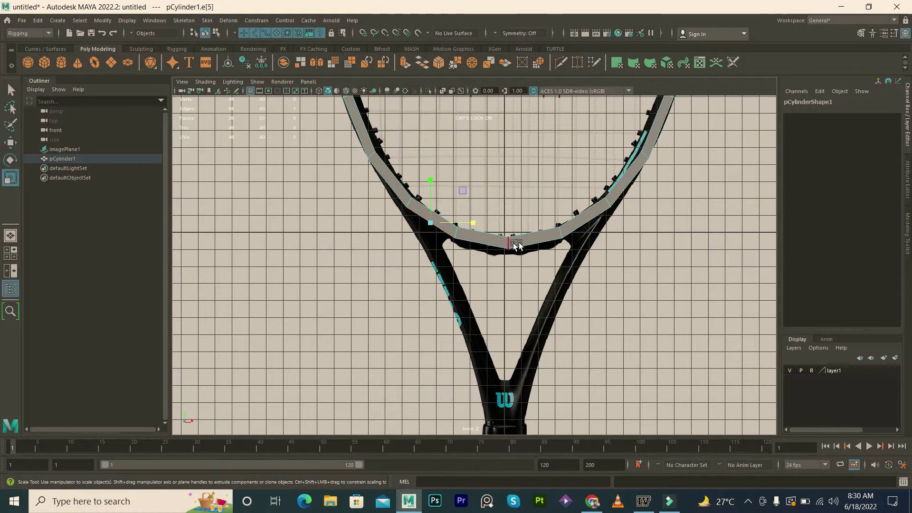
{"action": "key", "text": "w"}
{"action": "left_click_drag", "start_coordinate": [431, 183], "coordinate": [423, 246], "text": "shift"}
Step: Pull the new face's lower-right corner up-left to follow the throat arm
{"action": "key", "text": "F9"}
{"action": "left_click", "coordinate": [407, 238]}
{"action": "left_click", "coordinate": [455, 269]}
{"action": "left_click_drag", "start_coordinate": [455, 272], "coordinate": [451, 267]}
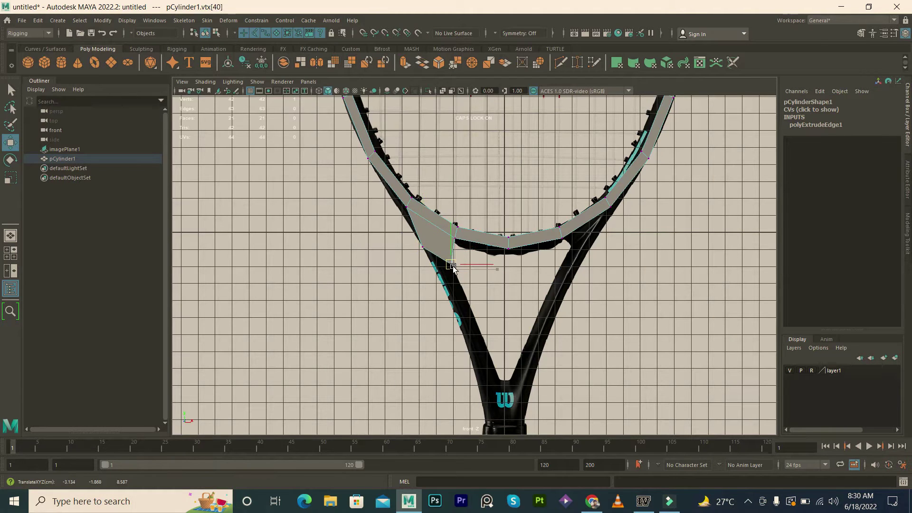
Step: Cut an edge across the left throat junction and slide its new vertex onto the reference
{"action": "left_click", "coordinate": [443, 90]}
{"action": "scroll", "coordinate": [514, 184], "scroll_direction": "up", "scroll_amount": 2}
{"action": "key", "text": "8"}
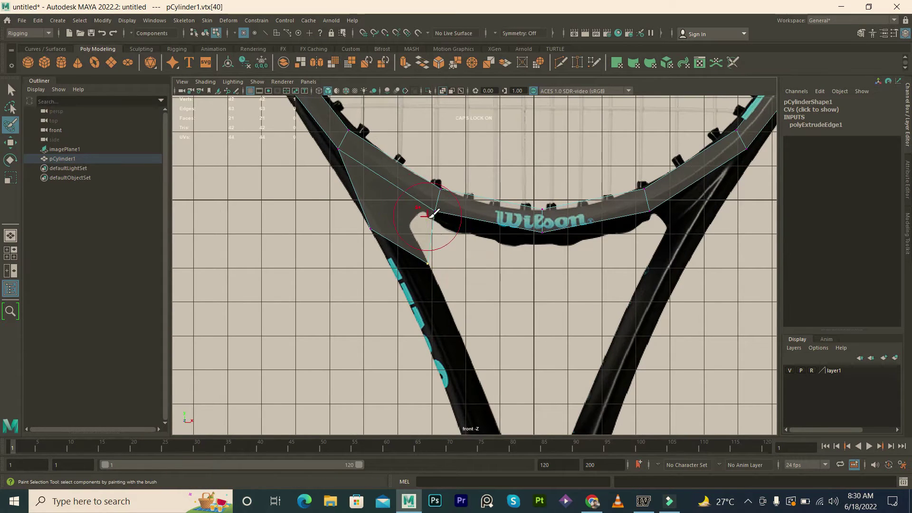
{"action": "right_click_drag", "start_coordinate": [433, 227], "coordinate": [371, 211], "text": "shift"}
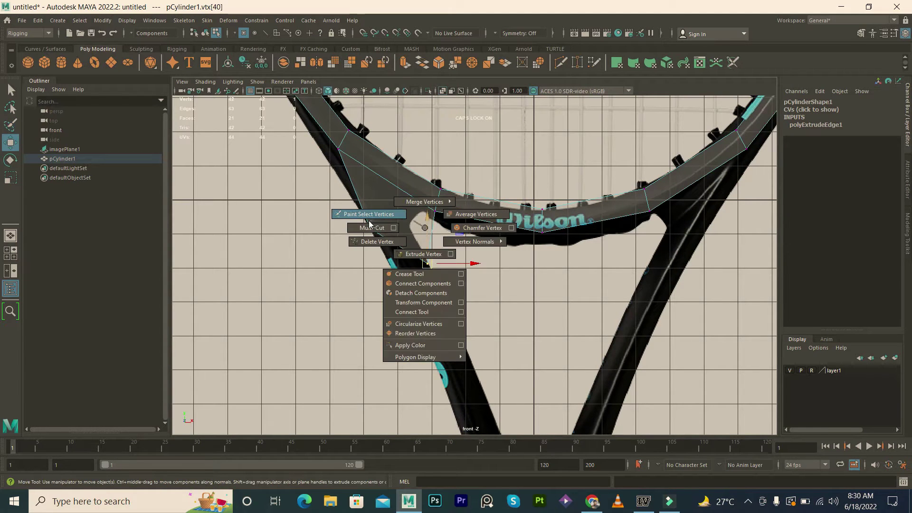
{"action": "left_click", "coordinate": [370, 229]}
{"action": "left_click", "coordinate": [421, 222]}
{"action": "key", "text": "Return"}
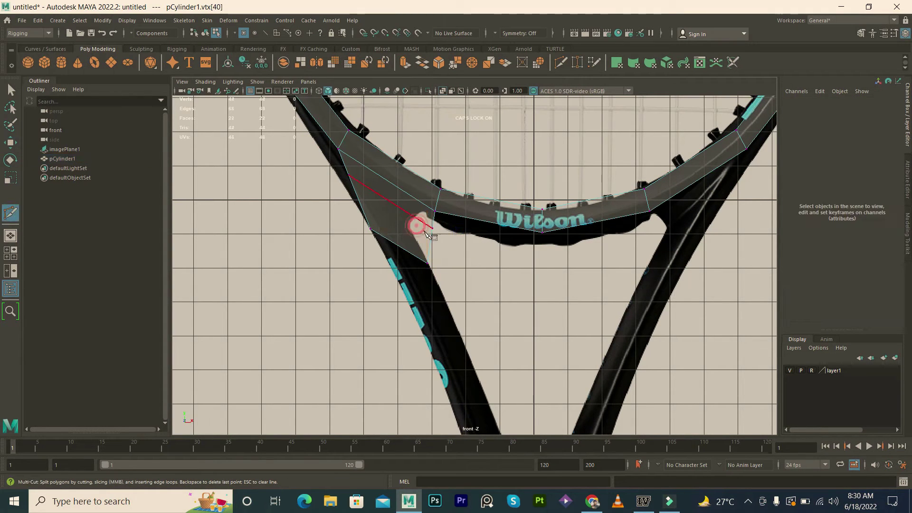
{"action": "key", "text": "w"}
{"action": "left_click", "coordinate": [435, 227]}
{"action": "left_click_drag", "start_coordinate": [435, 227], "coordinate": [412, 223]}
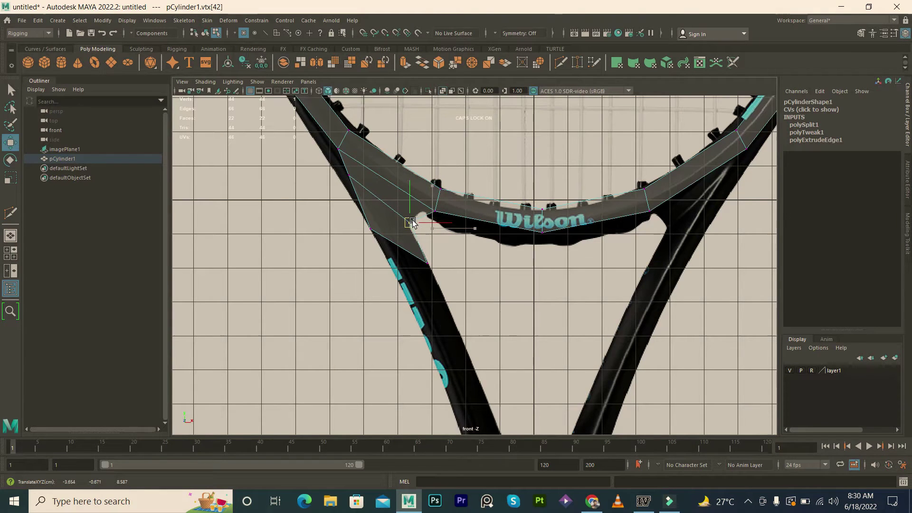
Step: Cut a second edge across the throat corner and move its vertices onto the reference outline
{"action": "scroll", "coordinate": [412, 219], "scroll_direction": "up", "scroll_amount": 2}
{"action": "right_click_drag", "start_coordinate": [404, 216], "coordinate": [398, 198], "text": "shift"}
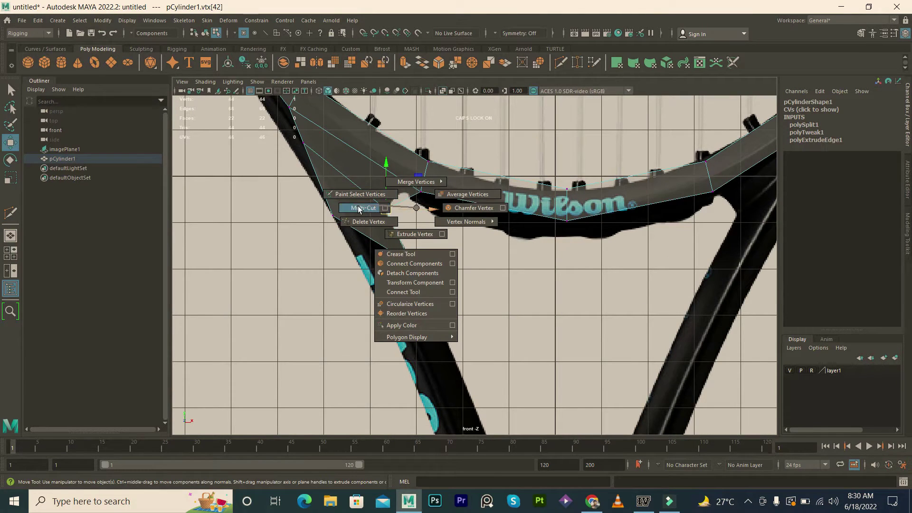
{"action": "left_click", "coordinate": [404, 197]}
{"action": "key", "text": "Return"}
{"action": "key", "text": "w"}
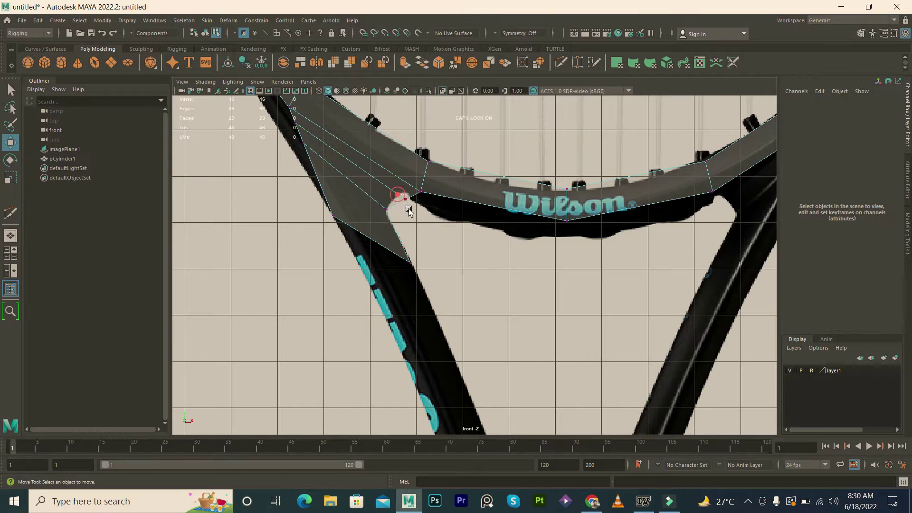
{"action": "left_click", "coordinate": [401, 196]}
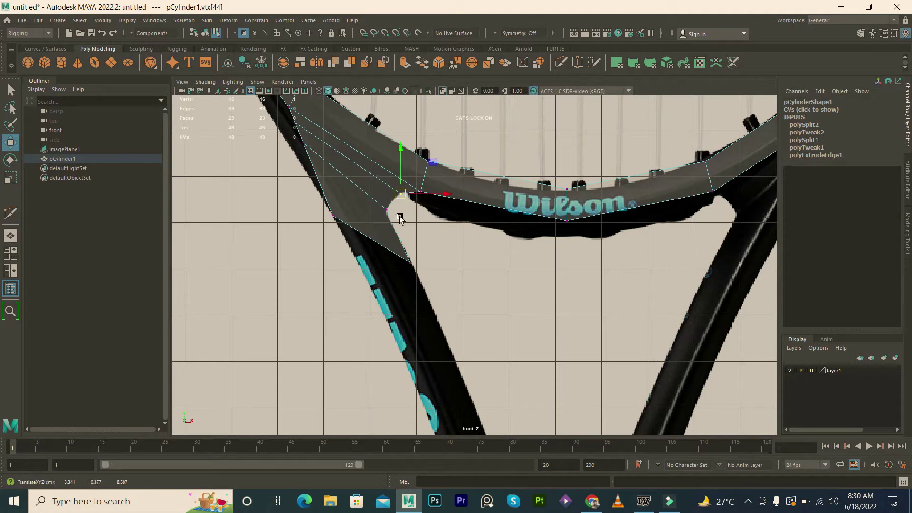
{"action": "left_click", "coordinate": [332, 216]}
{"action": "middle_click_drag", "start_coordinate": [281, 144], "coordinate": [389, 221], "text": "alt"}
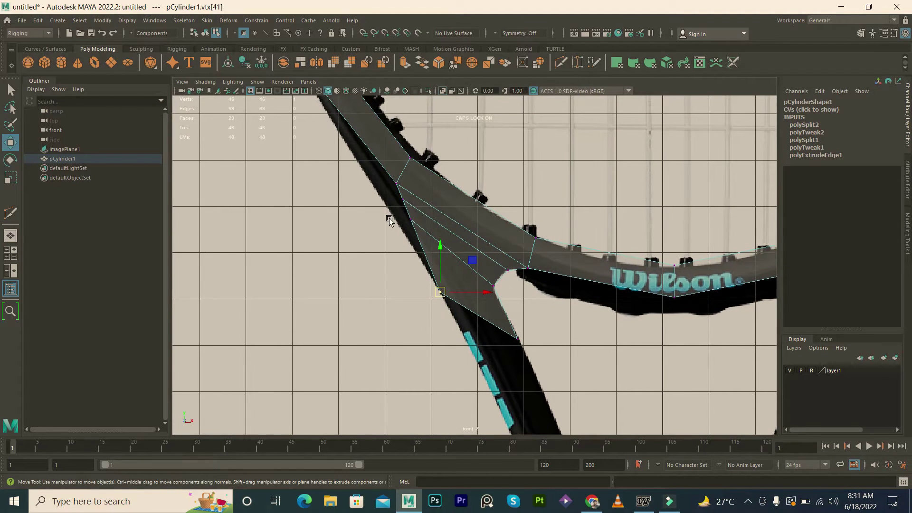
{"action": "left_click", "coordinate": [402, 200]}
{"action": "mouse_move", "coordinate": [402, 200]}
{"action": "left_mouse_down"}
{"action": "mouse_move", "coordinate": [391, 204]}
{"action": "mouse_move", "coordinate": [406, 232]}
{"action": "left_mouse_up"}
{"action": "left_click", "coordinate": [407, 220]}
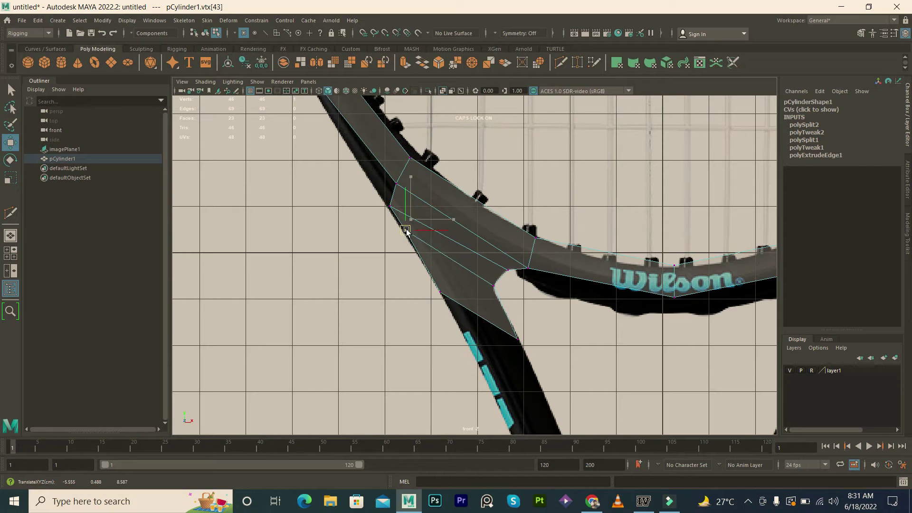
{"action": "scroll", "coordinate": [408, 231], "scroll_direction": "down", "scroll_amount": 3}
Step: Drag the two lower left-rim vertices of the head onto the reference rim
{"action": "scroll", "coordinate": [381, 204], "scroll_direction": "down", "scroll_amount": 3}
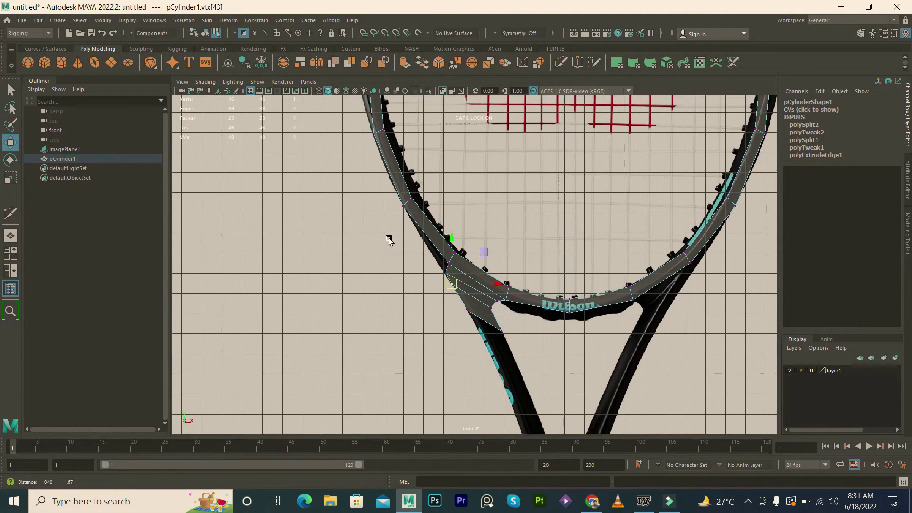
{"action": "scroll", "coordinate": [389, 240], "scroll_direction": "up", "scroll_amount": 4}
{"action": "scroll", "coordinate": [434, 270], "scroll_direction": "up", "scroll_amount": 2}
{"action": "left_click", "coordinate": [424, 265]}
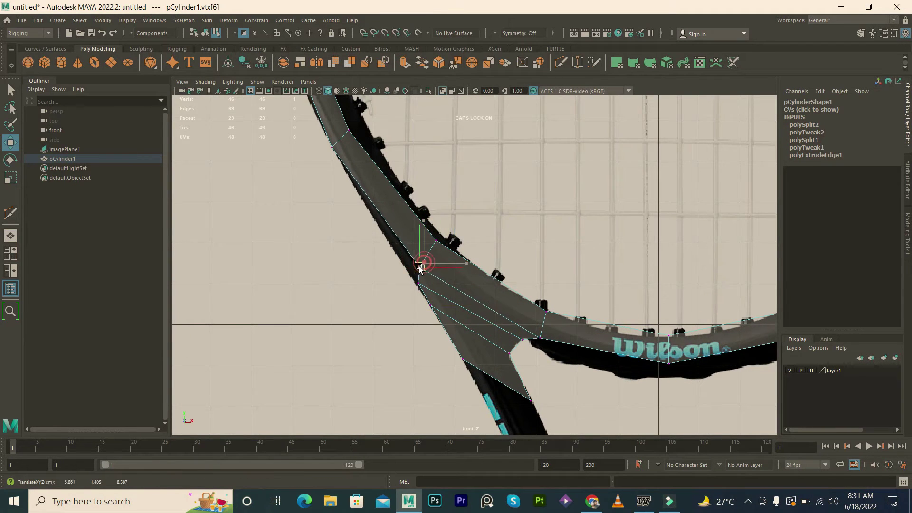
{"action": "left_click_drag", "start_coordinate": [423, 262], "coordinate": [415, 275]}
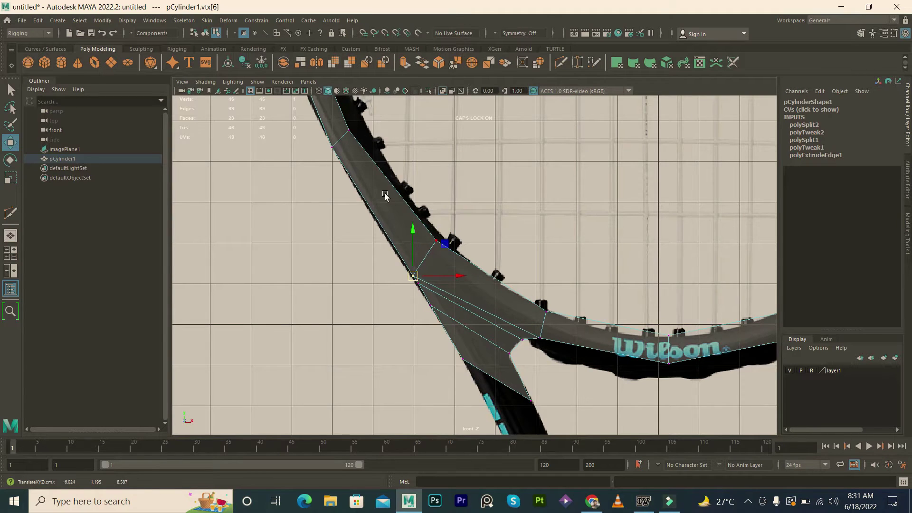
{"action": "middle_click_drag", "start_coordinate": [385, 196], "coordinate": [427, 283], "text": "alt"}
{"action": "left_click", "coordinate": [407, 249]}
{"action": "left_click_drag", "start_coordinate": [395, 235], "coordinate": [411, 230]}
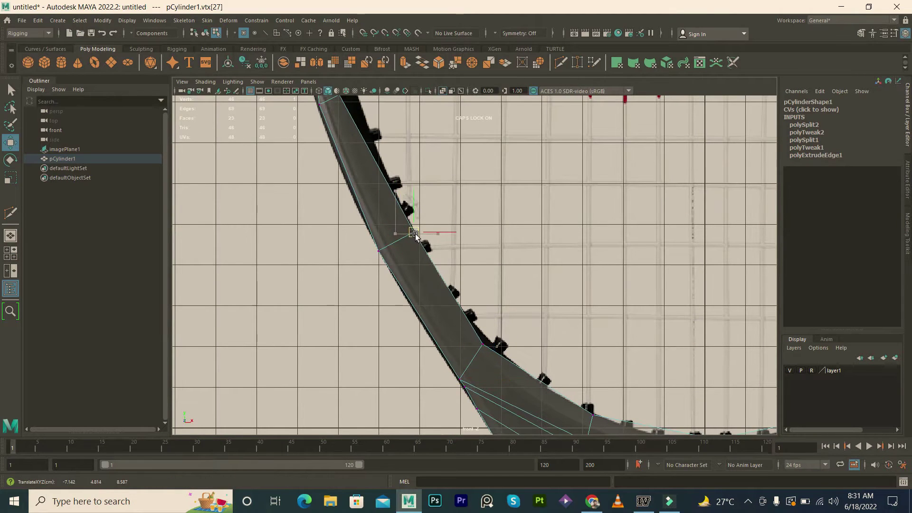
Step: Move the outer rim vertex higher up the left side left onto the reference rim
{"action": "middle_click_drag", "start_coordinate": [358, 96], "coordinate": [393, 237], "text": "alt"}
{"action": "left_click", "coordinate": [373, 230]}
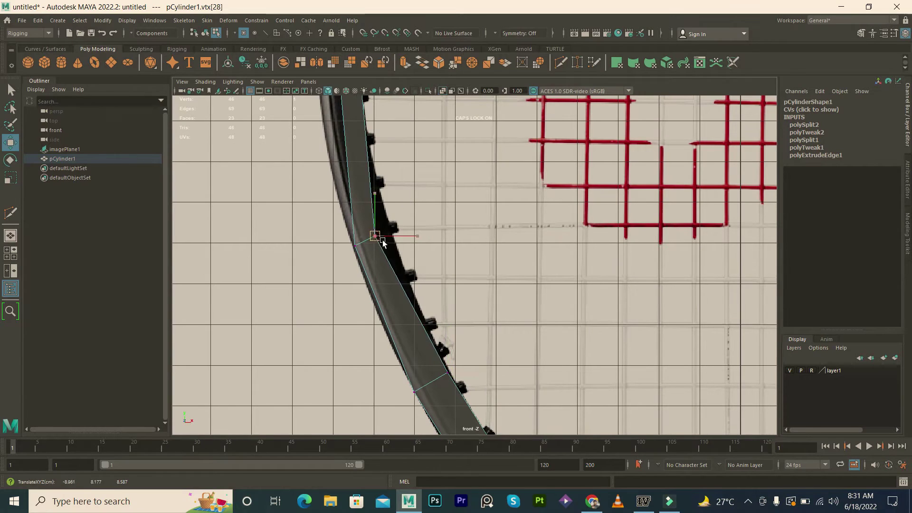
{"action": "middle_click_drag", "start_coordinate": [332, 111], "coordinate": [380, 247], "text": "alt"}
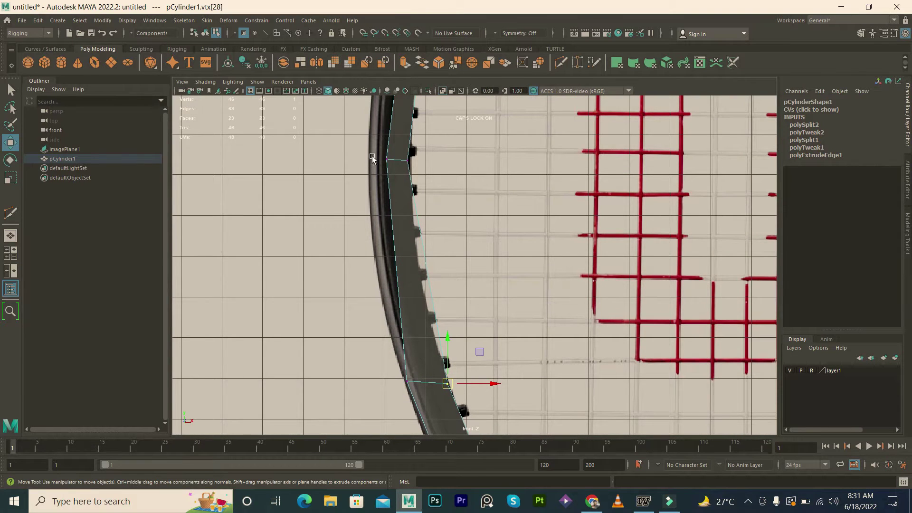
{"action": "left_click", "coordinate": [386, 159]}
{"action": "left_click_drag", "start_coordinate": [387, 160], "coordinate": [369, 157]}
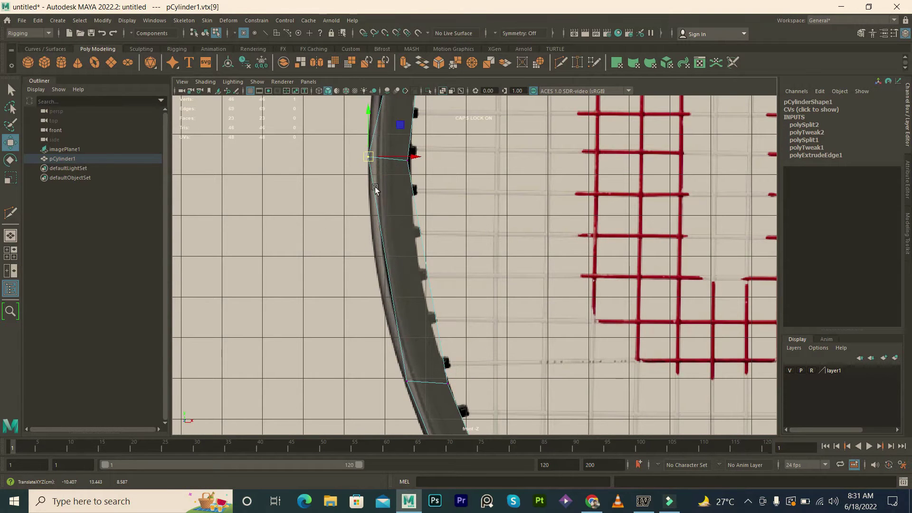
Step: Frame the whole racket, then zoom in on the lower head for component editing
{"action": "key", "text": "q"}
{"action": "key", "text": "a"}
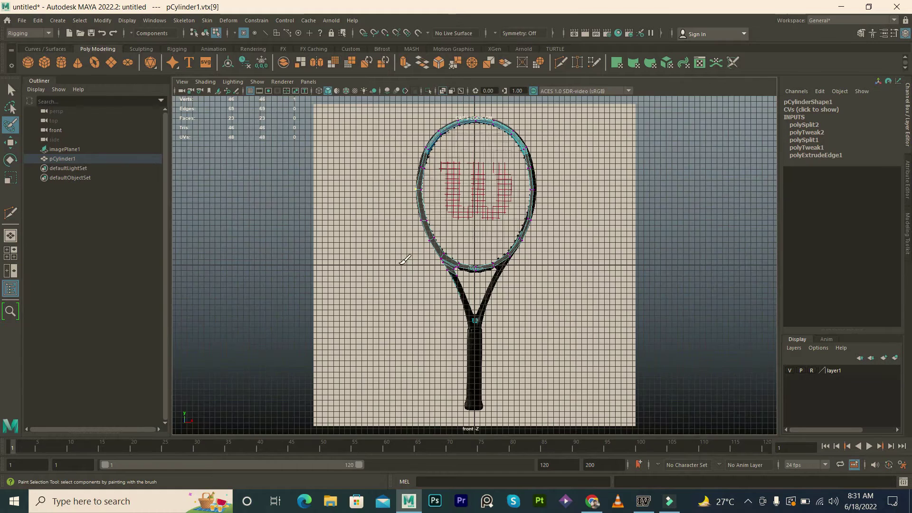
{"action": "scroll", "coordinate": [402, 195], "scroll_direction": "up", "scroll_amount": 5}
{"action": "middle_click_drag", "start_coordinate": [407, 173], "coordinate": [469, 279], "text": "alt"}
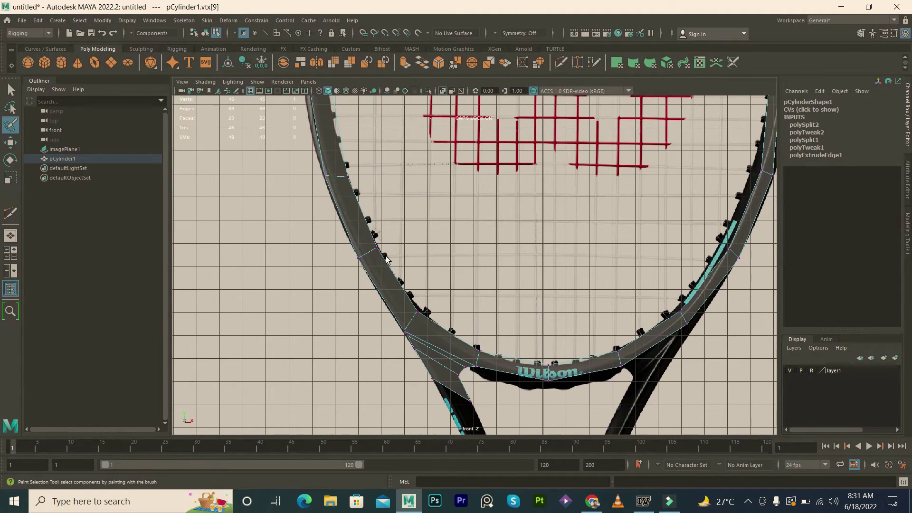
{"action": "key", "text": "q"}
{"action": "scroll", "coordinate": [349, 230], "scroll_direction": "up", "scroll_amount": 2}
{"action": "scroll", "coordinate": [346, 223], "scroll_direction": "up", "scroll_amount": 2}
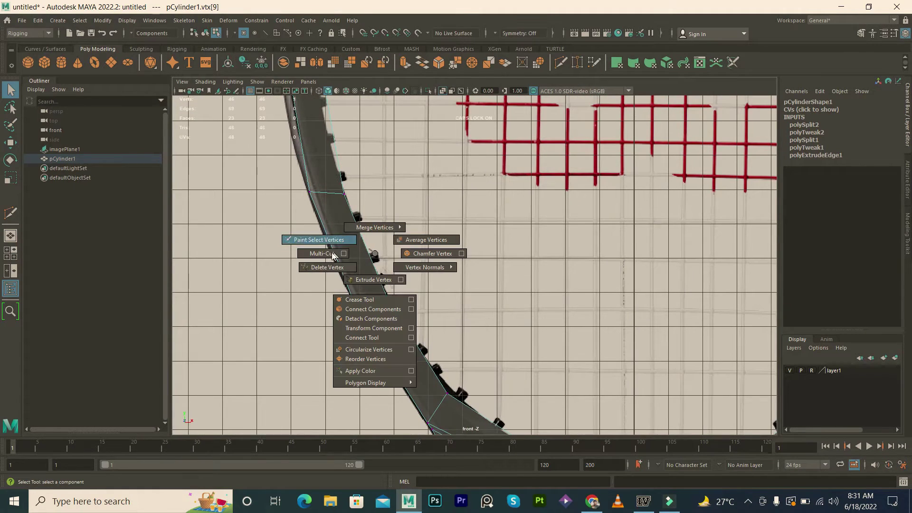
Step: Cut a first cross edge into the head ring's upper-left arc and select its rim vertex
{"action": "right_click_drag", "start_coordinate": [336, 248], "coordinate": [336, 247], "text": "shift"}
{"action": "key", "text": "ctrl+z"}
{"action": "key", "text": "w"}
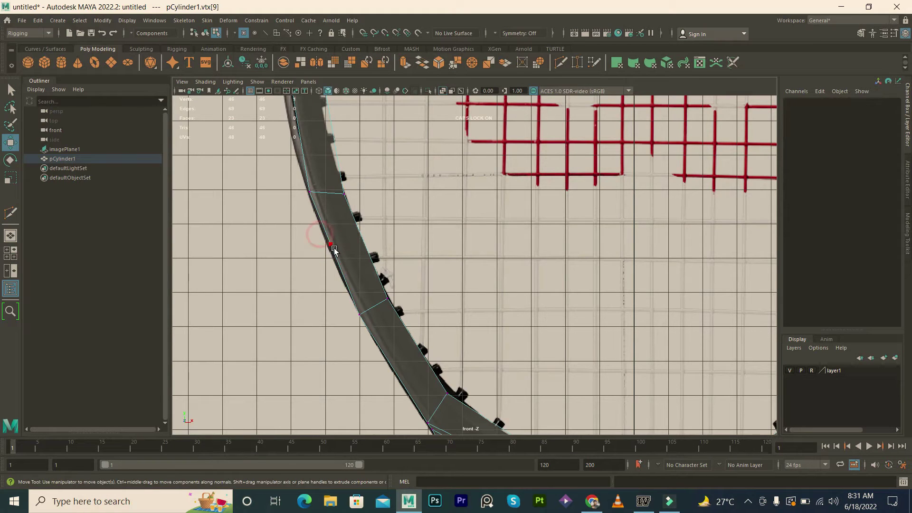
{"action": "right_click_drag", "start_coordinate": [340, 252], "coordinate": [289, 247], "text": "shift"}
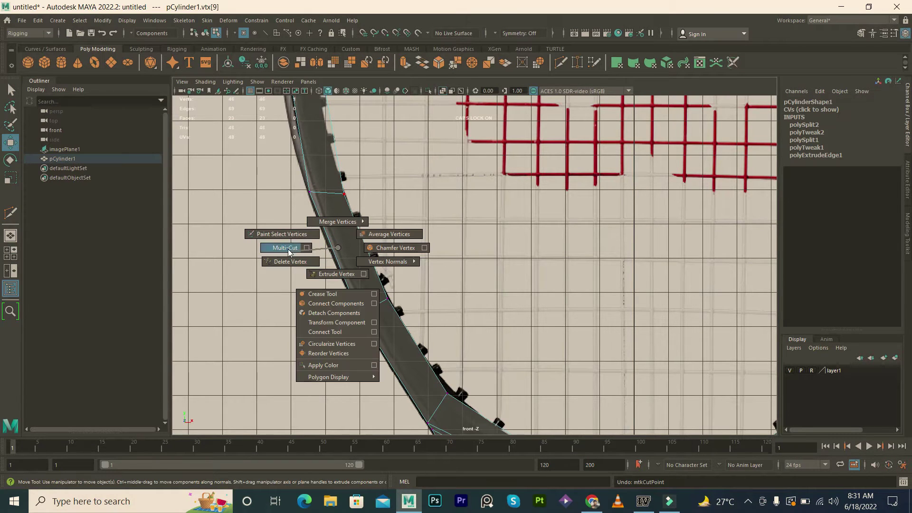
{"action": "key", "text": "Return"}
{"action": "key", "text": "w"}
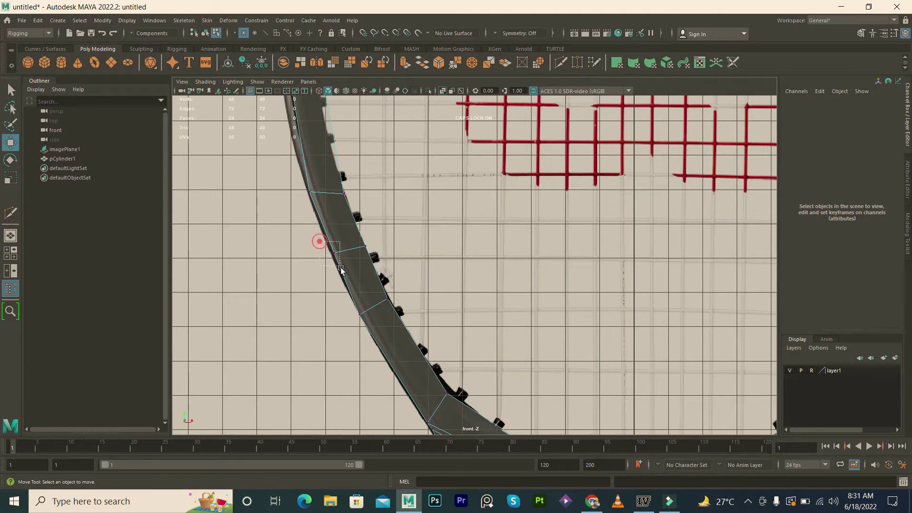
{"action": "left_click", "coordinate": [332, 254]}
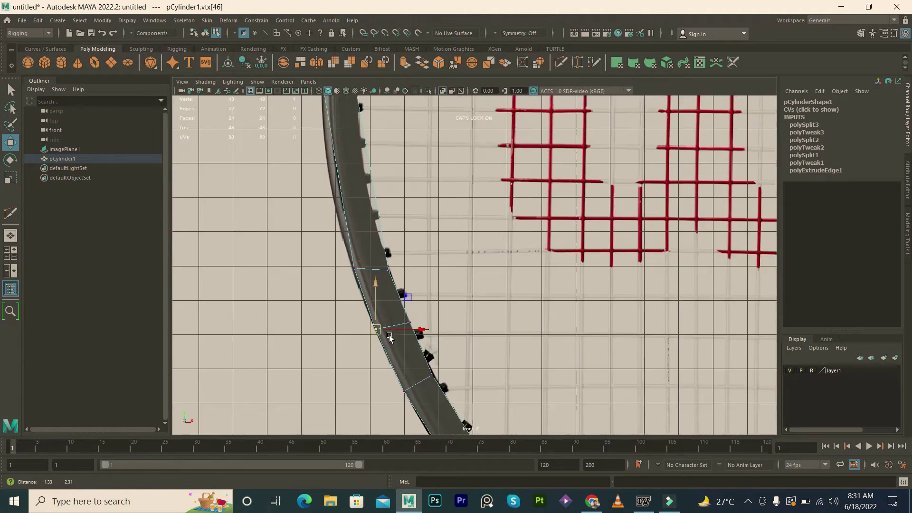
Step: Add a second cross edge further along the rim and select its outer and inner vertices
{"action": "middle_click_drag", "start_coordinate": [321, 216], "coordinate": [370, 349], "text": "alt"}
{"action": "right_click_drag", "start_coordinate": [371, 240], "coordinate": [332, 233], "text": "shift"}
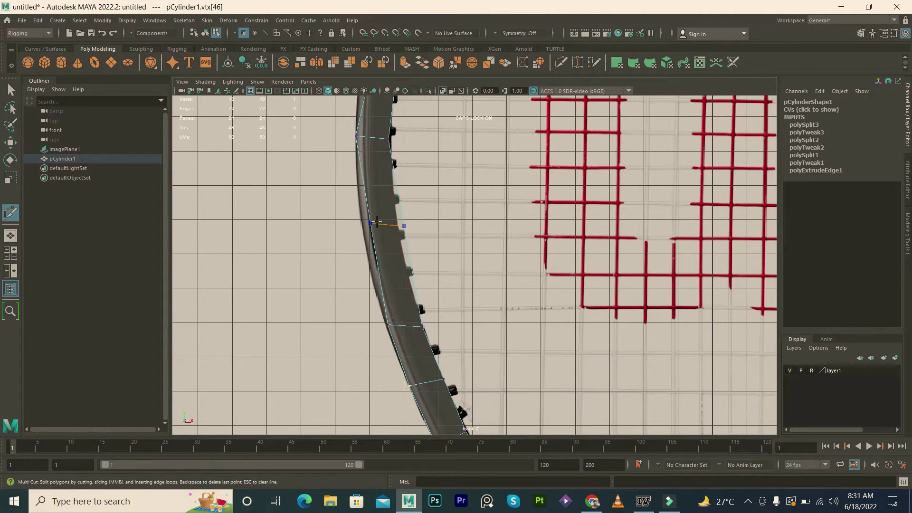
{"action": "key", "text": "Return"}
{"action": "key", "text": "w"}
{"action": "left_click", "coordinate": [362, 223]}
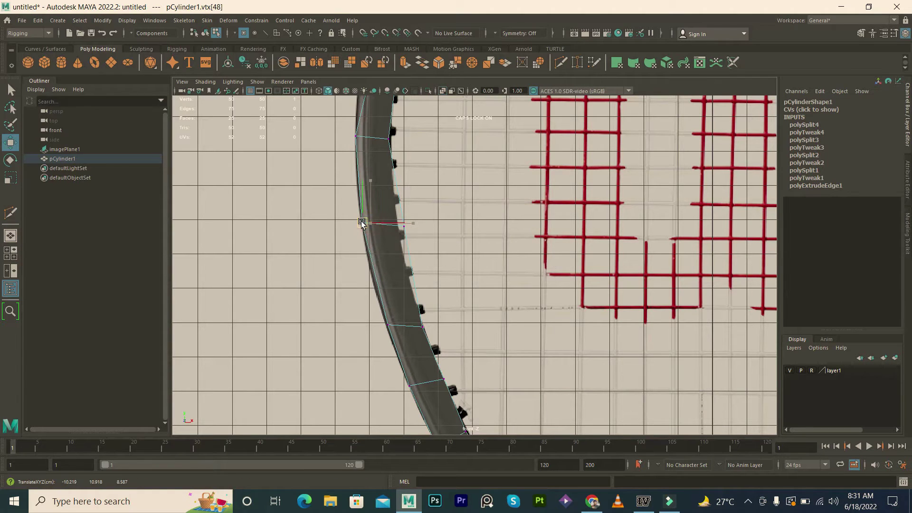
{"action": "left_click", "coordinate": [402, 228]}
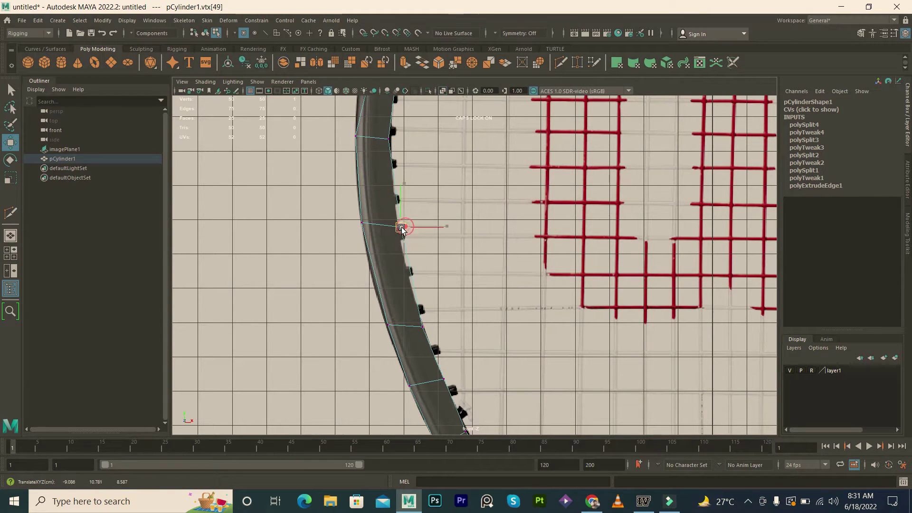
{"action": "middle_click_drag", "start_coordinate": [399, 230], "coordinate": [410, 239], "text": "alt"}
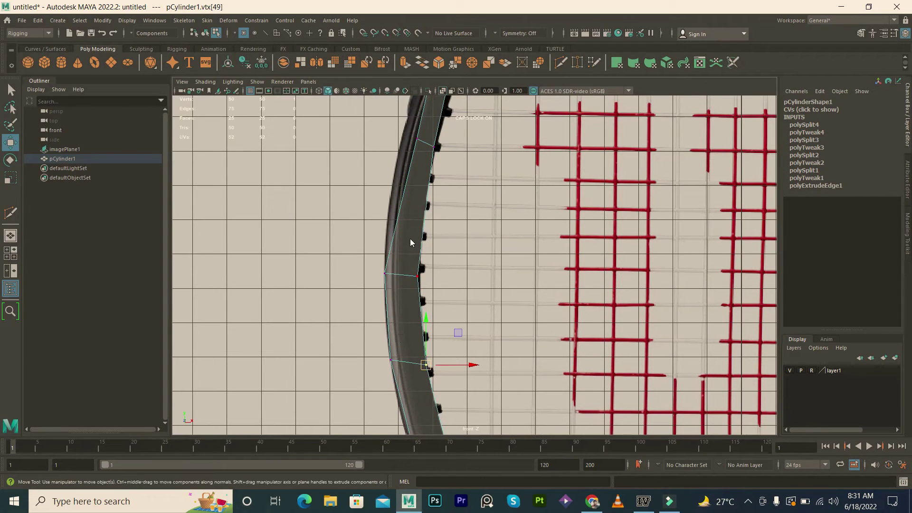
Step: Add a third cross edge higher up and select its outer rim vertices
{"action": "right_click_drag", "start_coordinate": [410, 238], "coordinate": [373, 240], "text": "shift"}
{"action": "left_click", "coordinate": [367, 239]}
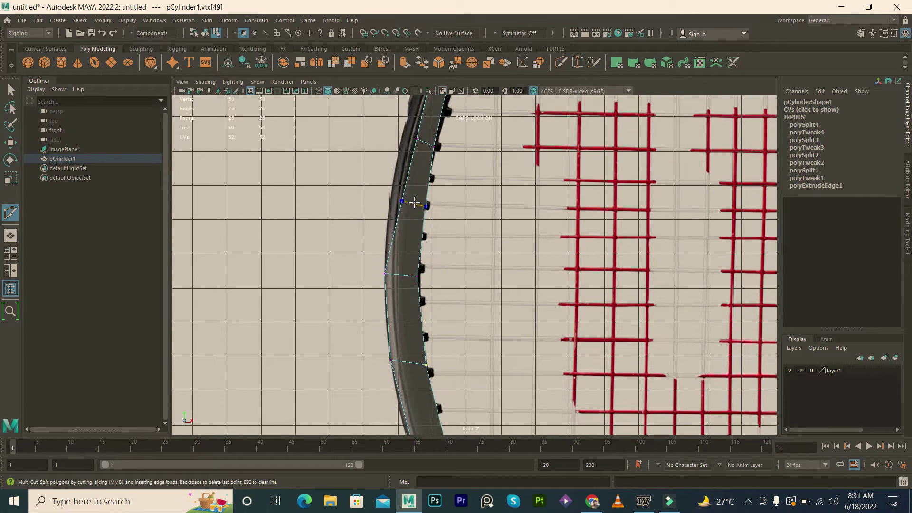
{"action": "key", "text": "Return"}
{"action": "key", "text": "w"}
{"action": "left_click", "coordinate": [393, 195]}
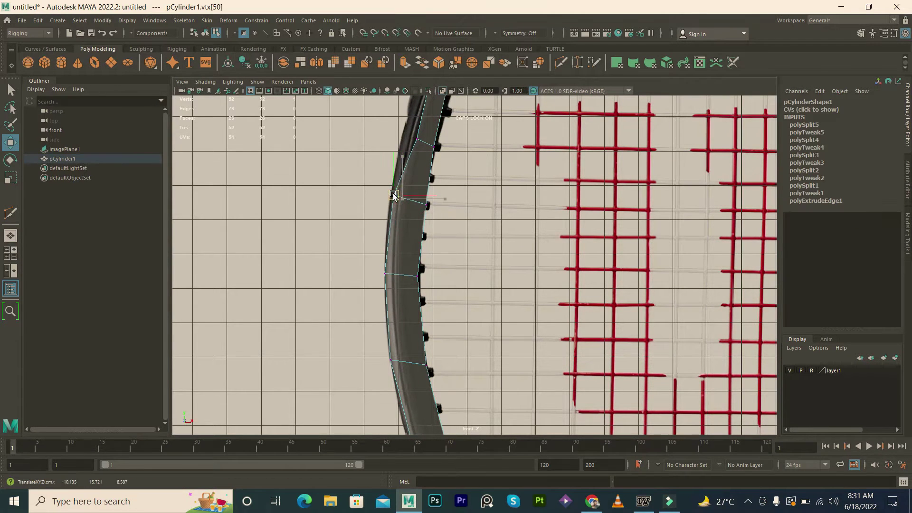
{"action": "scroll", "coordinate": [392, 187], "scroll_direction": "up", "scroll_amount": 1}
{"action": "left_click", "coordinate": [403, 215]}
{"action": "middle_click_drag", "start_coordinate": [401, 215], "coordinate": [397, 262], "text": "alt"}
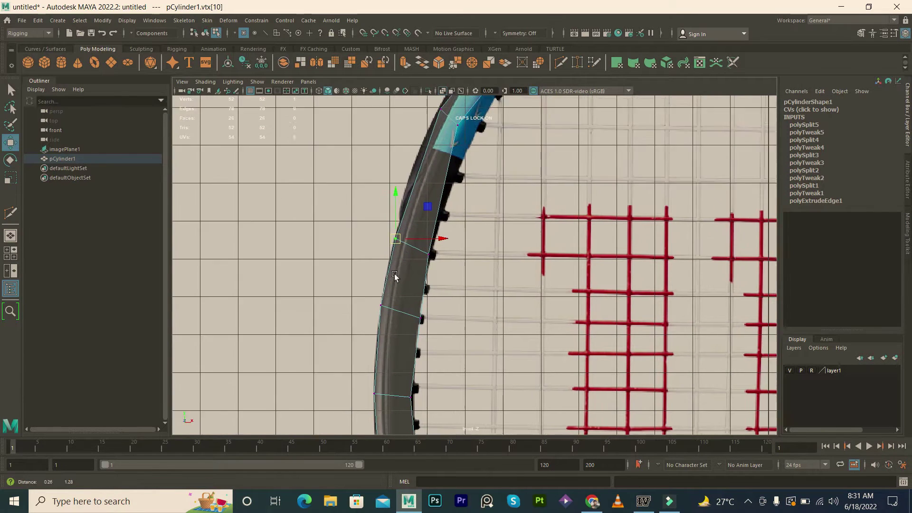
Step: Cut across the frame strip and fit the new outer and inner vertices to the reference edge
{"action": "right_click_drag", "start_coordinate": [404, 252], "coordinate": [398, 260], "text": "shift"}
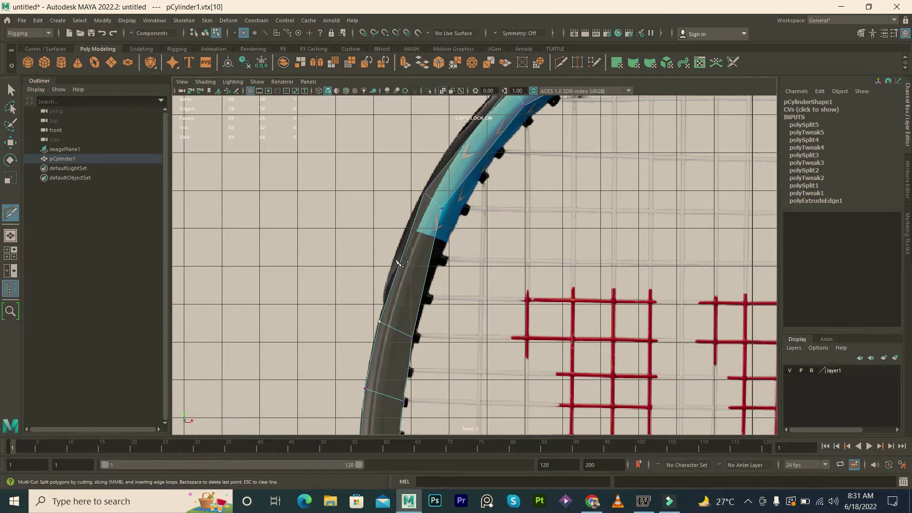
{"action": "left_click", "coordinate": [415, 265]}
{"action": "key", "text": "e"}
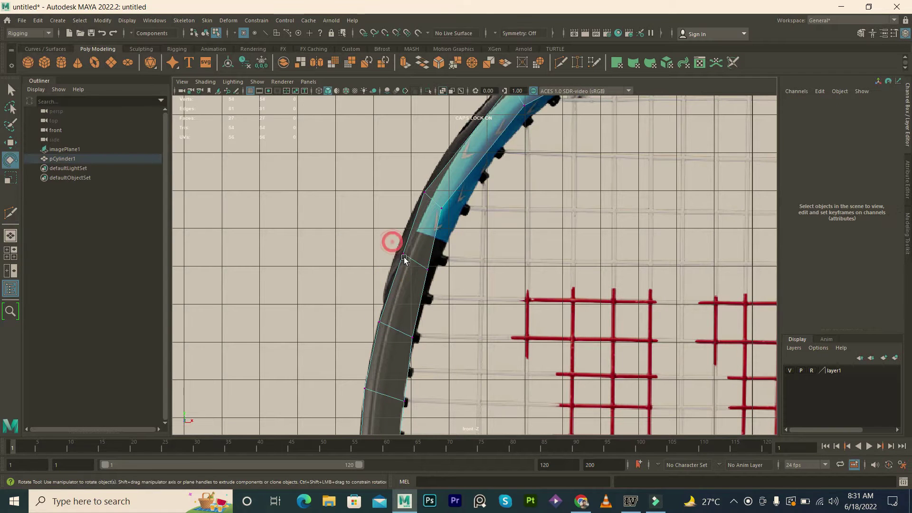
{"action": "left_click", "coordinate": [398, 255]}
{"action": "key", "text": "w"}
{"action": "left_click_drag", "start_coordinate": [398, 254], "coordinate": [397, 252]}
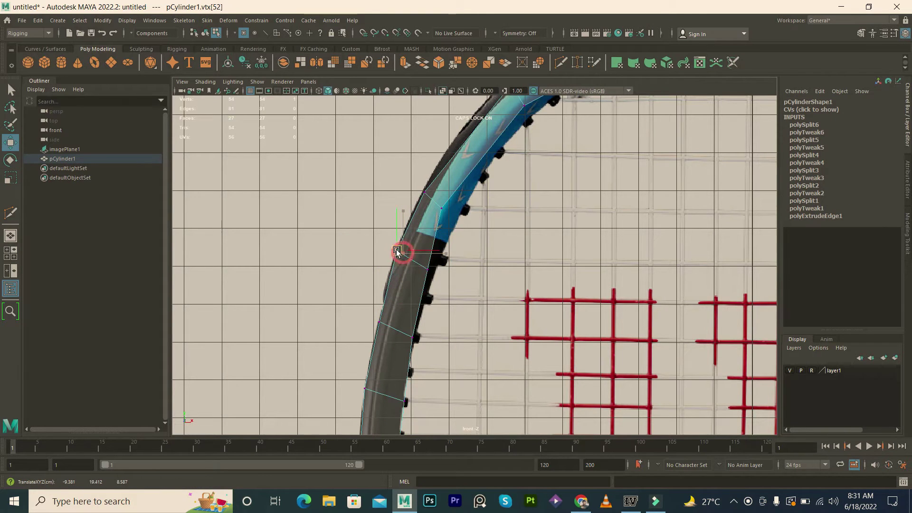
{"action": "left_click", "coordinate": [429, 269]}
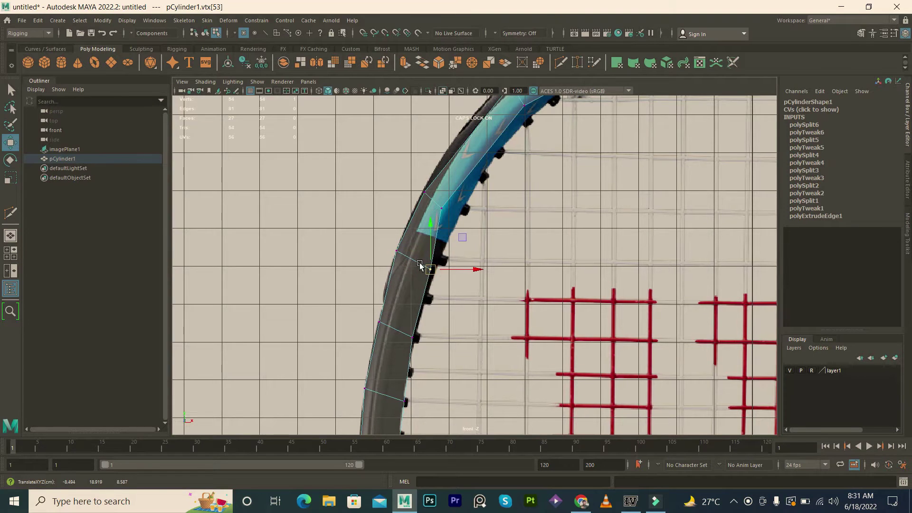
{"action": "middle_click_drag", "start_coordinate": [420, 265], "coordinate": [414, 325], "text": "alt"}
{"action": "left_click", "coordinate": [436, 267]}
{"action": "left_click_drag", "start_coordinate": [437, 268], "coordinate": [451, 284]}
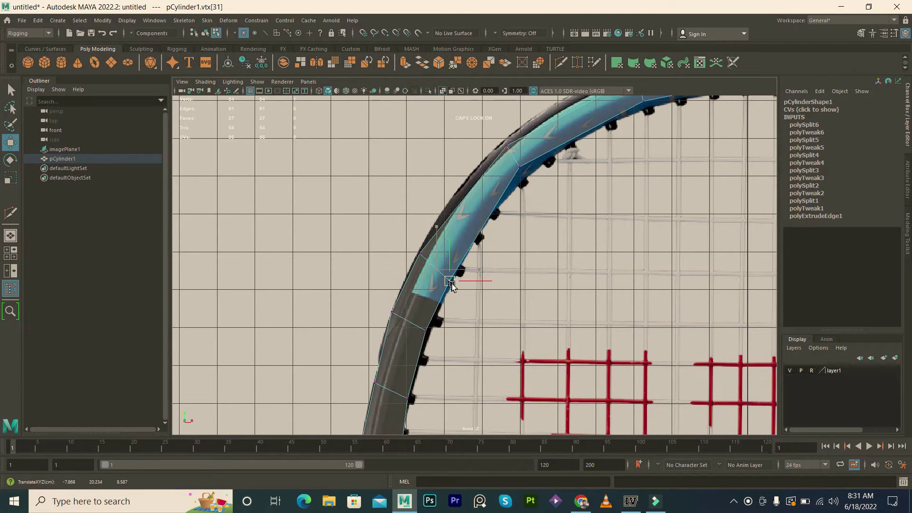
{"action": "middle_click_drag", "start_coordinate": [451, 284], "coordinate": [439, 353], "text": "alt"}
Step: Add another cut across the ring and pull its inner vertex down-right onto the reference
{"action": "right_click", "coordinate": [456, 262], "text": "shift"}
{"action": "left_click", "coordinate": [421, 262]}
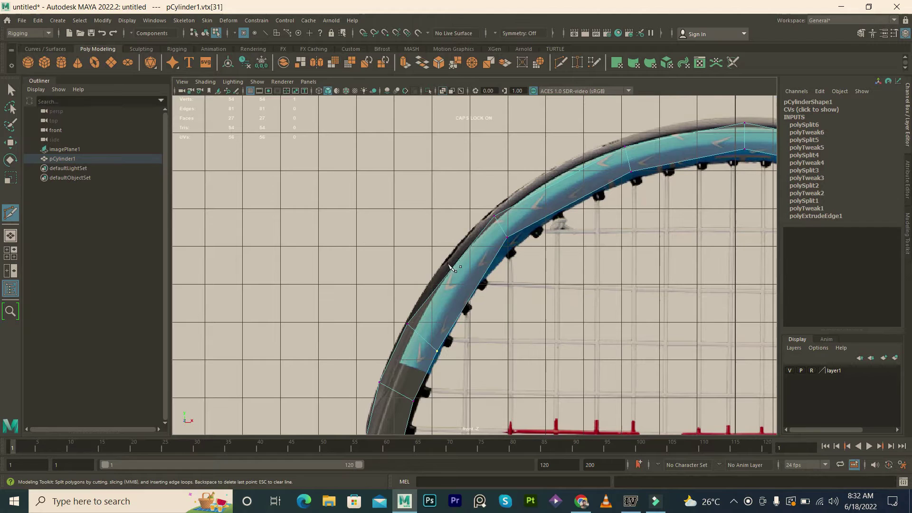
{"action": "left_click", "coordinate": [455, 284]}
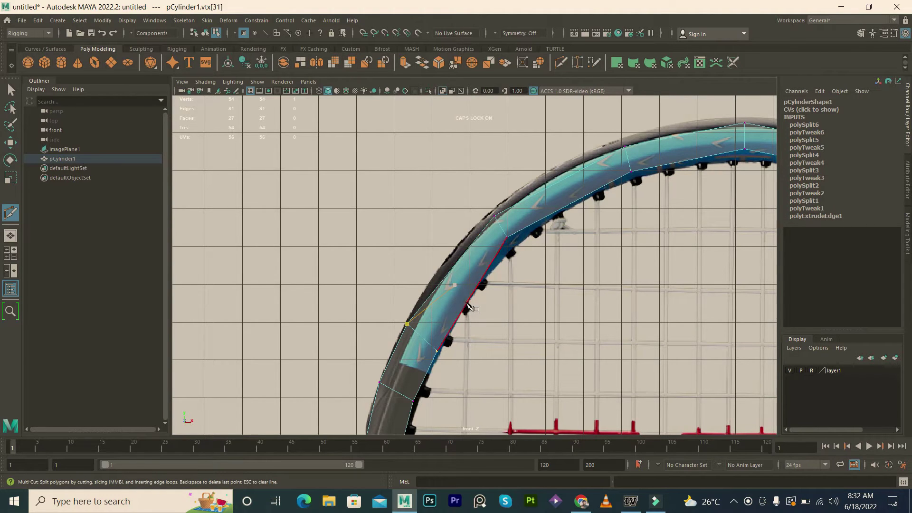
{"action": "key", "text": "e"}
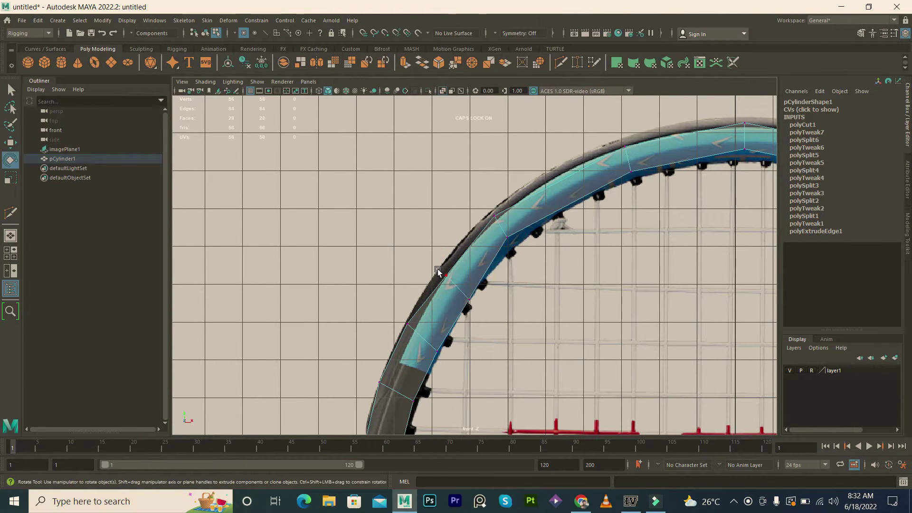
{"action": "left_click_drag", "start_coordinate": [437, 265], "coordinate": [451, 282]}
{"action": "key", "text": "w"}
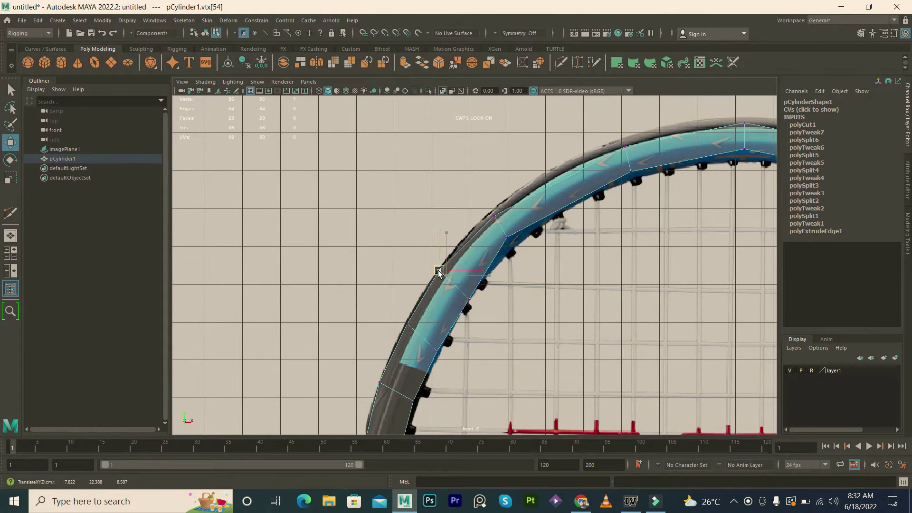
{"action": "left_click_drag", "start_coordinate": [510, 235], "coordinate": [518, 245]}
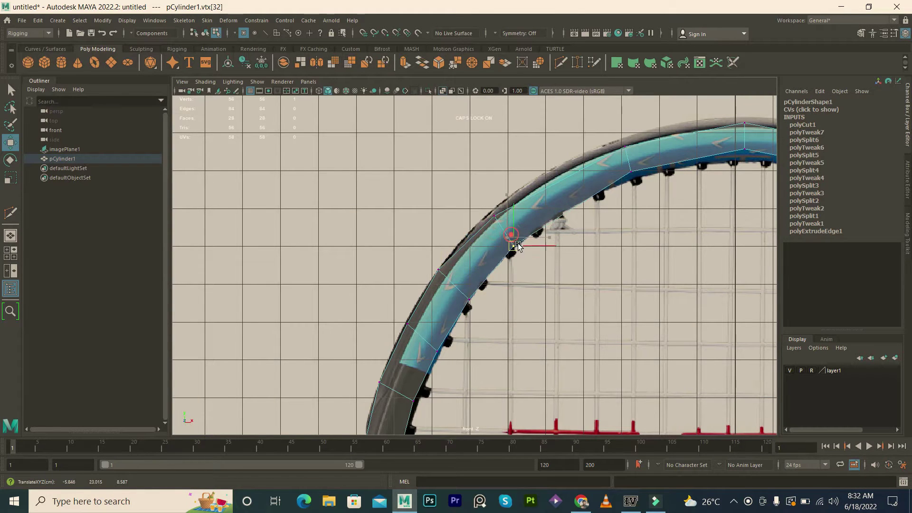
{"action": "left_click", "coordinate": [499, 217]}
{"action": "middle_click_drag", "start_coordinate": [619, 171], "coordinate": [561, 239], "text": "alt"}
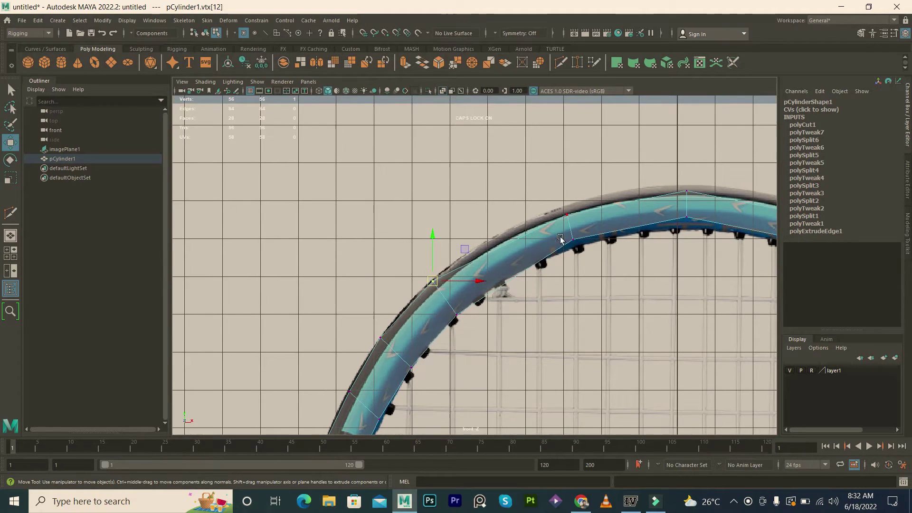
Step: Cut near the top of the ring and nudge its inner and outer vertices onto the reference
{"action": "left_click_drag", "start_coordinate": [578, 248], "coordinate": [576, 246]}
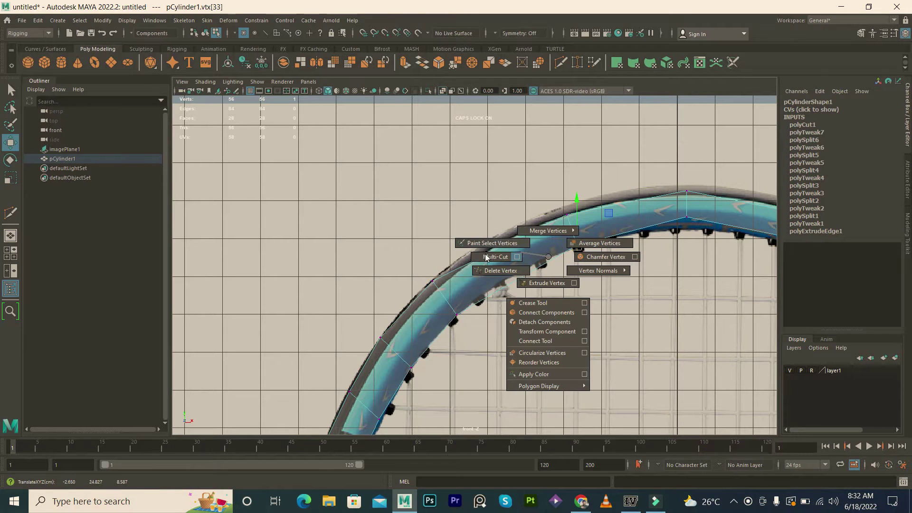
{"action": "right_click_drag", "start_coordinate": [549, 259], "coordinate": [502, 256], "text": "shift"}
{"action": "key", "text": "e"}
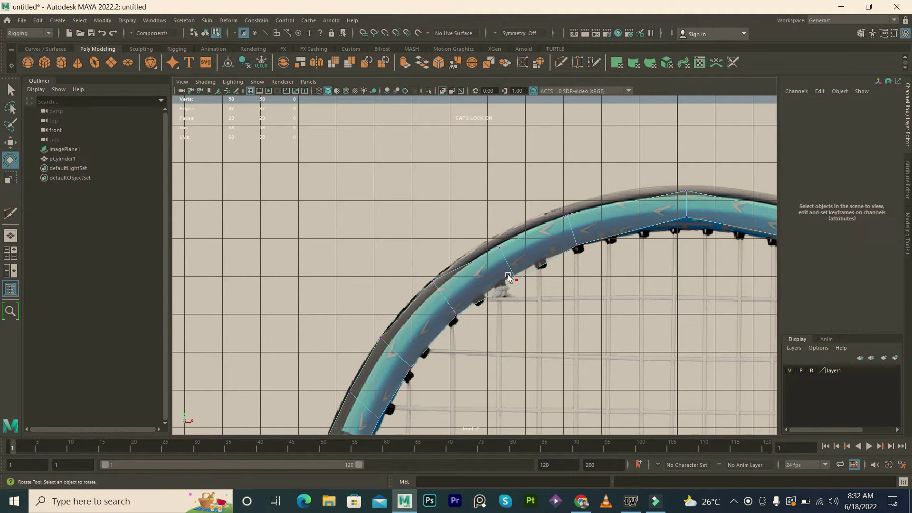
{"action": "key", "text": "w"}
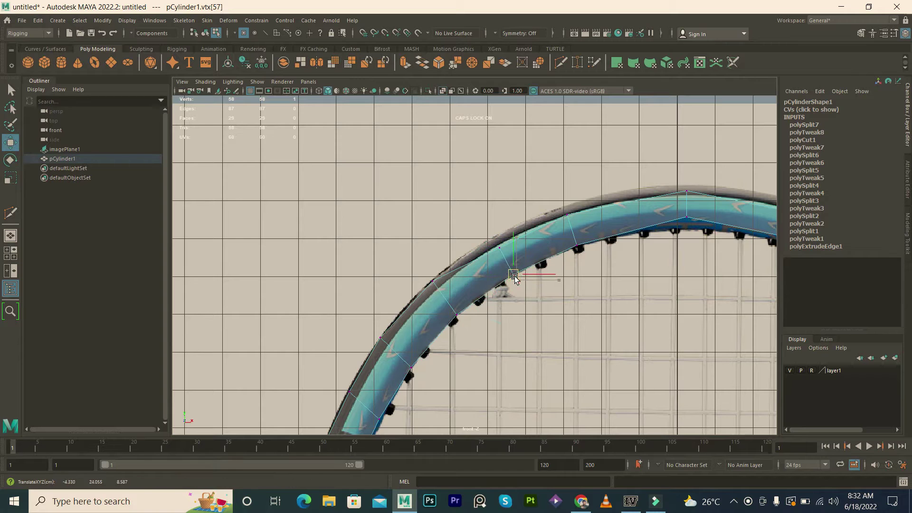
{"action": "left_click", "coordinate": [496, 243]}
{"action": "left_click_drag", "start_coordinate": [495, 243], "coordinate": [492, 238]}
{"action": "left_click_drag", "start_coordinate": [567, 214], "coordinate": [566, 208]}
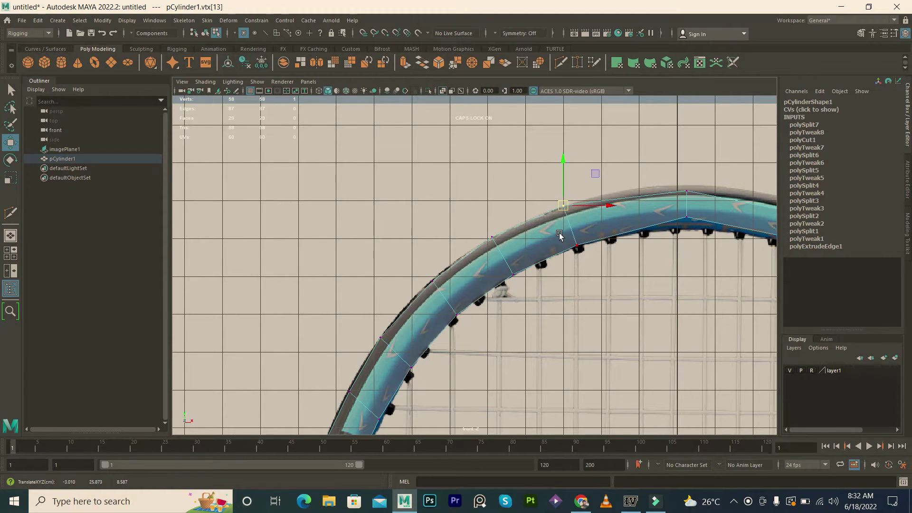
{"action": "middle_click_drag", "start_coordinate": [559, 234], "coordinate": [527, 261], "text": "alt"}
{"action": "left_click_drag", "start_coordinate": [575, 263], "coordinate": [575, 270]}
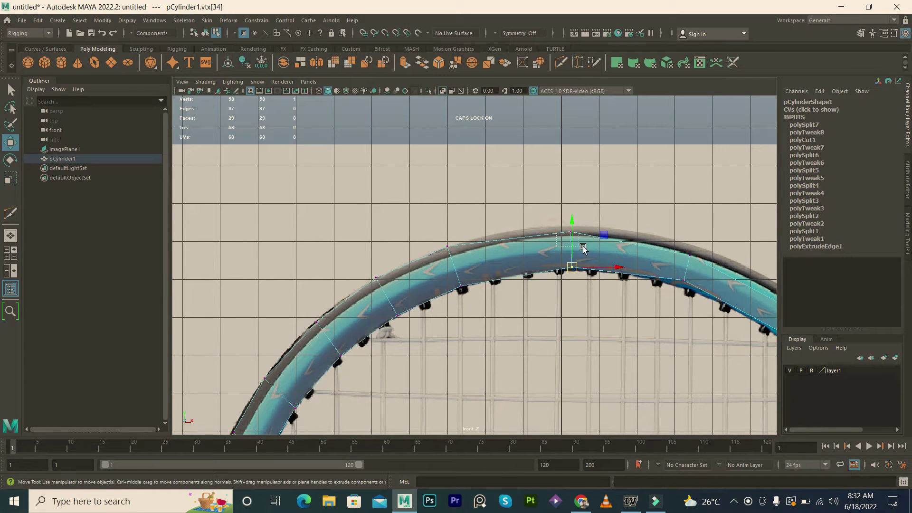
Step: Lift the top outer vertices of the ring slightly onto the reference rim
{"action": "left_click", "coordinate": [561, 212]}
{"action": "left_click_drag", "start_coordinate": [571, 212], "coordinate": [570, 205]}
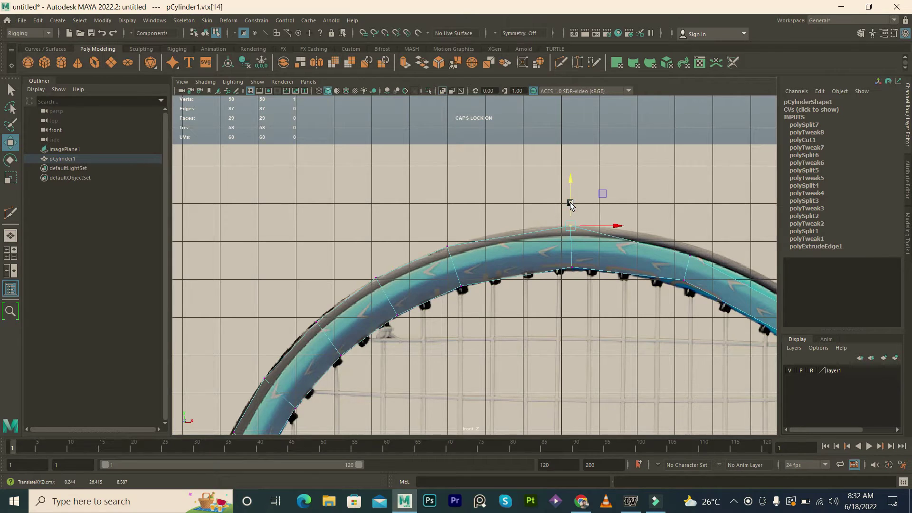
{"action": "middle_click_drag", "start_coordinate": [668, 257], "coordinate": [565, 252], "text": "alt"}
{"action": "left_click_drag", "start_coordinate": [595, 259], "coordinate": [597, 244]}
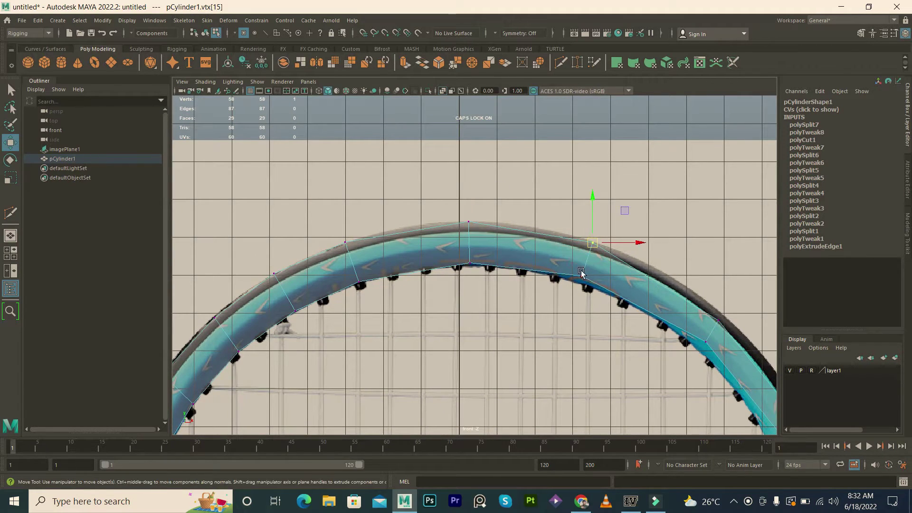
{"action": "middle_click_drag", "start_coordinate": [584, 278], "coordinate": [469, 232], "text": "alt"}
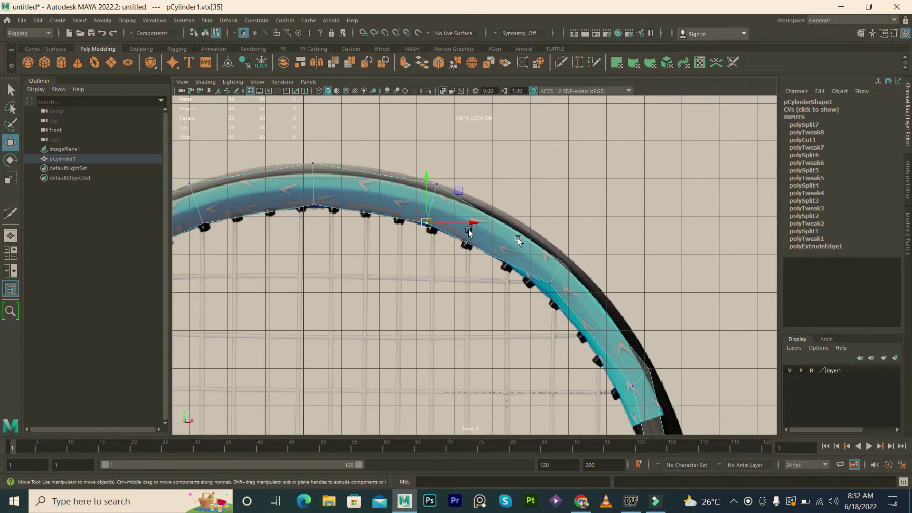
{"action": "left_click", "coordinate": [569, 257]}
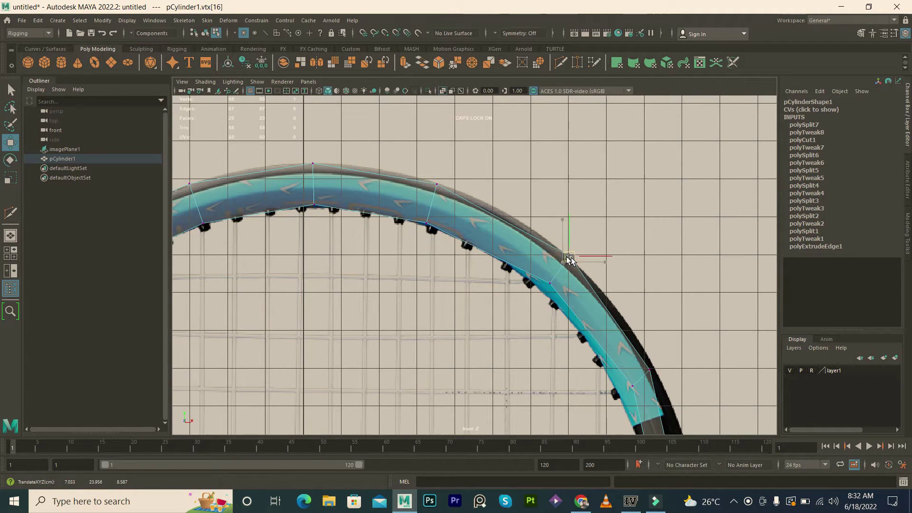
Step: Cut an edge across the top of the ring, raising its top vertex onto the rim
{"action": "right_click_drag", "start_coordinate": [569, 259], "coordinate": [514, 252], "text": "shift"}
{"action": "left_click", "coordinate": [490, 254]}
{"action": "left_click", "coordinate": [505, 221]}
{"action": "key", "text": "w"}
{"action": "left_click_drag", "start_coordinate": [495, 212], "coordinate": [513, 229]}
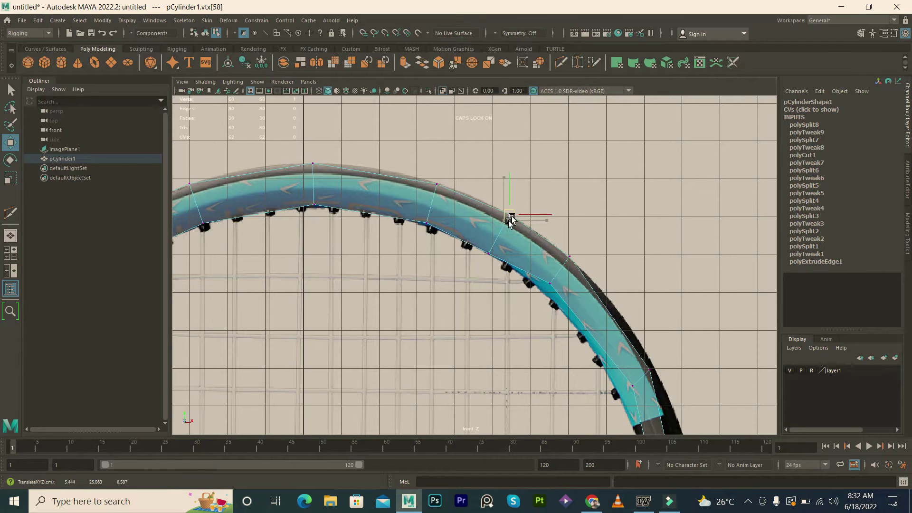
{"action": "key", "text": "y"}
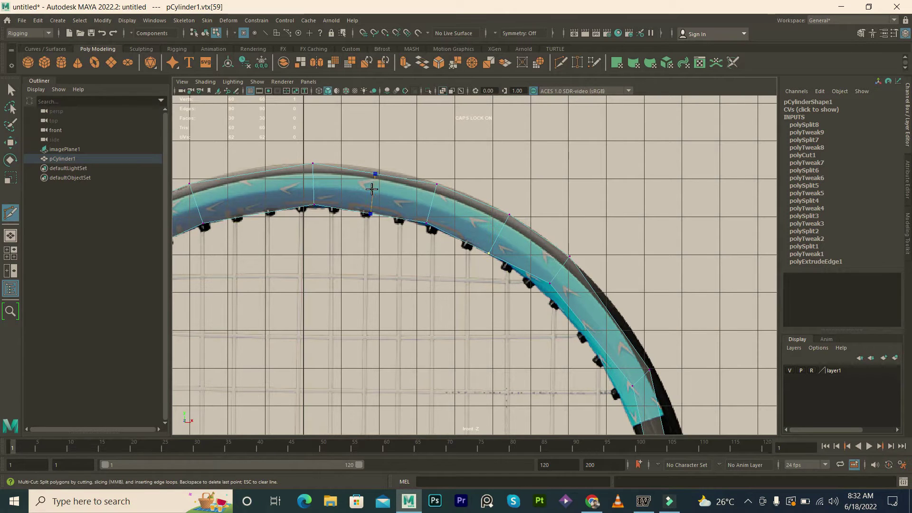
{"action": "key", "text": "w"}
{"action": "mouse_move", "coordinate": [362, 161]}
{"action": "left_mouse_down"}
{"action": "mouse_move", "coordinate": [380, 179]}
{"action": "mouse_move", "coordinate": [375, 149]}
{"action": "left_mouse_up"}
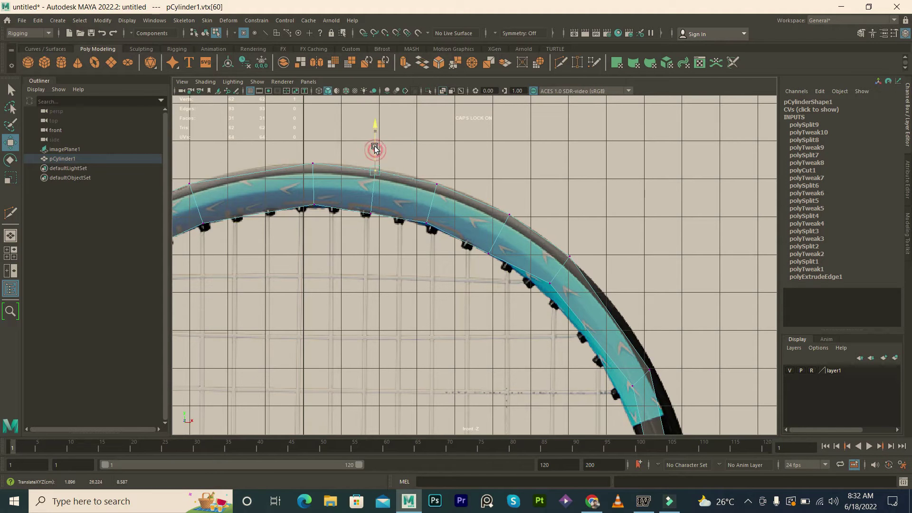
{"action": "left_click", "coordinate": [368, 213]}
{"action": "left_click_drag", "start_coordinate": [370, 190], "coordinate": [370, 187]}
Step: Cut another edge near the top-left and raise its outer vertex onto the reference rim
{"action": "right_click_drag", "start_coordinate": [276, 202], "coordinate": [258, 196], "text": "shift"}
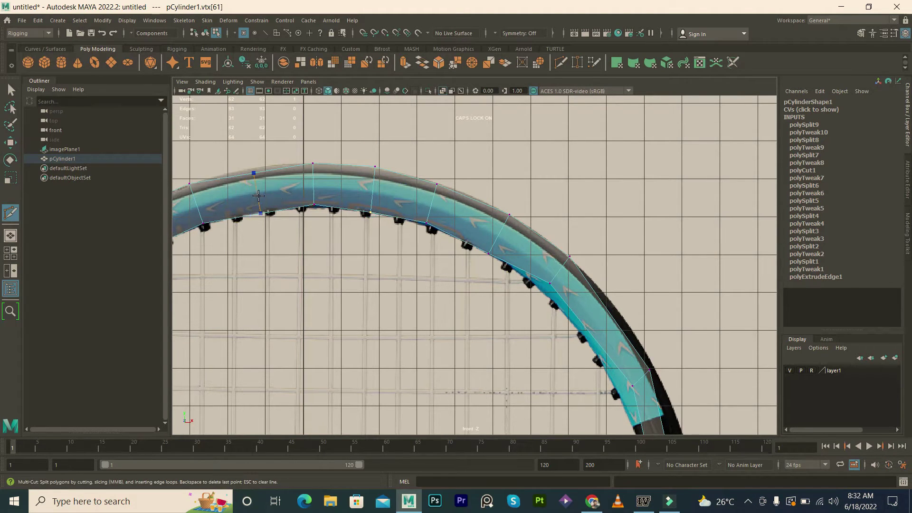
{"action": "key", "text": "w"}
{"action": "left_click", "coordinate": [256, 167]}
{"action": "left_click_drag", "start_coordinate": [252, 153], "coordinate": [251, 151]}
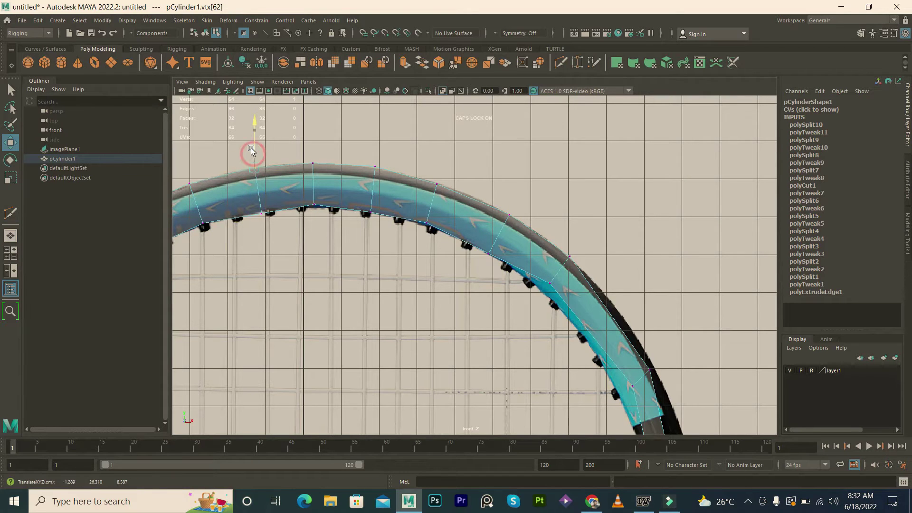
{"action": "middle_click_drag", "start_coordinate": [414, 262], "coordinate": [338, 162], "text": "alt"}
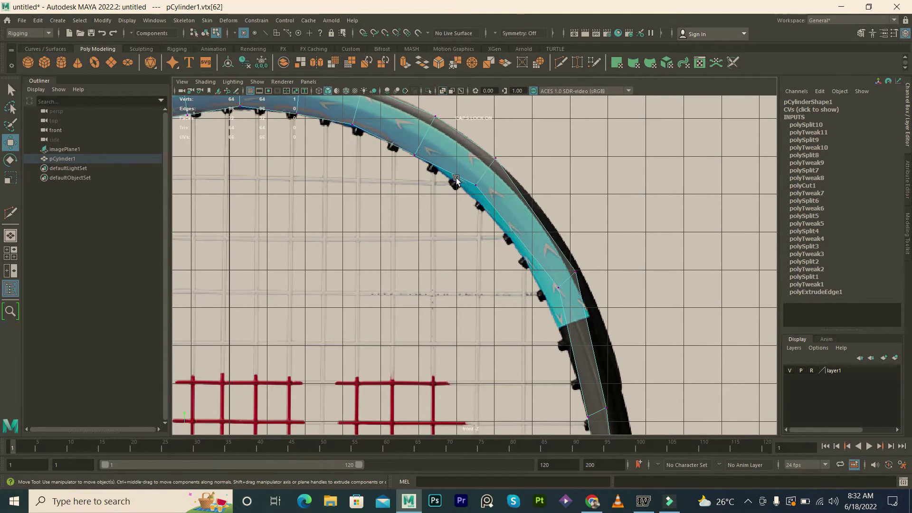
Step: Cut an edge across the upper-right curve and nudge its outer vertex into place
{"action": "left_click_drag", "start_coordinate": [477, 187], "coordinate": [467, 192]}
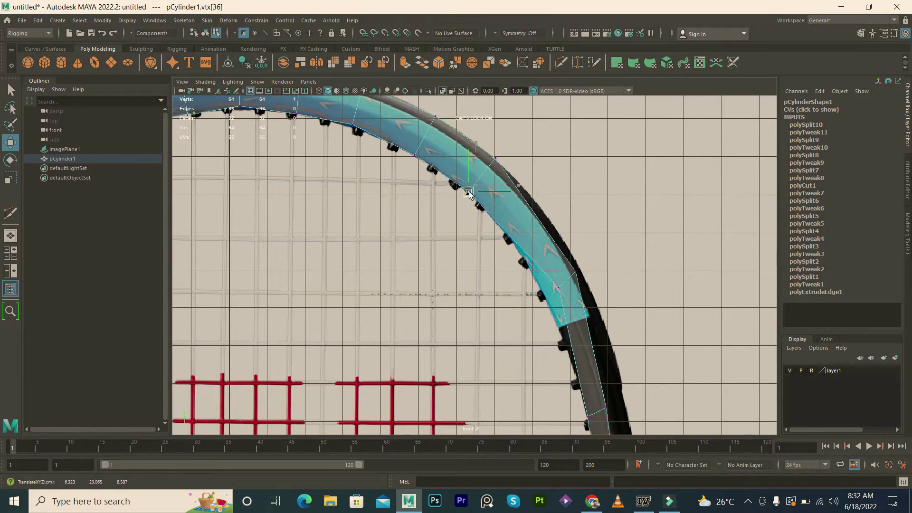
{"action": "right_click_drag", "start_coordinate": [516, 217], "coordinate": [489, 204], "text": "shift"}
{"action": "left_click", "coordinate": [511, 236]}
{"action": "left_click", "coordinate": [528, 212]}
{"action": "key", "text": "w"}
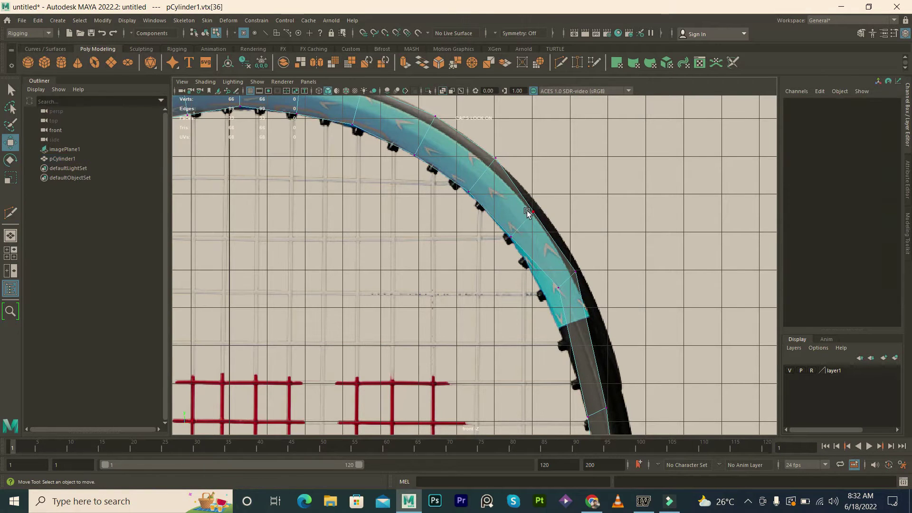
{"action": "left_click_drag", "start_coordinate": [534, 211], "coordinate": [540, 212]}
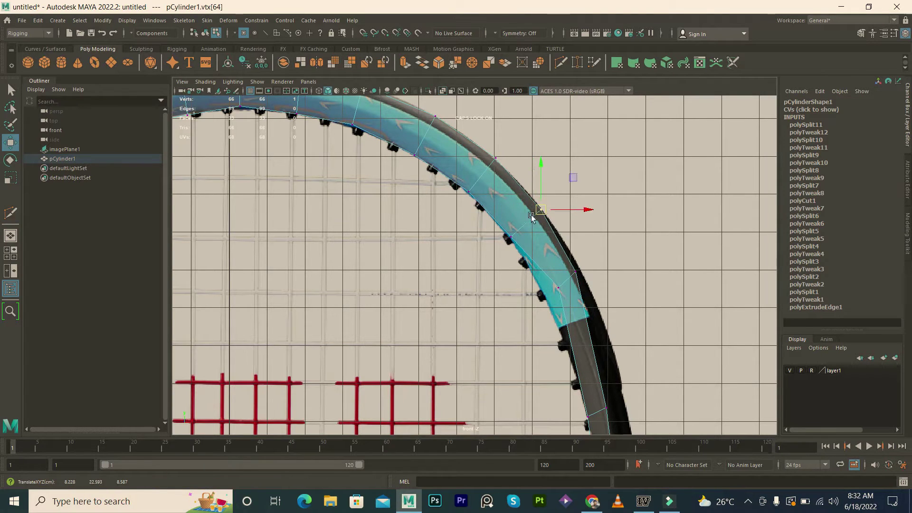
Step: Select strip vertices lower down the right side of the head for adjustment
{"action": "left_click", "coordinate": [511, 237]}
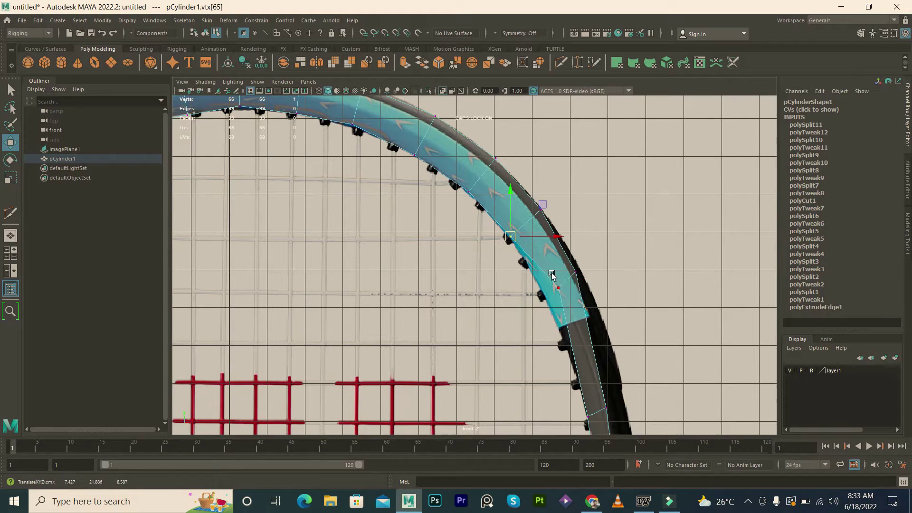
{"action": "left_click", "coordinate": [546, 290]}
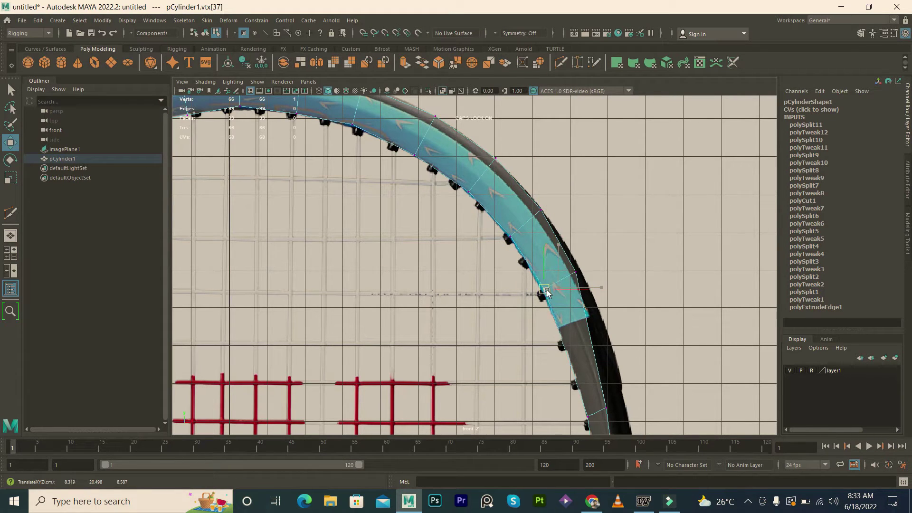
{"action": "left_click", "coordinate": [579, 270]}
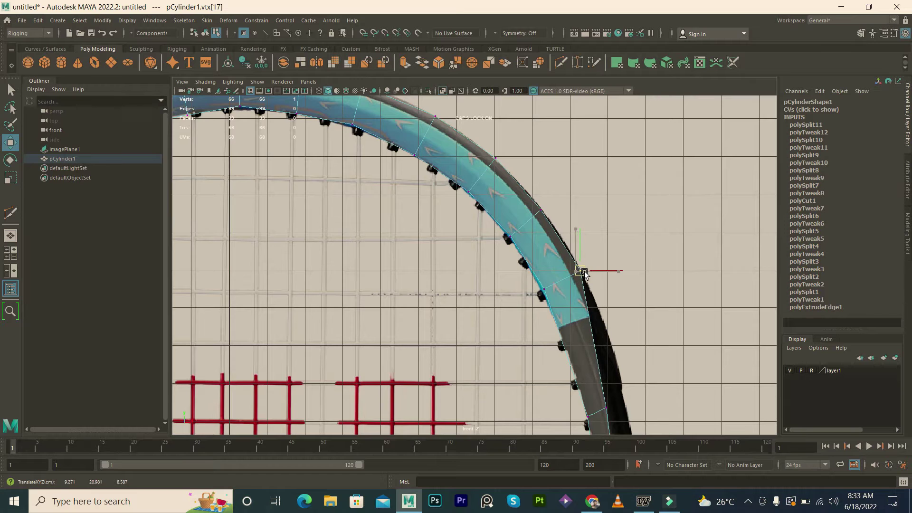
{"action": "middle_click_drag", "start_coordinate": [584, 274], "coordinate": [505, 182], "text": "alt"}
{"action": "key", "text": "ctrl+shift+x"}
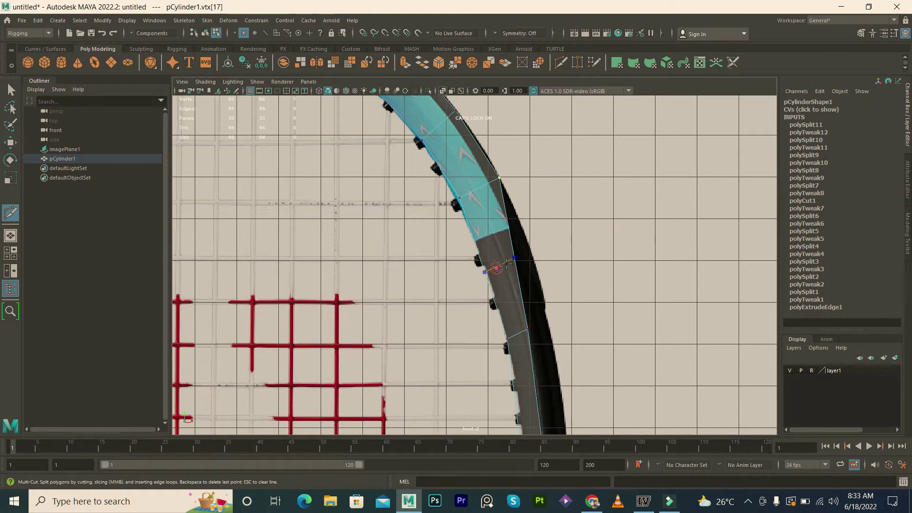
Step: Commit the right-side cut and push its outer vertices right onto the frame edge
{"action": "key", "text": "Return"}
{"action": "key", "text": "w"}
{"action": "left_click", "coordinate": [515, 257]}
{"action": "left_click_drag", "start_coordinate": [515, 257], "coordinate": [536, 262]}
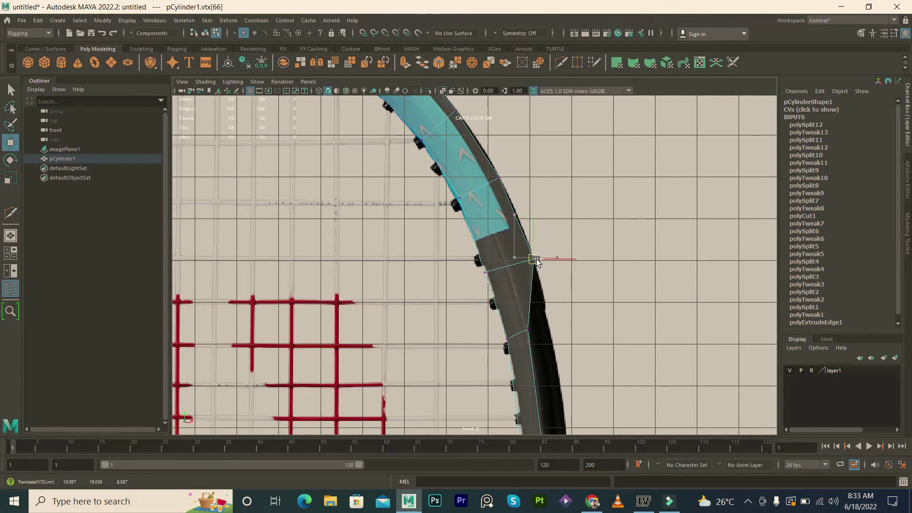
{"action": "left_click", "coordinate": [484, 271]}
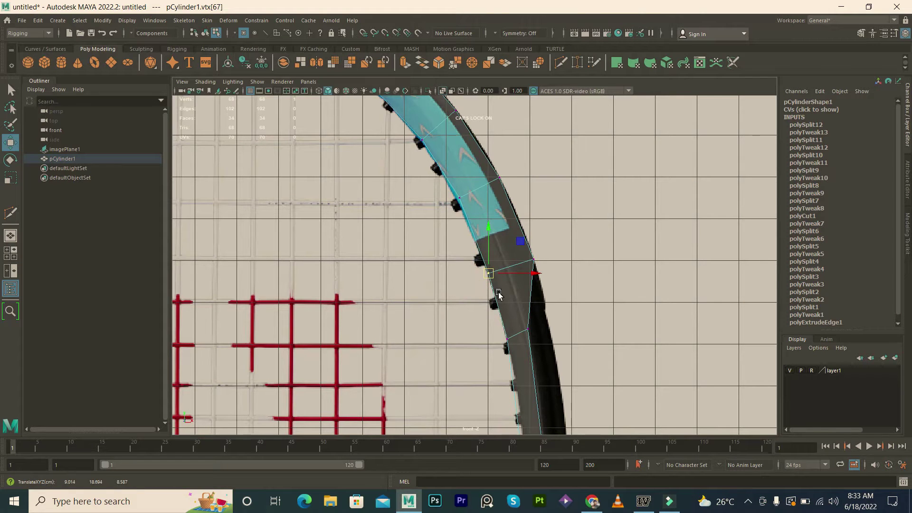
{"action": "middle_click_drag", "start_coordinate": [527, 328], "coordinate": [485, 258], "text": "alt"}
{"action": "left_click", "coordinate": [487, 263]}
{"action": "left_click_drag", "start_coordinate": [487, 263], "coordinate": [505, 258]}
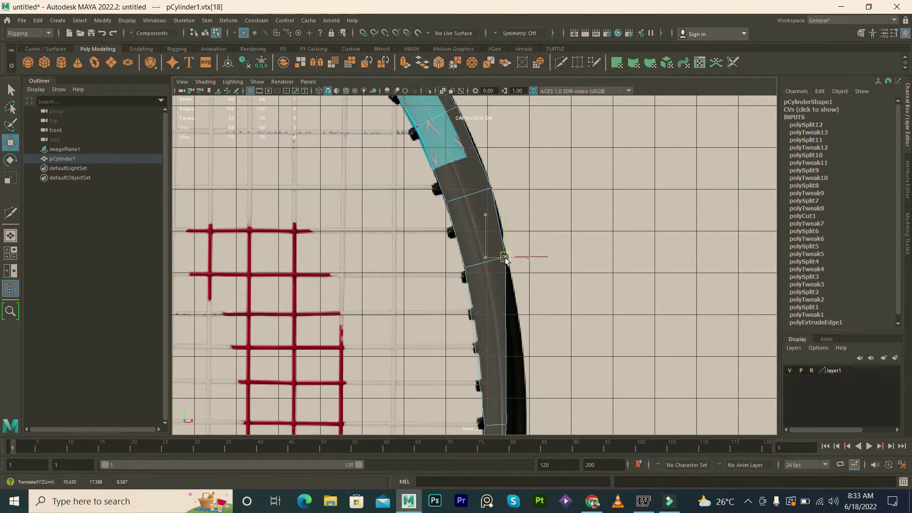
{"action": "middle_click_drag", "start_coordinate": [486, 275], "coordinate": [459, 185], "text": "alt"}
Step: Add a cut further down the strip, aligning its outer and inner vertices with the frame
{"action": "right_click_drag", "start_coordinate": [475, 266], "coordinate": [416, 268], "text": "shift"}
{"action": "left_click", "coordinate": [450, 266]}
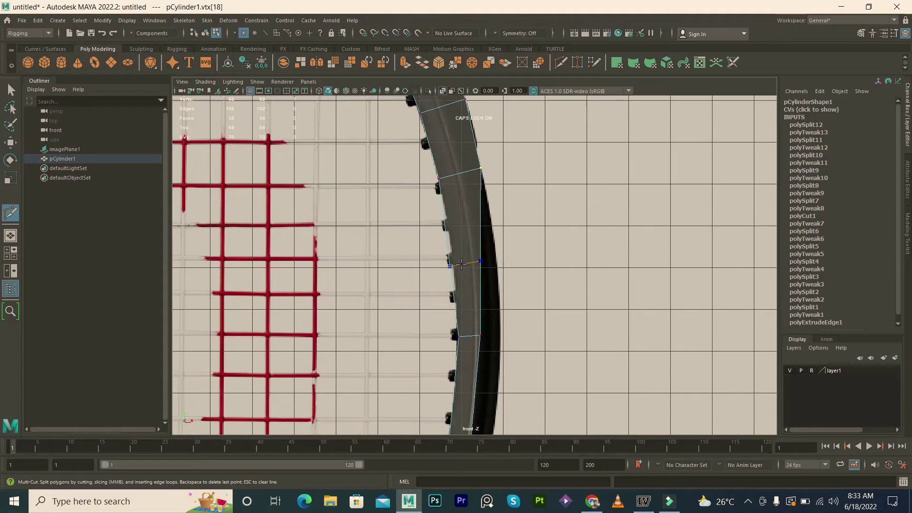
{"action": "left_click", "coordinate": [480, 259]}
{"action": "key", "text": "w"}
{"action": "left_click", "coordinate": [480, 260]}
{"action": "left_click_drag", "start_coordinate": [481, 260], "coordinate": [496, 261]}
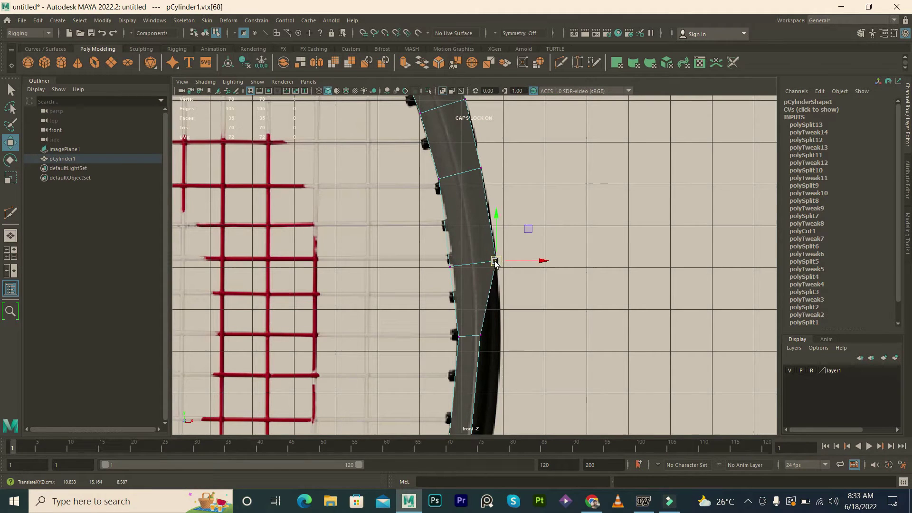
{"action": "left_click", "coordinate": [454, 267]}
{"action": "middle_click_drag", "start_coordinate": [452, 265], "coordinate": [439, 208], "text": "alt"}
{"action": "left_click_drag", "start_coordinate": [455, 253], "coordinate": [489, 294]}
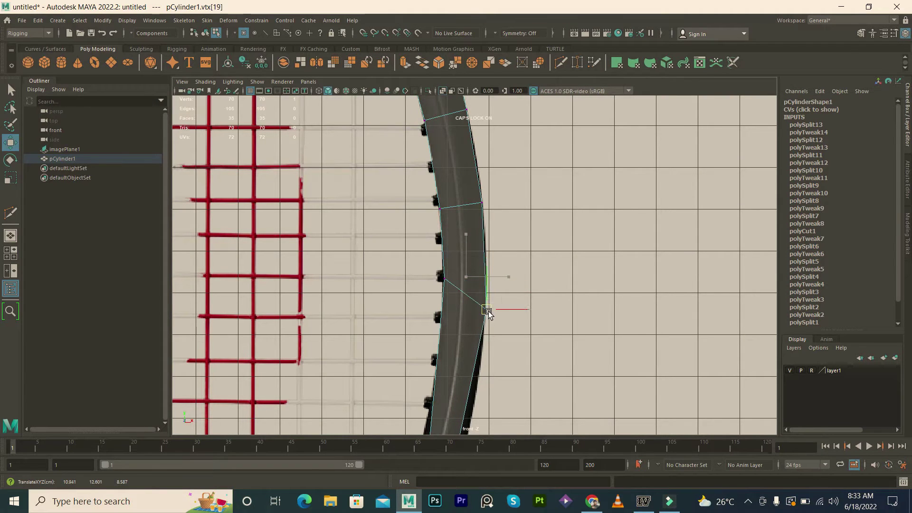
{"action": "left_click_drag", "start_coordinate": [414, 259], "coordinate": [445, 292]}
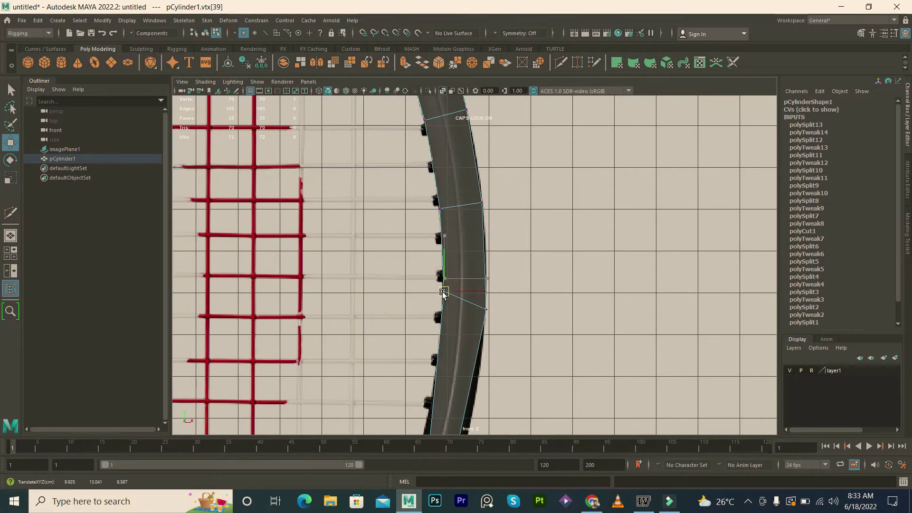
Step: Cut another edge lower on the strip and select its vertices
{"action": "middle_click_drag", "start_coordinate": [440, 285], "coordinate": [401, 166], "text": "alt"}
{"action": "right_click_drag", "start_coordinate": [421, 285], "coordinate": [412, 269], "text": "shift"}
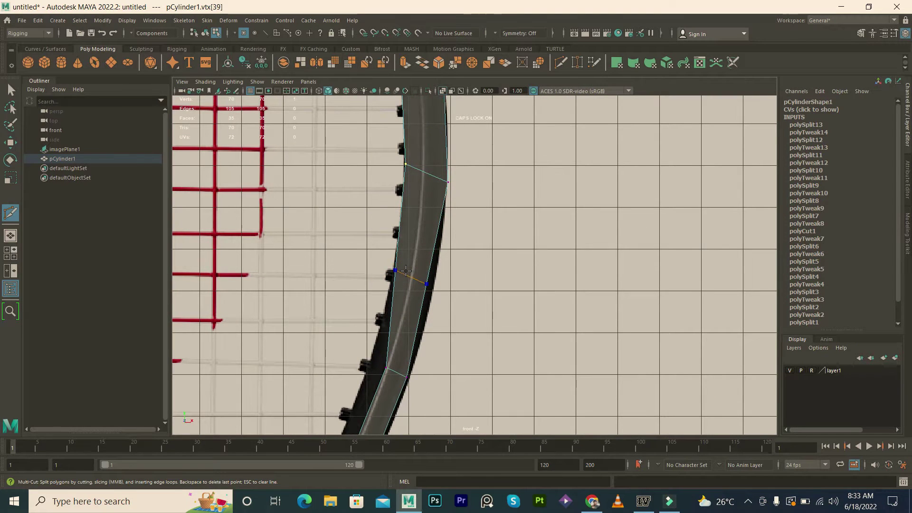
{"action": "left_click", "coordinate": [412, 275], "text": "ctrl"}
{"action": "key", "text": "w"}
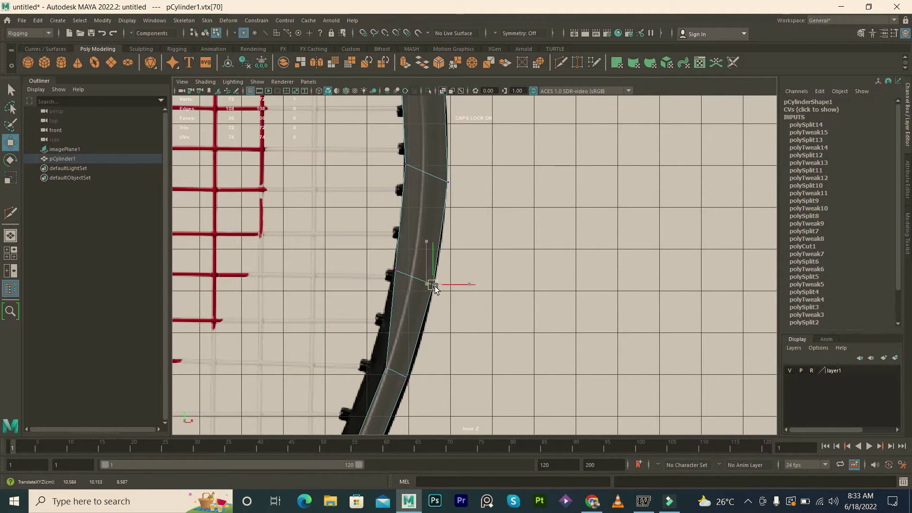
{"action": "left_click_drag", "start_coordinate": [391, 263], "coordinate": [398, 281]}
{"action": "middle_click_drag", "start_coordinate": [395, 276], "coordinate": [399, 288], "text": "alt"}
{"action": "mouse_move", "coordinate": [388, 264]}
{"action": "left_mouse_down"}
{"action": "mouse_move", "coordinate": [403, 299]}
{"action": "mouse_move", "coordinate": [376, 287]}
{"action": "left_mouse_up"}
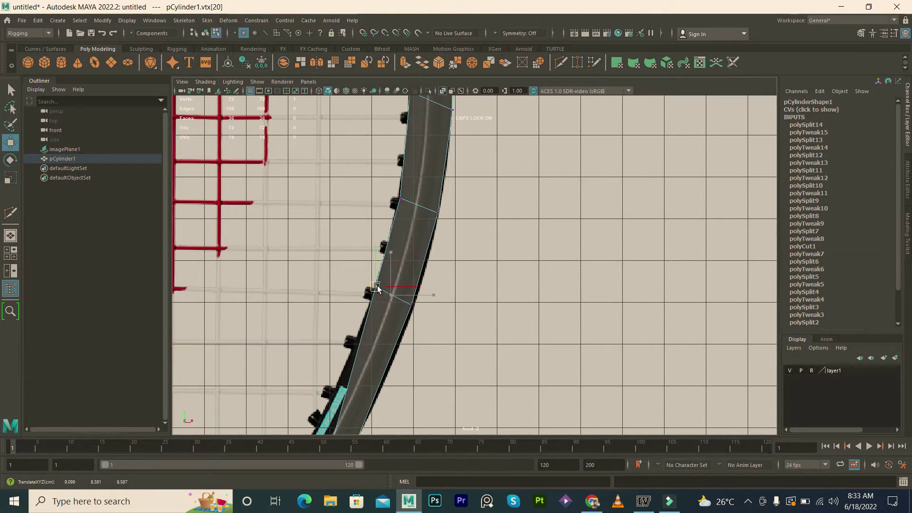
Step: Cut a new edge across the strip near the throat and fit its vertices to the frame outline
{"action": "left_click", "coordinate": [411, 304]}
{"action": "middle_click_drag", "start_coordinate": [363, 388], "coordinate": [431, 273], "text": "alt"}
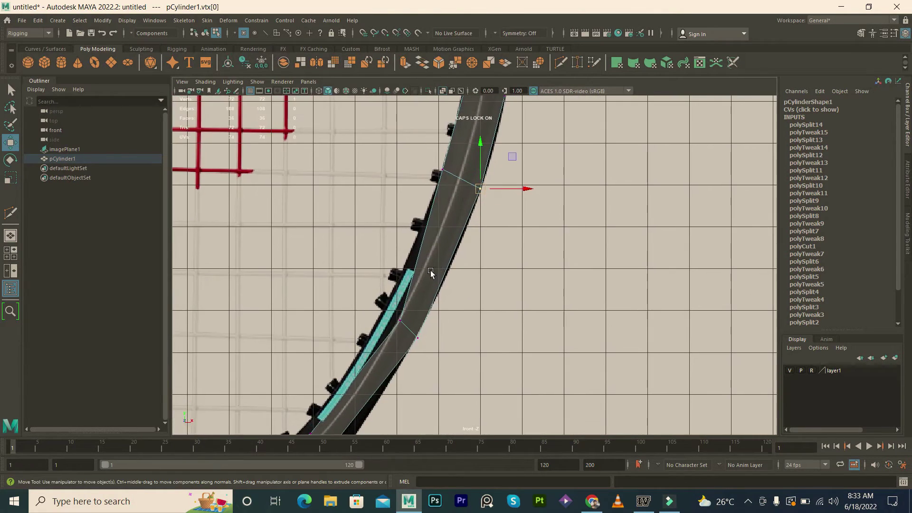
{"action": "key", "text": "y"}
{"action": "left_click", "coordinate": [418, 254]}
{"action": "left_click", "coordinate": [444, 273]}
{"action": "key", "text": "Return"}
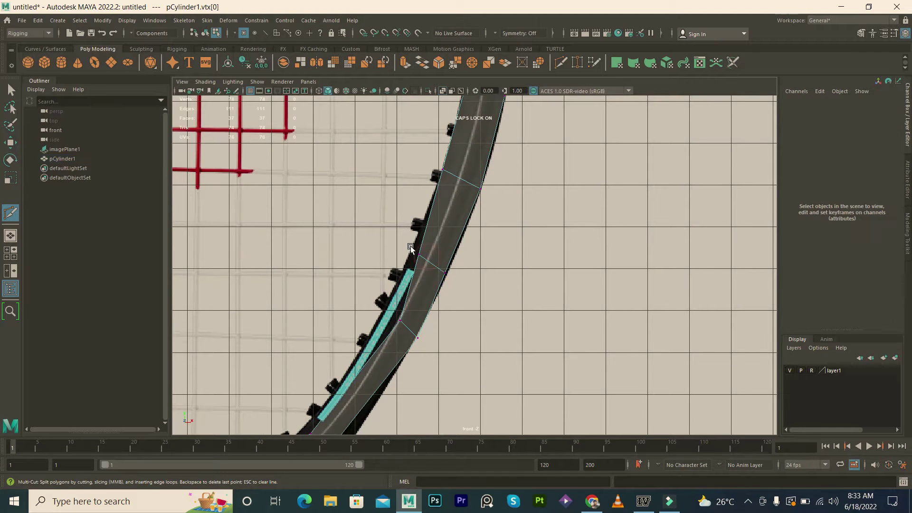
{"action": "key", "text": "w"}
{"action": "left_click", "coordinate": [418, 254]}
{"action": "left_click_drag", "start_coordinate": [420, 257], "coordinate": [411, 253]}
{"action": "middle_click_drag", "start_coordinate": [405, 310], "coordinate": [409, 325]}
{"action": "left_click_drag", "start_coordinate": [402, 322], "coordinate": [388, 312]}
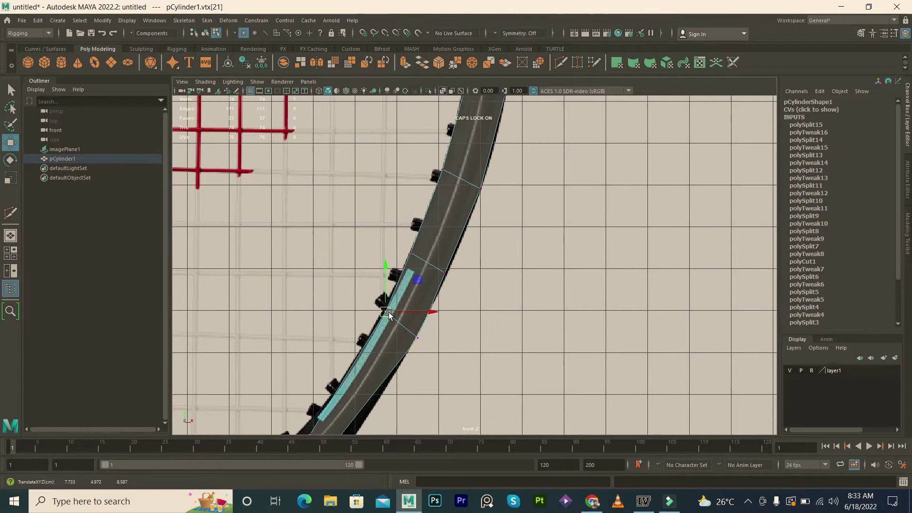
Step: Bring the upper strip into view and discard a stray cut point
{"action": "middle_click_drag", "start_coordinate": [320, 426], "coordinate": [367, 304], "text": "alt"}
{"action": "middle_click_drag", "start_coordinate": [388, 273], "coordinate": [441, 200], "text": "alt"}
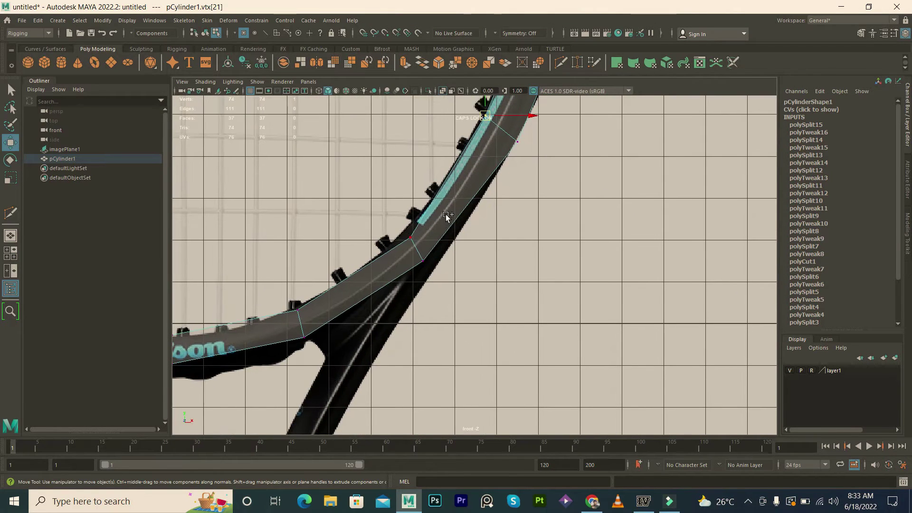
{"action": "key", "text": "q"}
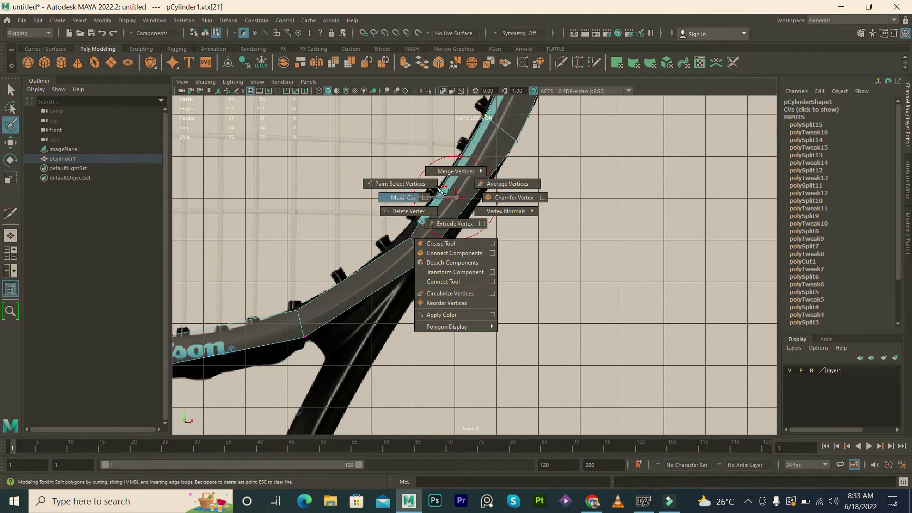
{"action": "right_click_drag", "start_coordinate": [458, 194], "coordinate": [442, 181], "text": "shift"}
{"action": "left_click", "coordinate": [410, 237]}
{"action": "key", "text": "w"}
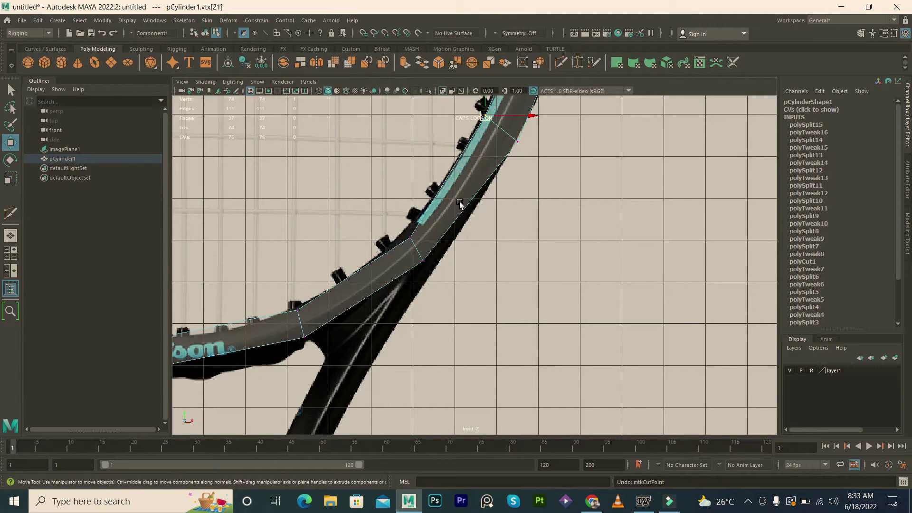
Step: Multi-Cut another edge across the band and move its vertices onto the reference frame
{"action": "right_click", "coordinate": [459, 201], "text": "shift"}
{"action": "left_click", "coordinate": [400, 203]}
{"action": "left_click", "coordinate": [449, 183]}
{"action": "left_click", "coordinate": [470, 200]}
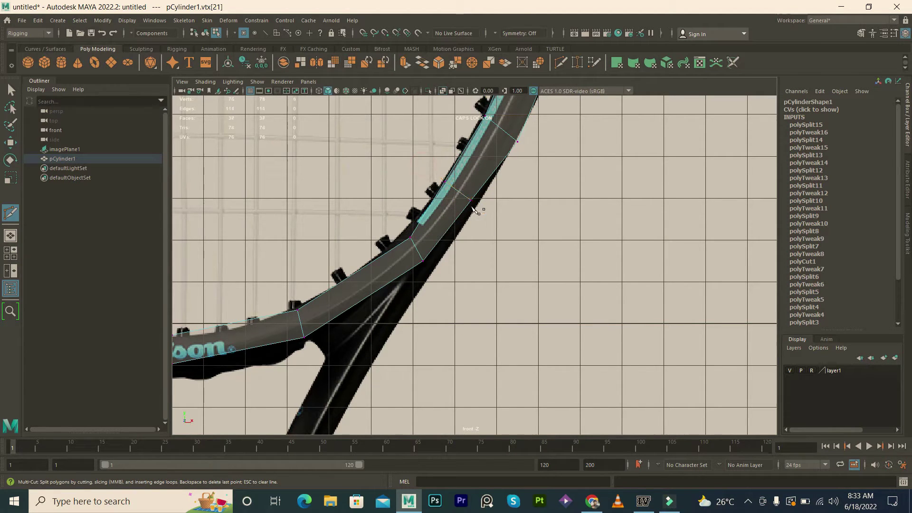
{"action": "key", "text": "w"}
{"action": "left_click", "coordinate": [472, 200]}
{"action": "left_click_drag", "start_coordinate": [474, 203], "coordinate": [478, 206]}
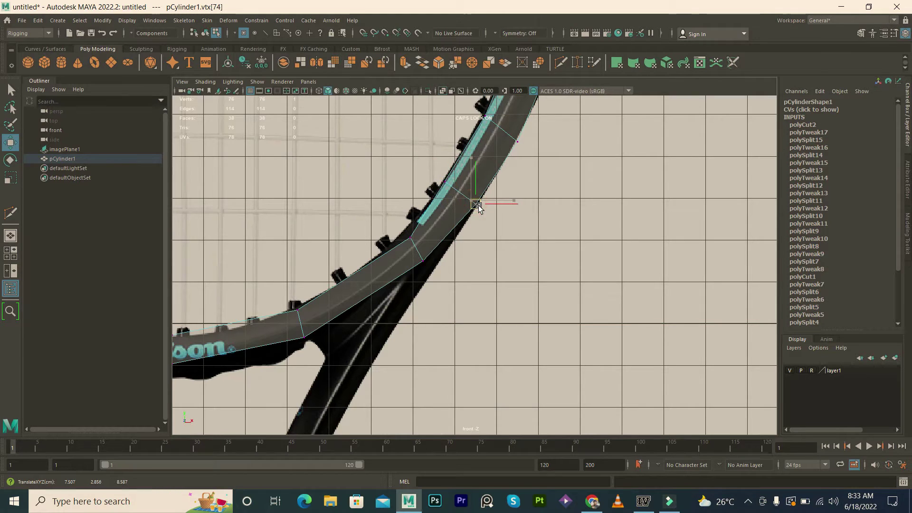
{"action": "left_click", "coordinate": [423, 261]}
{"action": "left_click_drag", "start_coordinate": [423, 261], "coordinate": [435, 273]}
{"action": "left_click", "coordinate": [411, 238]}
{"action": "left_click_drag", "start_coordinate": [411, 237], "coordinate": [403, 232]}
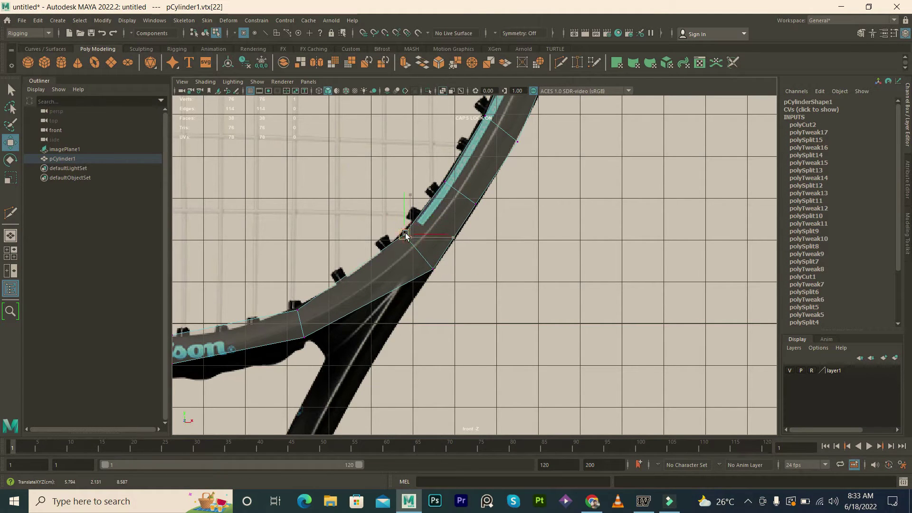
Step: Pan toward the Wilson logo and switch to edge selection mode
{"action": "middle_click_drag", "start_coordinate": [426, 190], "coordinate": [448, 162], "text": "alt"}
{"action": "middle_click_drag", "start_coordinate": [407, 236], "coordinate": [430, 189], "text": "alt"}
{"action": "right_click_drag", "start_coordinate": [431, 190], "coordinate": [376, 176], "text": "shift"}
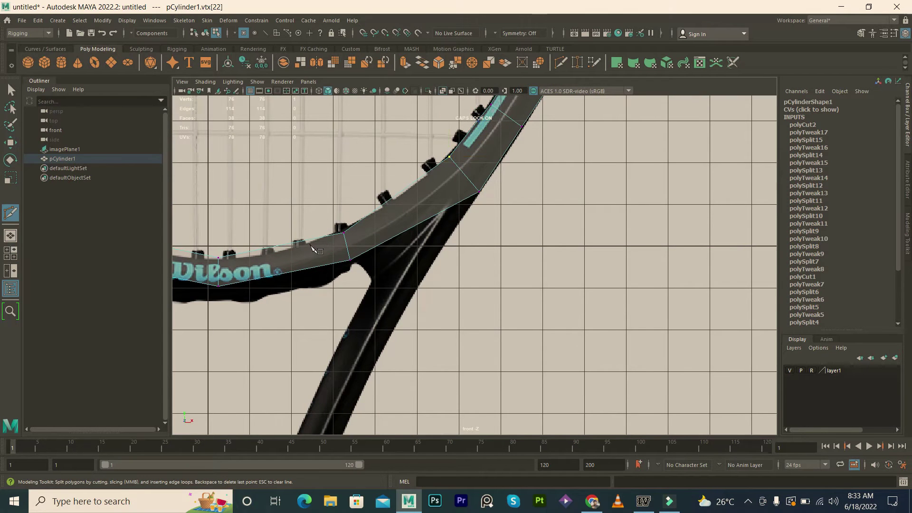
{"action": "scroll", "coordinate": [417, 220], "scroll_direction": "down", "scroll_amount": 5}
{"action": "key", "text": "q"}
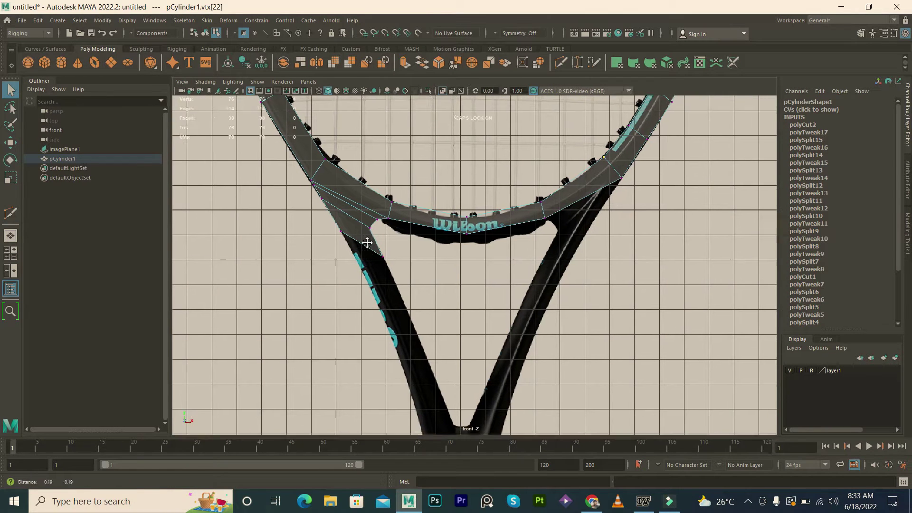
{"action": "middle_click_drag", "start_coordinate": [371, 264], "coordinate": [369, 243], "text": "alt"}
{"action": "right_click", "coordinate": [368, 243]}
{"action": "left_click", "coordinate": [367, 216]}
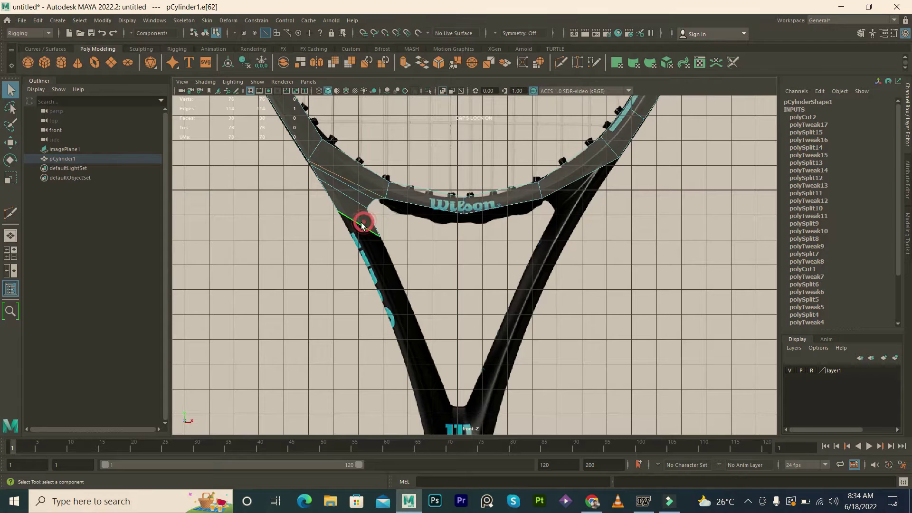
Step: Extrude the throat edge downward and shift it right to fit the throat outline
{"action": "key", "text": "ctrl+e"}
{"action": "left_click_drag", "start_coordinate": [362, 228], "coordinate": [360, 265]}
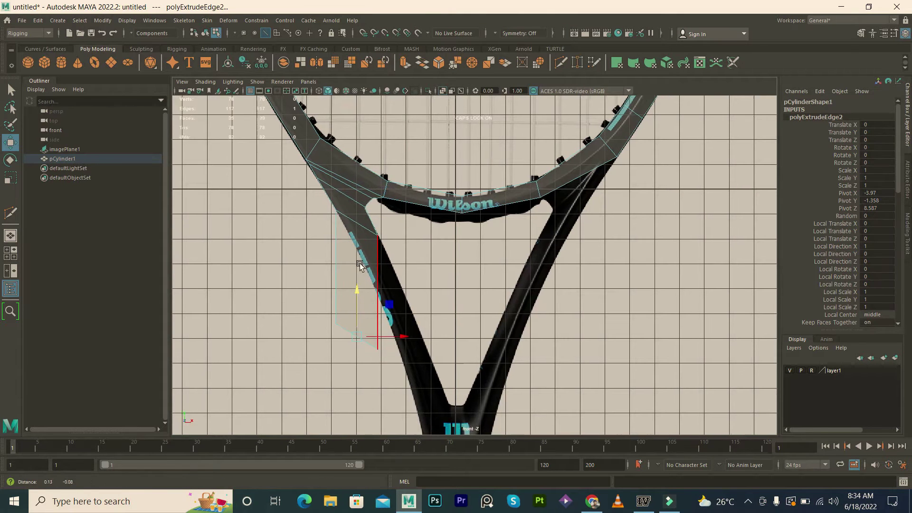
{"action": "middle_click_drag", "start_coordinate": [360, 265], "coordinate": [360, 197], "text": "alt"}
{"action": "left_click_drag", "start_coordinate": [404, 269], "coordinate": [432, 269]}
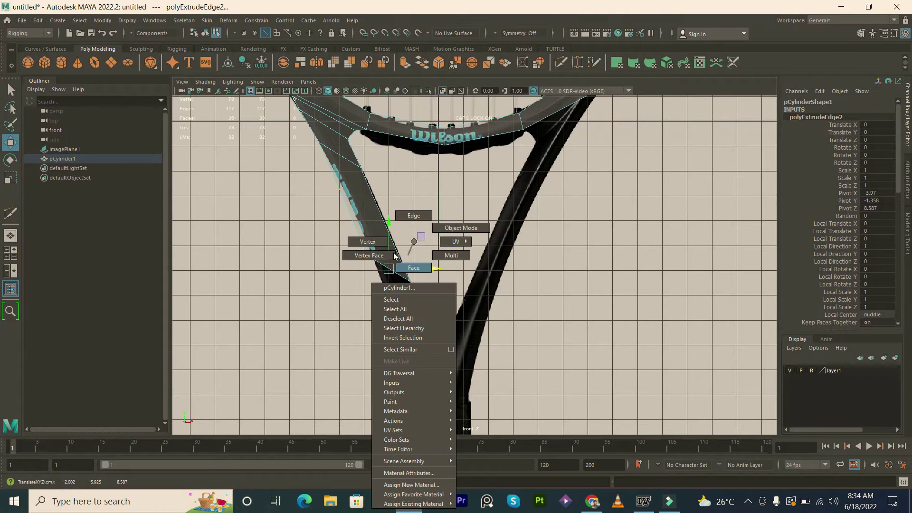
{"action": "right_click_drag", "start_coordinate": [413, 258], "coordinate": [367, 255]}
{"action": "left_click", "coordinate": [369, 256]}
{"action": "left_click_drag", "start_coordinate": [386, 256], "coordinate": [390, 259]}
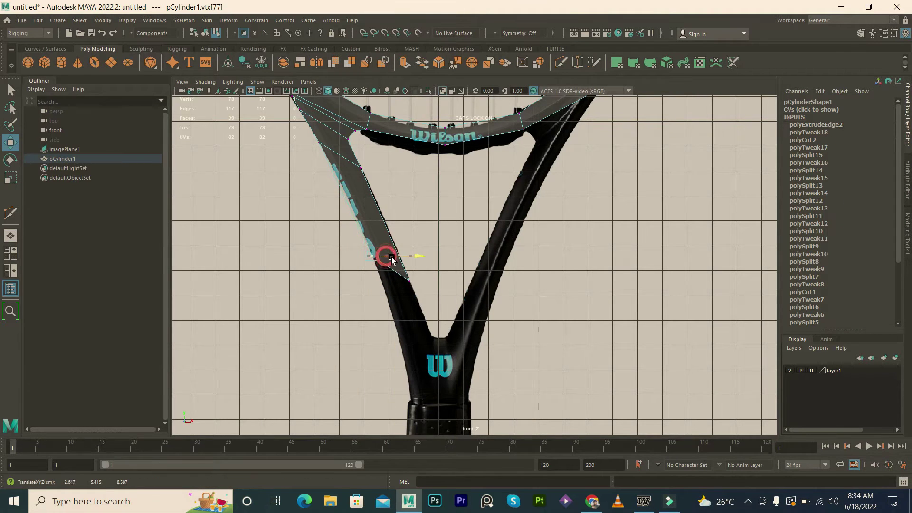
{"action": "left_click", "coordinate": [316, 139]}
{"action": "key", "text": "ctrl+z"}
Step: Cut a new edge across the left arm and move its vertex onto the arm outline
{"action": "right_click_drag", "start_coordinate": [354, 186], "coordinate": [339, 183], "text": "shift"}
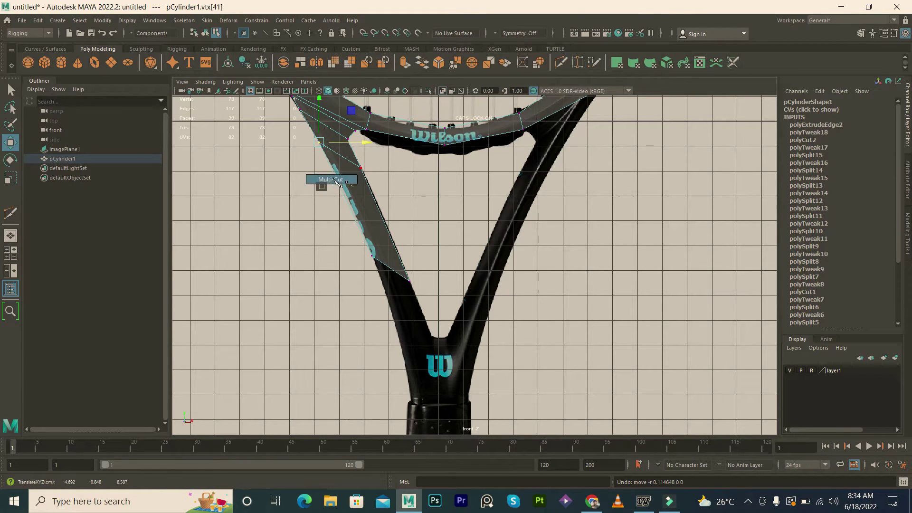
{"action": "left_click", "coordinate": [339, 192]}
{"action": "left_click", "coordinate": [375, 206]}
{"action": "key", "text": "w"}
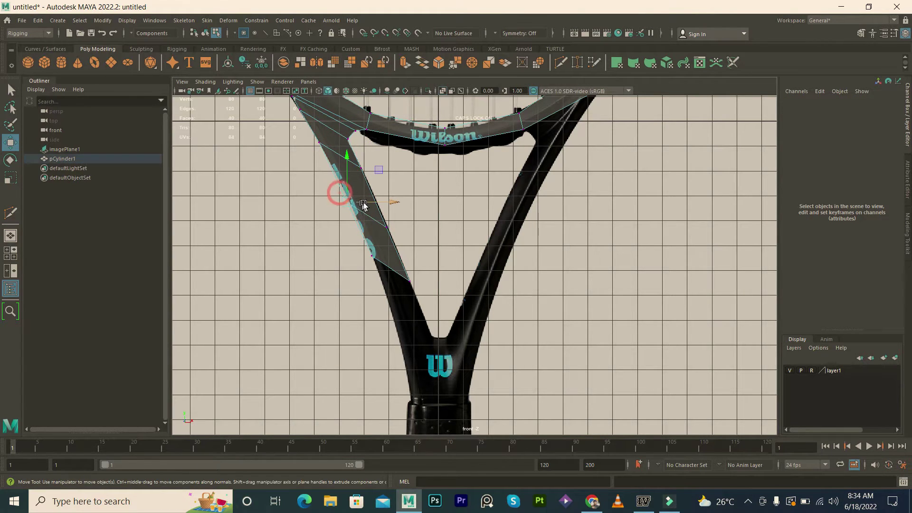
{"action": "left_click_drag", "start_coordinate": [363, 203], "coordinate": [369, 204]}
Step: Extrude the left arm's bottom edge down and lower its inner vertex to the handle top
{"action": "middle_click_drag", "start_coordinate": [369, 206], "coordinate": [354, 181], "text": "alt"}
{"action": "right_click_drag", "start_coordinate": [376, 224], "coordinate": [376, 209]}
{"action": "left_click", "coordinate": [378, 215]}
{"action": "left_click_drag", "start_coordinate": [379, 185], "coordinate": [389, 283], "text": "shift"}
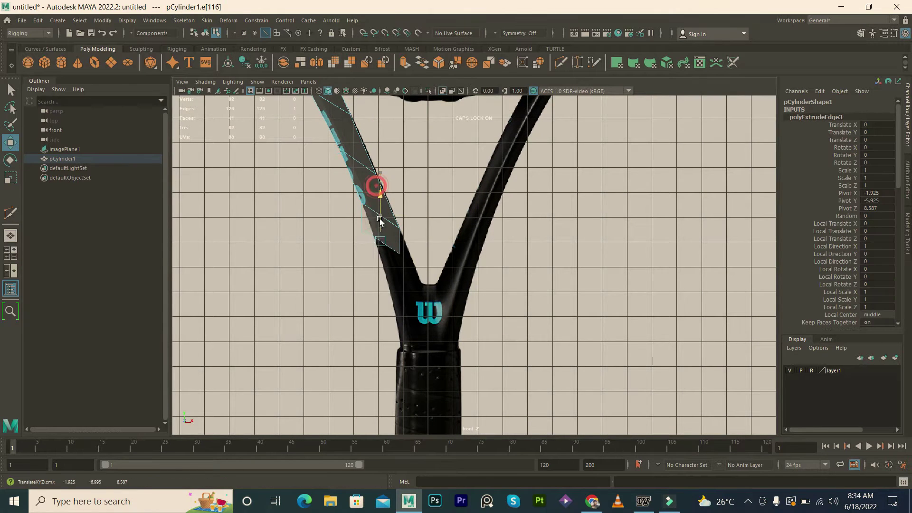
{"action": "middle_click_drag", "start_coordinate": [394, 297], "coordinate": [384, 256], "text": "alt"}
{"action": "right_click_drag", "start_coordinate": [372, 256], "coordinate": [349, 257]}
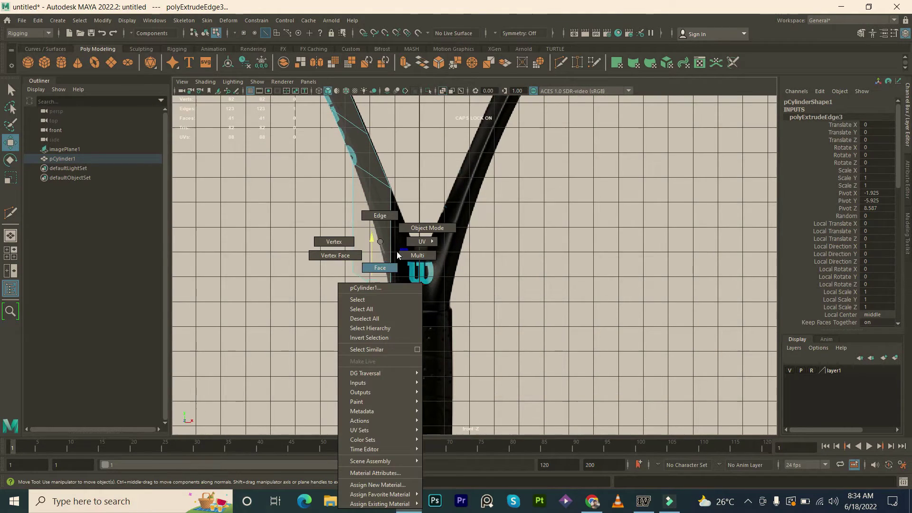
{"action": "mouse_move", "coordinate": [348, 257]}
{"action": "left_mouse_down"}
{"action": "mouse_move", "coordinate": [403, 302]}
{"action": "mouse_move", "coordinate": [443, 285]}
{"action": "left_mouse_up"}
{"action": "left_click", "coordinate": [385, 264]}
{"action": "left_click_drag", "start_coordinate": [394, 241], "coordinate": [395, 269]}
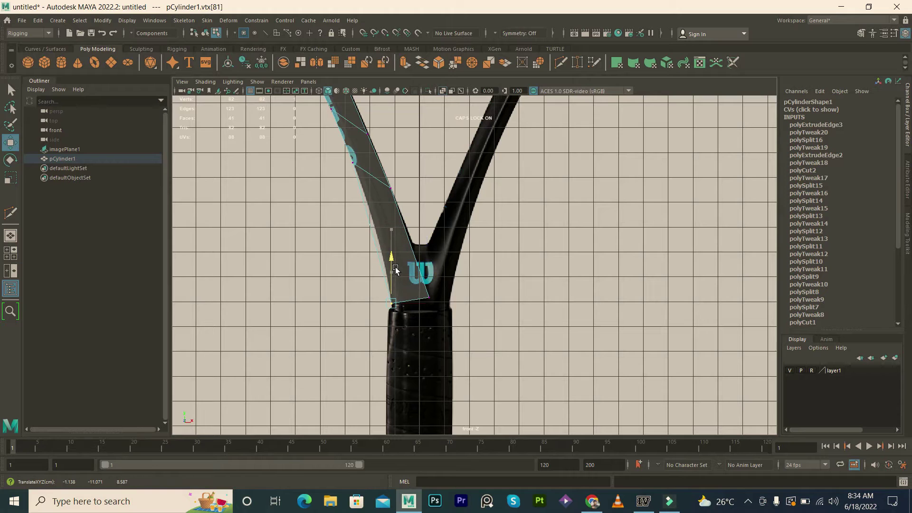
{"action": "mouse_move", "coordinate": [423, 300]}
{"action": "left_mouse_down"}
{"action": "mouse_move", "coordinate": [444, 313]}
{"action": "mouse_move", "coordinate": [448, 298]}
{"action": "left_mouse_up"}
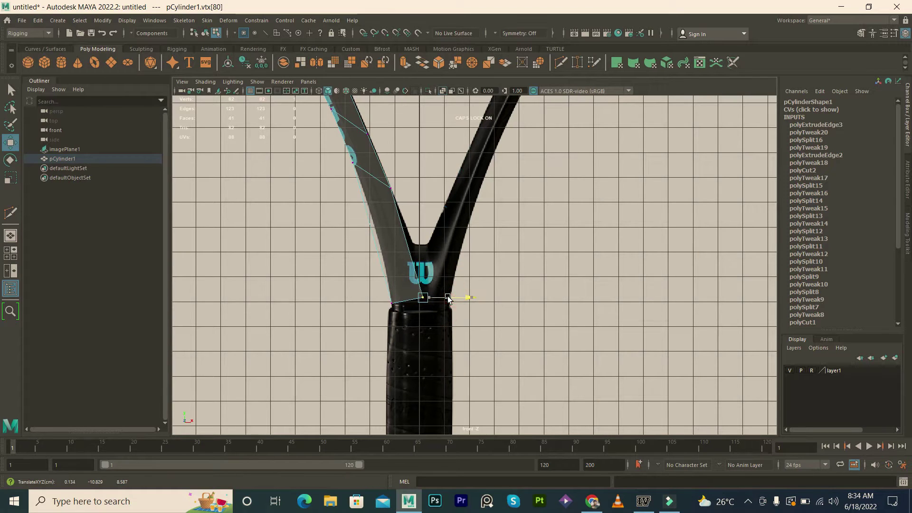
{"action": "left_click_drag", "start_coordinate": [421, 255], "coordinate": [422, 260]}
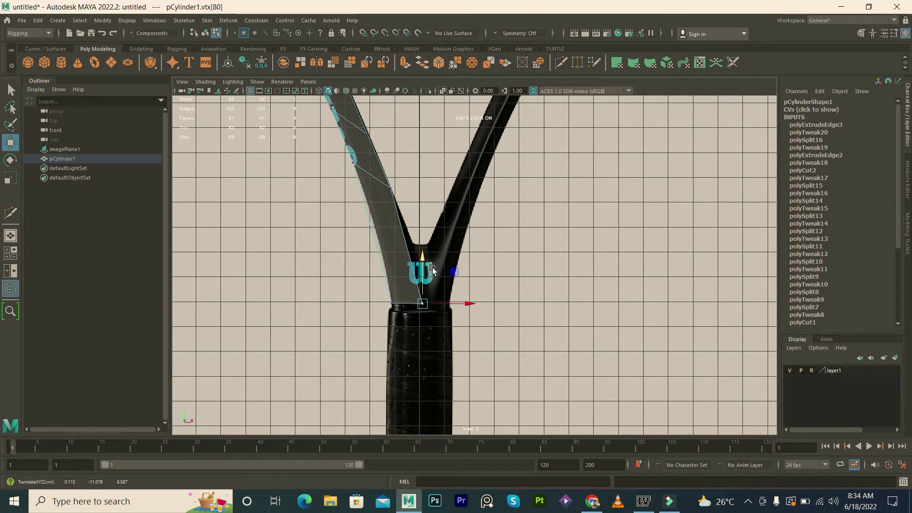
{"action": "right_click_drag", "start_coordinate": [403, 265], "coordinate": [418, 271], "text": "shift"}
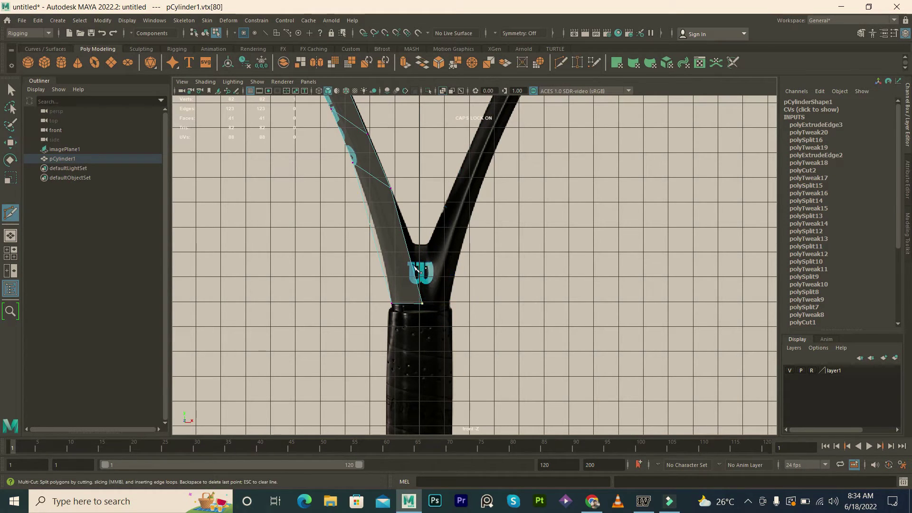
Step: Cut a new edge across the throat junction and slide its vertex into the crotch
{"action": "left_click", "coordinate": [405, 244]}
{"action": "key", "text": "w"}
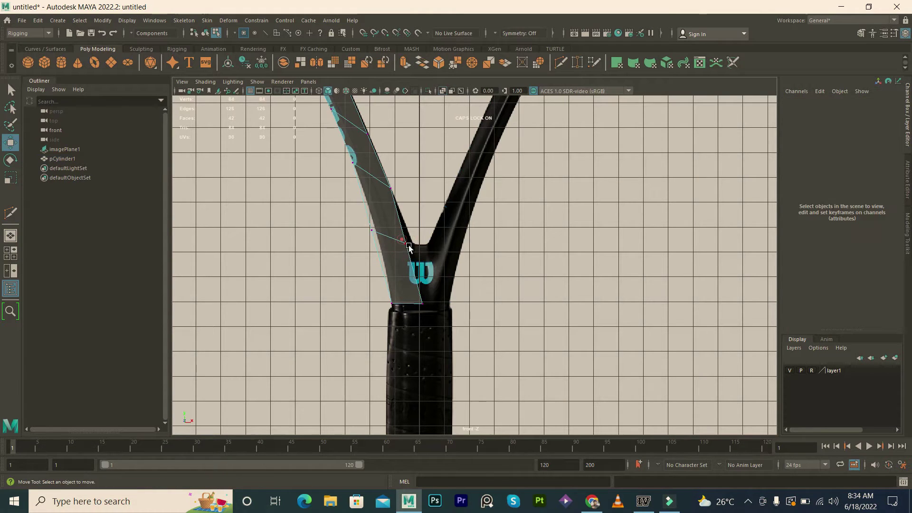
{"action": "left_click", "coordinate": [412, 244]}
{"action": "left_click_drag", "start_coordinate": [412, 244], "coordinate": [426, 245]}
Step: Extrude the inner throat edge toward the right arm and drop its bottom vertex onto the handle top
{"action": "right_click_drag", "start_coordinate": [422, 257], "coordinate": [421, 200]}
{"action": "left_click_drag", "start_coordinate": [440, 277], "coordinate": [445, 277], "text": "shift"}
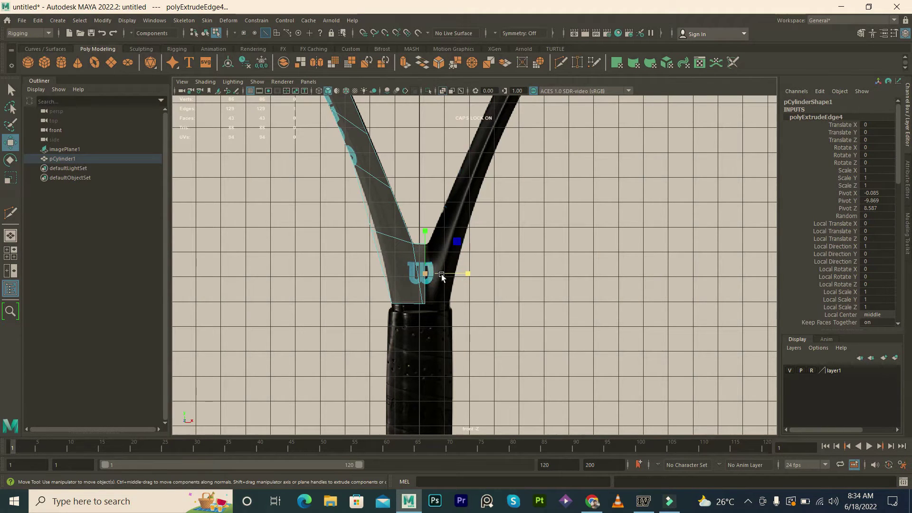
{"action": "right_click_drag", "start_coordinate": [420, 262], "coordinate": [381, 256]}
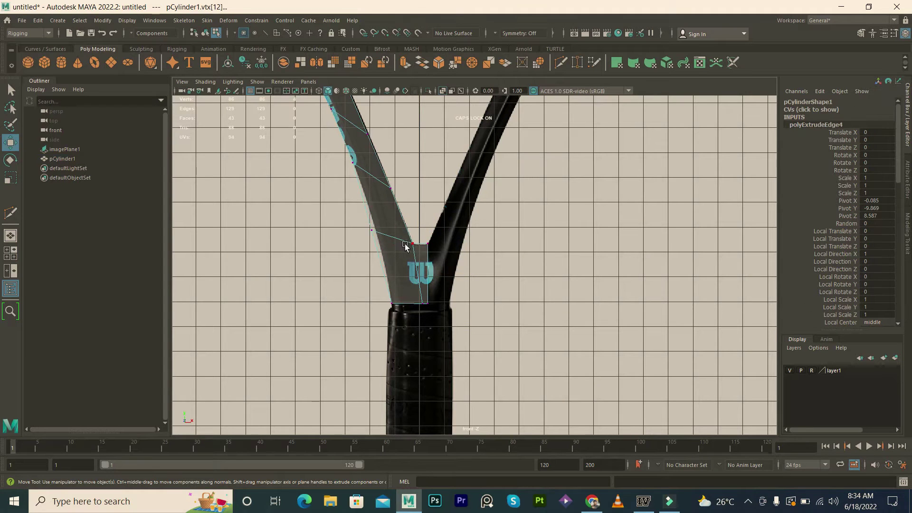
{"action": "left_click_drag", "start_coordinate": [440, 317], "coordinate": [412, 296]}
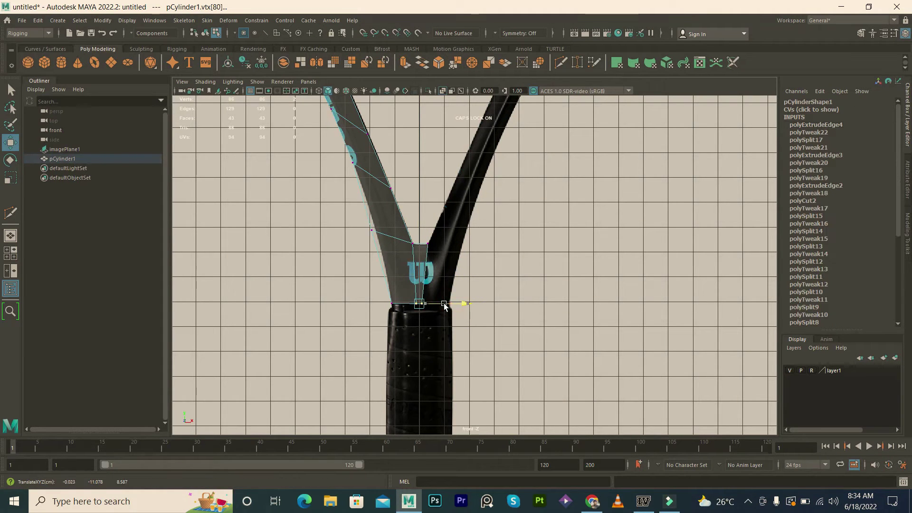
{"action": "scroll", "coordinate": [429, 294], "scroll_direction": "down", "scroll_amount": 1}
{"action": "scroll", "coordinate": [418, 287], "scroll_direction": "down", "scroll_amount": 1}
{"action": "scroll", "coordinate": [394, 276], "scroll_direction": "down", "scroll_amount": 1}
{"action": "scroll", "coordinate": [364, 261], "scroll_direction": "down", "scroll_amount": 1}
{"action": "scroll", "coordinate": [364, 261], "scroll_direction": "down", "scroll_amount": 1}
Step: Select and delete the faces of the frame's right half
{"action": "key", "text": "F8"}
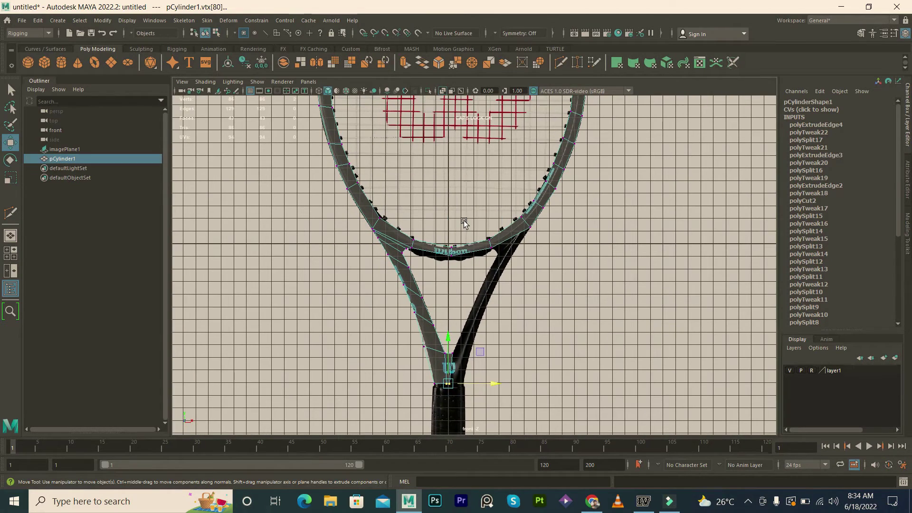
{"action": "scroll", "coordinate": [465, 224], "scroll_direction": "down", "scroll_amount": 1}
{"action": "scroll", "coordinate": [467, 233], "scroll_direction": "down", "scroll_amount": 2}
{"action": "right_click", "coordinate": [468, 205]}
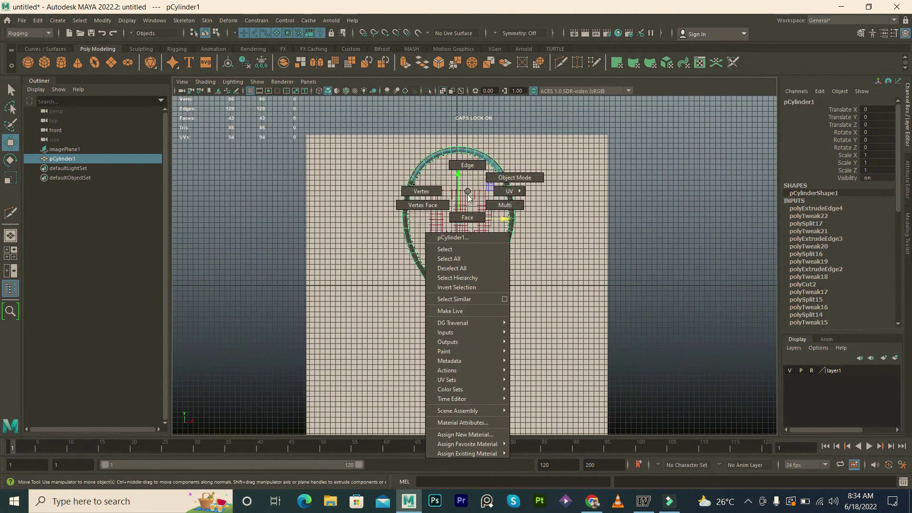
{"action": "left_click", "coordinate": [515, 138]}
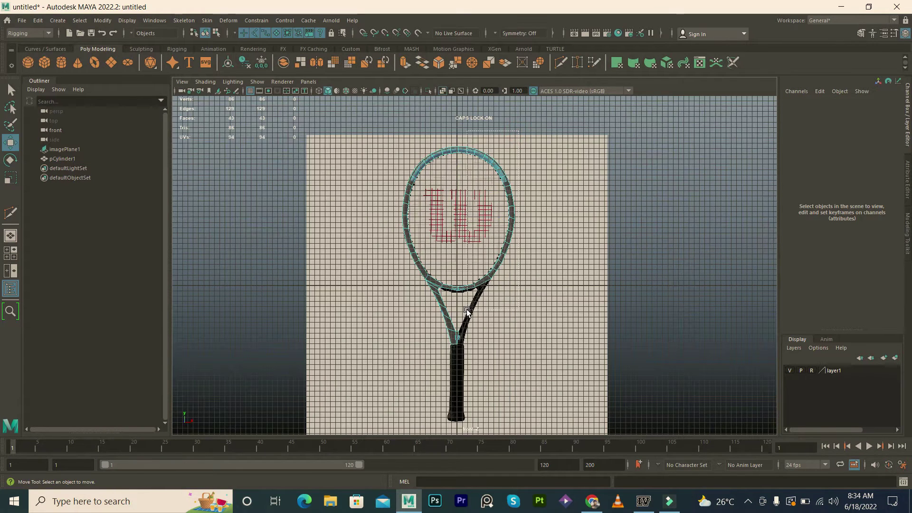
{"action": "left_click_drag", "start_coordinate": [465, 312], "coordinate": [468, 312]}
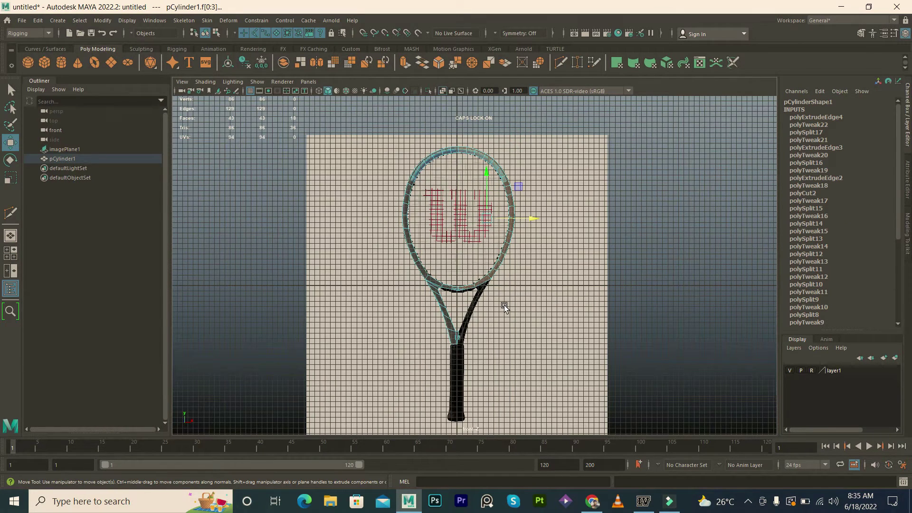
{"action": "key", "text": "Delete"}
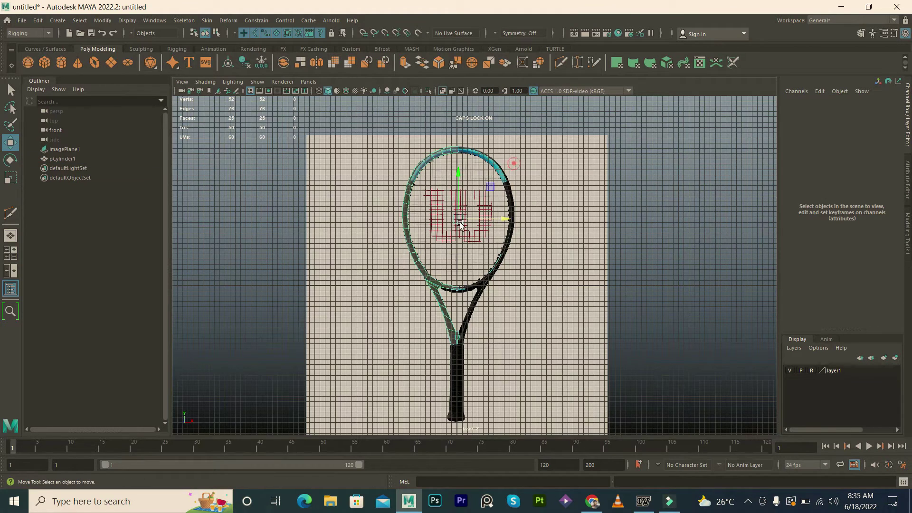
Step: Select the frame object and delete its construction history
{"action": "key", "text": "F8"}
{"action": "scroll", "coordinate": [363, 150], "scroll_direction": "up", "scroll_amount": 2}
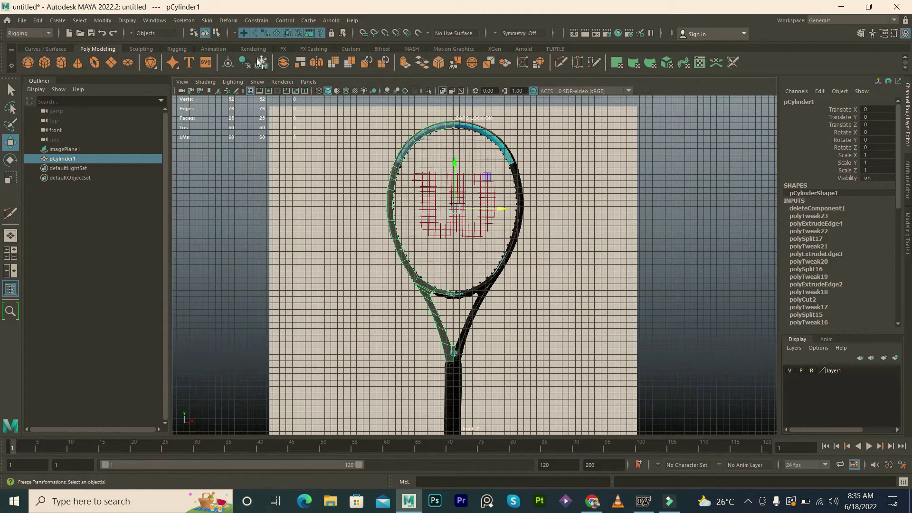
{"action": "left_click", "coordinate": [244, 63]}
{"action": "scroll", "coordinate": [425, 140], "scroll_direction": "up", "scroll_amount": 2}
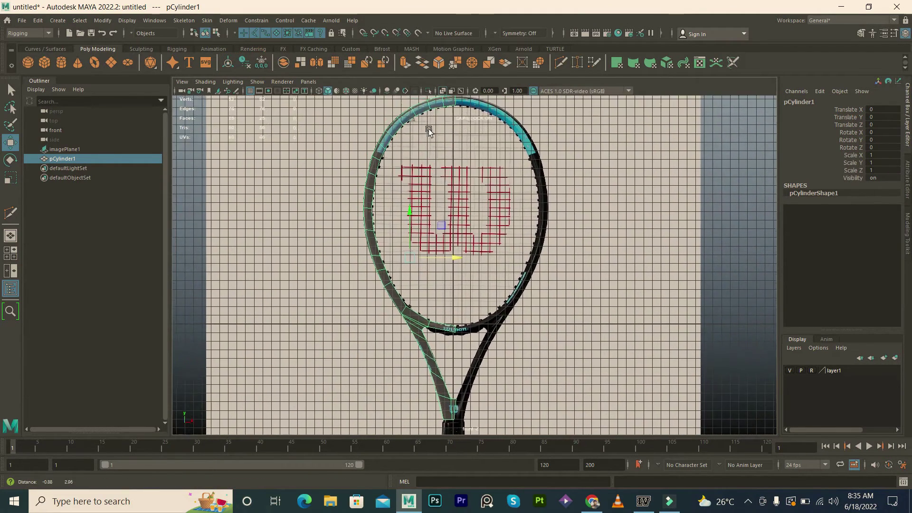
{"action": "scroll", "coordinate": [407, 286], "scroll_direction": "up", "scroll_amount": 2}
{"action": "scroll", "coordinate": [418, 300], "scroll_direction": "up", "scroll_amount": 1}
Step: Show the frame alone in perspective view with X-ray turned off
{"action": "key", "text": "space"}
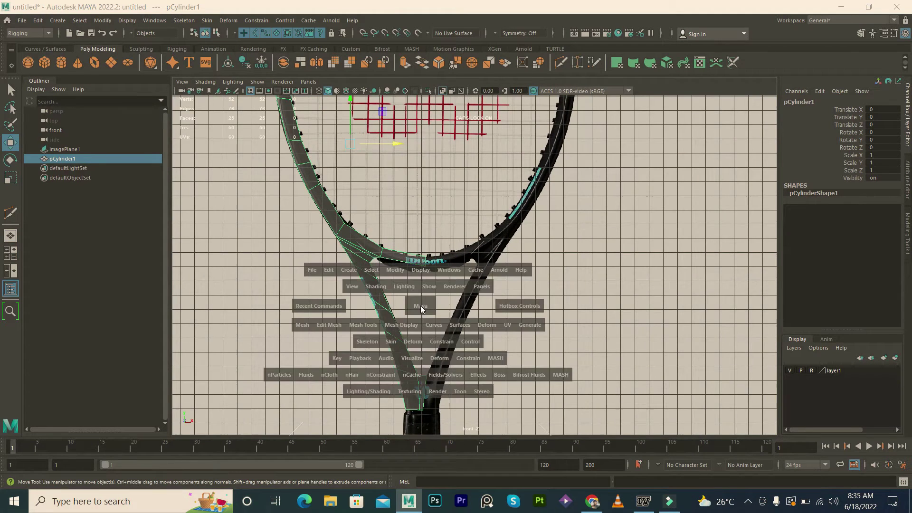
{"action": "left_click_drag", "start_coordinate": [421, 309], "coordinate": [424, 269]}
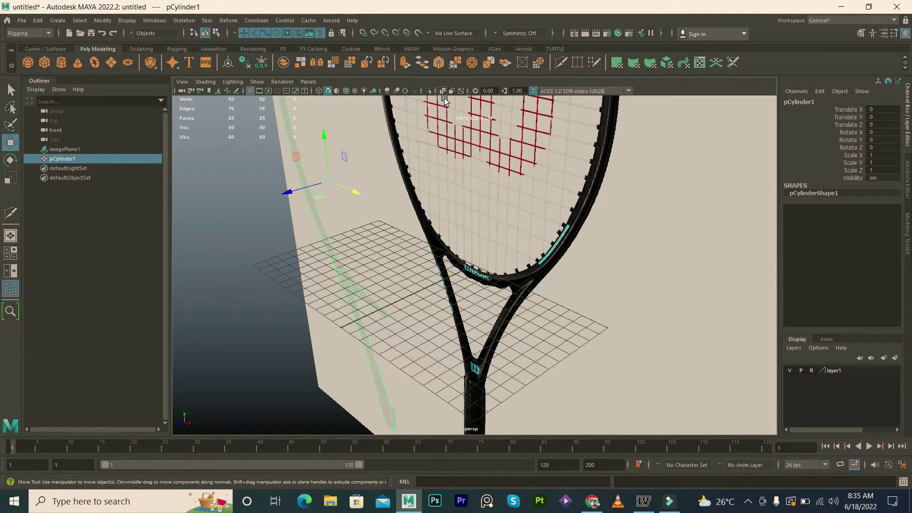
{"action": "left_click", "coordinate": [443, 90]}
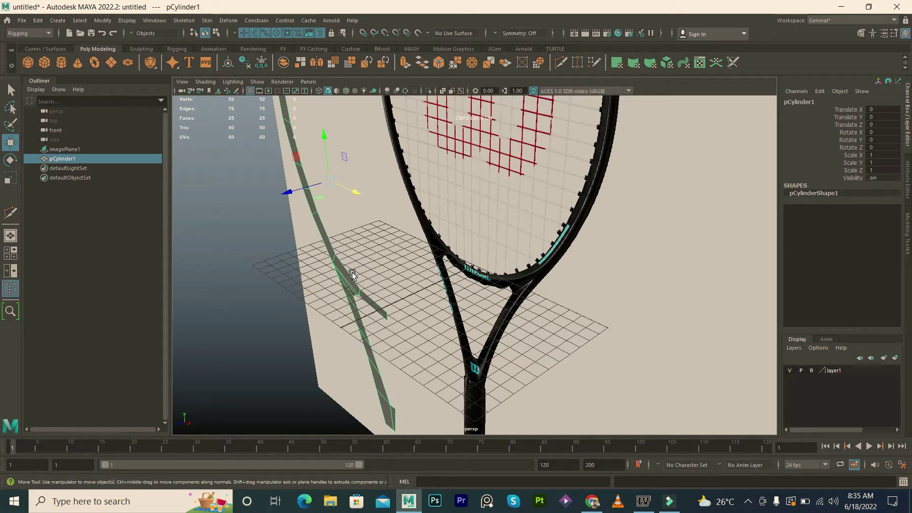
{"action": "key", "text": "f"}
{"action": "key", "text": "ctrl+1"}
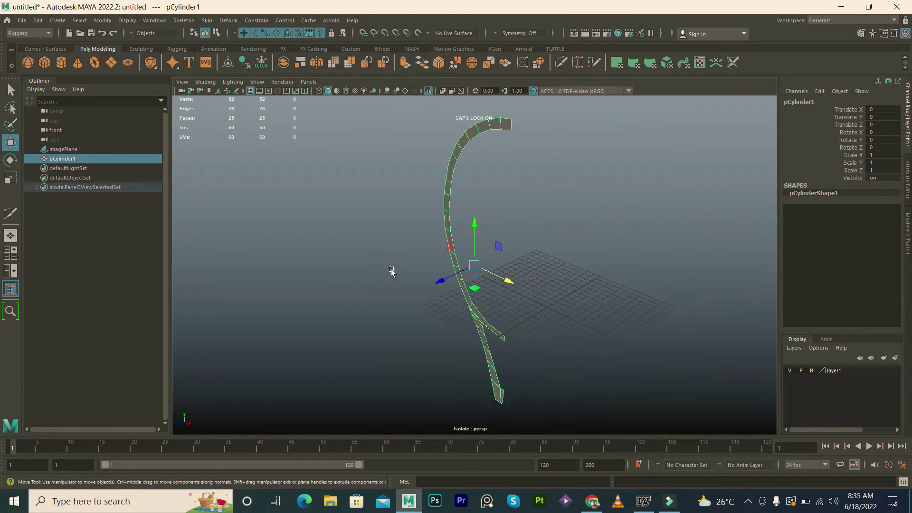
Step: Orbit the isolated half frame and reselect it as a whole object
{"action": "left_click", "coordinate": [391, 271]}
{"action": "mouse_move", "coordinate": [433, 264]}
{"action": "left_mouse_down", "text": "alt"}
{"action": "mouse_move", "coordinate": [421, 269]}
{"action": "mouse_move", "coordinate": [499, 267]}
{"action": "mouse_move", "coordinate": [485, 268]}
{"action": "left_mouse_up", "text": "alt"}
{"action": "left_click", "coordinate": [421, 269]}
{"action": "key", "text": "ctrl+F11"}
{"action": "left_click", "coordinate": [300, 62]}
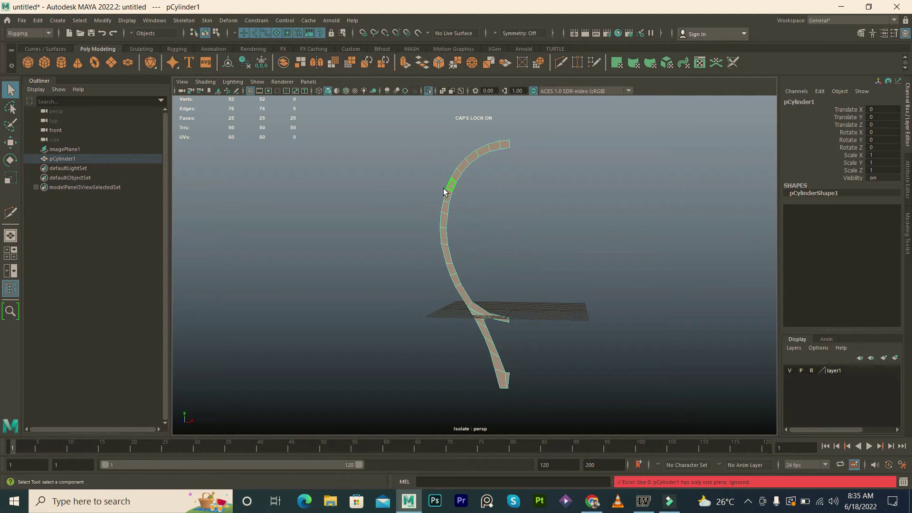
{"action": "right_click_drag", "start_coordinate": [417, 121], "coordinate": [417, 121]}
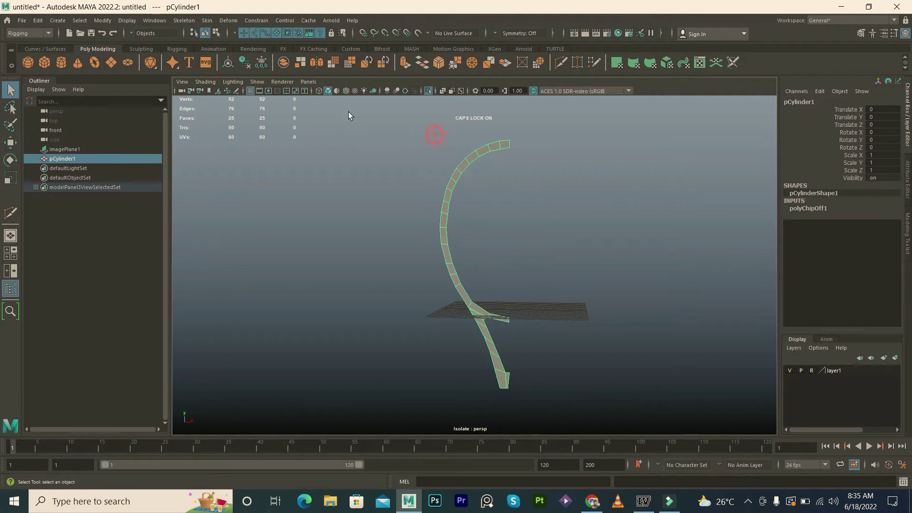
Step: Mirror the half frame in the + direction, adjusting the offset to close the gap
{"action": "left_click", "coordinate": [316, 64]}
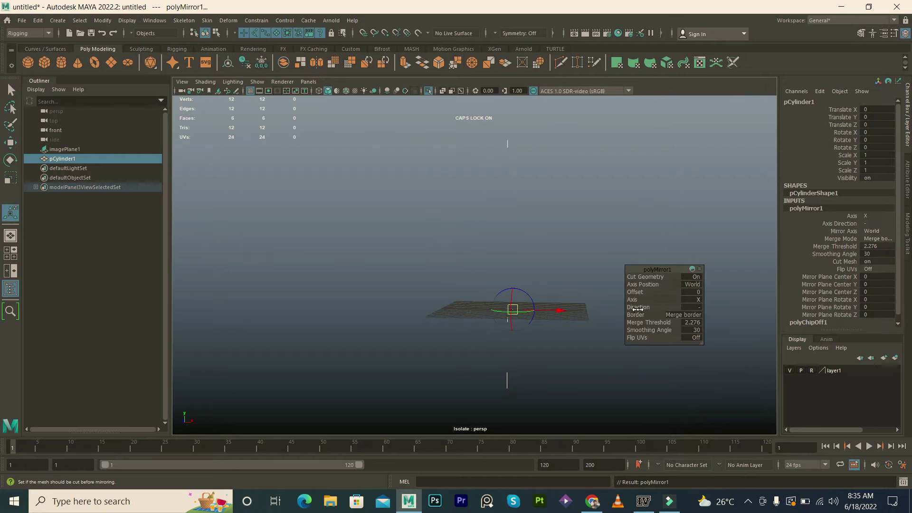
{"action": "left_click_drag", "start_coordinate": [635, 308], "coordinate": [435, 271]}
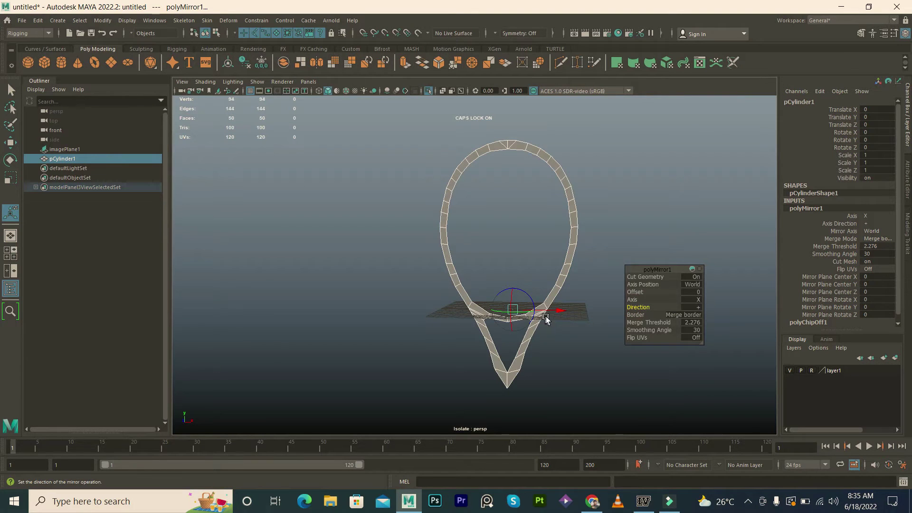
{"action": "left_click_drag", "start_coordinate": [549, 314], "coordinate": [555, 305]}
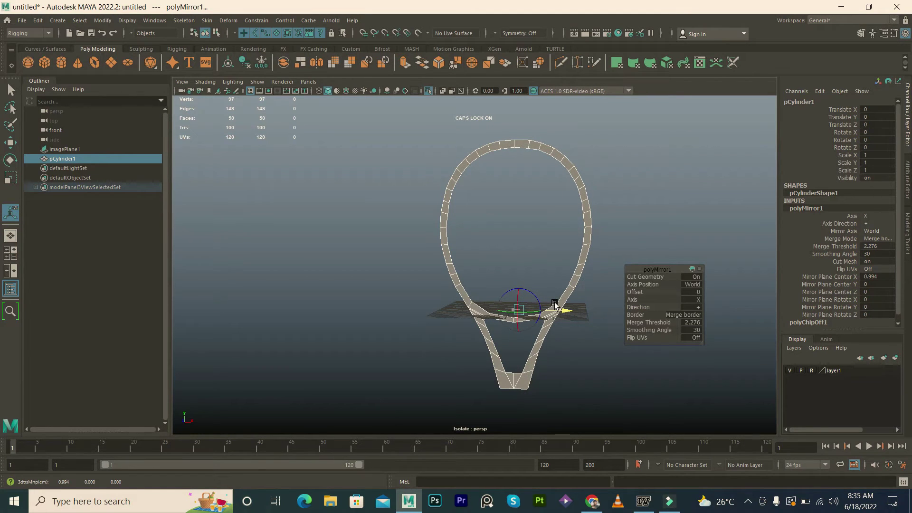
{"action": "left_click", "coordinate": [604, 233]}
{"action": "left_click", "coordinate": [563, 255]}
Step: Exit isolation and switch the viewport to the front view with the Move tool active
{"action": "key", "text": "ctrl+1"}
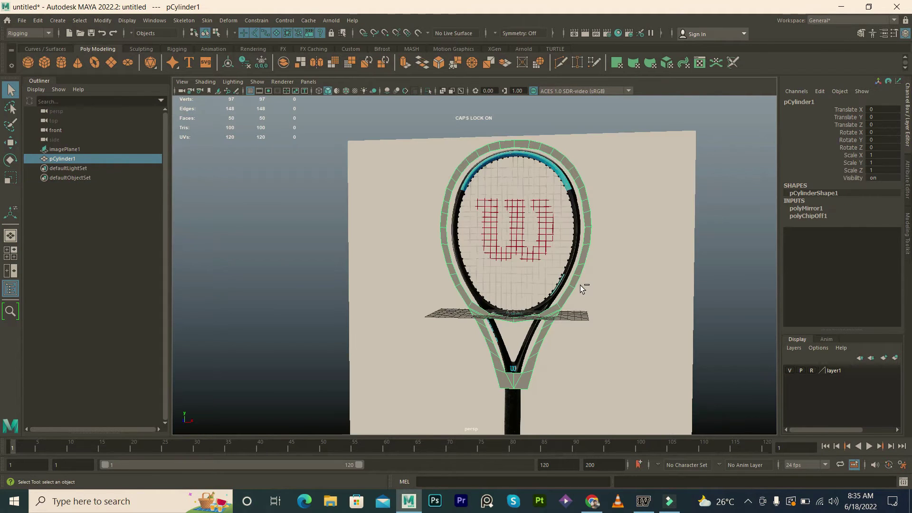
{"action": "key", "text": "space"}
{"action": "left_click_drag", "start_coordinate": [509, 233], "coordinate": [508, 237]}
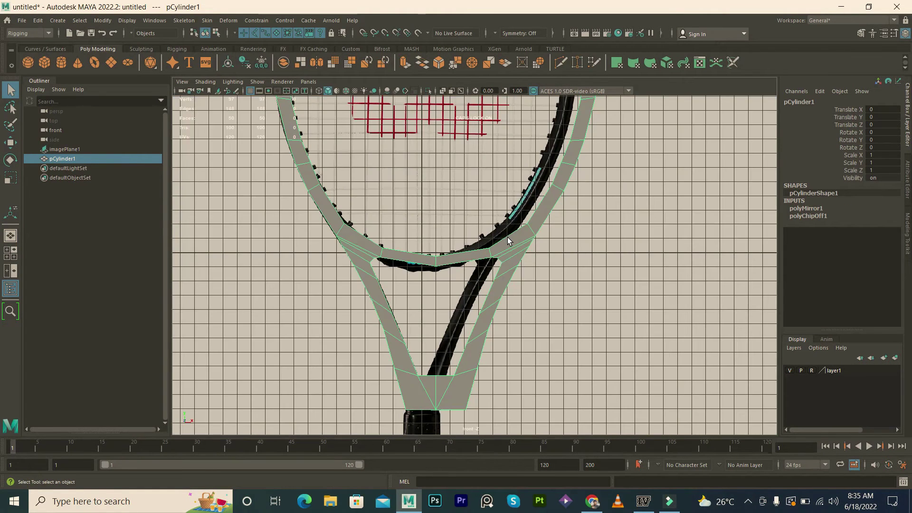
{"action": "scroll", "coordinate": [508, 238], "scroll_direction": "down", "scroll_amount": 2}
{"action": "scroll", "coordinate": [508, 237], "scroll_direction": "down", "scroll_amount": 2}
{"action": "key", "text": "w"}
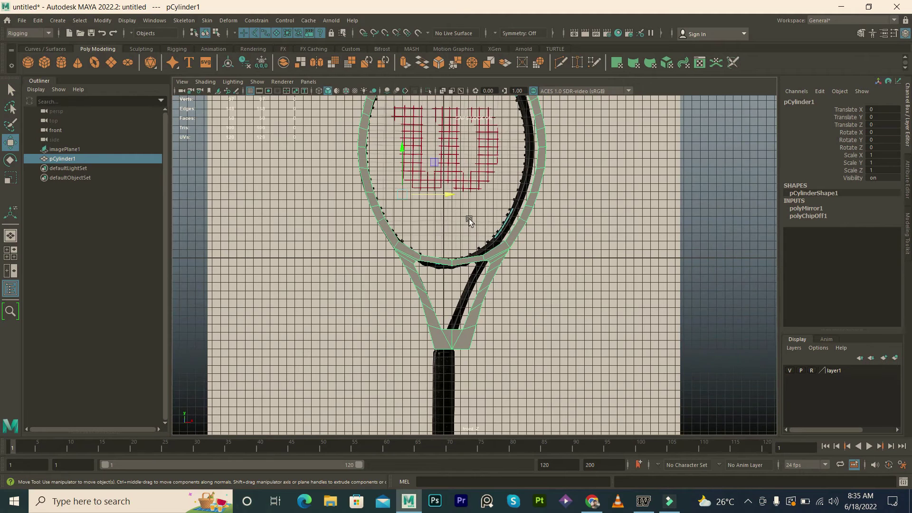
{"action": "scroll", "coordinate": [466, 219], "scroll_direction": "down", "scroll_amount": 3}
Step: Select the right-half vertices and slide them left to narrow the head
{"action": "key", "text": "F9"}
{"action": "left_click", "coordinate": [465, 176]}
{"action": "scroll", "coordinate": [470, 173], "scroll_direction": "down", "scroll_amount": 2}
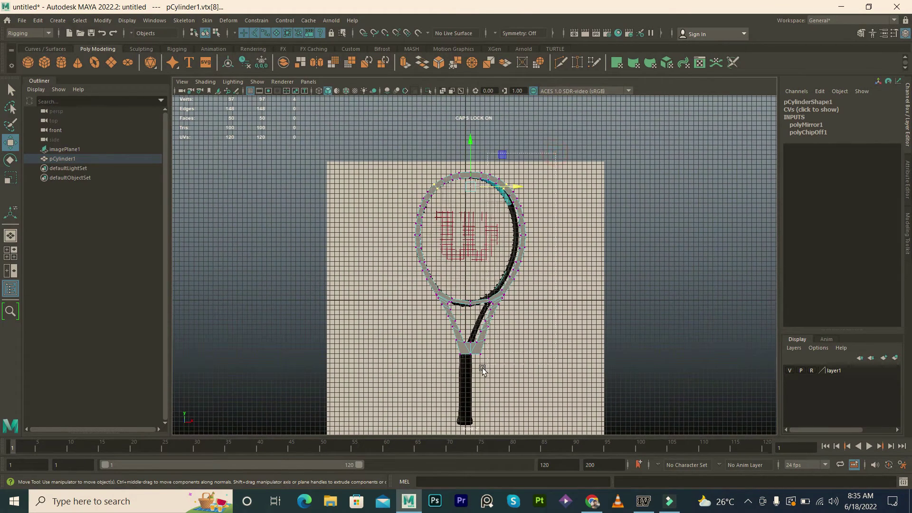
{"action": "left_click_drag", "start_coordinate": [469, 375], "coordinate": [469, 376]}
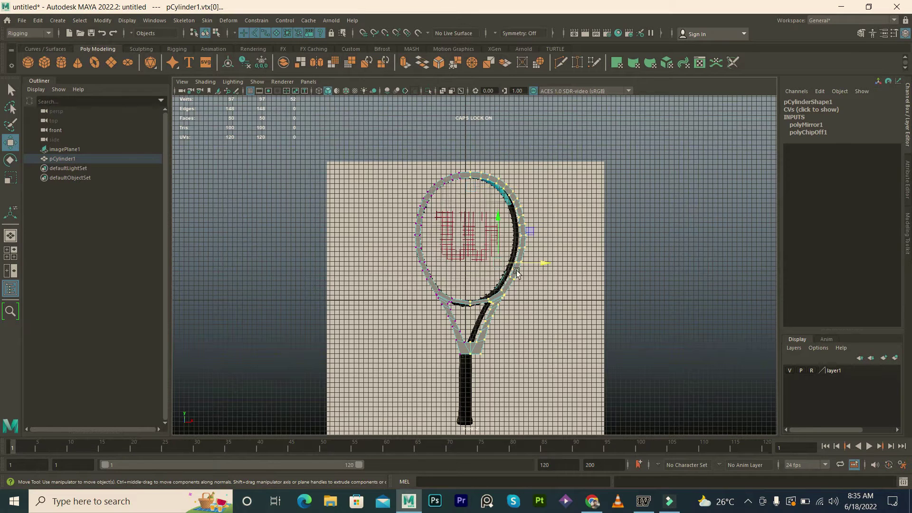
{"action": "left_click_drag", "start_coordinate": [540, 265], "coordinate": [536, 264]}
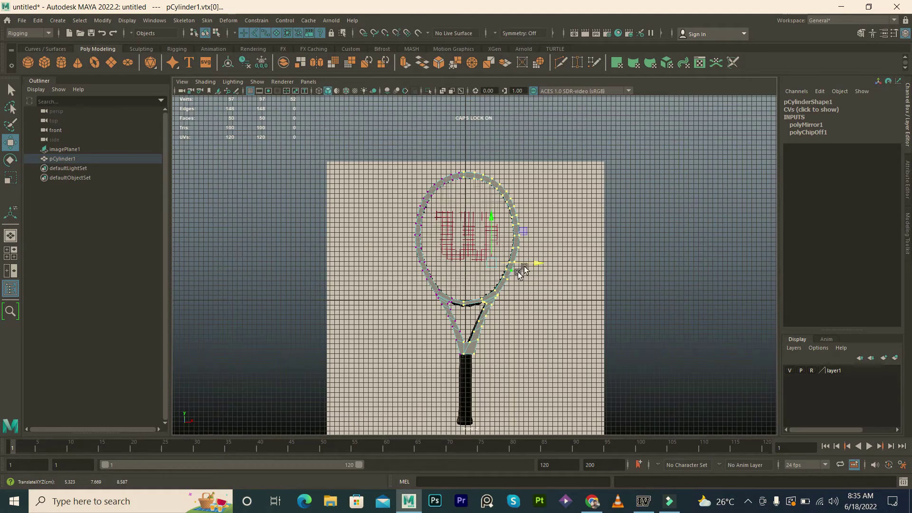
{"action": "key", "text": "F8"}
{"action": "left_click", "coordinate": [595, 310]}
Step: Nudge the right-side throat vertices sideways to match the reference image
{"action": "scroll", "coordinate": [478, 361], "scroll_direction": "up", "scroll_amount": 2}
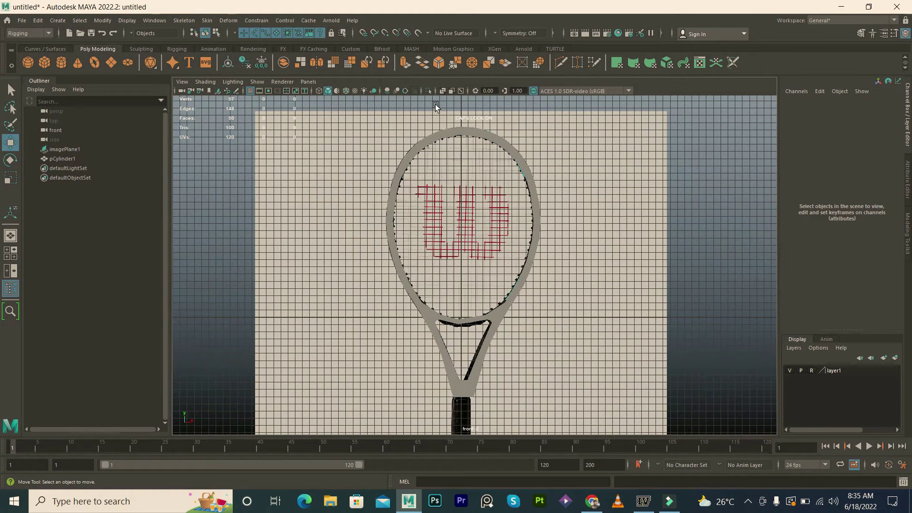
{"action": "left_click_drag", "start_coordinate": [438, 102], "coordinate": [449, 269]}
{"action": "scroll", "coordinate": [461, 342], "scroll_direction": "up", "scroll_amount": 2}
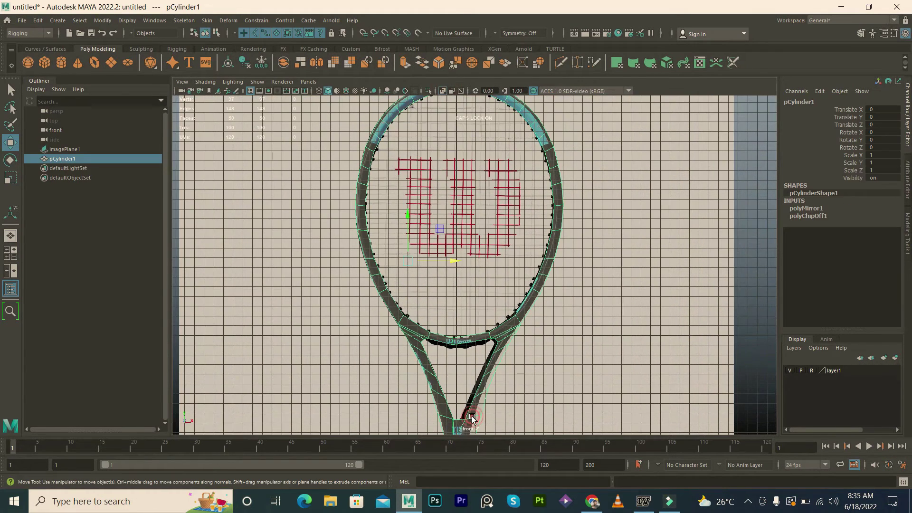
{"action": "middle_click_drag", "start_coordinate": [472, 418], "coordinate": [479, 269], "text": "alt"}
{"action": "key", "text": "F8"}
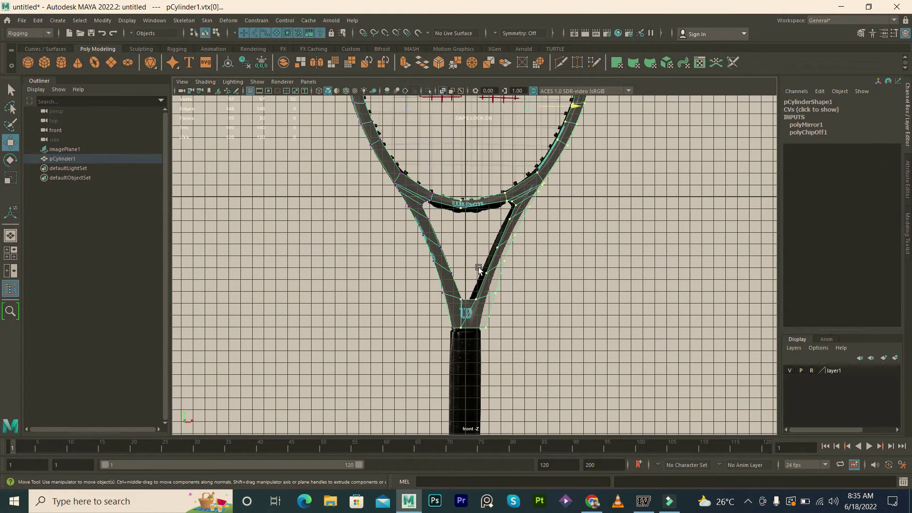
{"action": "scroll", "coordinate": [495, 221], "scroll_direction": "down", "scroll_amount": 3}
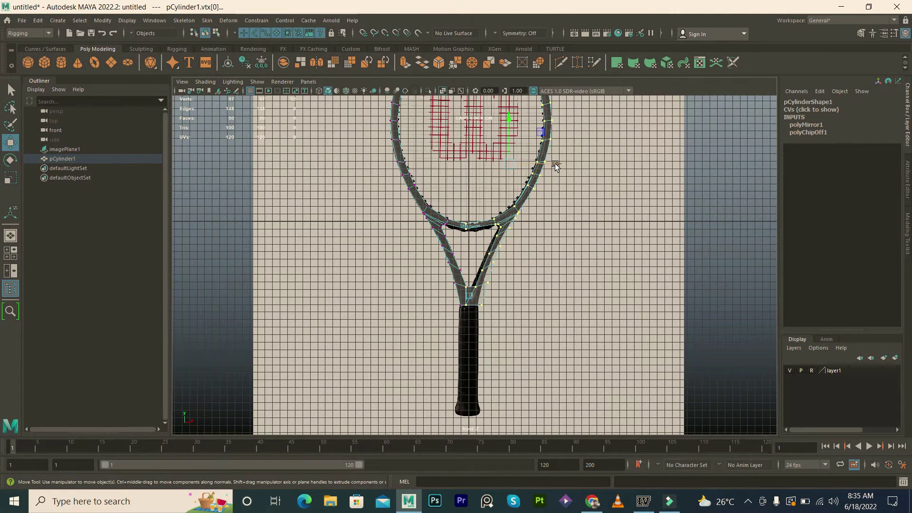
{"action": "left_click_drag", "start_coordinate": [555, 164], "coordinate": [552, 164]}
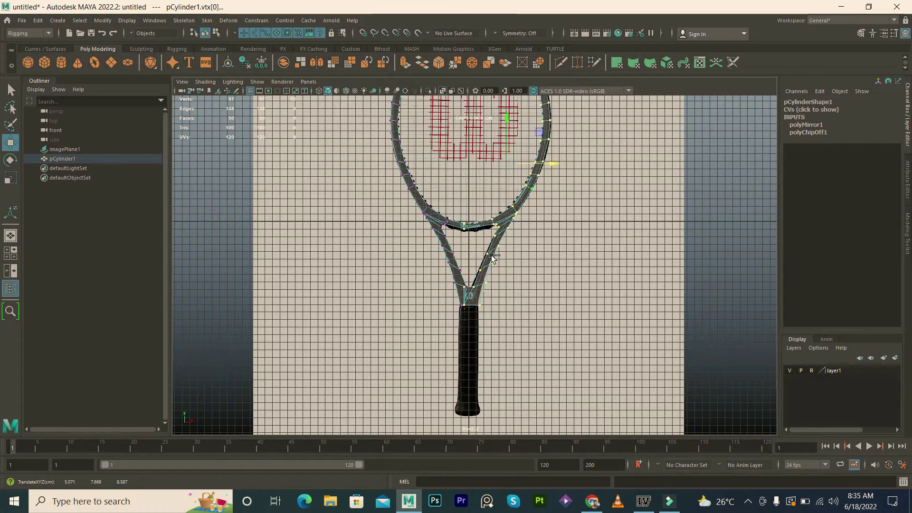
{"action": "left_click_drag", "start_coordinate": [454, 283], "coordinate": [467, 321]}
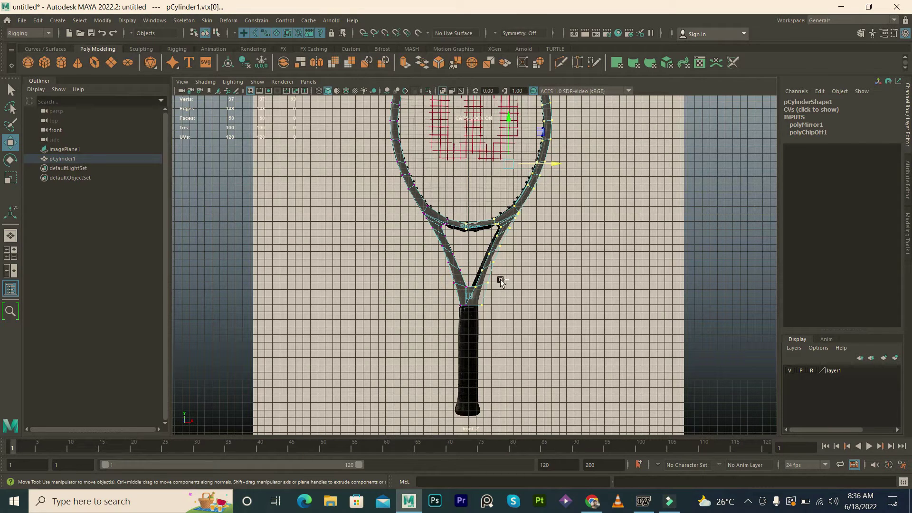
{"action": "left_click_drag", "start_coordinate": [552, 164], "coordinate": [549, 165]}
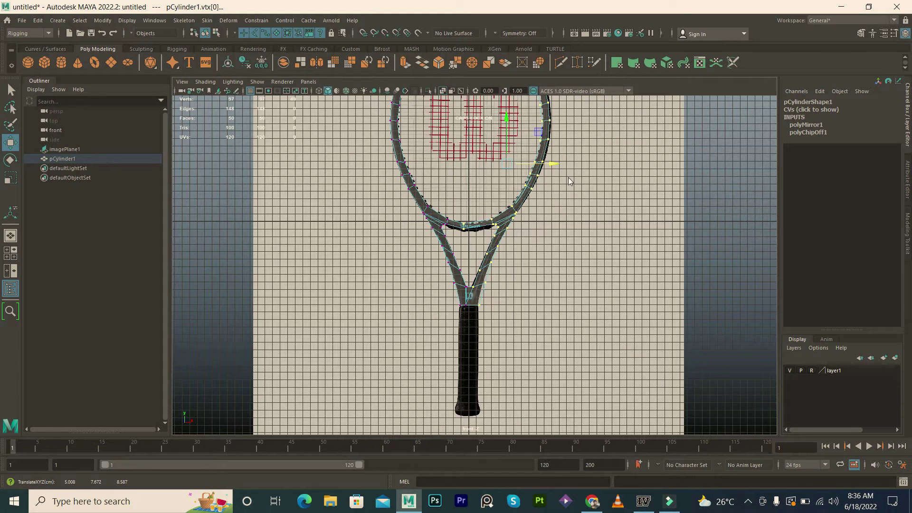
{"action": "key", "text": "F8"}
{"action": "left_click", "coordinate": [666, 227]}
Step: Check the frame in perspective, return to front view, and select a handle-top edge
{"action": "middle_click_drag", "start_coordinate": [490, 330], "coordinate": [490, 319], "text": "alt"}
{"action": "left_click", "coordinate": [470, 282]}
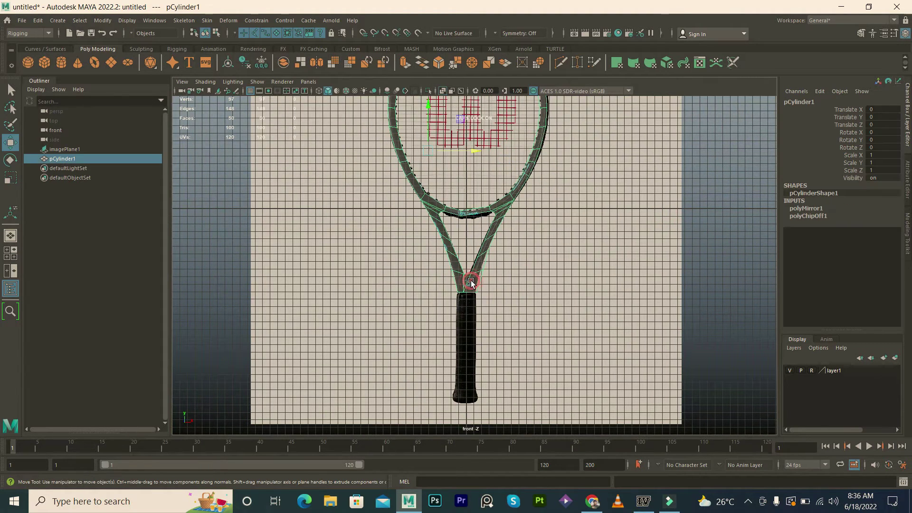
{"action": "key", "text": "space"}
{"action": "mouse_move", "coordinate": [471, 283]}
{"action": "left_mouse_down"}
{"action": "mouse_move", "coordinate": [476, 263]}
{"action": "mouse_move", "coordinate": [510, 304]}
{"action": "mouse_move", "coordinate": [499, 265]}
{"action": "mouse_move", "coordinate": [472, 285]}
{"action": "mouse_move", "coordinate": [468, 319]}
{"action": "left_mouse_up"}
{"action": "left_click", "coordinate": [442, 90]}
{"action": "key", "text": "space"}
{"action": "scroll", "coordinate": [468, 320], "scroll_direction": "up", "scroll_amount": 2}
{"action": "scroll", "coordinate": [469, 326], "scroll_direction": "down", "scroll_amount": 2}
{"action": "scroll", "coordinate": [424, 260], "scroll_direction": "up", "scroll_amount": 2}
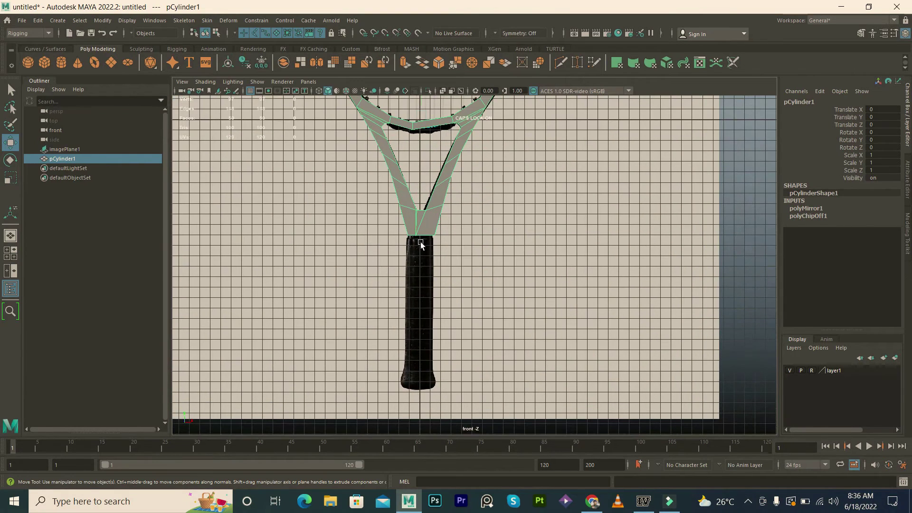
{"action": "key", "text": "F10"}
{"action": "left_click", "coordinate": [416, 240]}
Step: Extrude the throat's bottom edges down twice to form the handle strip to the butt
{"action": "left_click", "coordinate": [420, 215], "text": "shift"}
{"action": "left_click_drag", "start_coordinate": [420, 197], "coordinate": [432, 342], "text": "shift"}
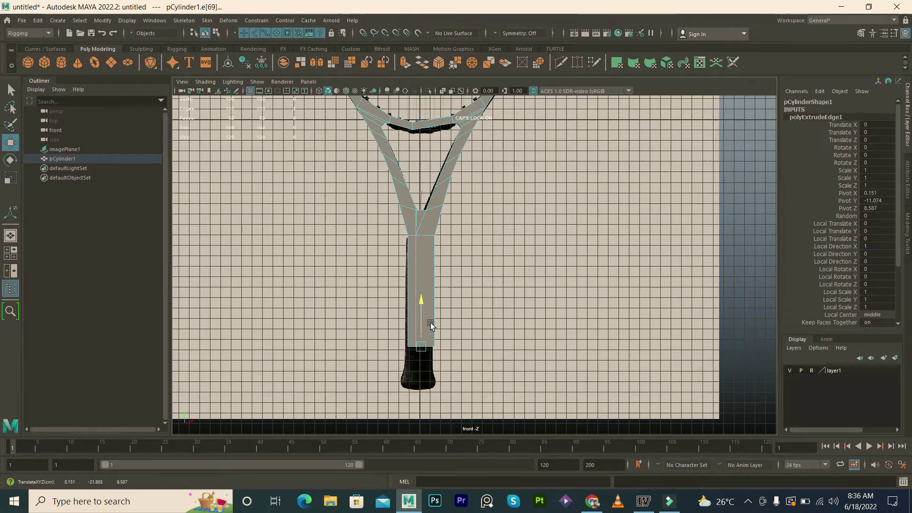
{"action": "middle_click_drag", "start_coordinate": [417, 350], "coordinate": [448, 297], "text": "alt"}
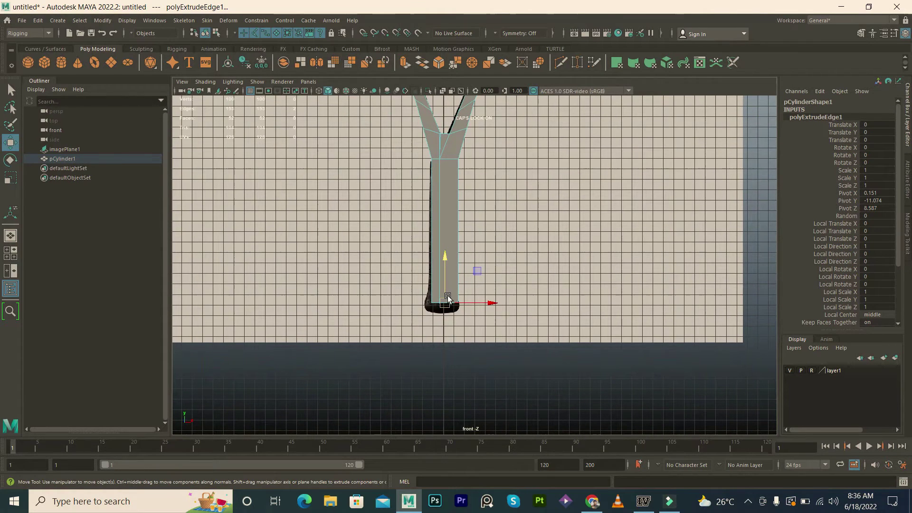
{"action": "left_click_drag", "start_coordinate": [447, 278], "coordinate": [447, 268], "text": "shift"}
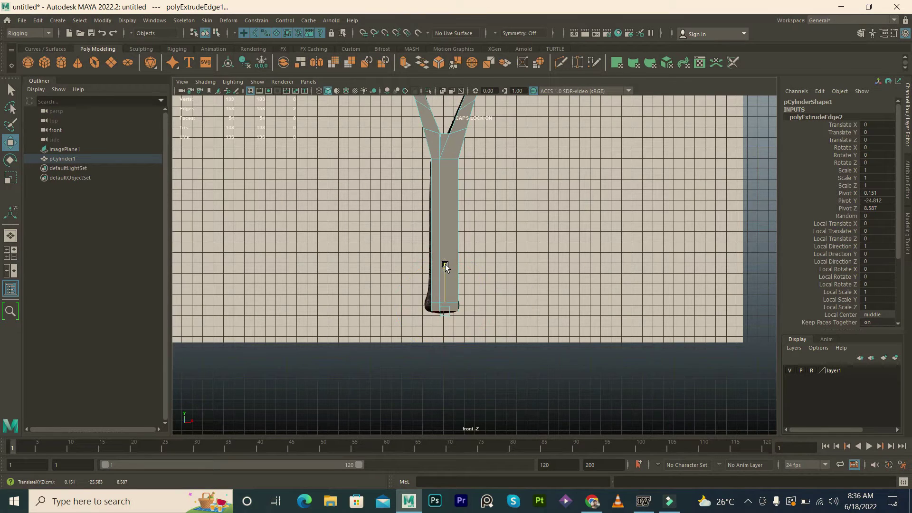
Step: Select the vertices at the handle's bottom and scale them outward to flare the butt
{"action": "key", "text": "F9"}
{"action": "left_click", "coordinate": [425, 309]}
{"action": "left_click_drag", "start_coordinate": [474, 324], "coordinate": [475, 314]}
{"action": "key", "text": "r"}
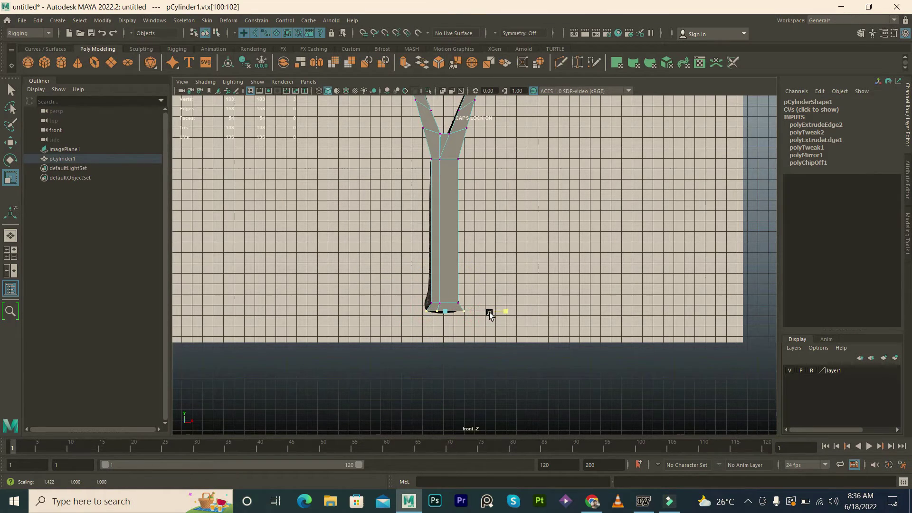
{"action": "key", "text": "space"}
Step: Select the racket mesh (pCylinder1) in perspective and delete its construction history
{"action": "left_click_drag", "start_coordinate": [468, 308], "coordinate": [464, 281]}
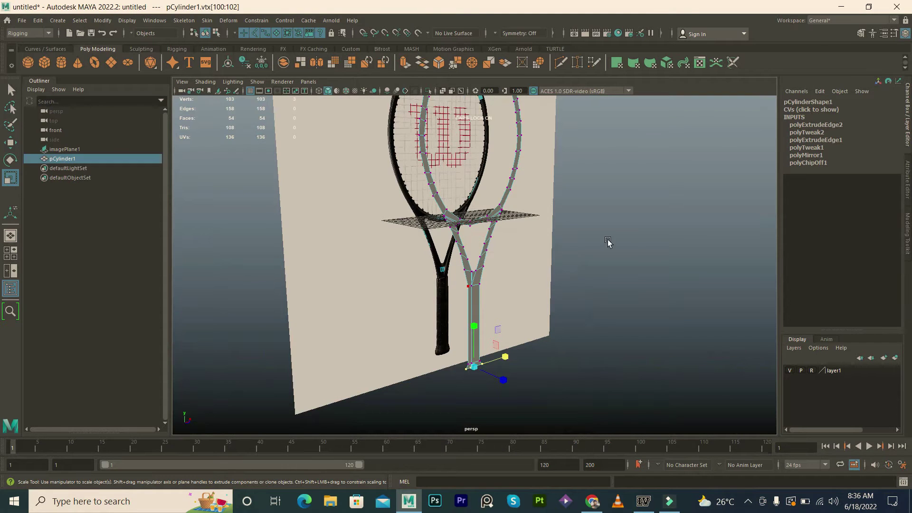
{"action": "left_click", "coordinate": [607, 240]}
{"action": "left_click", "coordinate": [468, 278]}
{"action": "left_click", "coordinate": [246, 62]}
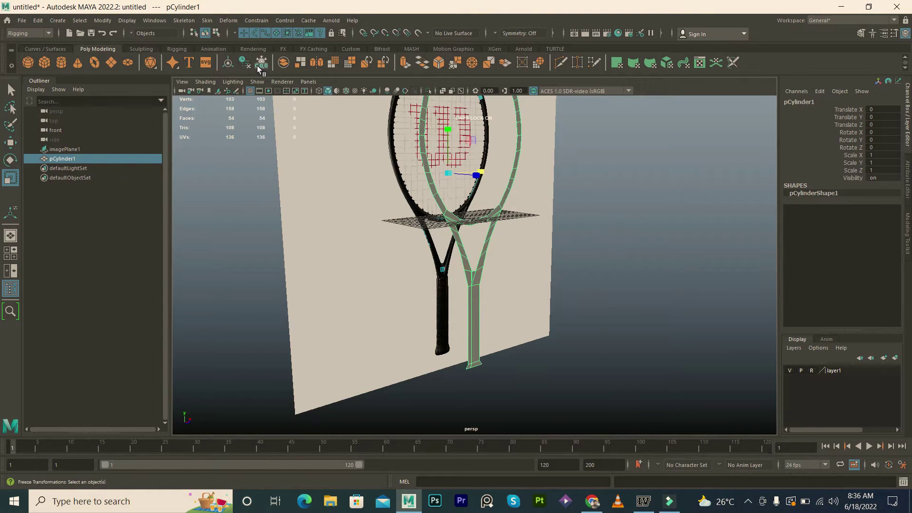
Step: Isolate the racket without the reference image and extrude all its faces into a thick band
{"action": "key", "text": "ctrl+1"}
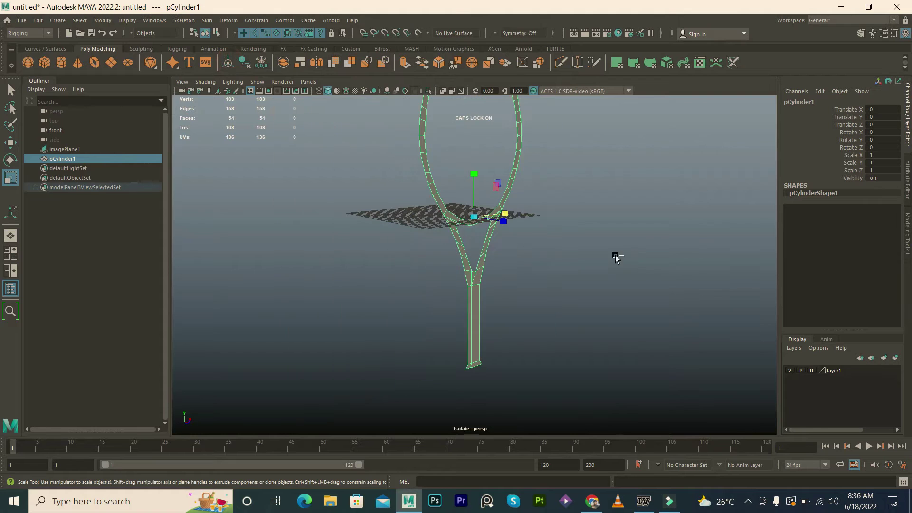
{"action": "left_click", "coordinate": [558, 252]}
{"action": "mouse_move", "coordinate": [475, 254]}
{"action": "left_mouse_down", "text": "alt"}
{"action": "mouse_move", "coordinate": [483, 289]}
{"action": "mouse_move", "coordinate": [521, 306]}
{"action": "left_mouse_up", "text": "alt"}
{"action": "left_click", "coordinate": [483, 289]}
{"action": "key", "text": "ctrl+e"}
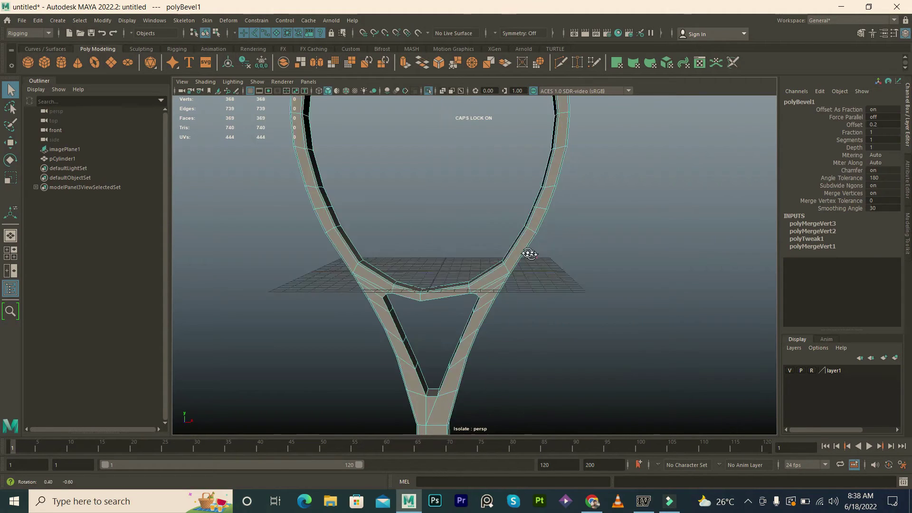
Step: Bevel the thickened frame's edges with a Fraction of 3
{"action": "left_click_drag", "start_coordinate": [529, 254], "coordinate": [554, 275], "text": "alt"}
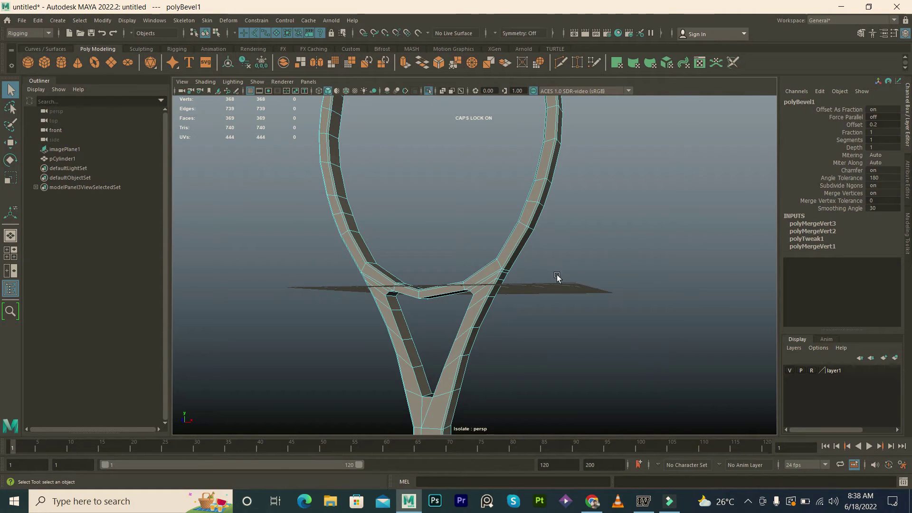
{"action": "key", "text": "t"}
{"action": "type", "text": "3"}
{"action": "key", "text": "Return"}
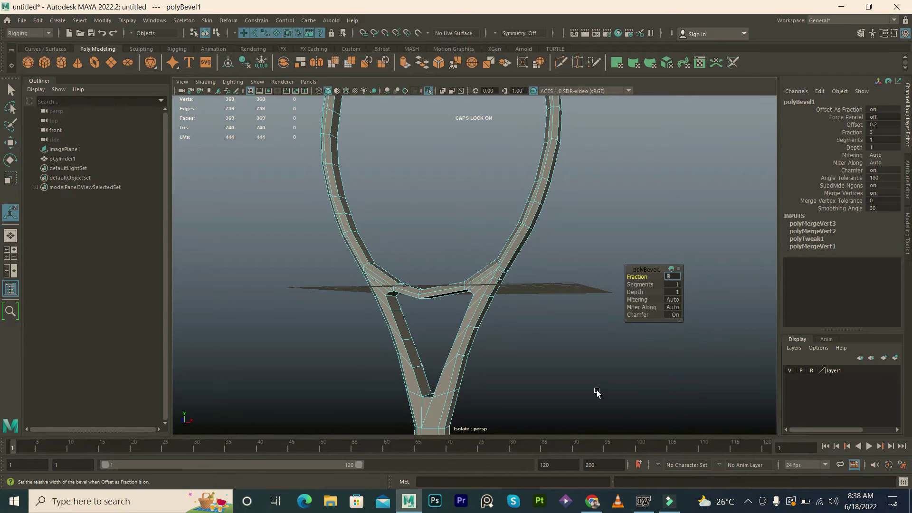
{"action": "mouse_move", "coordinate": [639, 284]}
{"action": "left_mouse_down"}
{"action": "mouse_move", "coordinate": [569, 294]}
{"action": "mouse_move", "coordinate": [576, 296]}
{"action": "mouse_move", "coordinate": [566, 257]}
{"action": "mouse_move", "coordinate": [516, 246]}
{"action": "mouse_move", "coordinate": [561, 251]}
{"action": "left_mouse_up"}
Step: Inspect the beveled racket from several angles, turning smooth preview off with 1
{"action": "left_click", "coordinate": [604, 228]}
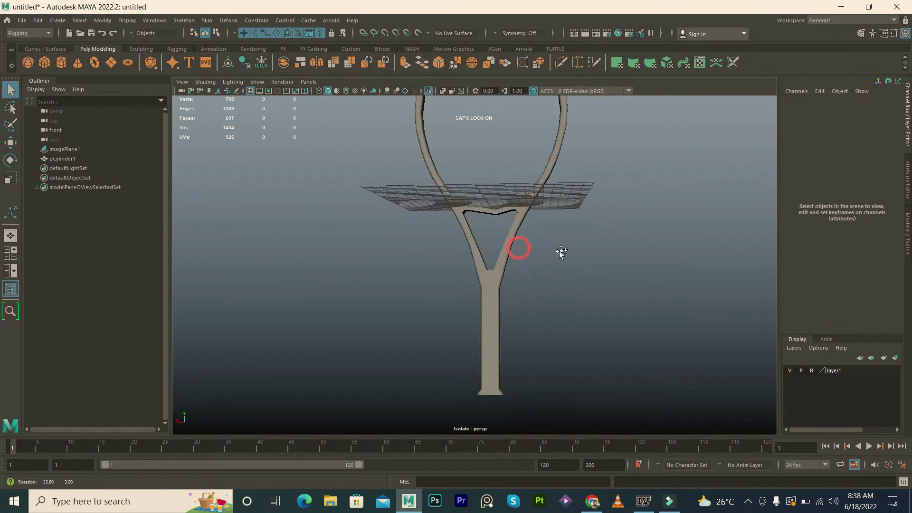
{"action": "left_click", "coordinate": [481, 264]}
{"action": "key", "text": "w"}
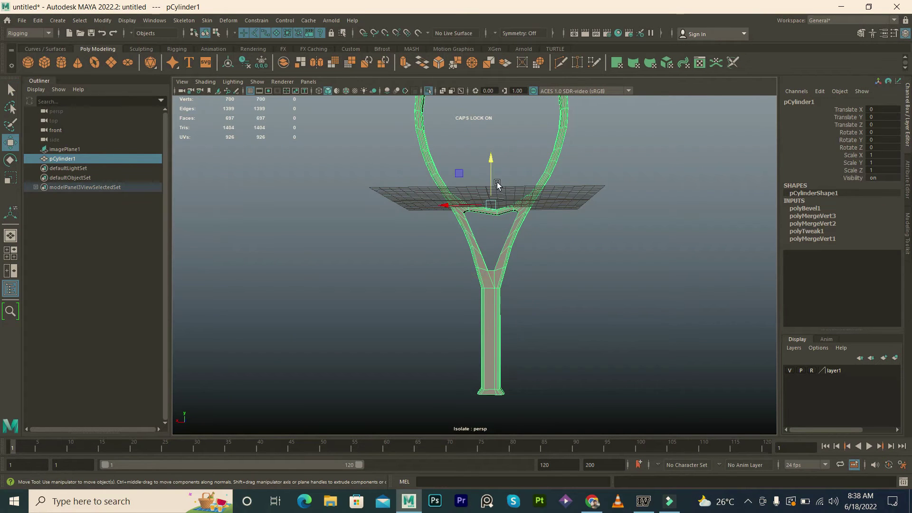
{"action": "left_click_drag", "start_coordinate": [498, 185], "coordinate": [528, 309], "text": "alt"}
{"action": "scroll", "coordinate": [509, 288], "scroll_direction": "up", "scroll_amount": 4}
{"action": "scroll", "coordinate": [489, 289], "scroll_direction": "up", "scroll_amount": 2}
{"action": "left_click", "coordinate": [498, 293]}
{"action": "left_click", "coordinate": [441, 264]}
{"action": "scroll", "coordinate": [527, 292], "scroll_direction": "down", "scroll_amount": 5}
{"action": "left_click", "coordinate": [522, 304]}
{"action": "left_click_drag", "start_coordinate": [523, 304], "coordinate": [532, 317], "text": "alt"}
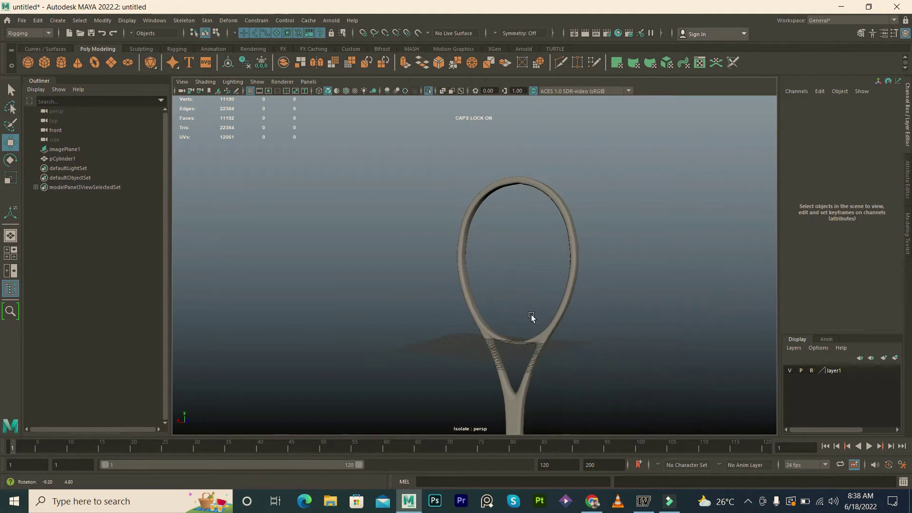
{"action": "key", "text": "1"}
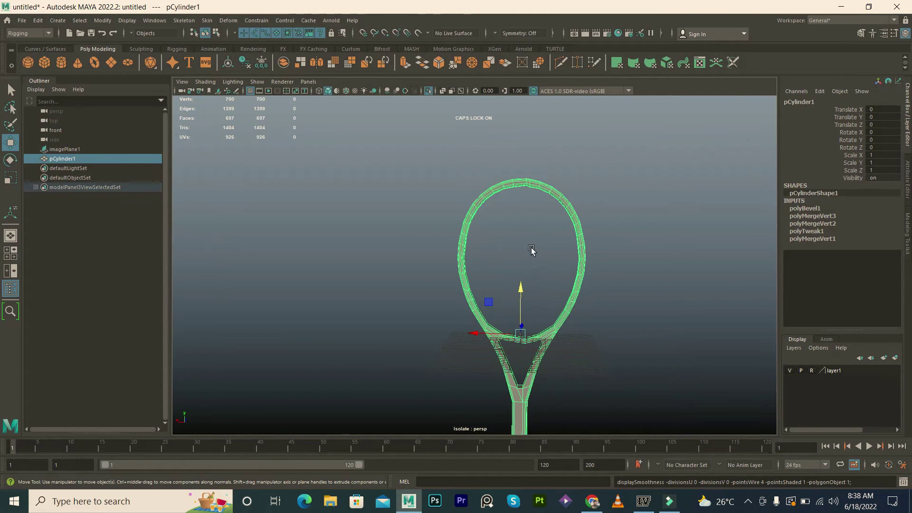
{"action": "mouse_move", "coordinate": [523, 315]}
{"action": "left_mouse_down", "text": "alt"}
{"action": "mouse_move", "coordinate": [533, 305]}
{"action": "mouse_move", "coordinate": [554, 309]}
{"action": "mouse_move", "coordinate": [555, 294]}
{"action": "left_mouse_up", "text": "alt"}
{"action": "scroll", "coordinate": [555, 294], "scroll_direction": "up", "scroll_amount": 5}
Step: Zoom in on the handle's butt end, undoing stray edge picks along the way
{"action": "key", "text": "F10"}
{"action": "left_click", "coordinate": [543, 337]}
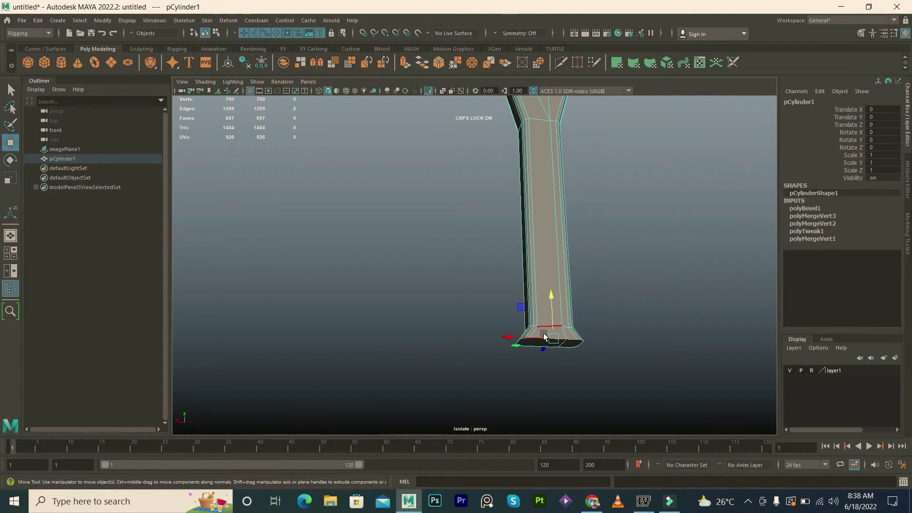
{"action": "left_click", "coordinate": [588, 377]}
{"action": "key", "text": "ctrl+z"}
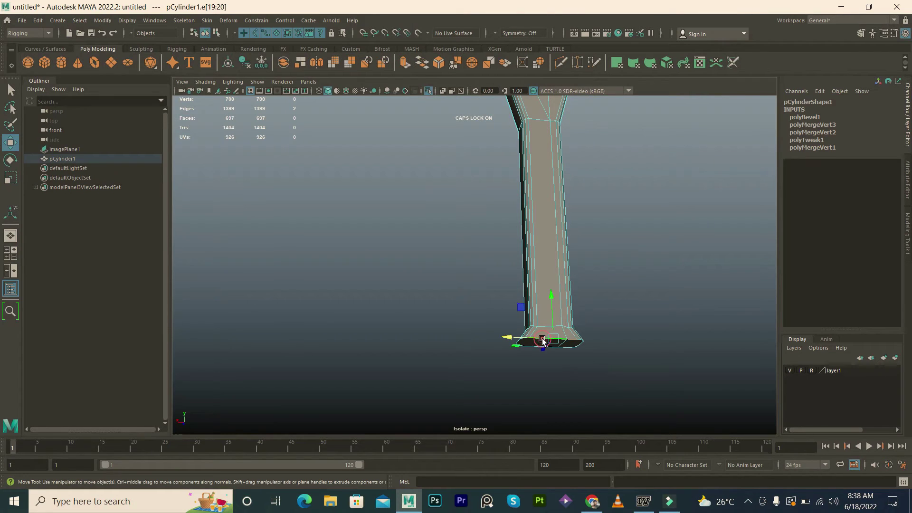
{"action": "left_click_drag", "start_coordinate": [560, 370], "coordinate": [573, 376]}
{"action": "left_click_drag", "start_coordinate": [573, 376], "coordinate": [603, 378], "text": "alt"}
{"action": "scroll", "coordinate": [491, 354], "scroll_direction": "up", "scroll_amount": 3}
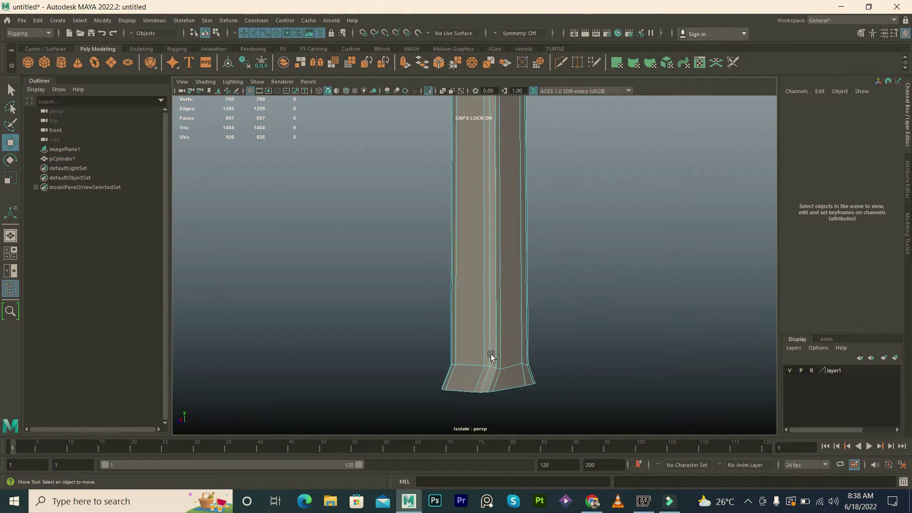
{"action": "key", "text": "ctrl+z"}
{"action": "mouse_move", "coordinate": [504, 403]}
{"action": "left_mouse_down", "text": "alt"}
{"action": "mouse_move", "coordinate": [438, 402]}
{"action": "mouse_move", "coordinate": [465, 428]}
{"action": "left_mouse_up", "text": "alt"}
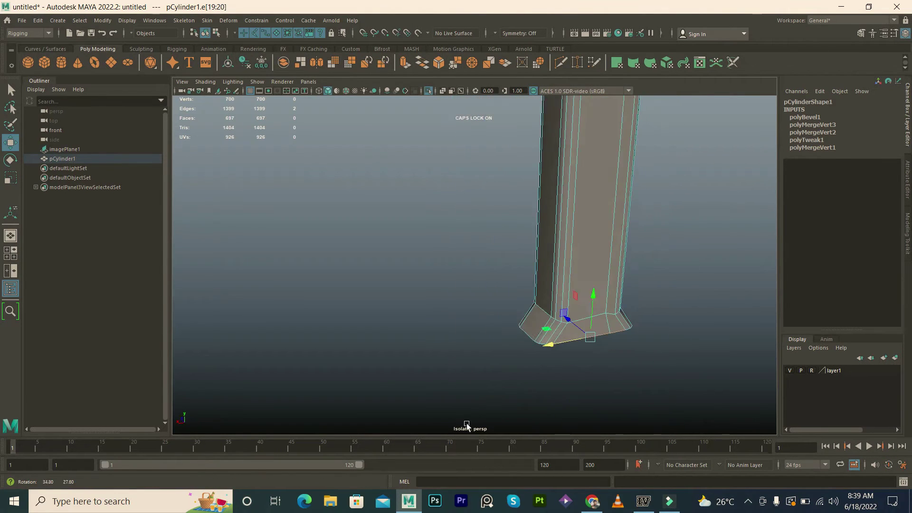
Step: Select the vertices on the handle's bottom rim and scale them
{"action": "key", "text": "F9"}
{"action": "left_click", "coordinate": [615, 401]}
{"action": "mouse_move", "coordinate": [576, 375]}
{"action": "left_mouse_down", "text": "alt"}
{"action": "mouse_move", "coordinate": [432, 315]}
{"action": "mouse_move", "coordinate": [610, 385]}
{"action": "left_mouse_up", "text": "alt"}
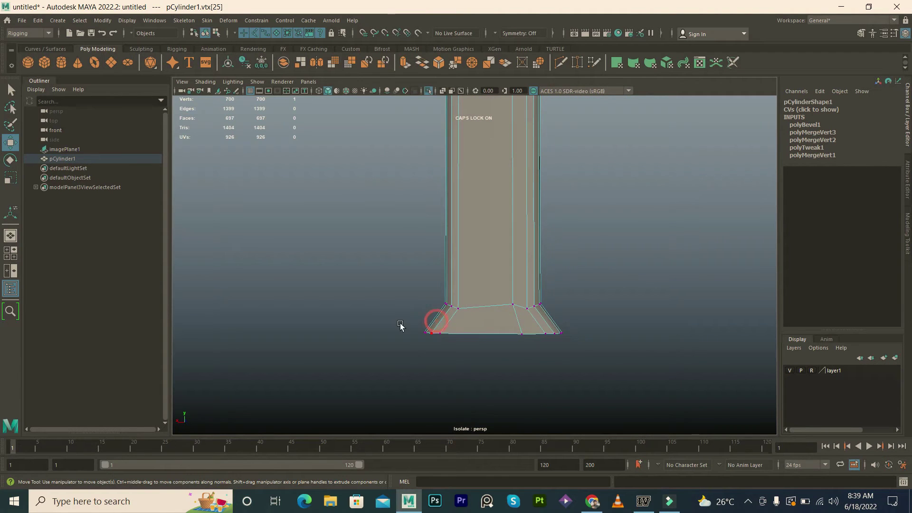
{"action": "left_click_drag", "start_coordinate": [466, 391], "coordinate": [418, 369], "text": "alt"}
{"action": "key", "text": "r"}
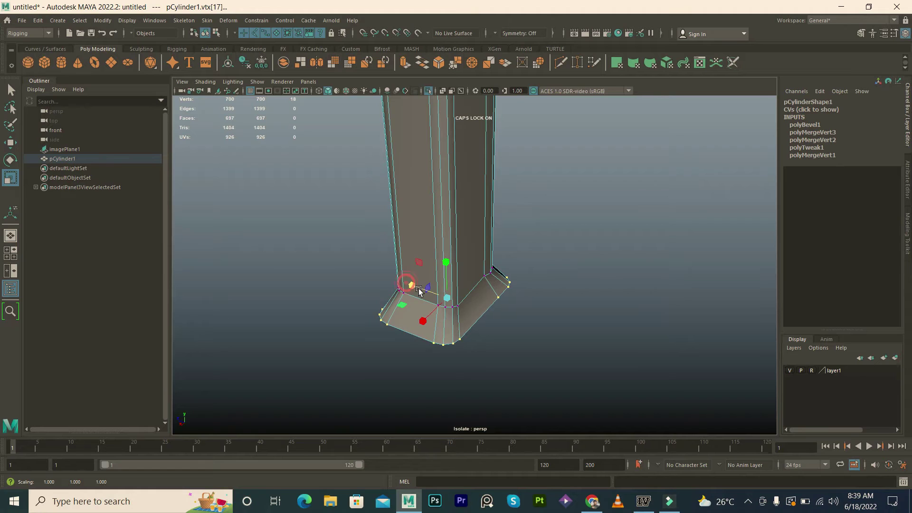
Step: Marquee-select the edges around the handle's base
{"action": "key", "text": "F10"}
{"action": "key", "text": "q"}
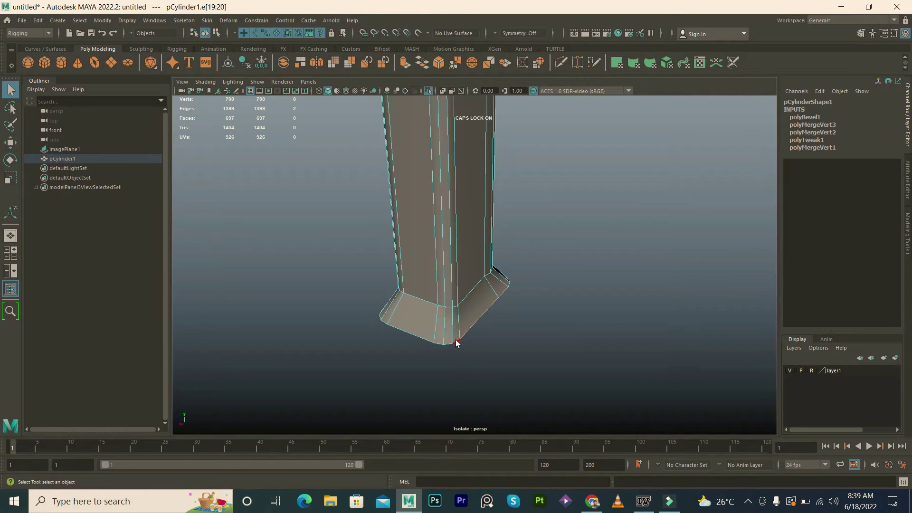
{"action": "left_click_drag", "start_coordinate": [512, 360], "coordinate": [444, 329], "text": "alt"}
{"action": "right_click_drag", "start_coordinate": [444, 242], "coordinate": [446, 195]}
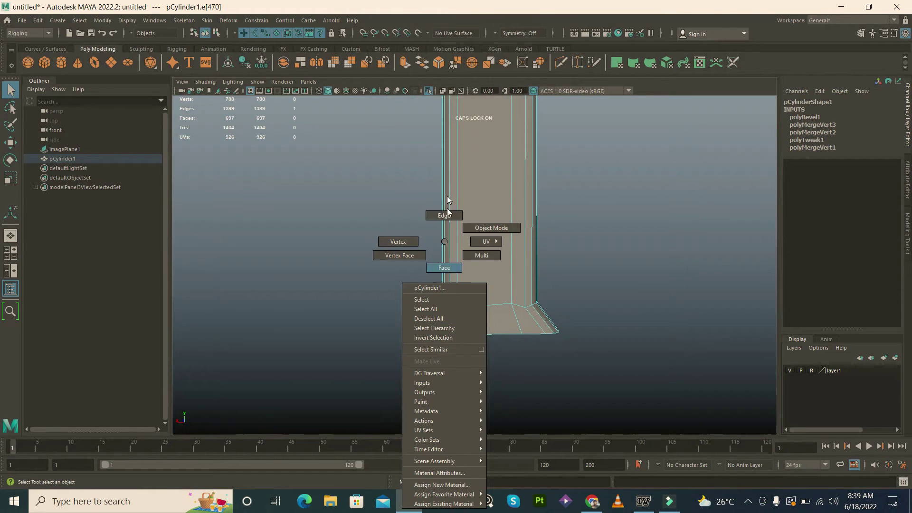
{"action": "left_click_drag", "start_coordinate": [422, 319], "coordinate": [398, 334], "text": "alt"}
{"action": "left_click_drag", "start_coordinate": [386, 326], "coordinate": [595, 383]}
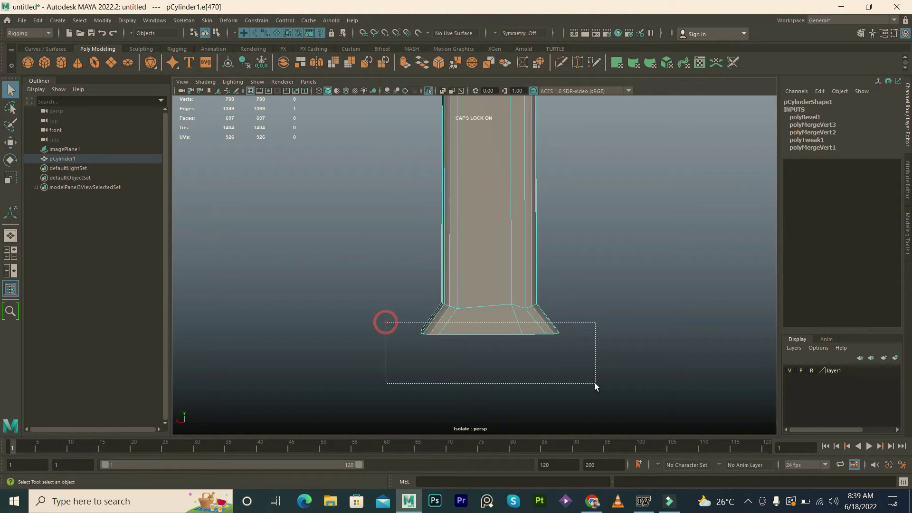
{"action": "left_click_drag", "start_coordinate": [371, 260], "coordinate": [586, 321]}
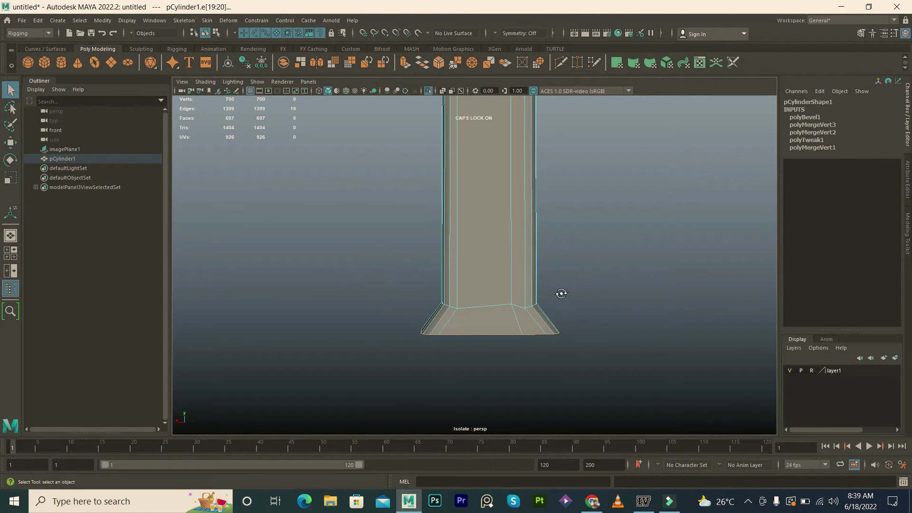
Step: Bevel the handle's base edges with Fraction 1 and 4 segments
{"action": "left_click_drag", "start_coordinate": [560, 240], "coordinate": [577, 291], "text": "alt"}
{"action": "right_click_drag", "start_coordinate": [562, 281], "coordinate": [601, 282], "text": "shift"}
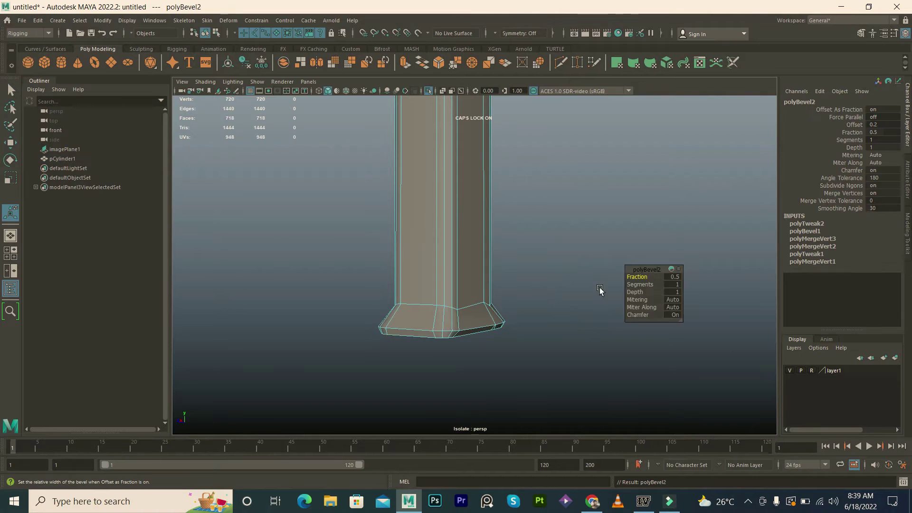
{"action": "left_click", "coordinate": [636, 277]}
{"action": "middle_click_drag", "start_coordinate": [614, 268], "coordinate": [597, 234]}
{"action": "left_click", "coordinate": [639, 285]}
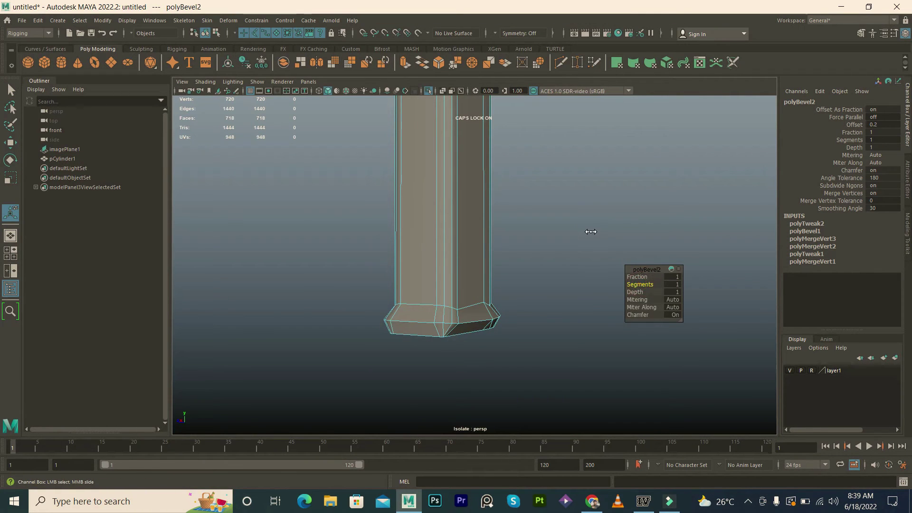
{"action": "mouse_move", "coordinate": [597, 240]}
{"action": "left_mouse_down", "text": "alt"}
{"action": "mouse_move", "coordinate": [511, 229]}
{"action": "mouse_move", "coordinate": [554, 248]}
{"action": "left_mouse_up", "text": "alt"}
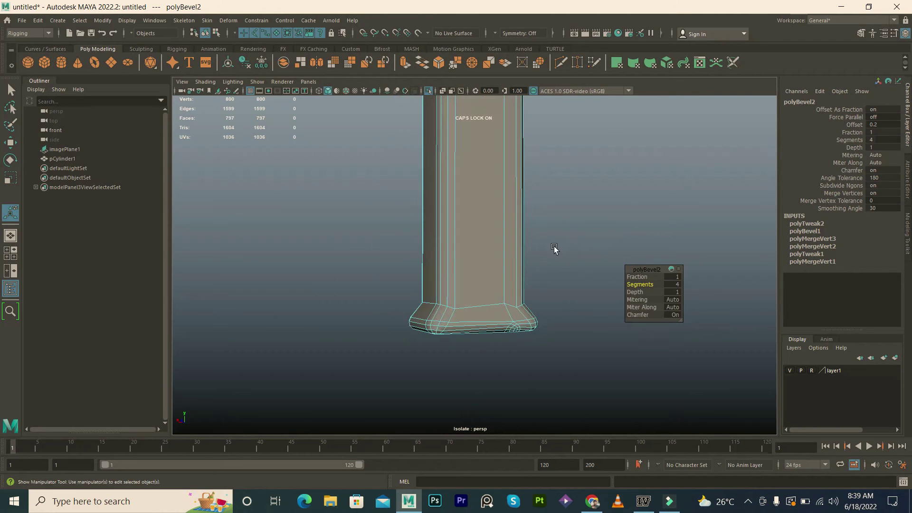
Step: Deselect, orbit up to the Y-shaped throat, and reselect the racket frame
{"action": "left_click", "coordinate": [597, 200]}
{"action": "scroll", "coordinate": [524, 306], "scroll_direction": "down", "scroll_amount": 5}
{"action": "scroll", "coordinate": [500, 269], "scroll_direction": "up", "scroll_amount": 5}
{"action": "left_click_drag", "start_coordinate": [501, 269], "coordinate": [489, 312], "text": "alt"}
{"action": "scroll", "coordinate": [525, 316], "scroll_direction": "up", "scroll_amount": 2}
{"action": "left_click", "coordinate": [535, 316]}
Step: Select the edge loops around the triangular throat opening
{"action": "key", "text": "F10"}
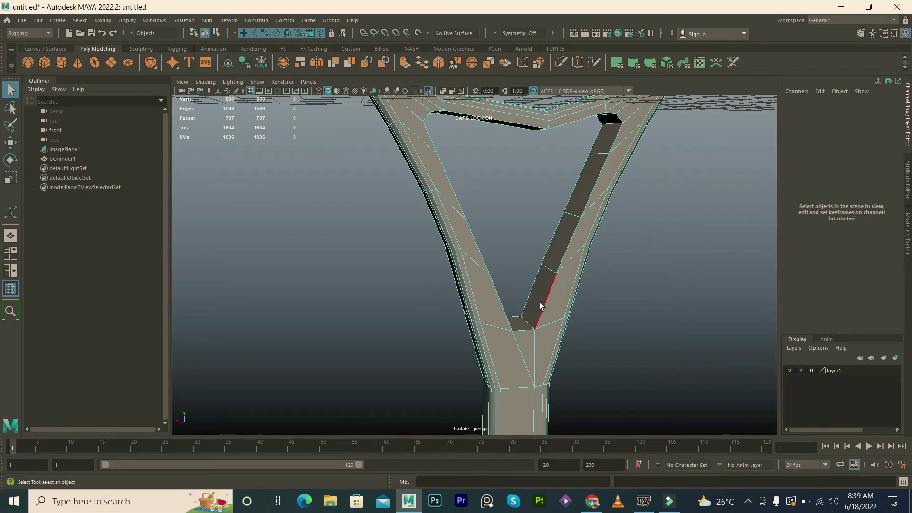
{"action": "left_click", "coordinate": [539, 306]}
{"action": "mouse_move", "coordinate": [570, 255]}
{"action": "left_mouse_down", "text": "alt"}
{"action": "mouse_move", "coordinate": [505, 267]}
{"action": "mouse_move", "coordinate": [499, 247]}
{"action": "mouse_move", "coordinate": [539, 190]}
{"action": "mouse_move", "coordinate": [530, 162]}
{"action": "left_mouse_up", "text": "alt"}
{"action": "double_click", "coordinate": [488, 241], "text": "shift"}
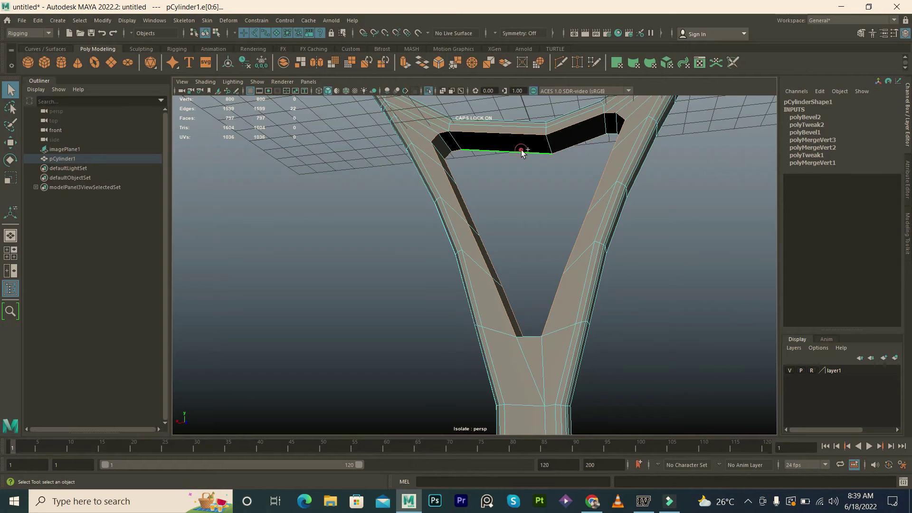
{"action": "mouse_move", "coordinate": [591, 144]}
{"action": "left_mouse_down", "text": "alt"}
{"action": "mouse_move", "coordinate": [610, 142]}
{"action": "mouse_move", "coordinate": [538, 270]}
{"action": "left_mouse_up", "text": "alt"}
{"action": "left_click", "coordinate": [603, 131], "text": "shift"}
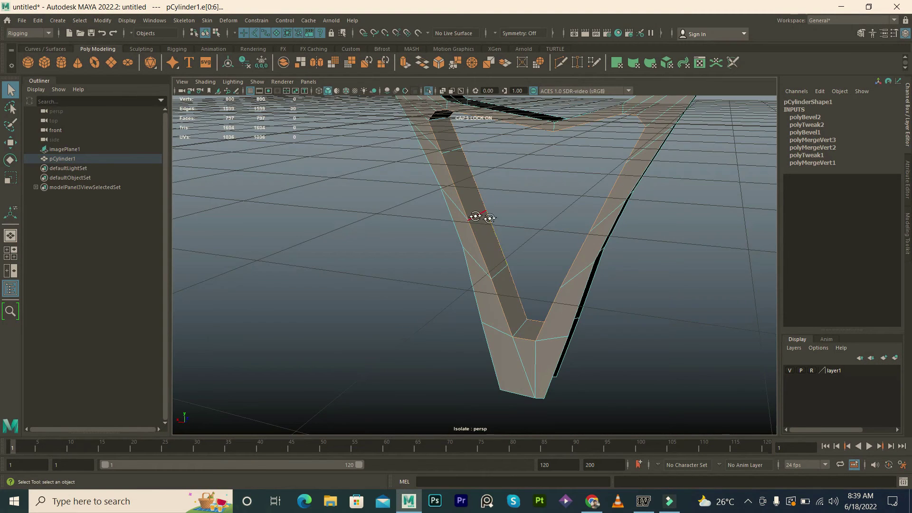
{"action": "left_click_drag", "start_coordinate": [475, 216], "coordinate": [731, 212], "text": "alt"}
{"action": "left_click_drag", "start_coordinate": [597, 235], "coordinate": [580, 236], "text": "alt"}
Step: Bevel the throat opening edges with Fraction 1 and 4 segments, then show the reference image again
{"action": "right_click_drag", "start_coordinate": [583, 230], "coordinate": [612, 232], "text": "shift"}
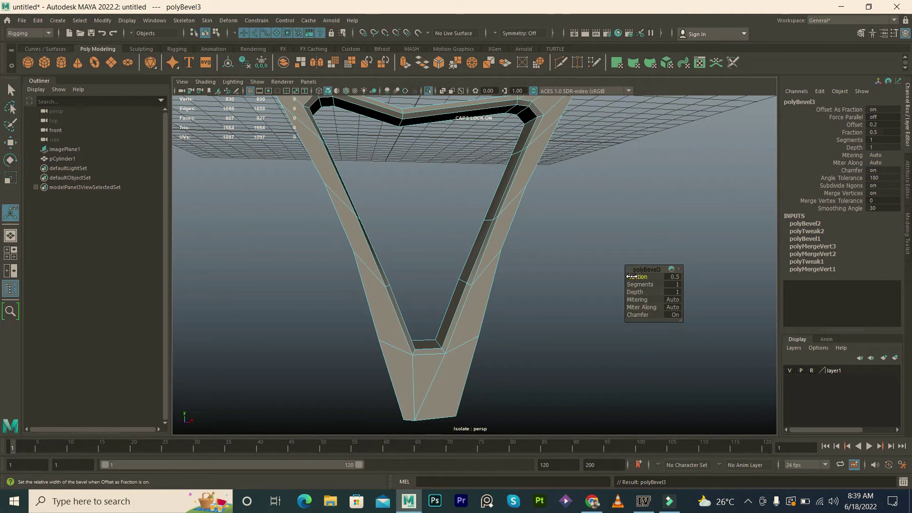
{"action": "mouse_move", "coordinate": [632, 277]}
{"action": "left_mouse_down"}
{"action": "mouse_move", "coordinate": [631, 224]}
{"action": "mouse_move", "coordinate": [588, 239]}
{"action": "left_mouse_up"}
{"action": "key", "text": "q"}
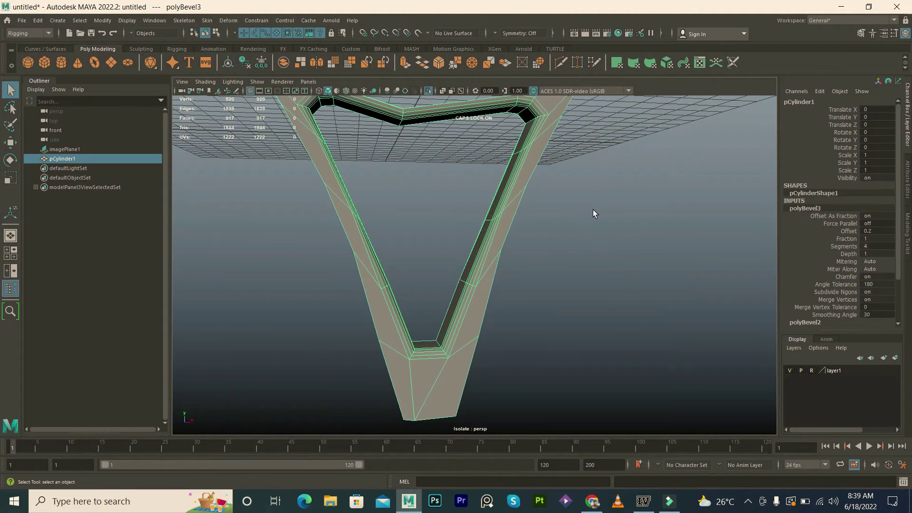
{"action": "left_click", "coordinate": [575, 222]}
{"action": "key", "text": "ctrl+1"}
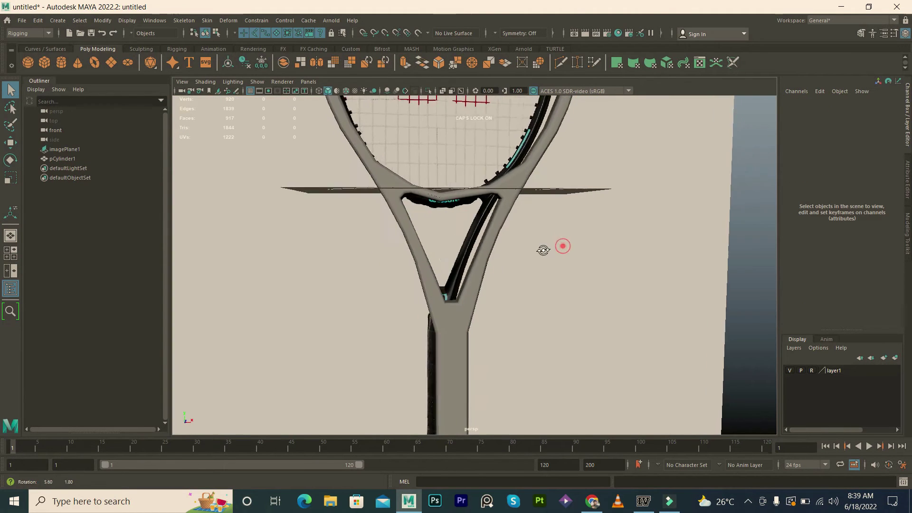
{"action": "left_click", "coordinate": [487, 230]}
Step: Isolate the racket frame and apply Smooth to the whole mesh
{"action": "key", "text": "ctrl+1"}
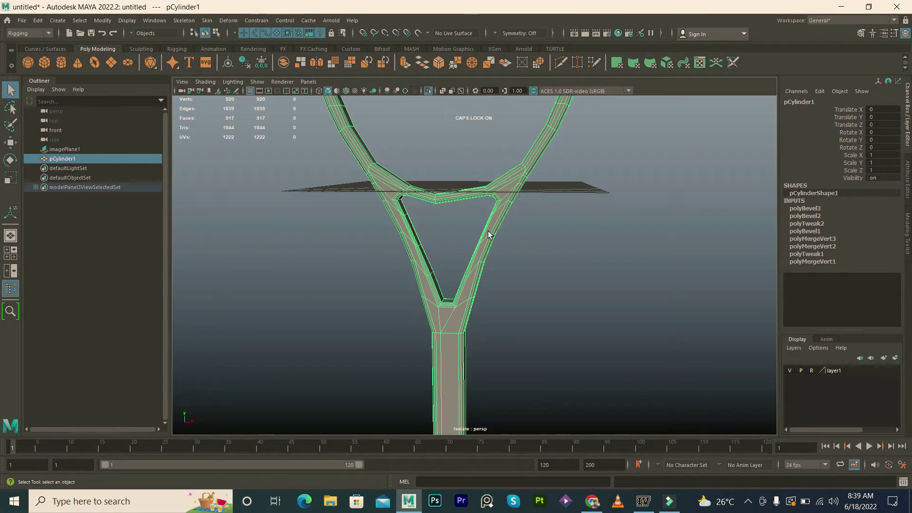
{"action": "right_click_drag", "start_coordinate": [473, 220], "coordinate": [459, 278], "text": "shift"}
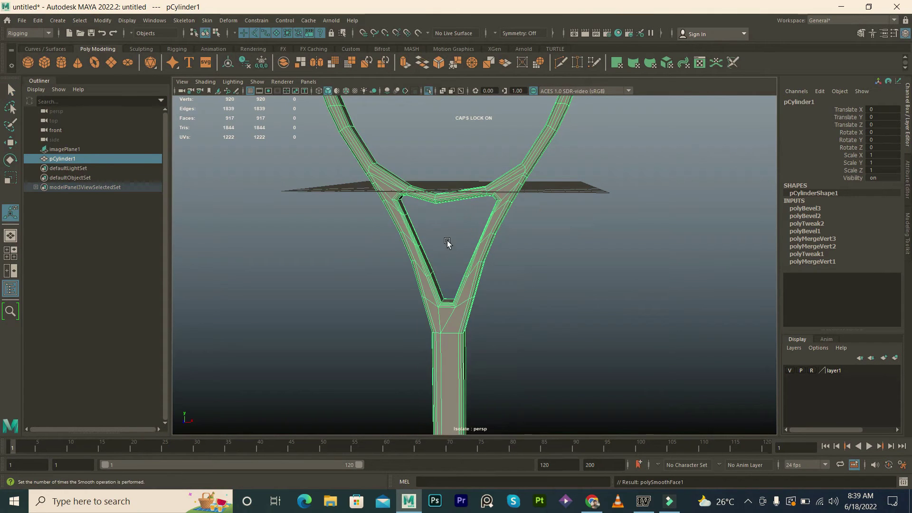
{"action": "left_click", "coordinate": [446, 240]}
{"action": "left_click_drag", "start_coordinate": [458, 233], "coordinate": [495, 234], "text": "alt"}
{"action": "right_click_drag", "start_coordinate": [495, 235], "coordinate": [527, 244], "text": "alt"}
{"action": "mouse_move", "coordinate": [527, 244]}
{"action": "left_mouse_down", "text": "alt"}
{"action": "mouse_move", "coordinate": [428, 248]}
{"action": "mouse_move", "coordinate": [534, 311]}
{"action": "mouse_move", "coordinate": [566, 208]}
{"action": "mouse_move", "coordinate": [430, 196]}
{"action": "left_mouse_up", "text": "alt"}
Step: Delete the smoothed racket's construction history and frame it in view
{"action": "left_click", "coordinate": [494, 264]}
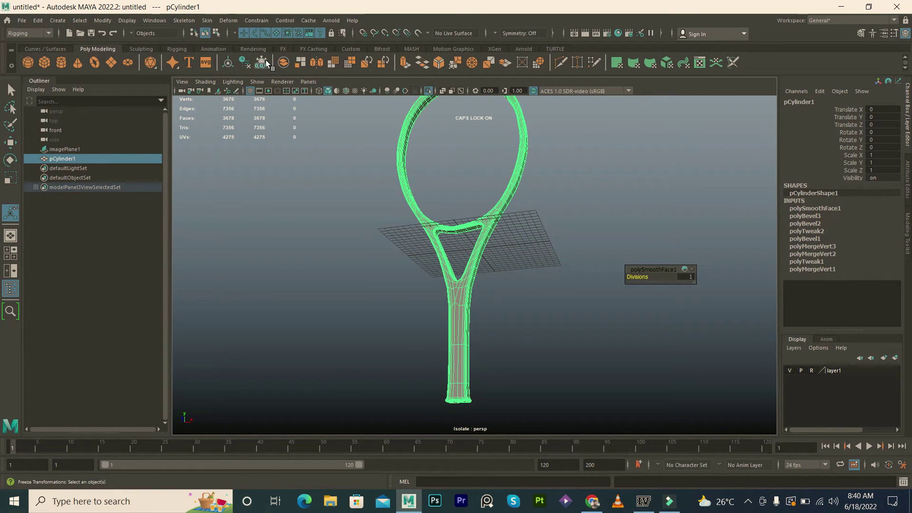
{"action": "left_click", "coordinate": [245, 63]}
{"action": "left_click", "coordinate": [352, 235]}
{"action": "left_click_drag", "start_coordinate": [351, 235], "coordinate": [366, 253], "text": "alt"}
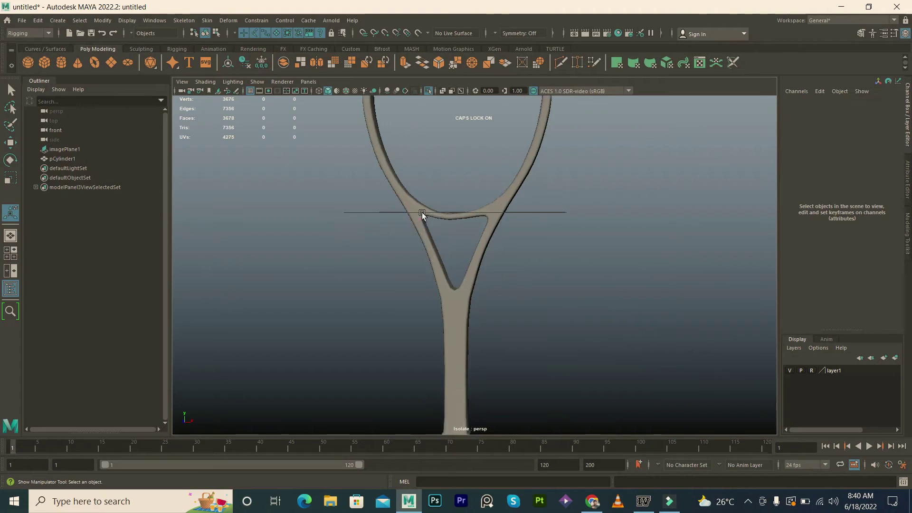
{"action": "left_click", "coordinate": [422, 212]}
{"action": "scroll", "coordinate": [458, 299], "scroll_direction": "up", "scroll_amount": 5}
{"action": "left_click_drag", "start_coordinate": [450, 281], "coordinate": [400, 292], "text": "alt"}
{"action": "key", "text": "f"}
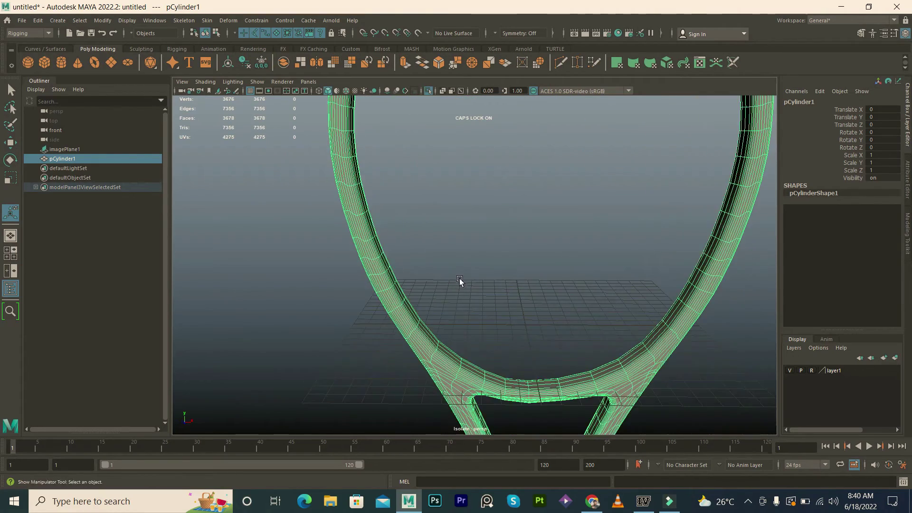
Step: Switch to the front orthographic view and center the racket in it
{"action": "left_click", "coordinate": [366, 237]}
{"action": "key", "text": "space"}
{"action": "left_click", "coordinate": [427, 241]}
{"action": "scroll", "coordinate": [459, 241], "scroll_direction": "down", "scroll_amount": 1}
{"action": "middle_click_drag", "start_coordinate": [458, 242], "coordinate": [452, 307], "text": "alt"}
{"action": "scroll", "coordinate": [424, 265], "scroll_direction": "up", "scroll_amount": 3}
{"action": "scroll", "coordinate": [386, 236], "scroll_direction": "up", "scroll_amount": 2}
{"action": "left_click", "coordinate": [375, 209]}
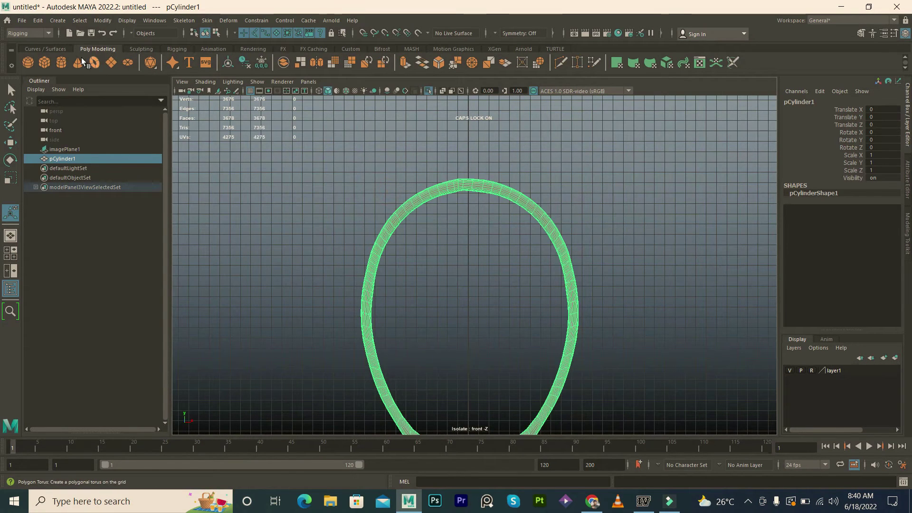
Step: Create a polygon cube, move it to the top of the racket head, and flatten it in Y
{"action": "left_click", "coordinate": [46, 61]}
{"action": "left_click", "coordinate": [438, 329]}
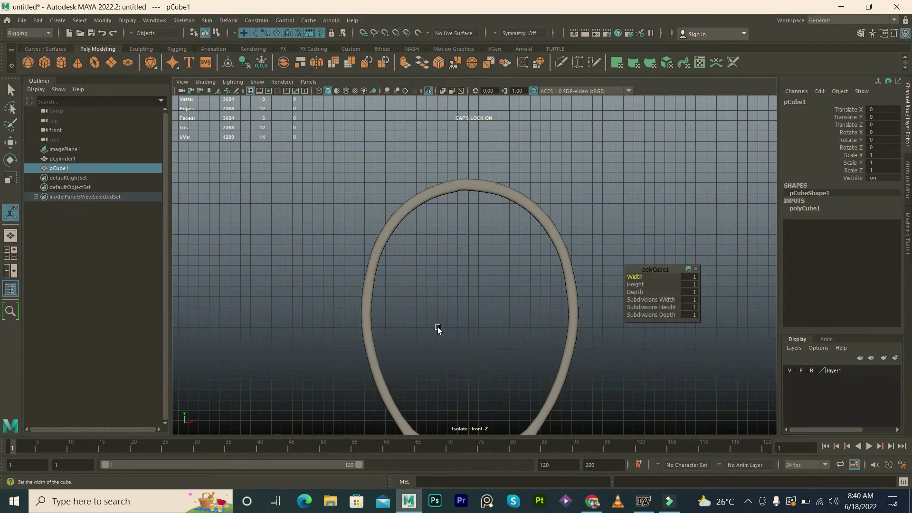
{"action": "scroll", "coordinate": [461, 313], "scroll_direction": "down", "scroll_amount": 3}
{"action": "key", "text": "w"}
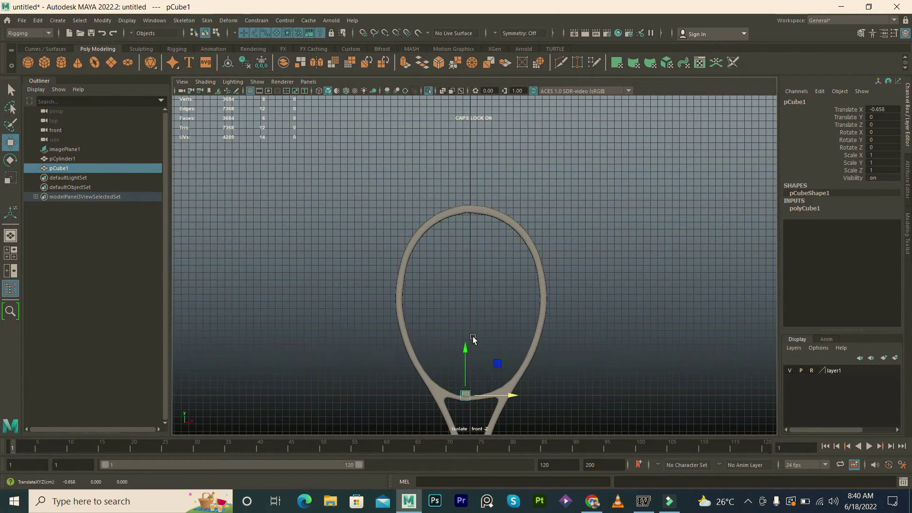
{"action": "left_click_drag", "start_coordinate": [465, 352], "coordinate": [466, 202]}
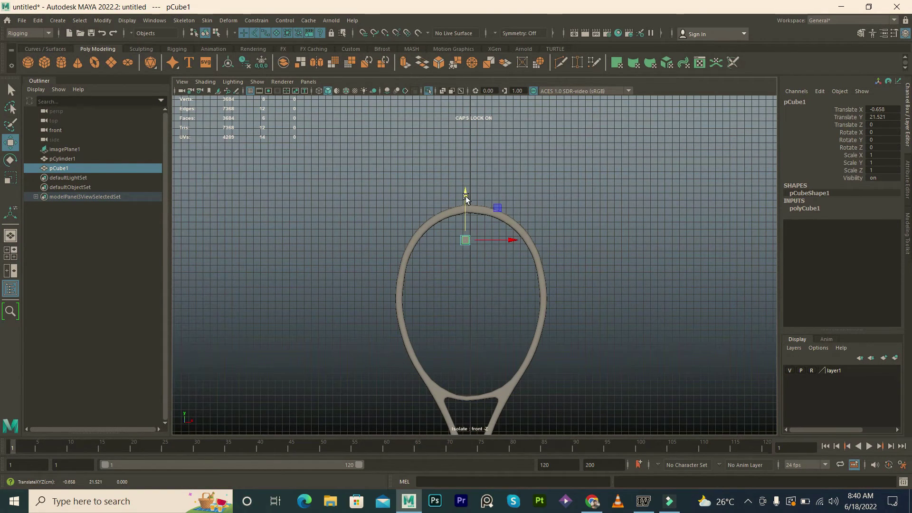
{"action": "scroll", "coordinate": [466, 199], "scroll_direction": "up", "scroll_amount": 2}
{"action": "key", "text": "r"}
{"action": "left_click_drag", "start_coordinate": [460, 180], "coordinate": [461, 177]}
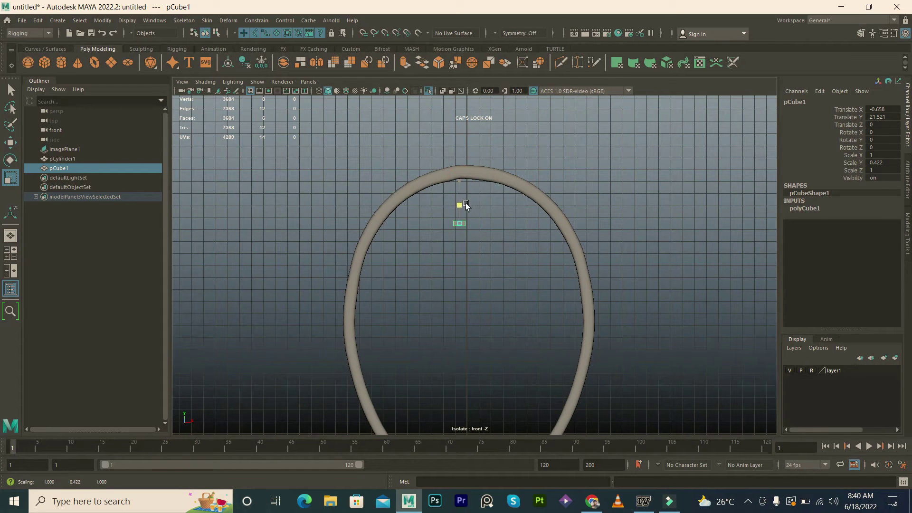
Step: Stretch pCube1 to about 15.7 in Scale X so it spans the racket head's inside width
{"action": "mouse_move", "coordinate": [564, 234]}
{"action": "left_mouse_down"}
{"action": "mouse_move", "coordinate": [549, 214]}
{"action": "mouse_move", "coordinate": [530, 230]}
{"action": "mouse_move", "coordinate": [505, 224]}
{"action": "mouse_move", "coordinate": [513, 227]}
{"action": "left_mouse_up"}
{"action": "key", "text": "w"}
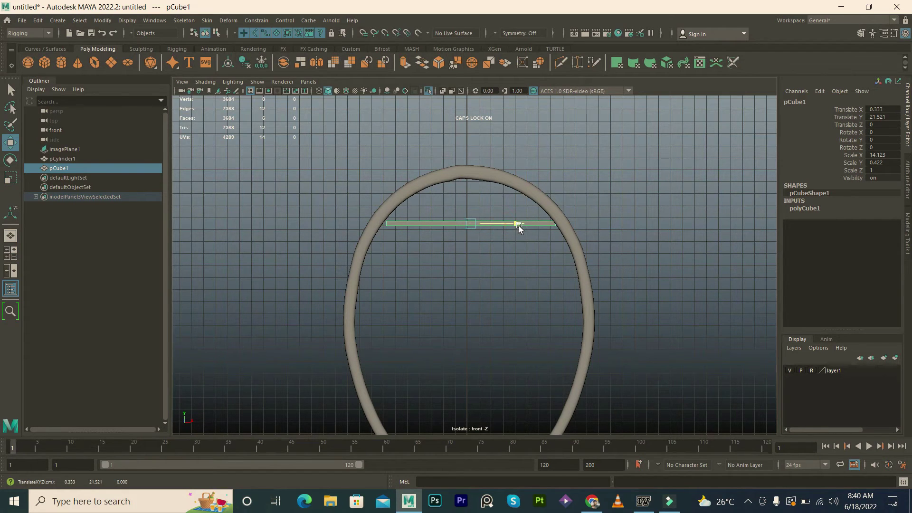
{"action": "key", "text": "r"}
{"action": "key", "text": "w"}
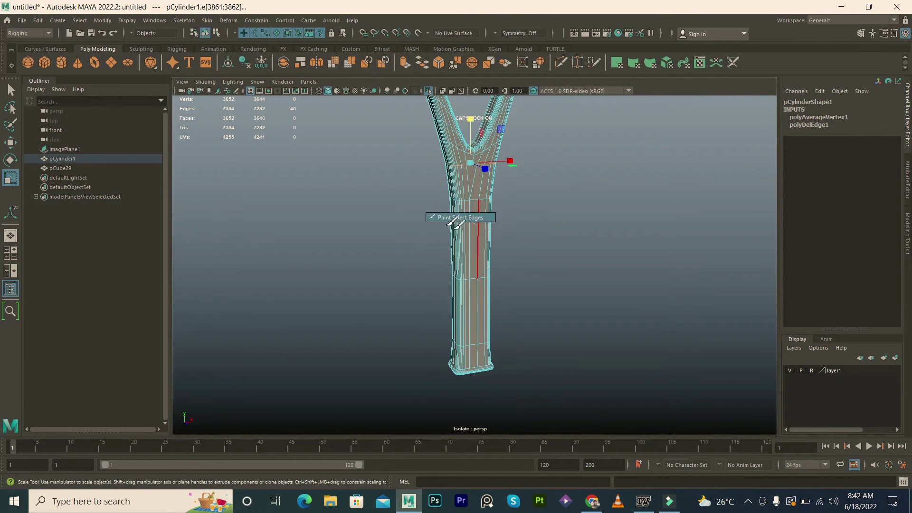
Step: Insert two new edge loops around the pCylinder1 handle with Multi-Cut
{"action": "double_click", "coordinate": [465, 240]}
{"action": "key", "text": "w"}
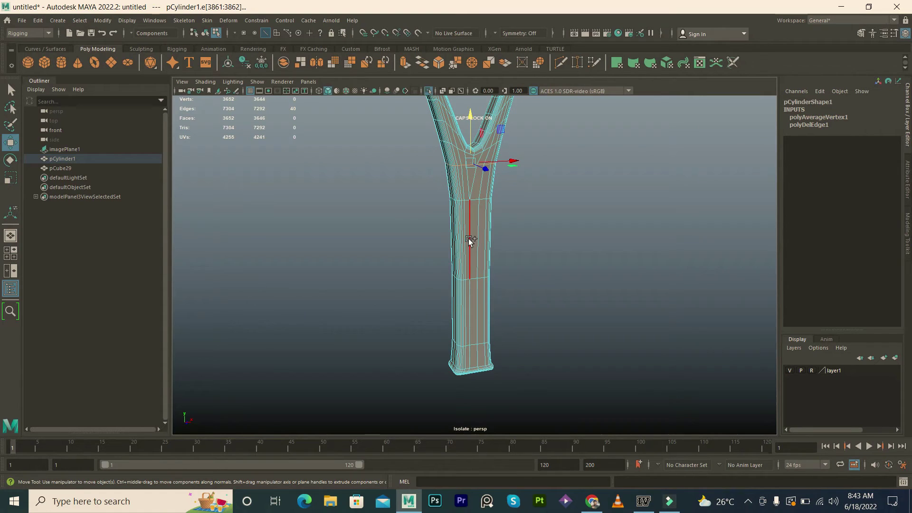
{"action": "key", "text": "ctrl+shift+x"}
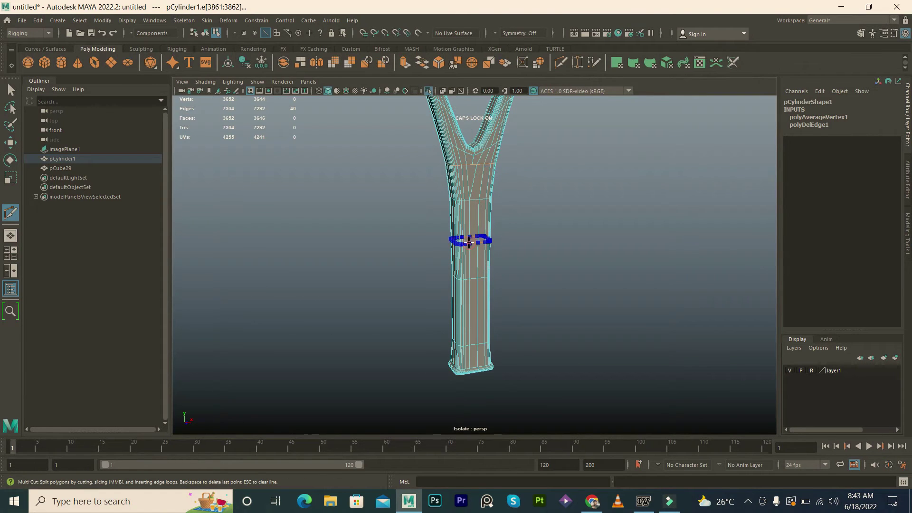
{"action": "left_click", "coordinate": [469, 244], "text": "ctrl"}
{"action": "left_click", "coordinate": [471, 311], "text": "ctrl"}
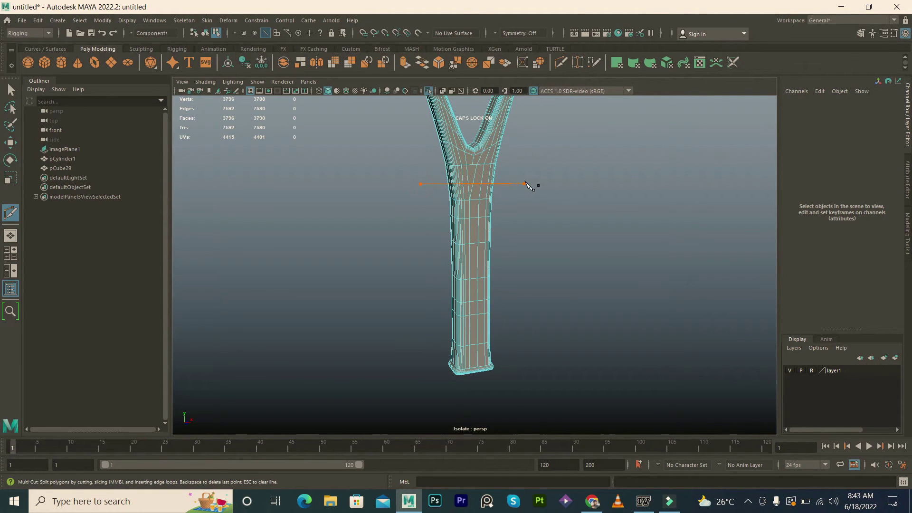
{"action": "key", "text": "q"}
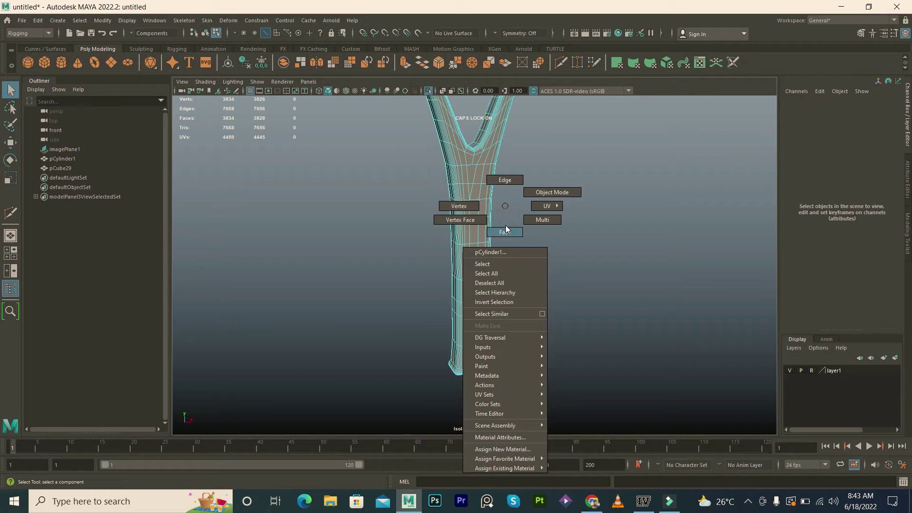
Step: Isolate the handle, select its lower grip faces, and extract them as polySurface2
{"action": "right_click_drag", "start_coordinate": [506, 206], "coordinate": [505, 229]}
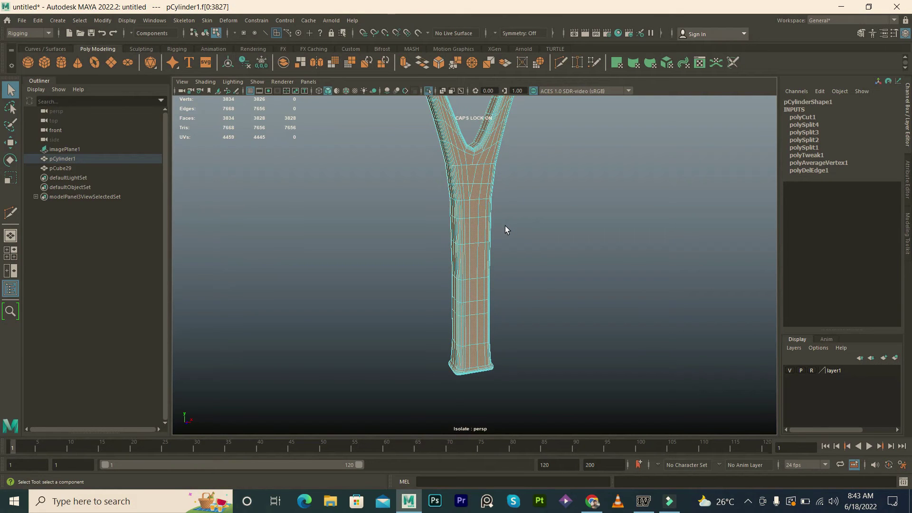
{"action": "key", "text": "F8"}
{"action": "key", "text": "r"}
{"action": "left_click_drag", "start_coordinate": [340, 184], "coordinate": [520, 363]}
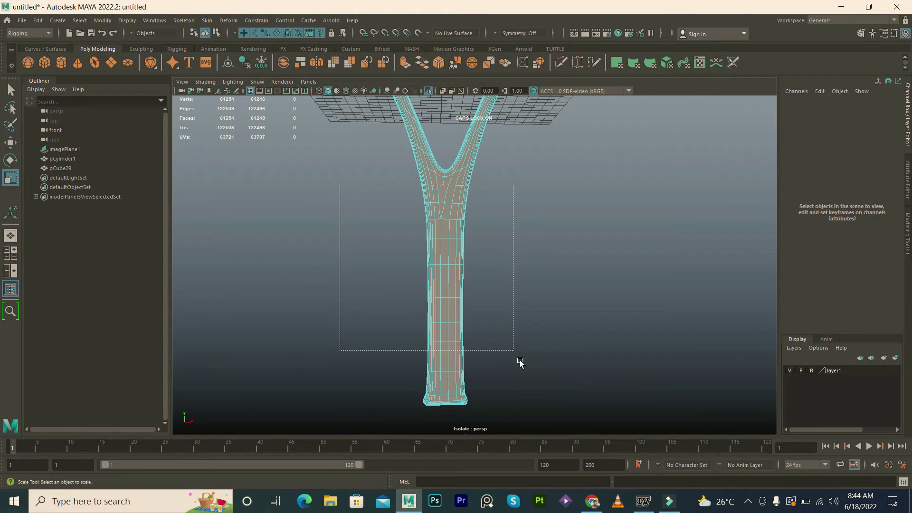
{"action": "key", "text": "f"}
{"action": "key", "text": "ctrl+1"}
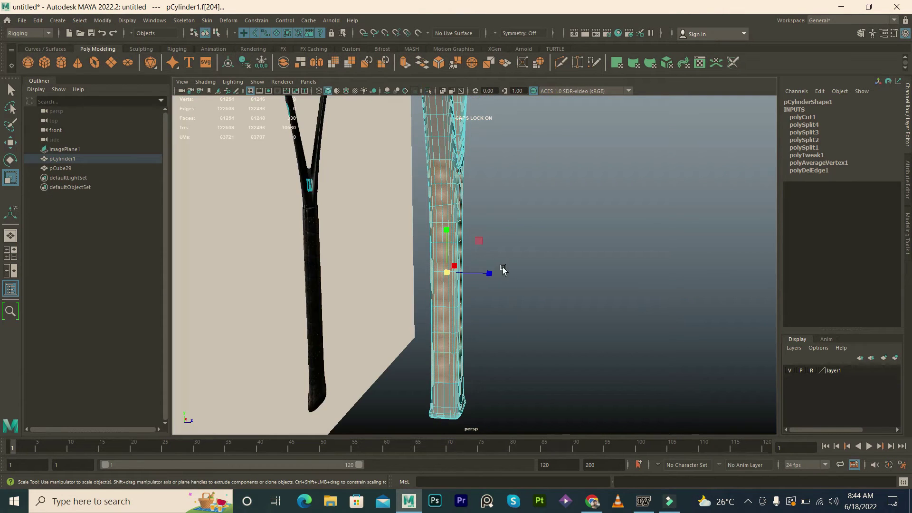
{"action": "key", "text": "ctrl+1"}
{"action": "left_click_drag", "start_coordinate": [523, 277], "coordinate": [483, 277], "text": "alt"}
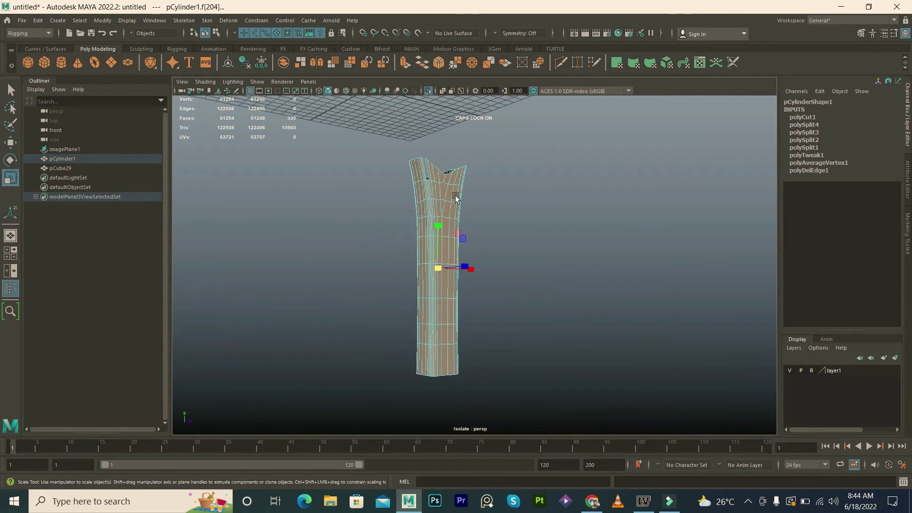
{"action": "left_click_drag", "start_coordinate": [455, 198], "coordinate": [458, 201], "text": "alt"}
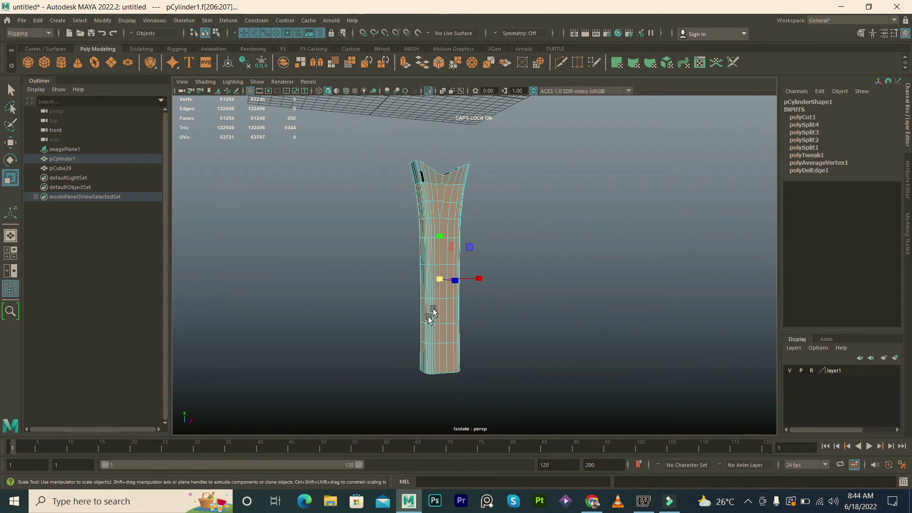
{"action": "key", "text": "ctrl+1"}
{"action": "key", "text": "ctrl+1"}
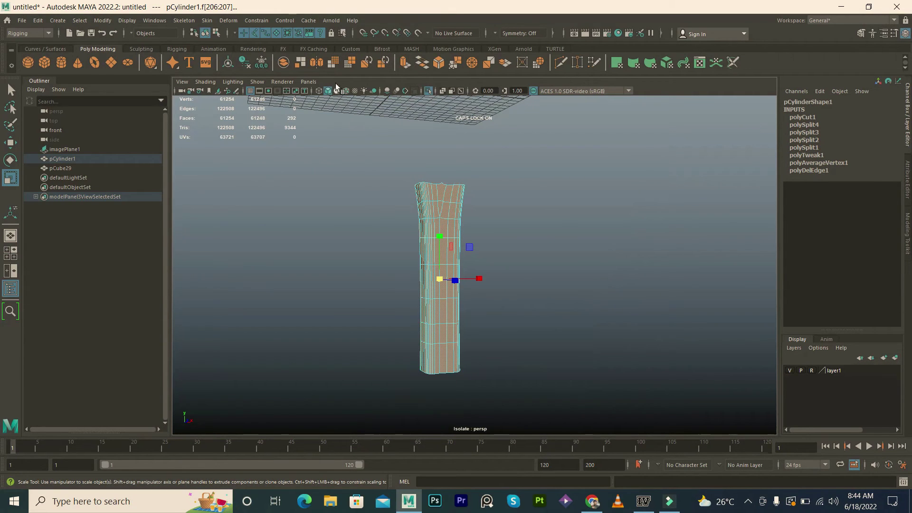
{"action": "right_click_drag", "start_coordinate": [378, 187], "coordinate": [373, 356], "text": "shift"}
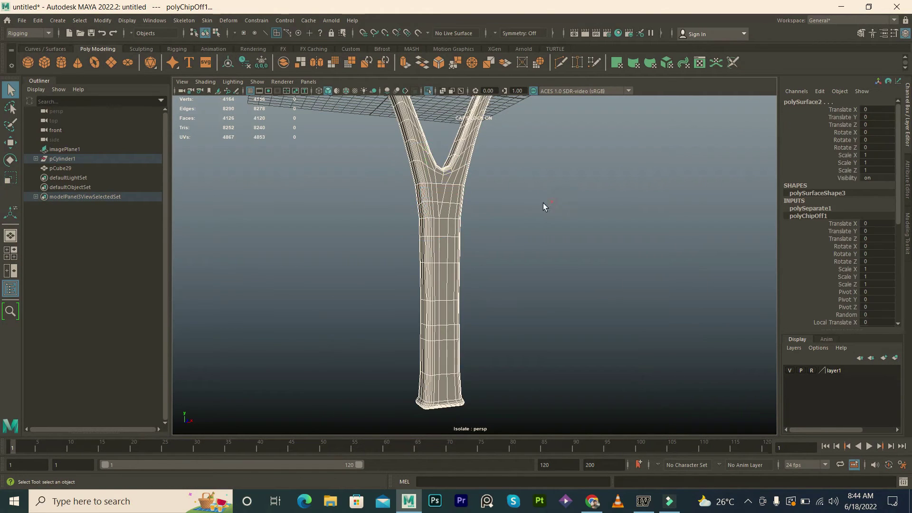
Step: Delete the construction history of the separated grip piece polySurface2
{"action": "left_click", "coordinate": [437, 236]}
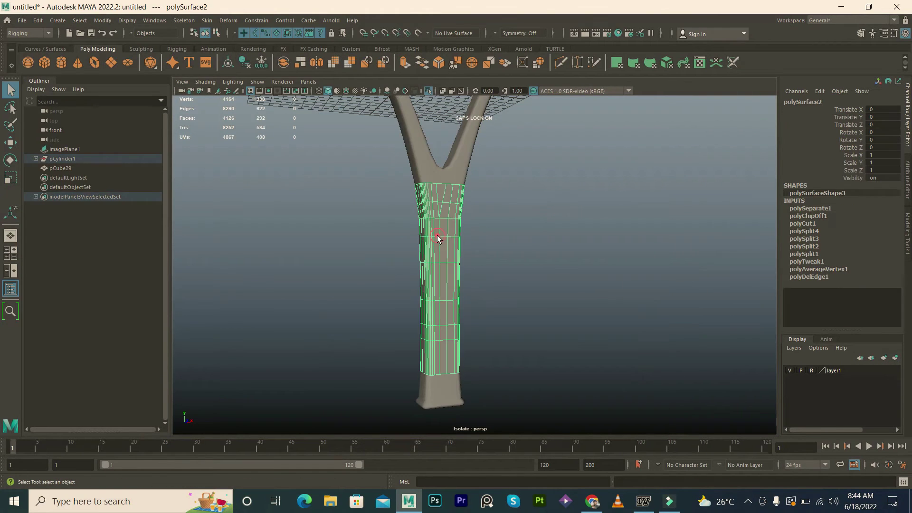
{"action": "left_click", "coordinate": [244, 62]}
{"action": "left_click_drag", "start_coordinate": [363, 238], "coordinate": [381, 264], "text": "alt"}
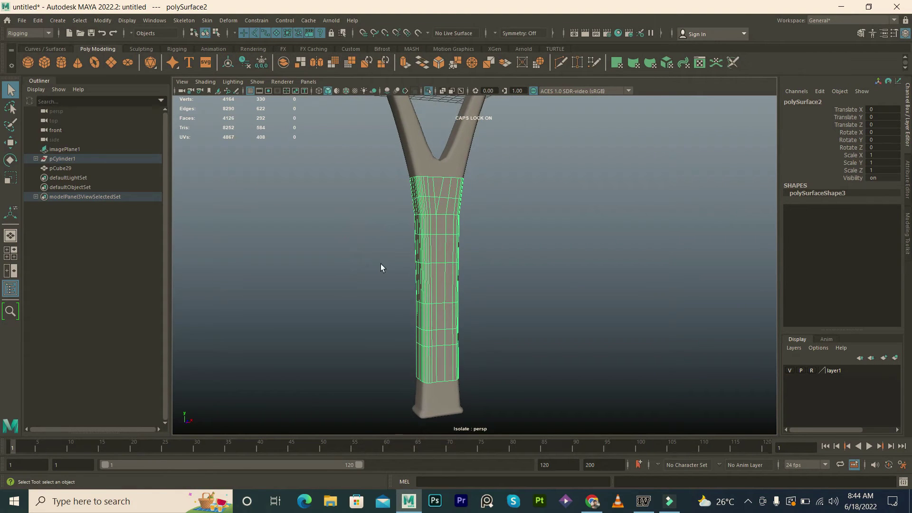
{"action": "left_click_drag", "start_coordinate": [432, 353], "coordinate": [417, 335], "text": "alt"}
Step: Extrude the grip faces outward with Thickness 0.4
{"action": "key", "text": "ctrl+e"}
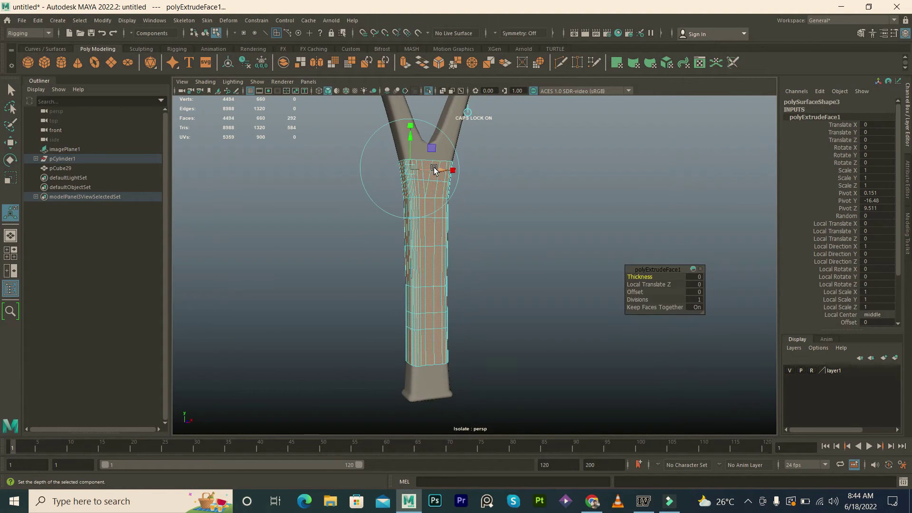
{"action": "left_click_drag", "start_coordinate": [436, 169], "coordinate": [463, 185]}
{"action": "key", "text": "ctrl+z"}
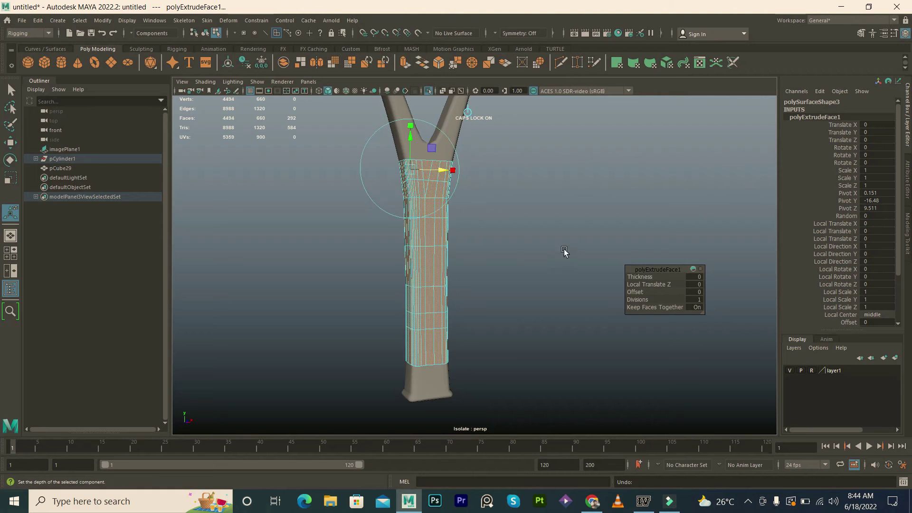
{"action": "left_click_drag", "start_coordinate": [628, 273], "coordinate": [532, 225]}
{"action": "scroll", "coordinate": [494, 175], "scroll_direction": "up", "scroll_amount": 2}
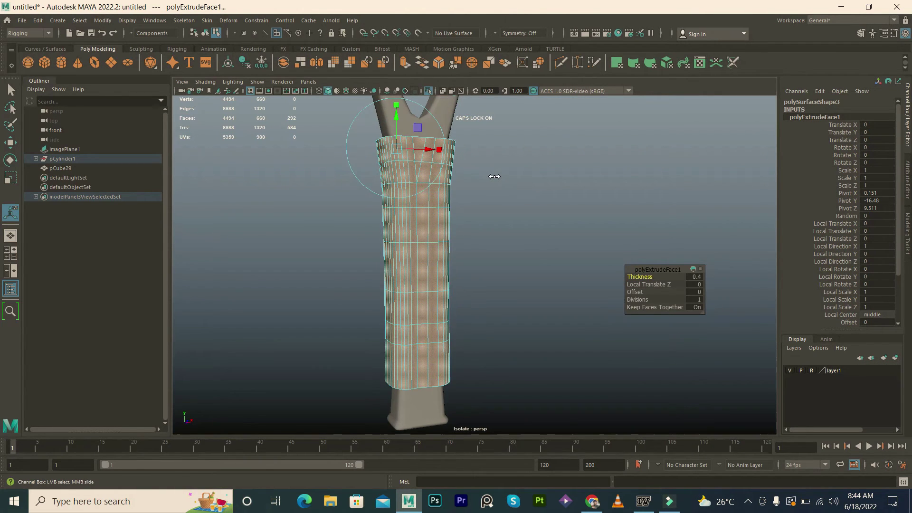
Step: Move the grip shell's extruded top faces down
{"action": "left_click_drag", "start_coordinate": [398, 121], "coordinate": [398, 133]}
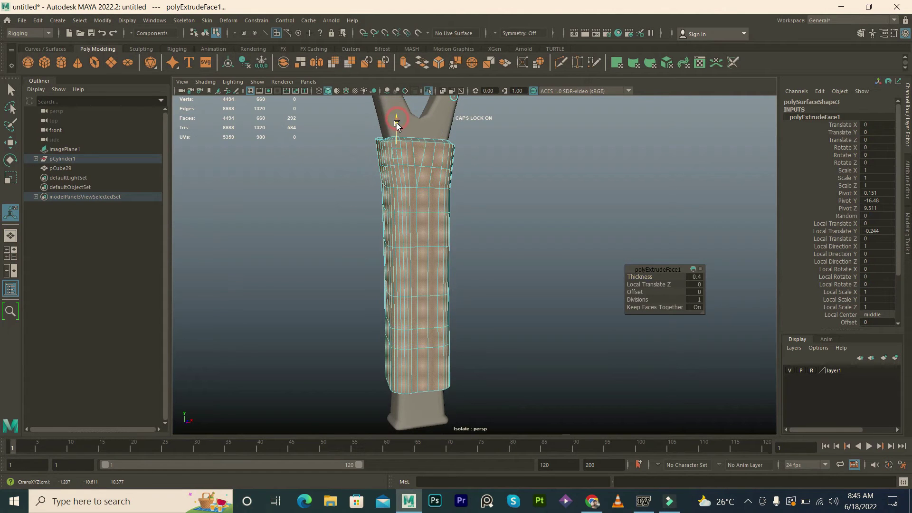
{"action": "key", "text": "ctrl+z"}
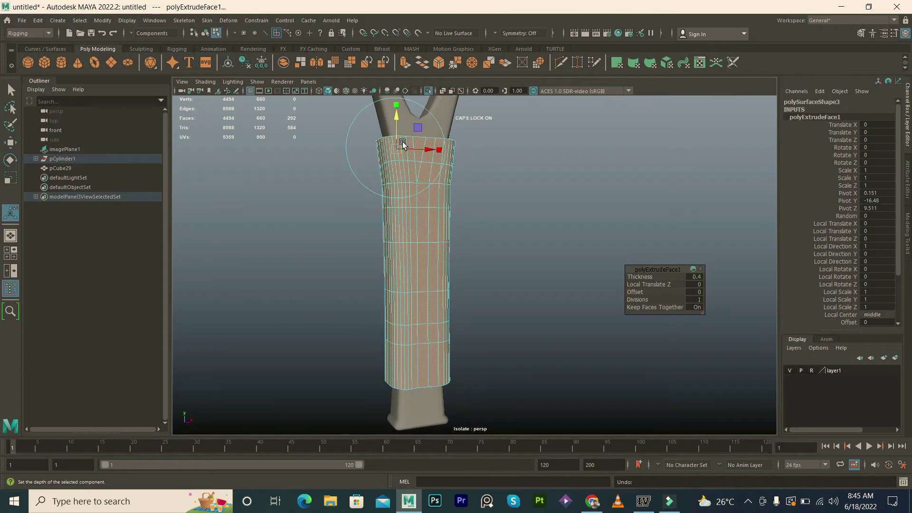
{"action": "key", "text": "w"}
{"action": "left_click_drag", "start_coordinate": [423, 218], "coordinate": [429, 246]}
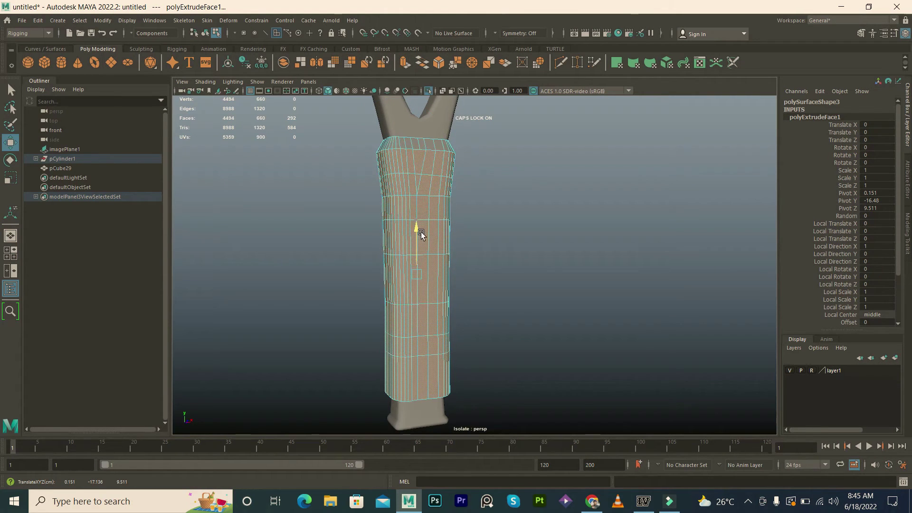
{"action": "left_click", "coordinate": [463, 222]}
{"action": "mouse_move", "coordinate": [465, 224]}
{"action": "left_mouse_down", "text": "alt"}
{"action": "mouse_move", "coordinate": [332, 239]}
{"action": "mouse_move", "coordinate": [443, 234]}
{"action": "mouse_move", "coordinate": [422, 224]}
{"action": "mouse_move", "coordinate": [483, 269]}
{"action": "left_mouse_up", "text": "alt"}
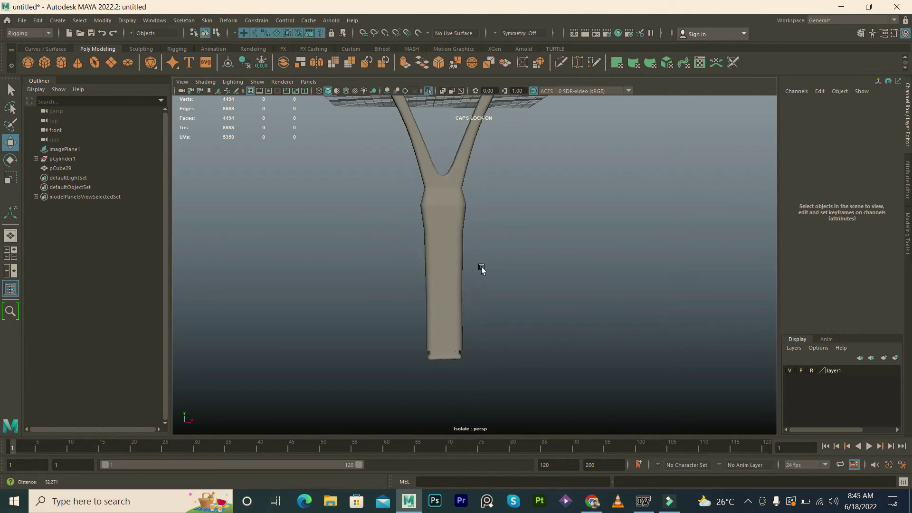
Step: In face mode, marquee-select several bands of faces along the grip, including the bottom band
{"action": "left_click", "coordinate": [440, 264]}
{"action": "scroll", "coordinate": [452, 281], "scroll_direction": "up", "scroll_amount": 2}
{"action": "key", "text": "F11"}
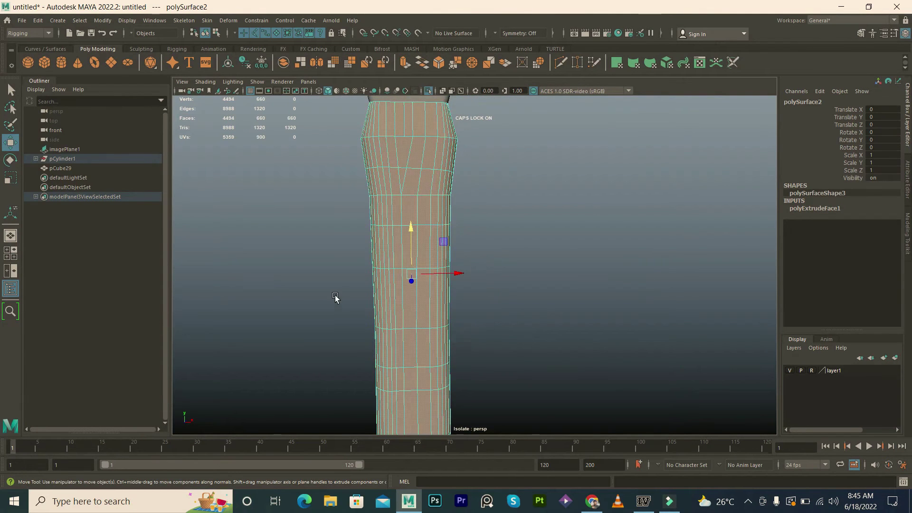
{"action": "left_click_drag", "start_coordinate": [335, 296], "coordinate": [517, 304]}
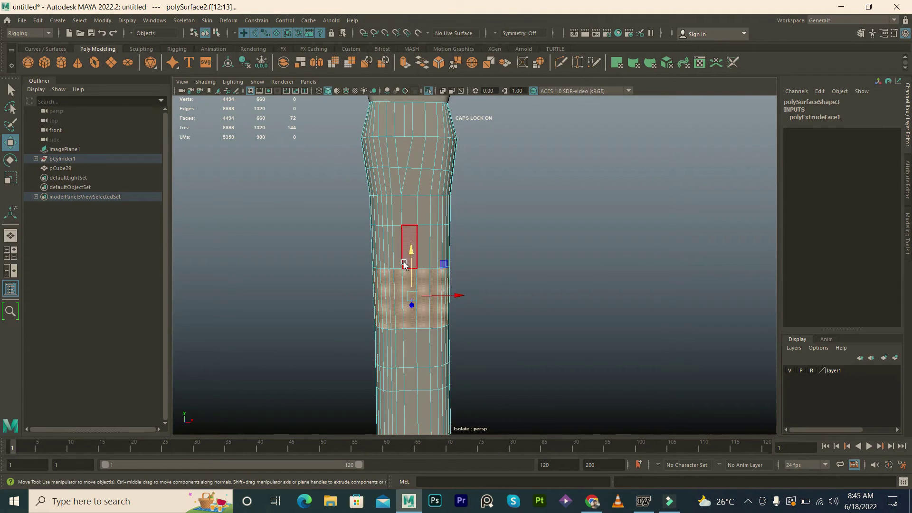
{"action": "middle_click_drag", "start_coordinate": [408, 261], "coordinate": [416, 221], "text": "alt"}
{"action": "left_click_drag", "start_coordinate": [376, 377], "coordinate": [549, 383]}
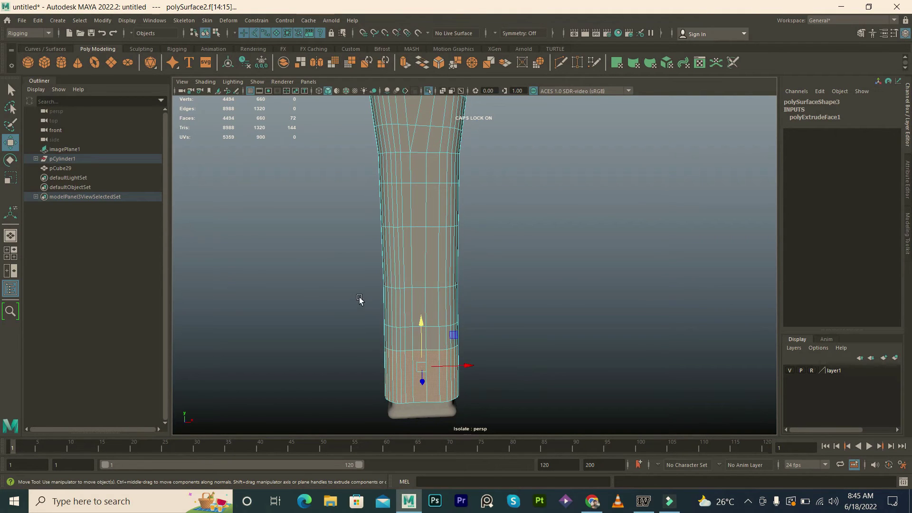
{"action": "left_click_drag", "start_coordinate": [373, 299], "coordinate": [509, 314]}
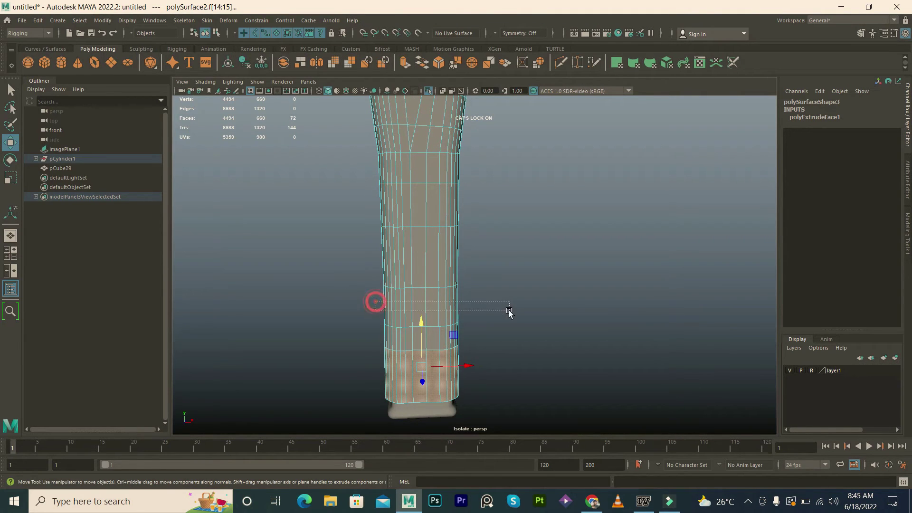
{"action": "left_click_drag", "start_coordinate": [366, 300], "coordinate": [481, 314]}
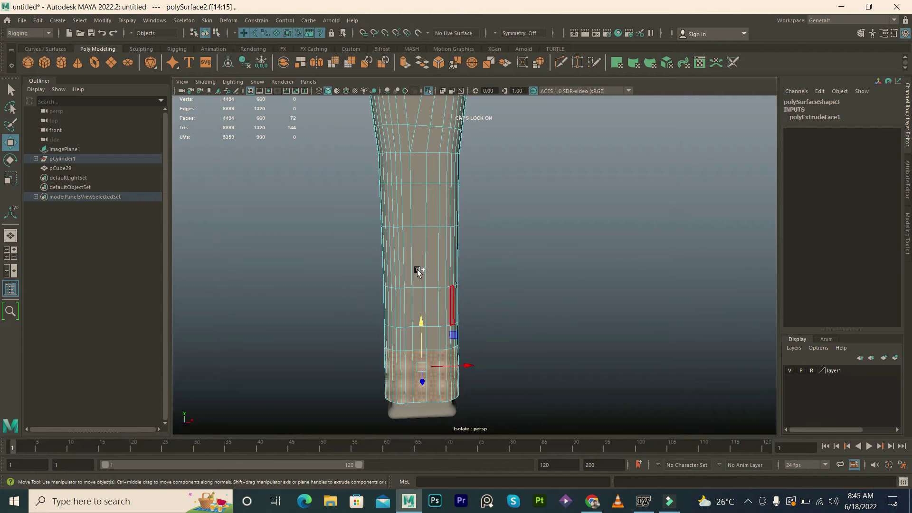
{"action": "right_click_drag", "start_coordinate": [362, 280], "coordinate": [360, 302], "text": "shift"}
{"action": "mouse_move", "coordinate": [361, 303]}
{"action": "left_mouse_down"}
{"action": "mouse_move", "coordinate": [488, 303]}
{"action": "mouse_move", "coordinate": [346, 320]}
{"action": "left_mouse_up"}
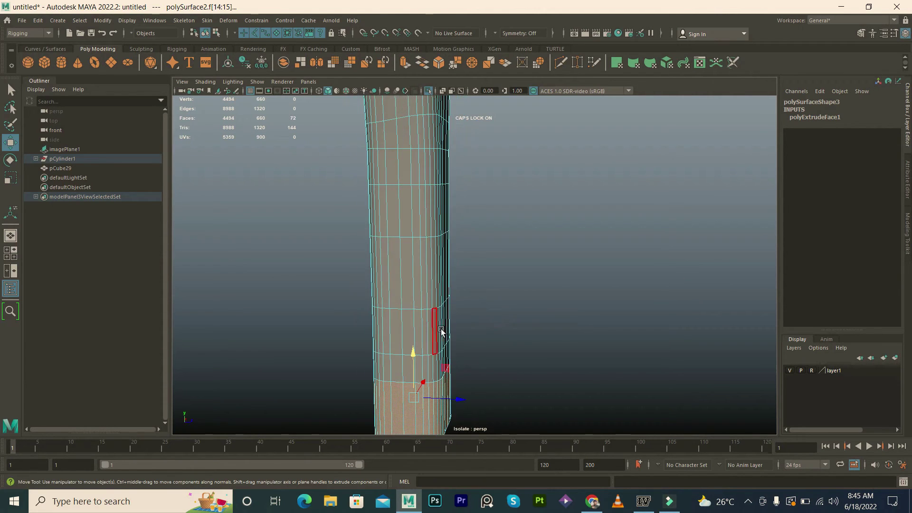
{"action": "left_click_drag", "start_coordinate": [356, 310], "coordinate": [513, 330]}
Step: Add further face rings higher up the handle to the band selection
{"action": "left_click_drag", "start_coordinate": [358, 393], "coordinate": [505, 430], "text": "ctrl"}
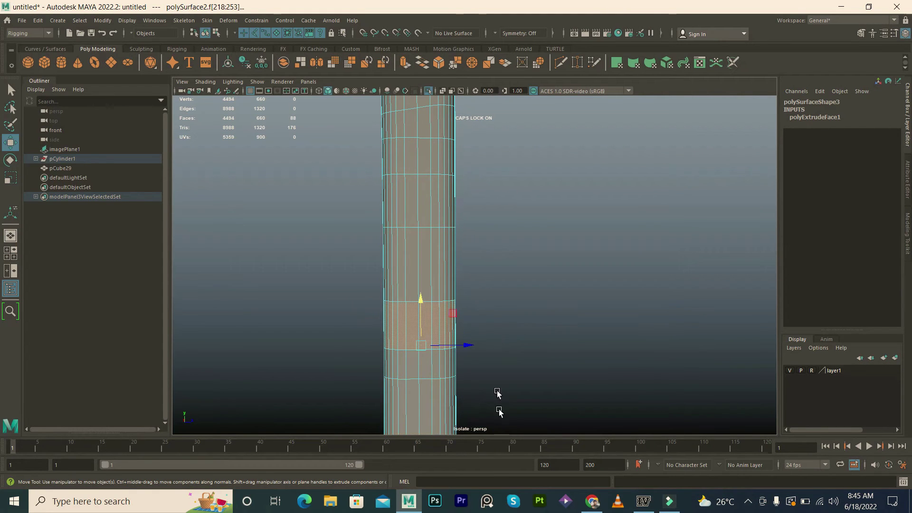
{"action": "left_click_drag", "start_coordinate": [359, 400], "coordinate": [507, 431], "text": "shift"}
{"action": "left_click_drag", "start_coordinate": [369, 206], "coordinate": [463, 209], "text": "shift"}
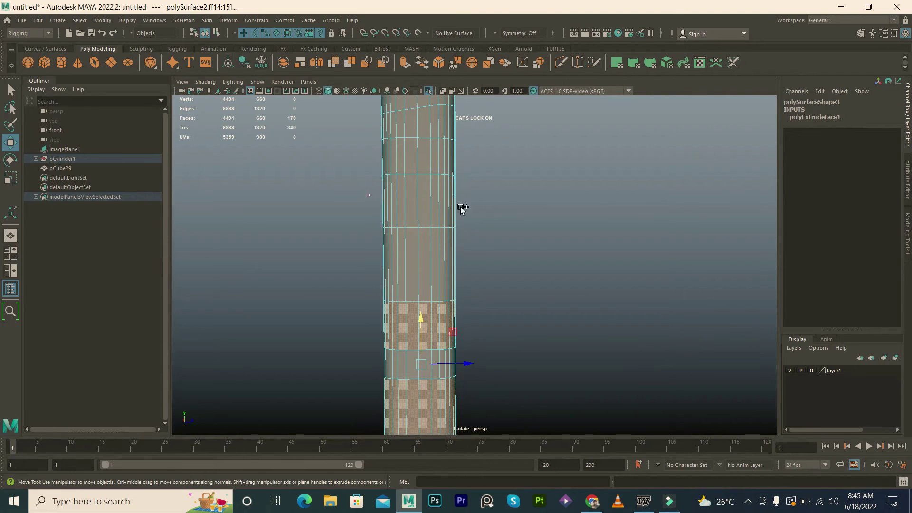
{"action": "mouse_move", "coordinate": [426, 162]}
{"action": "middle_mouse_down", "text": "alt"}
{"action": "mouse_move", "coordinate": [427, 244]}
{"action": "mouse_move", "coordinate": [396, 240]}
{"action": "middle_mouse_up", "text": "alt"}
{"action": "left_click_drag", "start_coordinate": [391, 238], "coordinate": [546, 251], "text": "shift"}
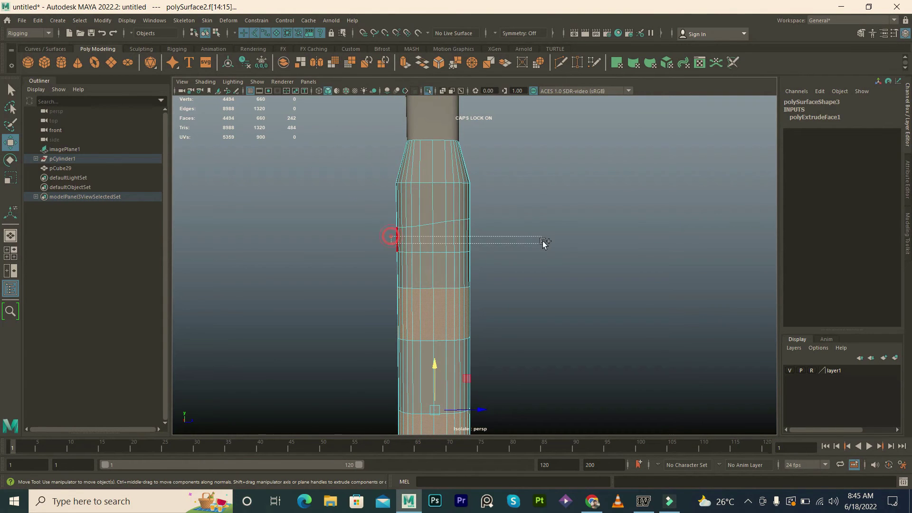
{"action": "mouse_move", "coordinate": [582, 279]}
{"action": "left_mouse_down", "text": "alt"}
{"action": "mouse_move", "coordinate": [468, 285]}
{"action": "mouse_move", "coordinate": [493, 285]}
{"action": "mouse_move", "coordinate": [498, 251]}
{"action": "left_mouse_up", "text": "alt"}
Step: Try rotating two handle edge loops, then undo back to the face band selection
{"action": "right_click_drag", "start_coordinate": [443, 279], "coordinate": [441, 259]}
{"action": "left_click", "coordinate": [451, 281]}
{"action": "double_click", "coordinate": [452, 285]}
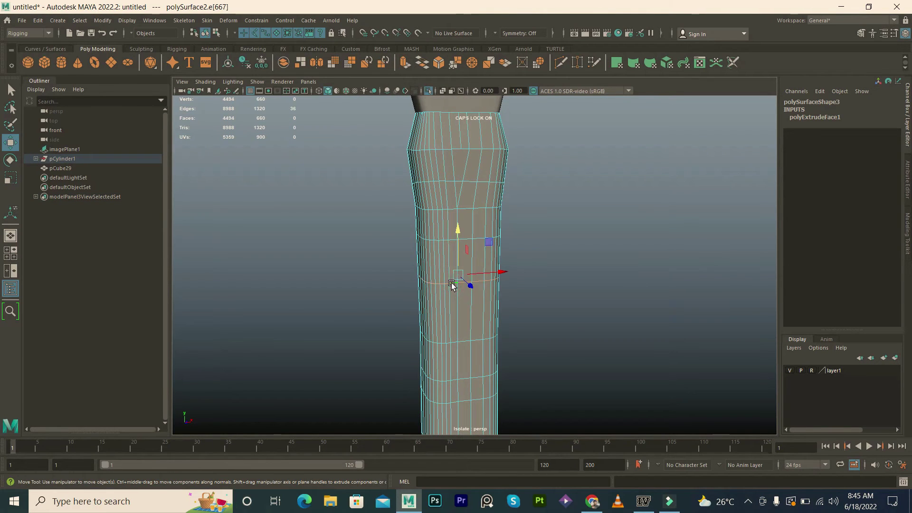
{"action": "double_click", "coordinate": [452, 240], "text": "shift"}
{"action": "key", "text": "e"}
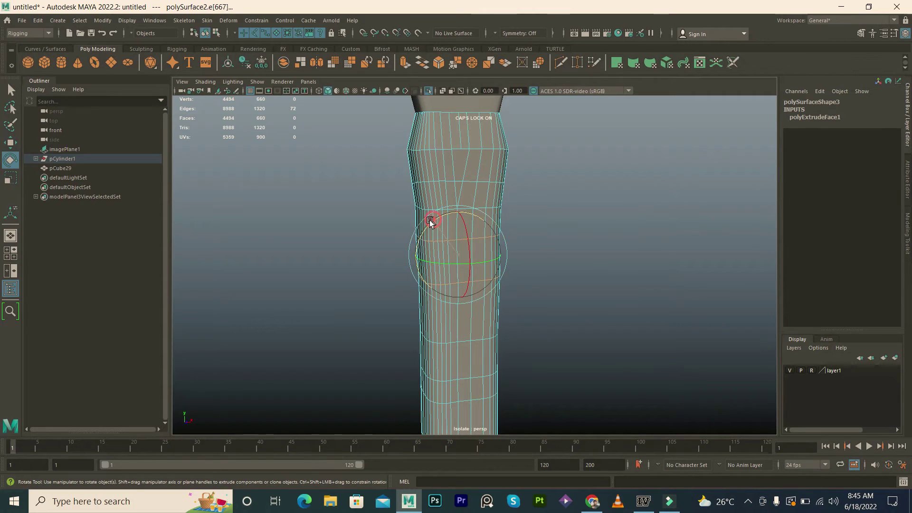
{"action": "key", "text": "ctrl+z"}
{"action": "key", "text": "q"}
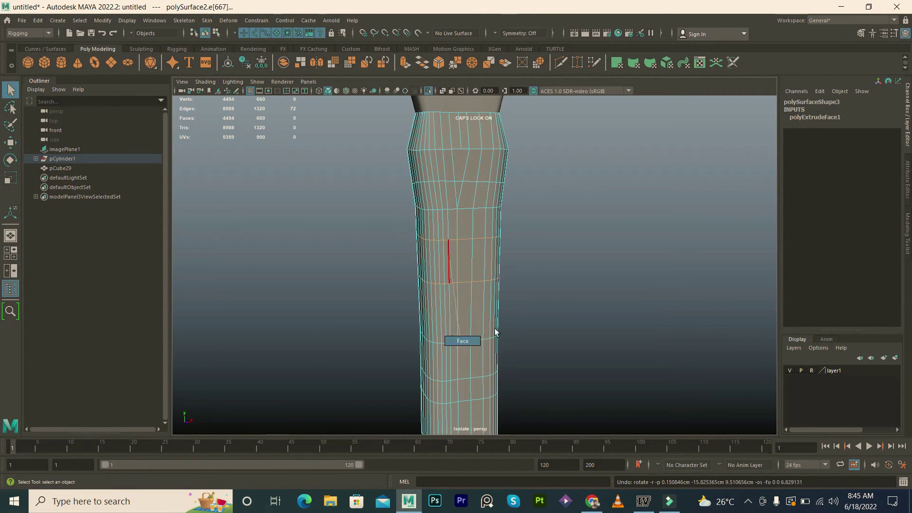
{"action": "key", "text": "F11"}
{"action": "scroll", "coordinate": [543, 303], "scroll_direction": "down", "scroll_amount": 2}
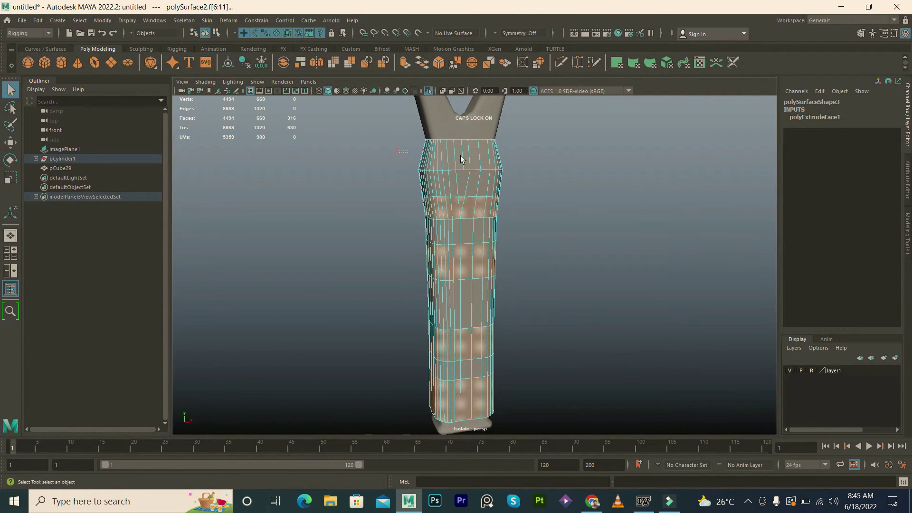
Step: Add the top band and extrude all selected bands outward with Thickness 0.1
{"action": "double_click", "coordinate": [415, 141], "text": "shift"}
{"action": "key", "text": "ctrl+e"}
{"action": "left_click", "coordinate": [517, 208]}
{"action": "middle_click_drag", "start_coordinate": [598, 216], "coordinate": [600, 215]}
Step: Squash the extruded ridge bands slightly in Y and tilt them a little
{"action": "left_click", "coordinate": [492, 183]}
{"action": "key", "text": "r"}
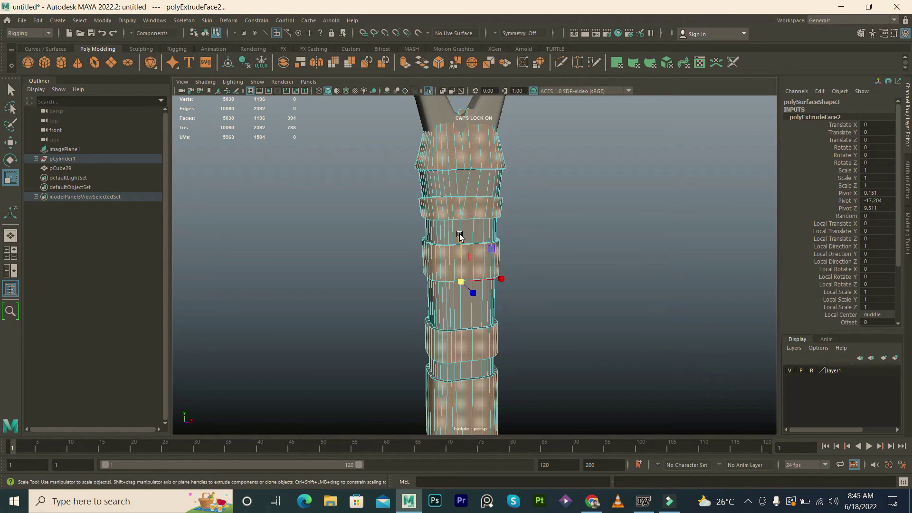
{"action": "left_click_drag", "start_coordinate": [459, 236], "coordinate": [460, 241]}
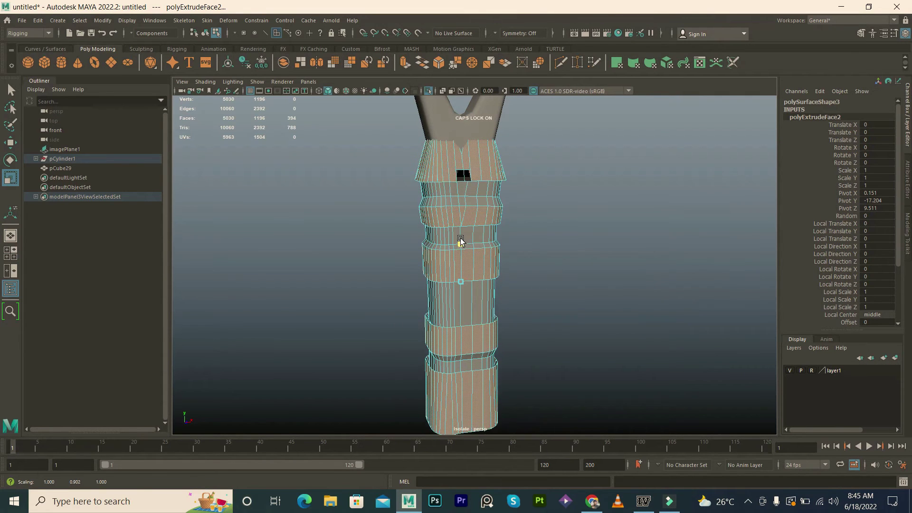
{"action": "key", "text": "e"}
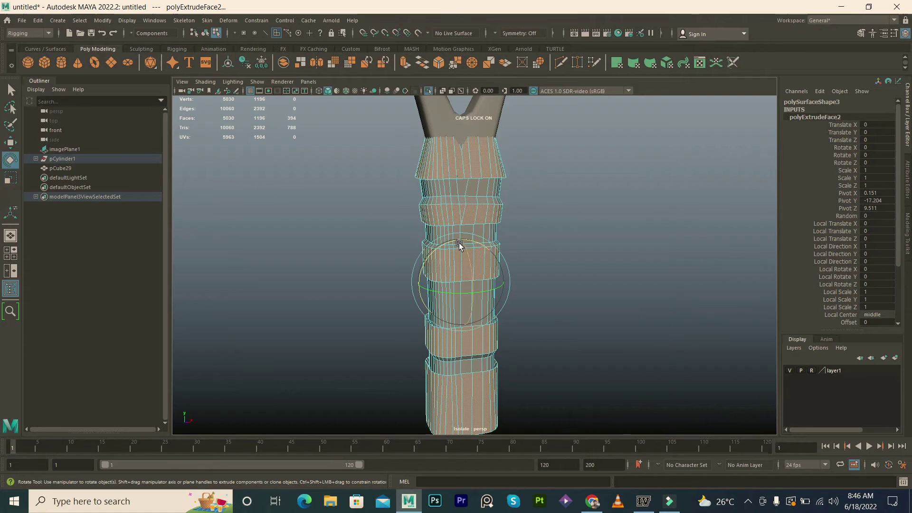
{"action": "left_click_drag", "start_coordinate": [460, 244], "coordinate": [457, 242]}
Step: Select the grip mesh and preview it smoothed with the 3 key
{"action": "key", "text": "F8"}
{"action": "left_click", "coordinate": [558, 256]}
{"action": "mouse_move", "coordinate": [557, 256]}
{"action": "left_mouse_down", "text": "alt"}
{"action": "mouse_move", "coordinate": [473, 252]}
{"action": "mouse_move", "coordinate": [494, 279]}
{"action": "left_mouse_up", "text": "alt"}
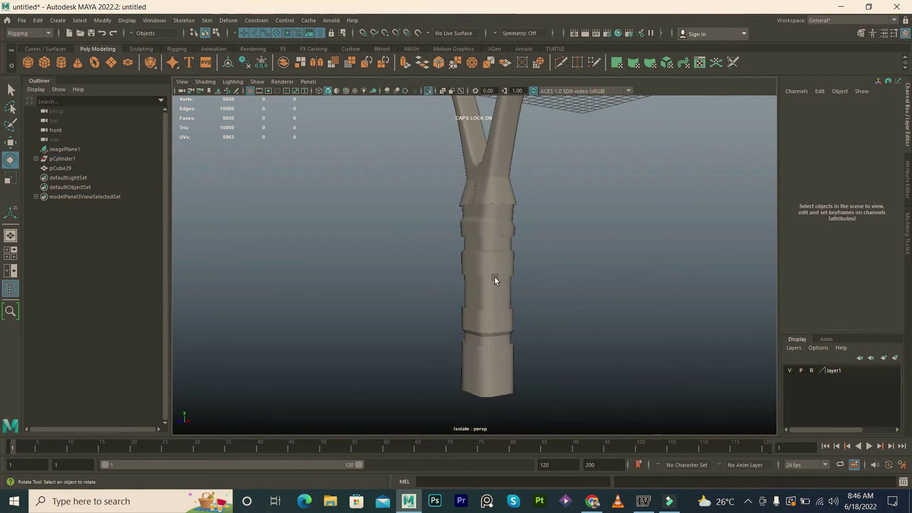
{"action": "left_click", "coordinate": [494, 279]}
{"action": "key", "text": "f"}
{"action": "key", "text": "3"}
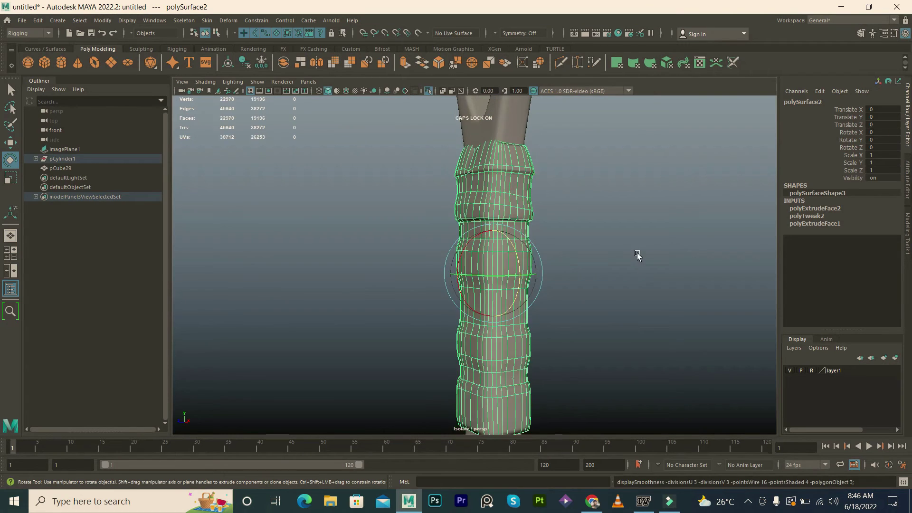
{"action": "left_click", "coordinate": [637, 255]}
{"action": "left_click_drag", "start_coordinate": [522, 270], "coordinate": [528, 272], "text": "alt"}
{"action": "left_click", "coordinate": [485, 267]}
Step: Turn off the smooth preview and insert two new edge loops around the handle
{"action": "key", "text": "ctrl+z"}
{"action": "key", "text": "ctrl+z"}
{"action": "key", "text": "1"}
{"action": "left_click", "coordinate": [547, 284]}
{"action": "right_click_drag", "start_coordinate": [494, 299], "coordinate": [468, 315], "text": "shift"}
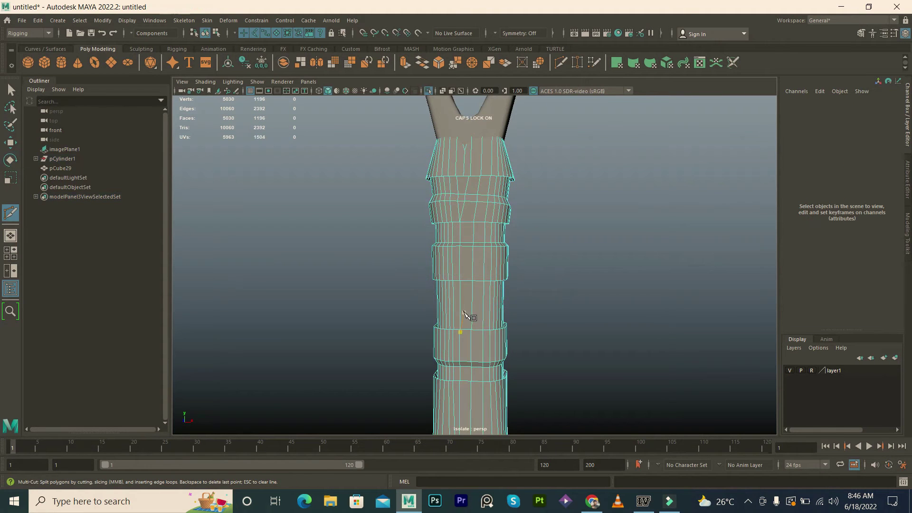
{"action": "left_click", "coordinate": [448, 302], "text": "ctrl"}
{"action": "left_click", "coordinate": [448, 302], "text": "ctrl"}
{"action": "key", "text": "w"}
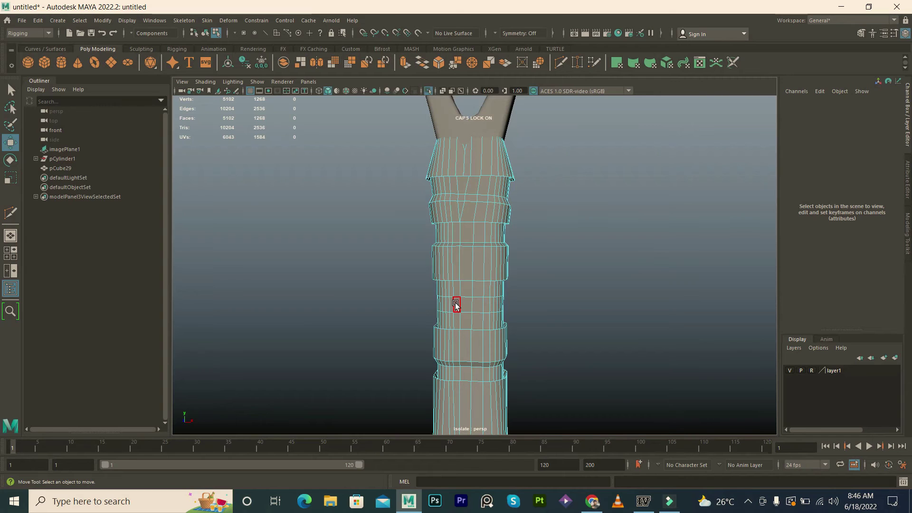
Step: Slide one new loop up the handle and select the face ring between the loops
{"action": "double_click", "coordinate": [457, 297]}
{"action": "left_click_drag", "start_coordinate": [472, 258], "coordinate": [473, 254]}
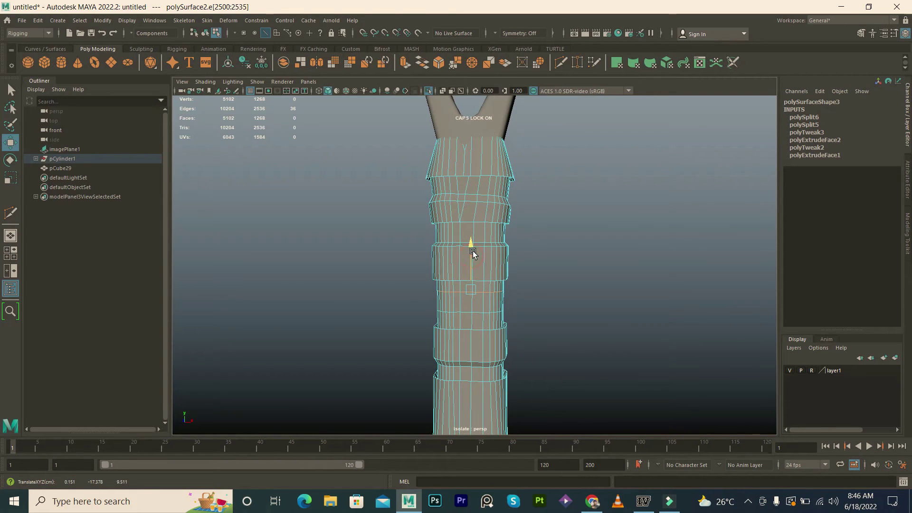
{"action": "double_click", "coordinate": [465, 332]}
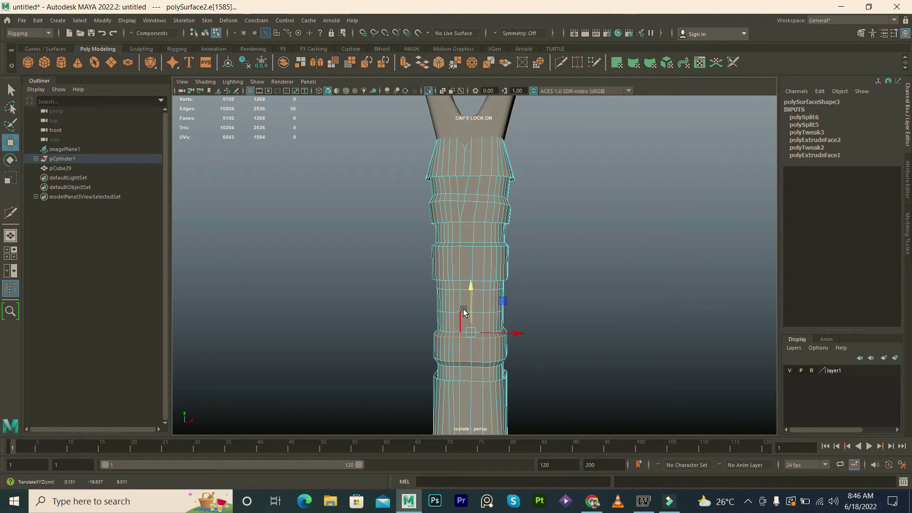
{"action": "double_click", "coordinate": [477, 306]}
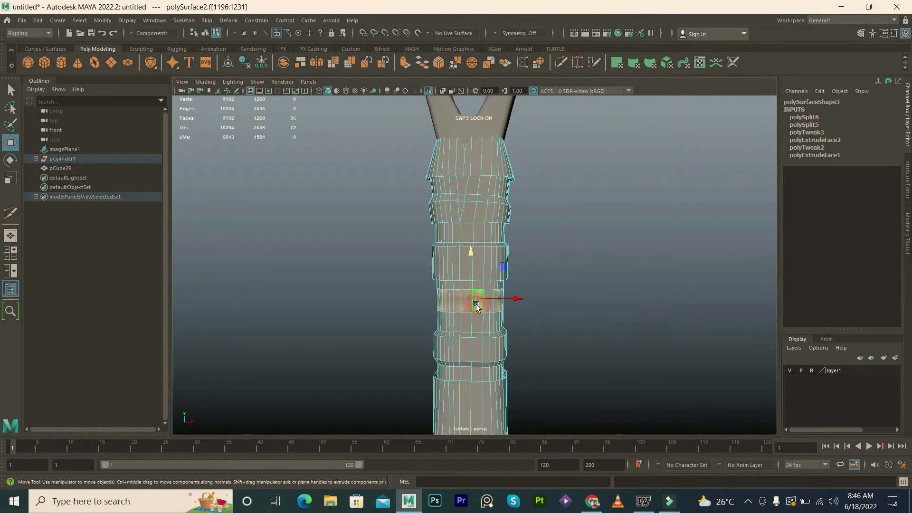
Step: Extrude the face ring outward with Thickness 0.2 into another ridge
{"action": "key", "text": "ctrl+e"}
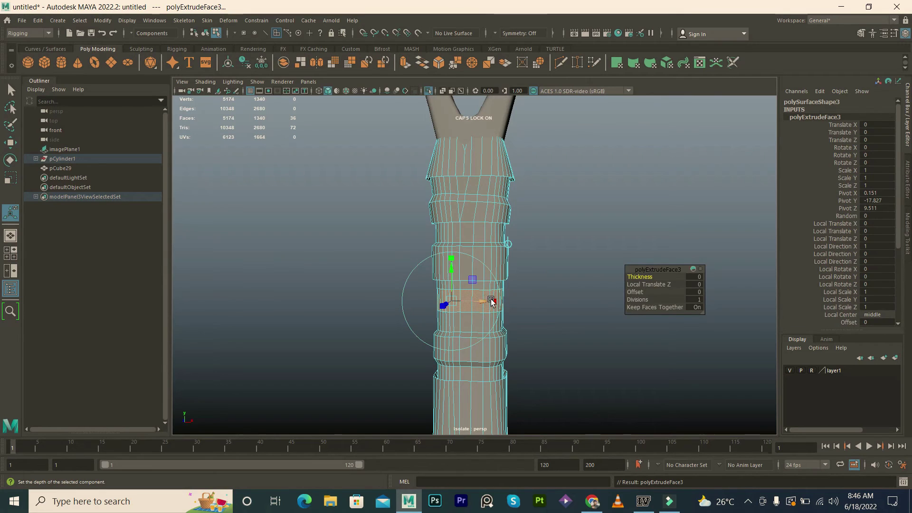
{"action": "left_click", "coordinate": [481, 301]}
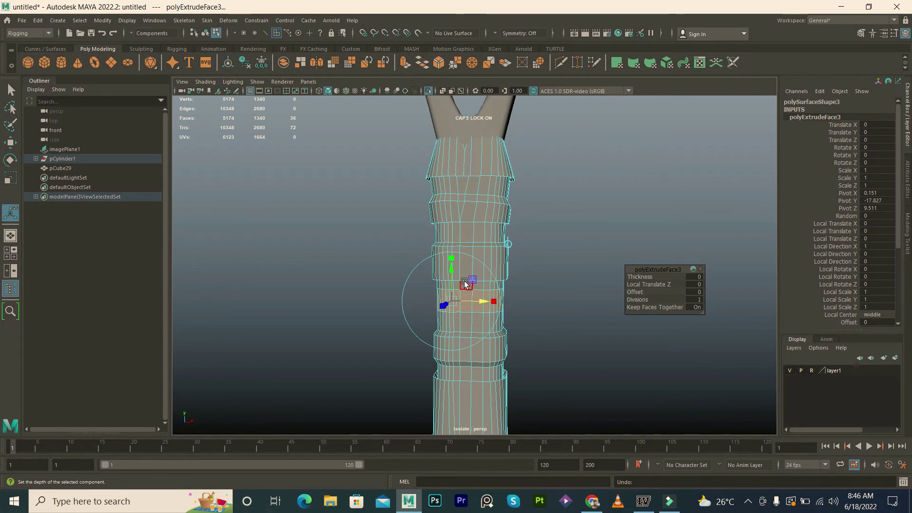
{"action": "left_click", "coordinate": [630, 279]}
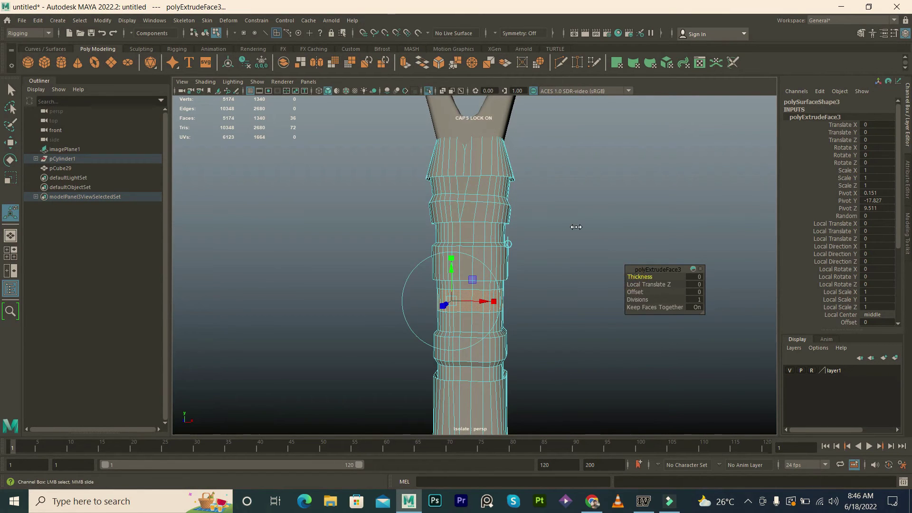
{"action": "middle_click_drag", "start_coordinate": [575, 226], "coordinate": [575, 227]}
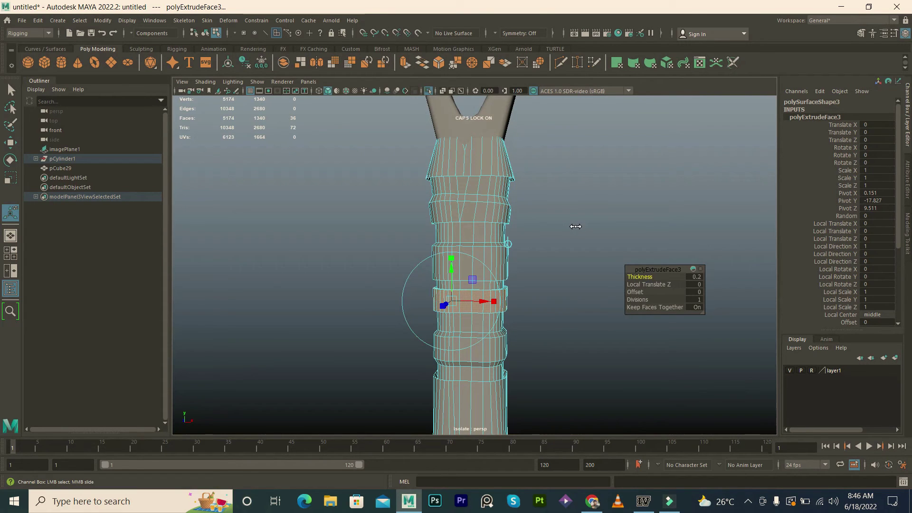
{"action": "left_click", "coordinate": [614, 194]}
{"action": "left_click", "coordinate": [477, 201]}
{"action": "left_click_drag", "start_coordinate": [464, 176], "coordinate": [473, 229], "text": "alt"}
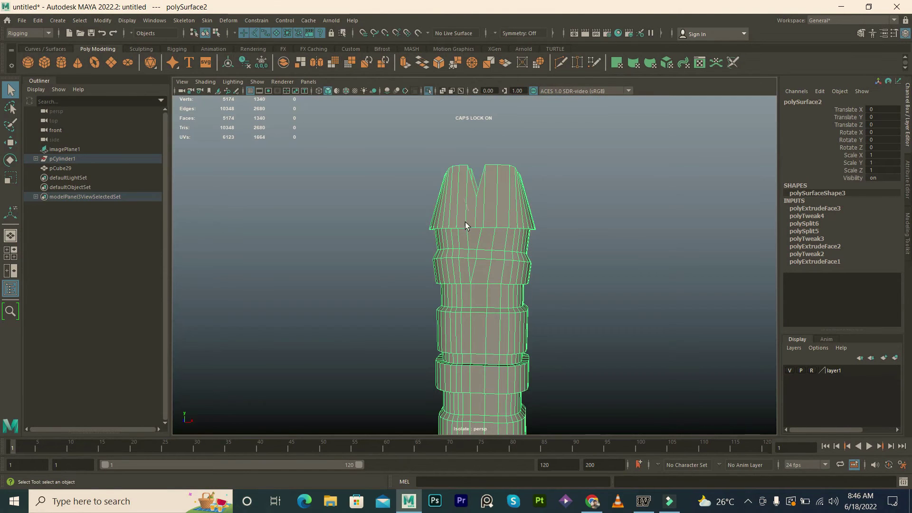
Step: Delete the faces capping the grip's top to open it
{"action": "key", "text": "F11"}
{"action": "left_click_drag", "start_coordinate": [391, 143], "coordinate": [604, 214]}
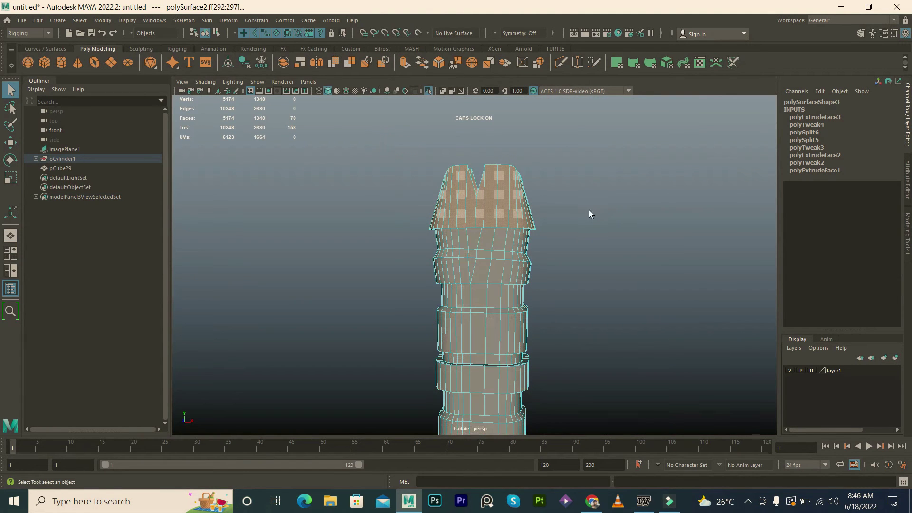
{"action": "key", "text": "Delete"}
{"action": "left_click_drag", "start_coordinate": [480, 229], "coordinate": [580, 242], "text": "alt"}
{"action": "double_click", "coordinate": [479, 266]}
Step: Apply Mesh > Smooth to the grip mesh
{"action": "key", "text": "F8"}
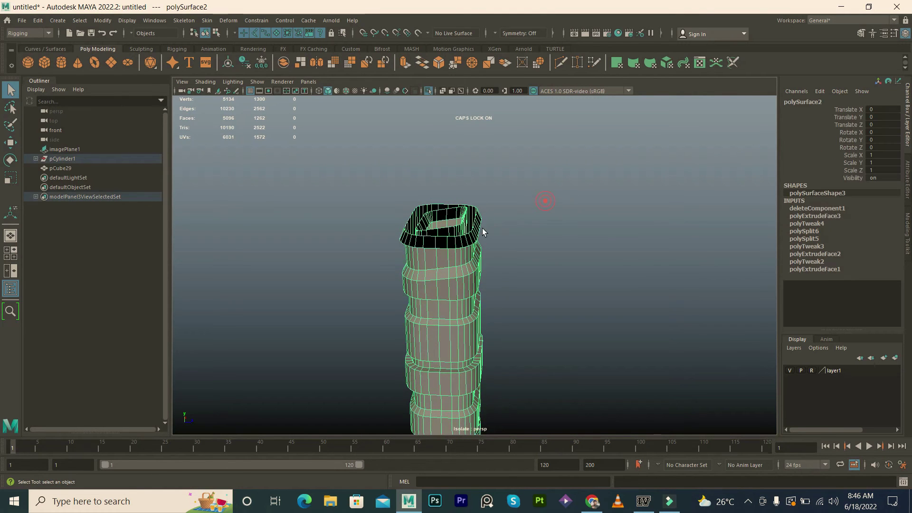
{"action": "left_click", "coordinate": [463, 237]}
{"action": "right_click_drag", "start_coordinate": [447, 243], "coordinate": [435, 284], "text": "shift"}
{"action": "left_click", "coordinate": [520, 258]}
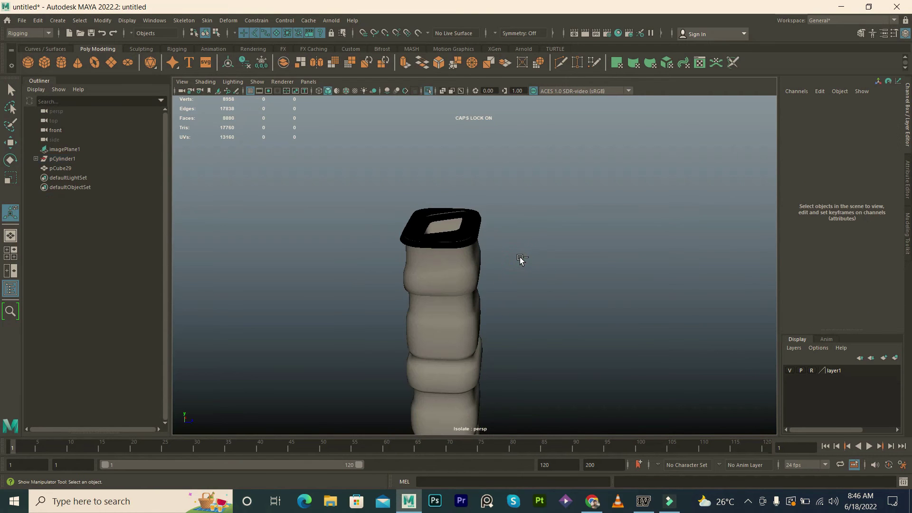
Step: Show the full racket again and delete the grip's top rim face loop
{"action": "key", "text": "ctrl+1"}
{"action": "scroll", "coordinate": [472, 302], "scroll_direction": "up", "scroll_amount": 3}
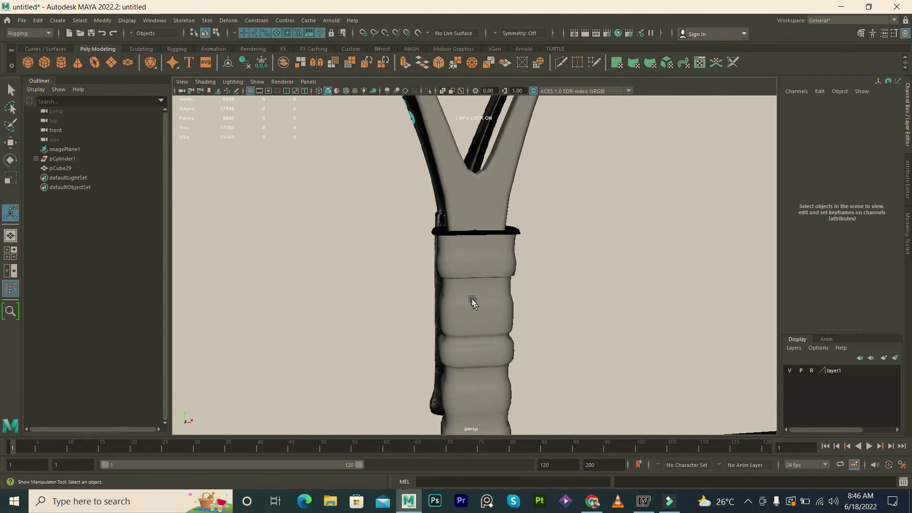
{"action": "left_click", "coordinate": [473, 302]}
{"action": "left_click_drag", "start_coordinate": [472, 302], "coordinate": [487, 207], "text": "alt"}
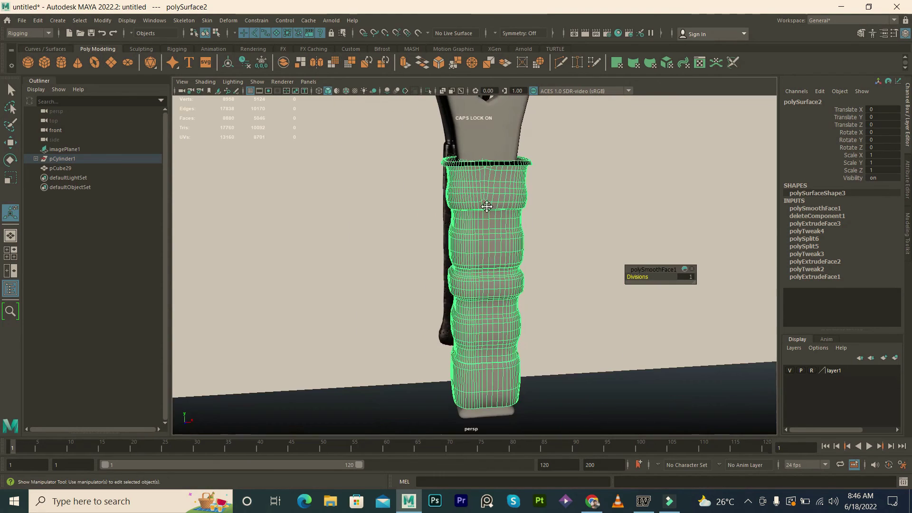
{"action": "key", "text": "q"}
{"action": "scroll", "coordinate": [487, 207], "scroll_direction": "up", "scroll_amount": 5}
{"action": "left_click", "coordinate": [478, 233]}
{"action": "double_click", "coordinate": [491, 233]}
{"action": "key", "text": "Delete"}
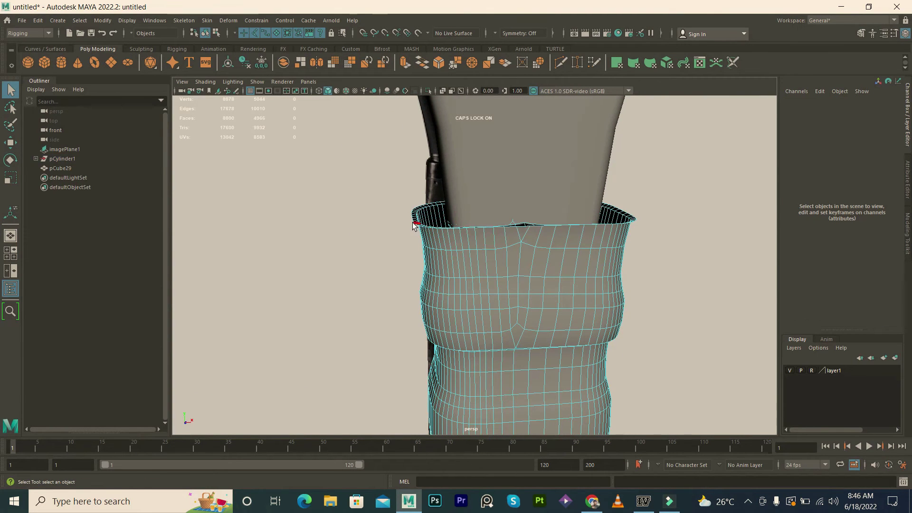
{"action": "key", "text": "F8"}
{"action": "scroll", "coordinate": [428, 213], "scroll_direction": "down", "scroll_amount": 5}
Step: Scale the grip mesh to about 0.768 in X and Z to slim it
{"action": "scroll", "coordinate": [552, 321], "scroll_direction": "down", "scroll_amount": 3}
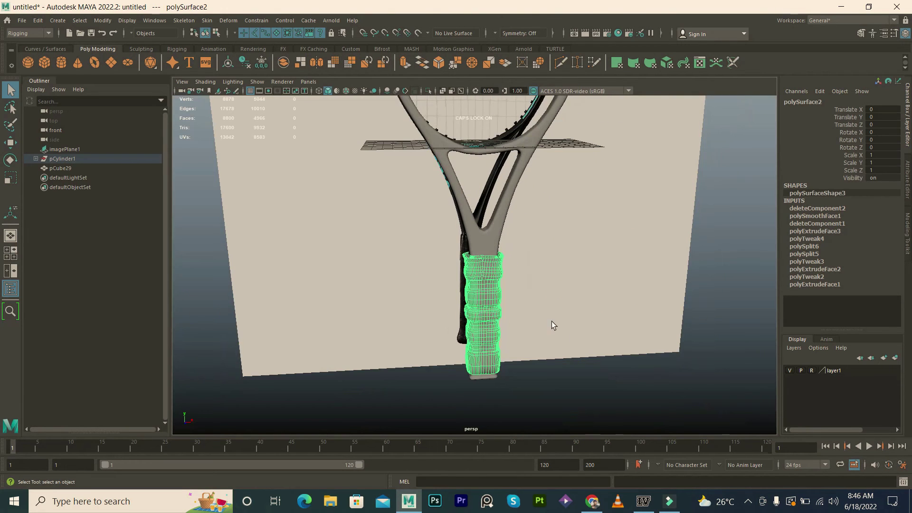
{"action": "left_click", "coordinate": [633, 376]}
{"action": "scroll", "coordinate": [497, 317], "scroll_direction": "up", "scroll_amount": 5}
{"action": "left_click", "coordinate": [498, 317]}
{"action": "key", "text": "r"}
{"action": "mouse_move", "coordinate": [529, 324]}
{"action": "left_mouse_down"}
{"action": "mouse_move", "coordinate": [518, 317]}
{"action": "mouse_move", "coordinate": [557, 352]}
{"action": "mouse_move", "coordinate": [503, 327]}
{"action": "left_mouse_up"}
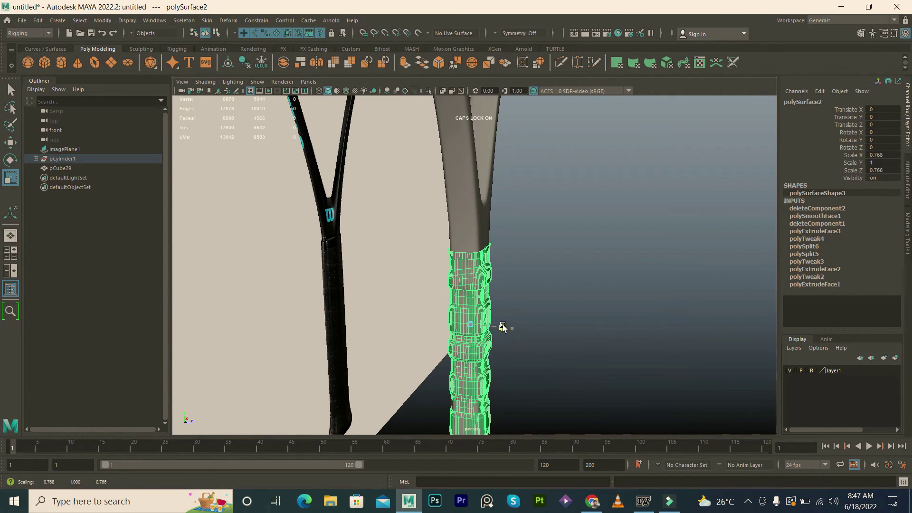
{"action": "left_click", "coordinate": [577, 338]}
Step: Orbit out to the whole racket and switch the panel to the front view over the reference
{"action": "left_click_drag", "start_coordinate": [642, 310], "coordinate": [642, 305], "text": "alt"}
{"action": "right_click_drag", "start_coordinate": [642, 306], "coordinate": [490, 322], "text": "alt"}
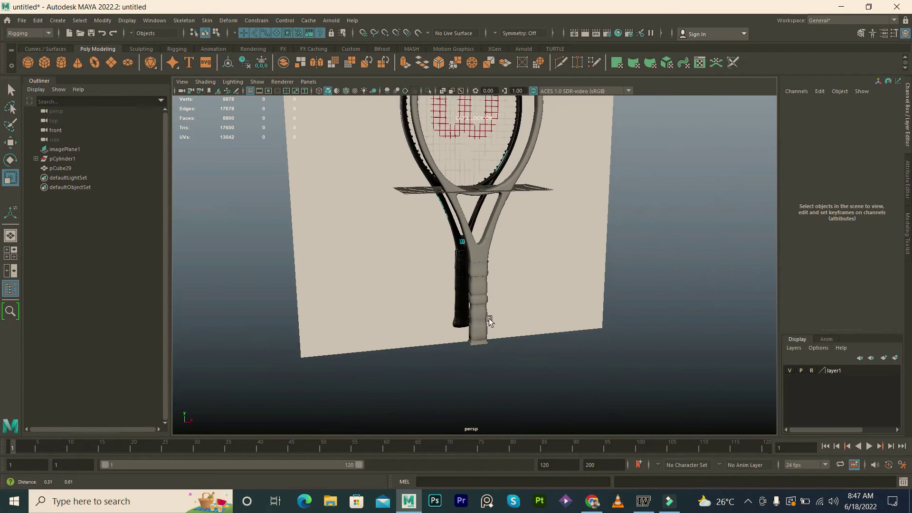
{"action": "scroll", "coordinate": [489, 321], "scroll_direction": "up", "scroll_amount": 2}
{"action": "scroll", "coordinate": [495, 326], "scroll_direction": "up", "scroll_amount": 2}
{"action": "left_click", "coordinate": [487, 366]}
{"action": "left_click", "coordinate": [626, 377]}
{"action": "mouse_move", "coordinate": [484, 374]}
{"action": "left_mouse_down", "text": "alt"}
{"action": "mouse_move", "coordinate": [509, 412]}
{"action": "mouse_move", "coordinate": [483, 235]}
{"action": "mouse_move", "coordinate": [487, 302]}
{"action": "mouse_move", "coordinate": [493, 271]}
{"action": "left_mouse_up", "text": "alt"}
{"action": "key", "text": "space"}
Step: Hide the reference image layer in the front view
{"action": "key", "text": "a"}
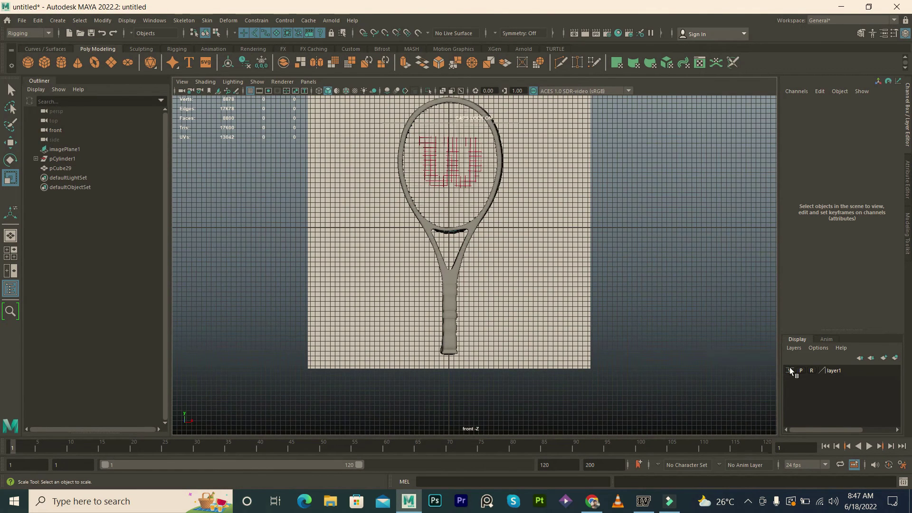
{"action": "left_click", "coordinate": [790, 370]}
{"action": "scroll", "coordinate": [467, 277], "scroll_direction": "up", "scroll_amount": 3}
Step: Raise the thin string bar to the top of the head and pull both ends to the frame
{"action": "left_click_drag", "start_coordinate": [424, 224], "coordinate": [453, 261]}
{"action": "key", "text": "w"}
{"action": "left_click_drag", "start_coordinate": [503, 222], "coordinate": [489, 187]}
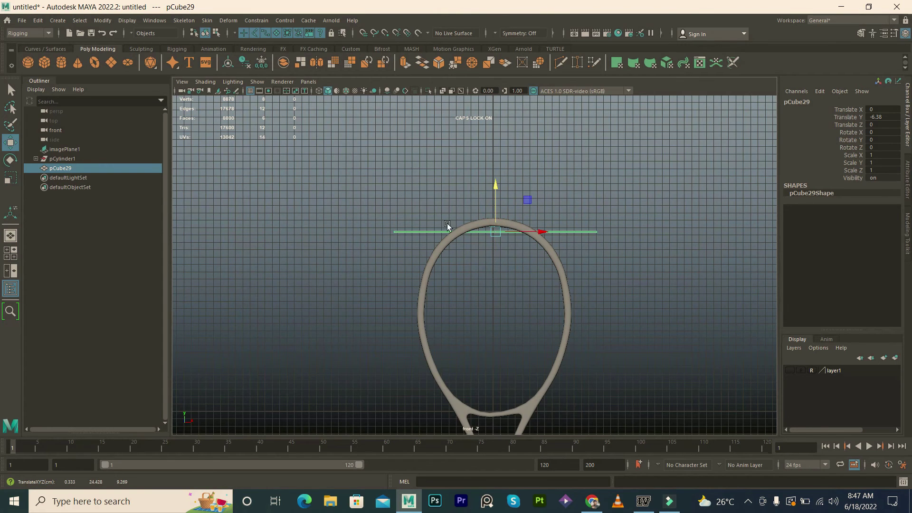
{"action": "scroll", "coordinate": [446, 223], "scroll_direction": "up", "scroll_amount": 2}
{"action": "key", "text": "F9"}
{"action": "mouse_move", "coordinate": [326, 197]}
{"action": "left_mouse_down"}
{"action": "mouse_move", "coordinate": [371, 222]}
{"action": "mouse_move", "coordinate": [478, 224]}
{"action": "left_mouse_up"}
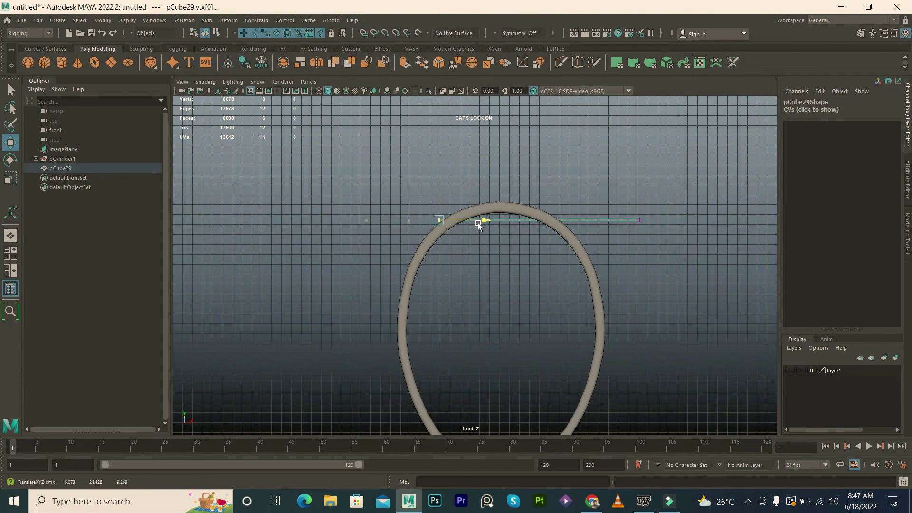
{"action": "left_click", "coordinate": [640, 220]}
{"action": "left_click_drag", "start_coordinate": [660, 220], "coordinate": [584, 211]}
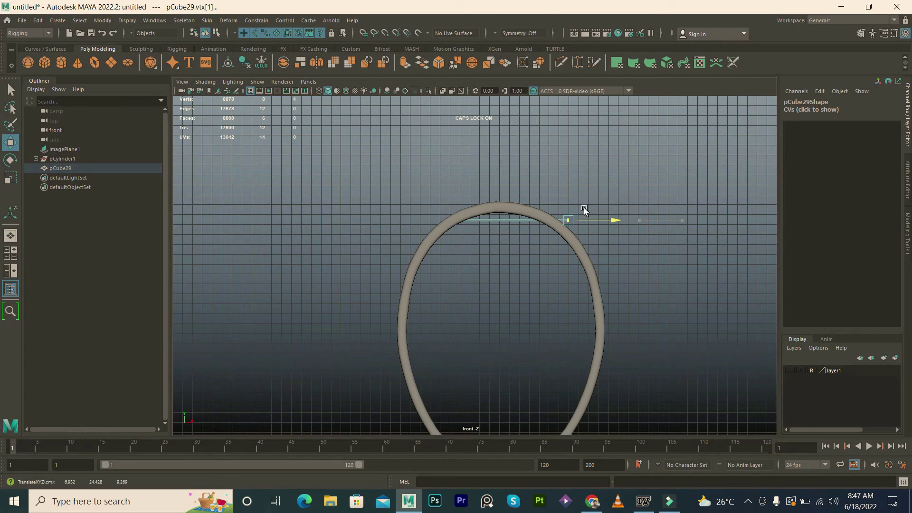
{"action": "key", "text": "F8"}
{"action": "left_click", "coordinate": [611, 177]}
{"action": "left_click", "coordinate": [508, 217]}
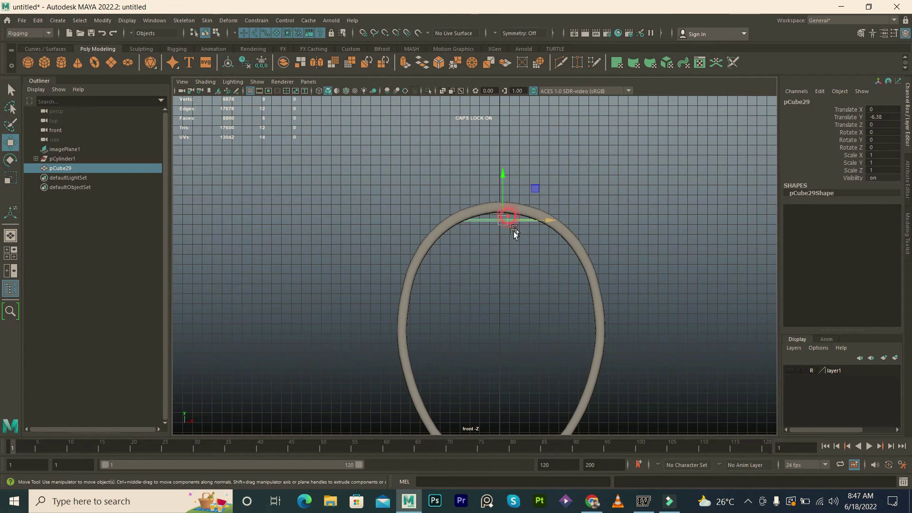
Step: Duplicate the bar and place the copy just under the top bar
{"action": "key", "text": "ctrl+d"}
{"action": "left_click_drag", "start_coordinate": [503, 176], "coordinate": [497, 189]}
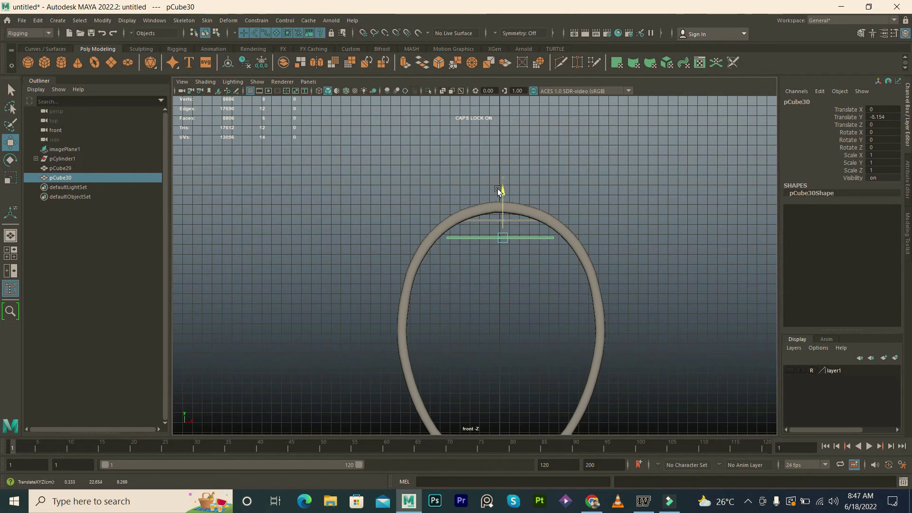
{"action": "key", "text": "r"}
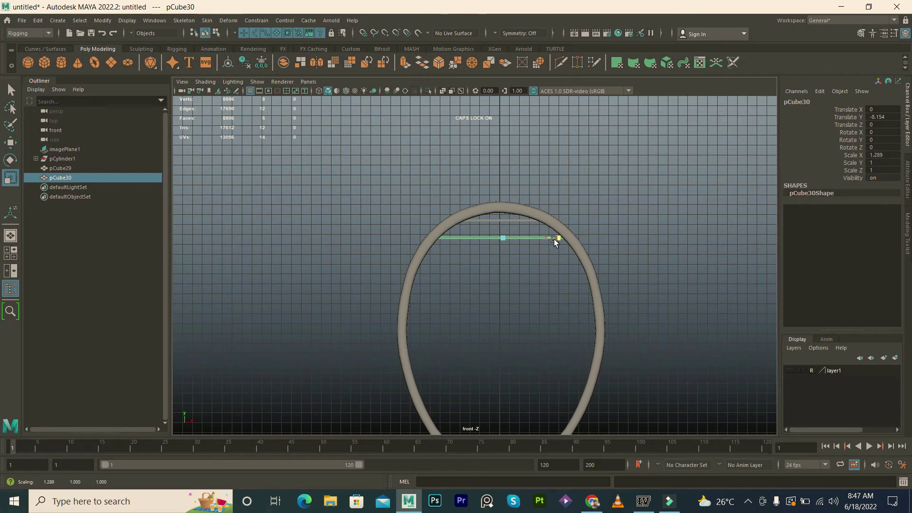
{"action": "key", "text": "w"}
{"action": "left_click_drag", "start_coordinate": [503, 191], "coordinate": [504, 185]}
{"action": "scroll", "coordinate": [539, 226], "scroll_direction": "up", "scroll_amount": 2}
{"action": "scroll", "coordinate": [539, 226], "scroll_direction": "up", "scroll_amount": 1}
Step: Add string bars one step lower down the upper head, resizing each to meet the frame
{"action": "key", "text": "r"}
{"action": "left_click_drag", "start_coordinate": [555, 219], "coordinate": [555, 269]}
{"action": "key", "text": "ctrl+d"}
{"action": "key", "text": "shift+d"}
{"action": "left_click", "coordinate": [554, 243]}
{"action": "key", "text": "shift+d"}
{"action": "key", "text": "shift+d"}
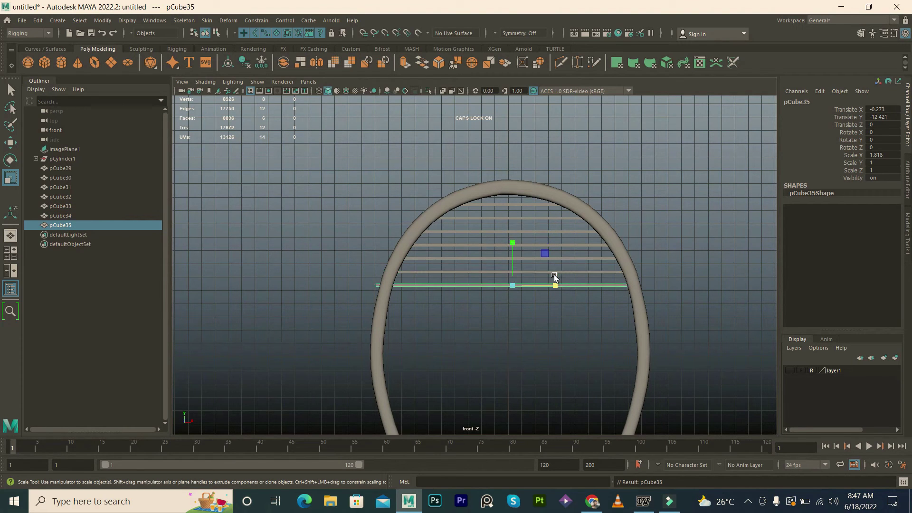
{"action": "left_click_drag", "start_coordinate": [557, 287], "coordinate": [558, 297]}
{"action": "key", "text": "shift+d"}
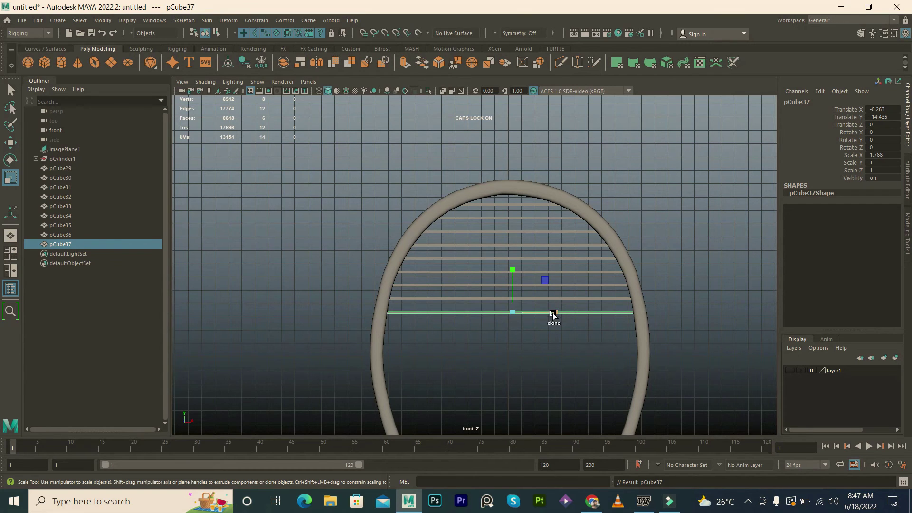
{"action": "key", "text": "shift+d"}
{"action": "key", "text": "shift+d"}
{"action": "key", "text": "shift+d"}
{"action": "key", "text": "shift+d"}
{"action": "left_click_drag", "start_coordinate": [555, 366], "coordinate": [554, 366]}
{"action": "key", "text": "shift+d"}
{"action": "middle_click_drag", "start_coordinate": [550, 384], "coordinate": [526, 308], "text": "alt"}
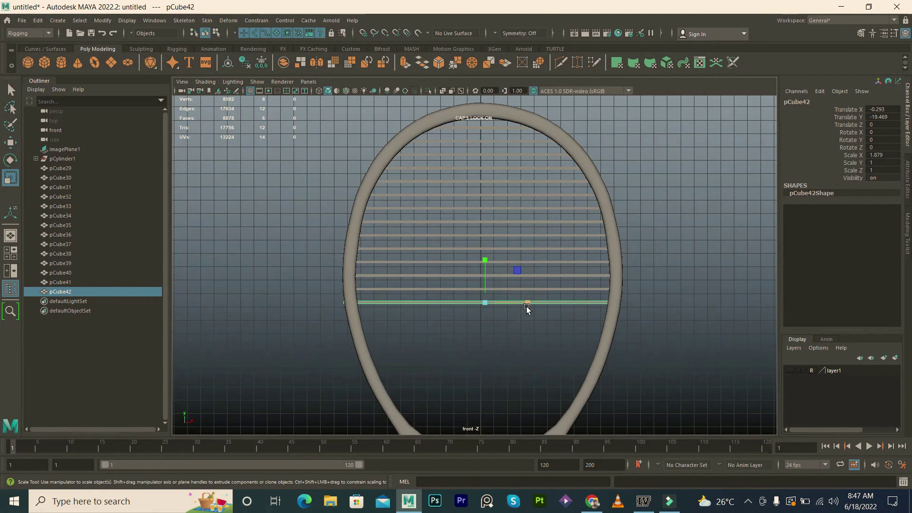
{"action": "key", "text": "shift+d"}
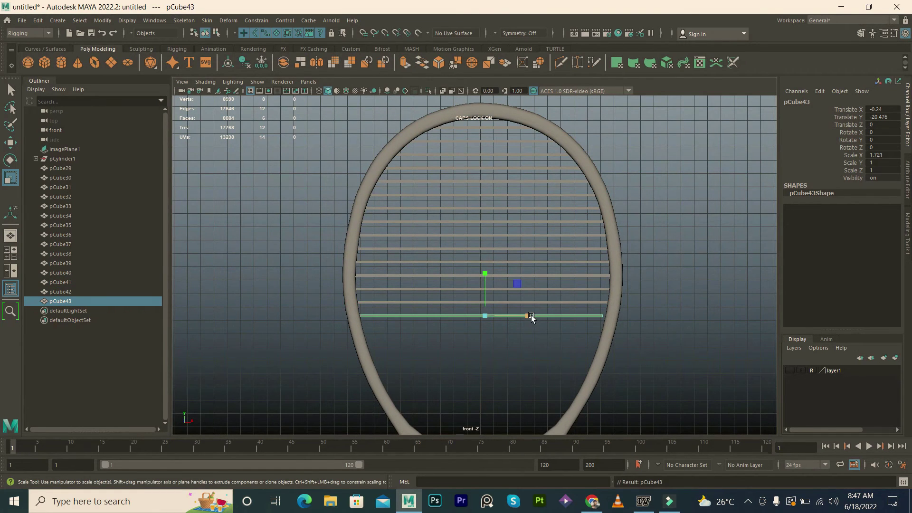
{"action": "left_click_drag", "start_coordinate": [530, 317], "coordinate": [531, 317]}
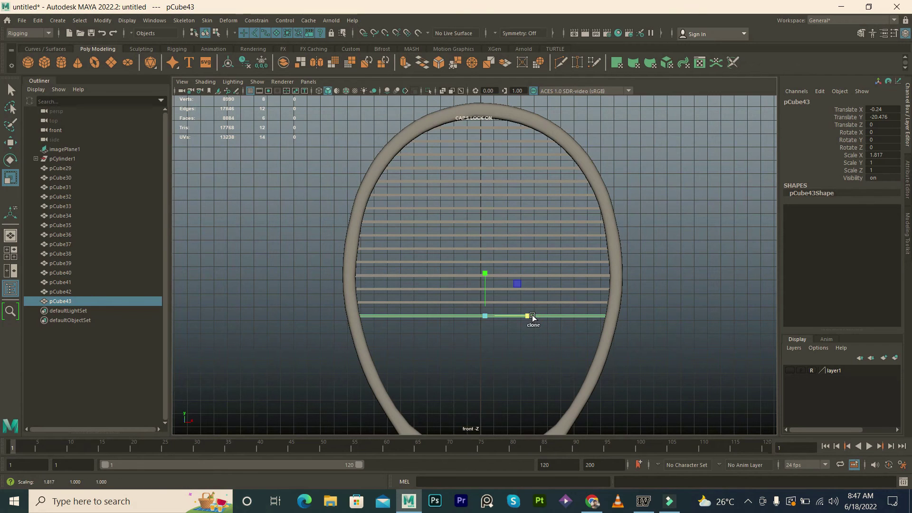
Step: Continue stacking bars down to the throat, narrowing the last ones to the tapering frame
{"action": "key", "text": "shift+d"}
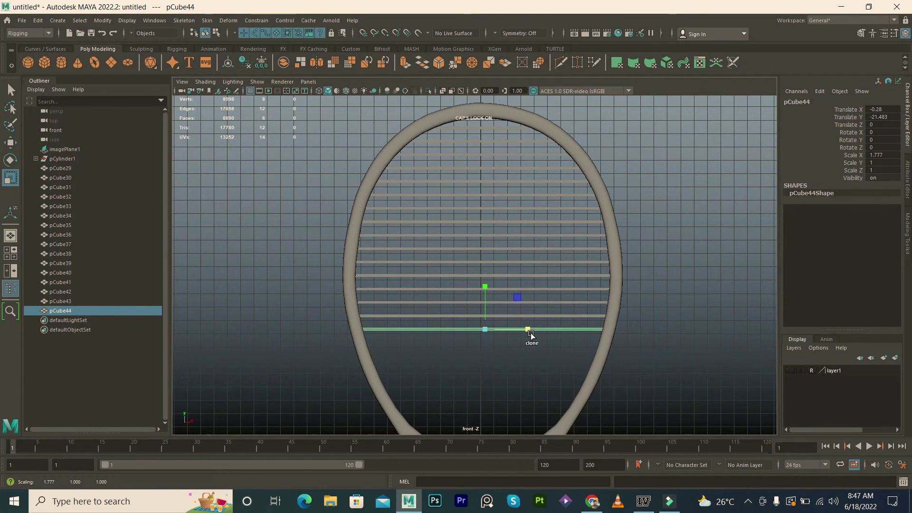
{"action": "key", "text": "shift+d"}
{"action": "key", "text": "shift+d"}
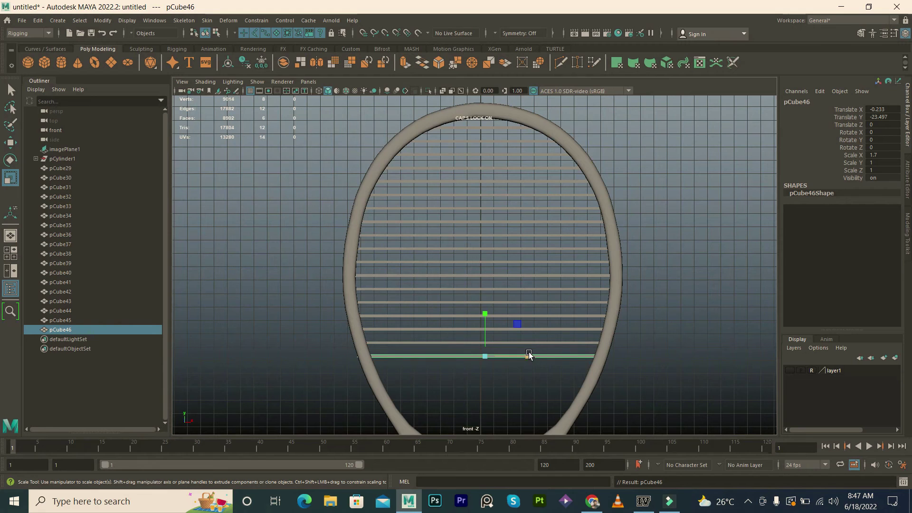
{"action": "key", "text": "shift+d"}
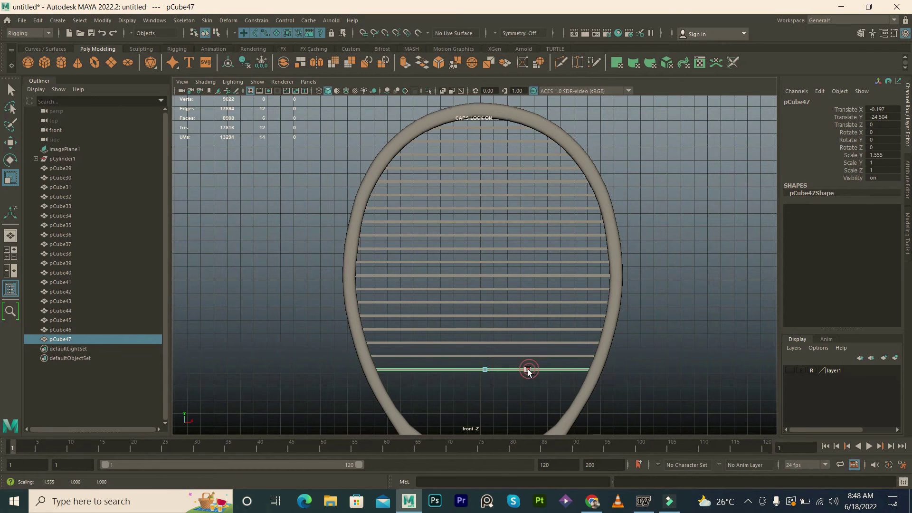
{"action": "key", "text": "shift+d"}
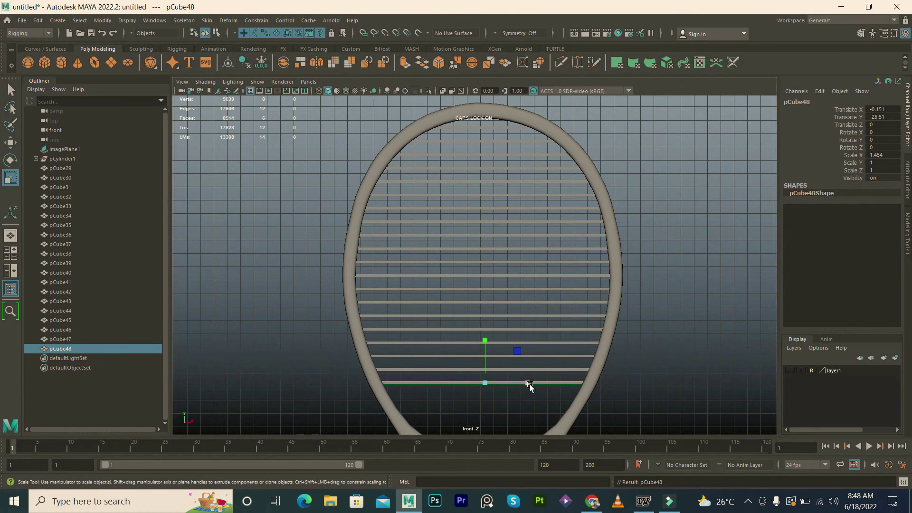
{"action": "key", "text": "shift+d"}
{"action": "middle_click_drag", "start_coordinate": [525, 387], "coordinate": [520, 315], "text": "alt"}
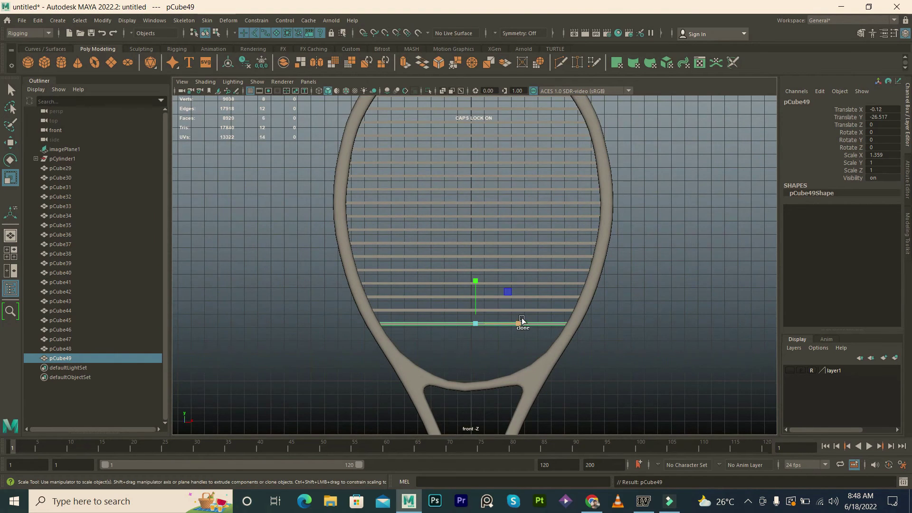
{"action": "key", "text": "shift+d"}
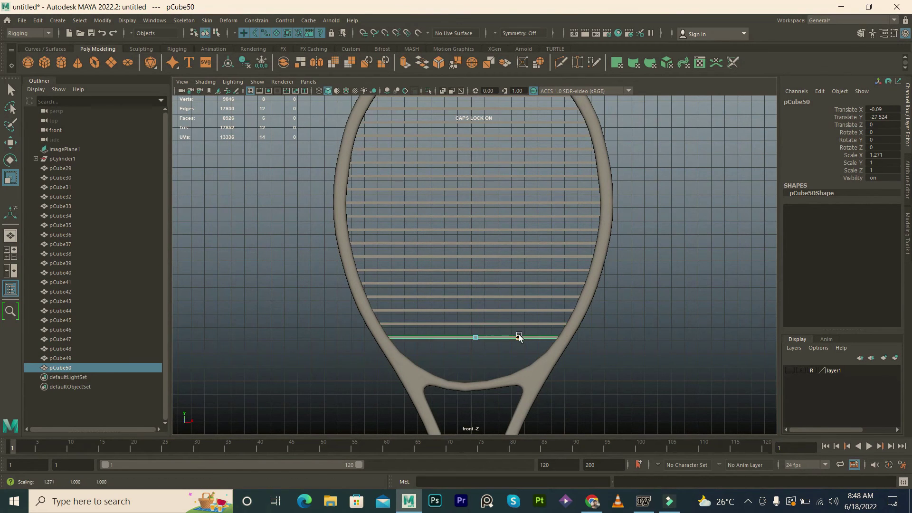
{"action": "key", "text": "shift+d"}
{"action": "key", "text": "shift+d"}
{"action": "left_click_drag", "start_coordinate": [523, 365], "coordinate": [520, 377]}
{"action": "key", "text": "shift+d"}
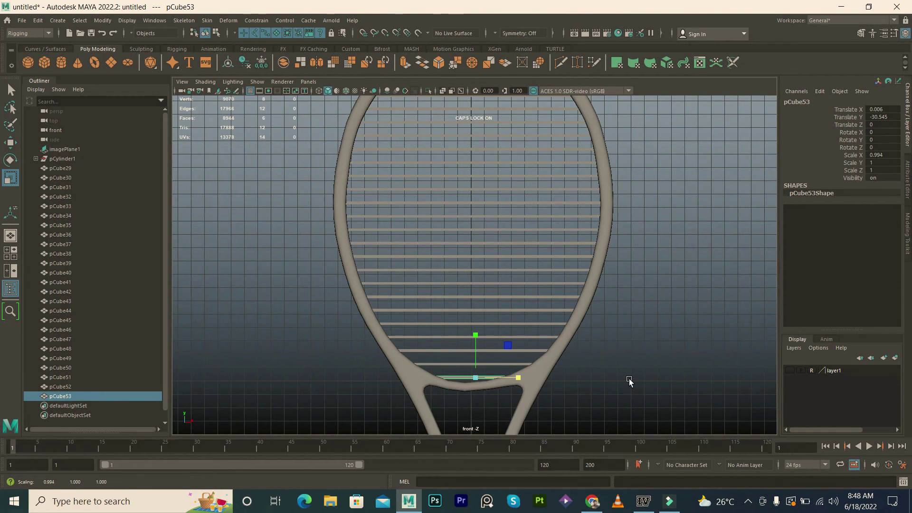
Step: Select all the horizontal string bars, leaving the frame out of the selection
{"action": "left_click", "coordinate": [629, 380]}
{"action": "scroll", "coordinate": [507, 302], "scroll_direction": "down", "scroll_amount": 3}
{"action": "scroll", "coordinate": [450, 236], "scroll_direction": "down", "scroll_amount": 2}
{"action": "left_click_drag", "start_coordinate": [371, 148], "coordinate": [579, 342]}
{"action": "left_click", "coordinate": [497, 340], "text": "shift"}
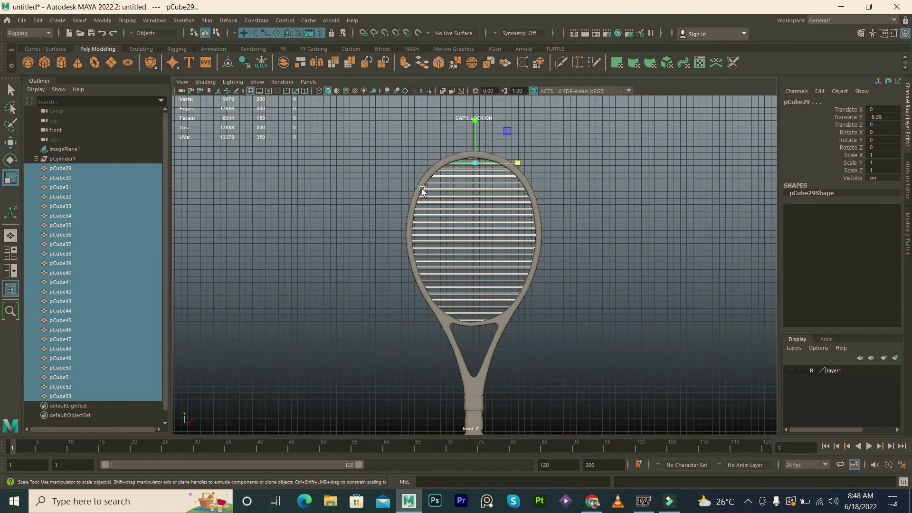
Step: Combine the bars without history, then add a 90°-rotated copy widened to 1.311 as vertical strings
{"action": "left_click", "coordinate": [284, 62]}
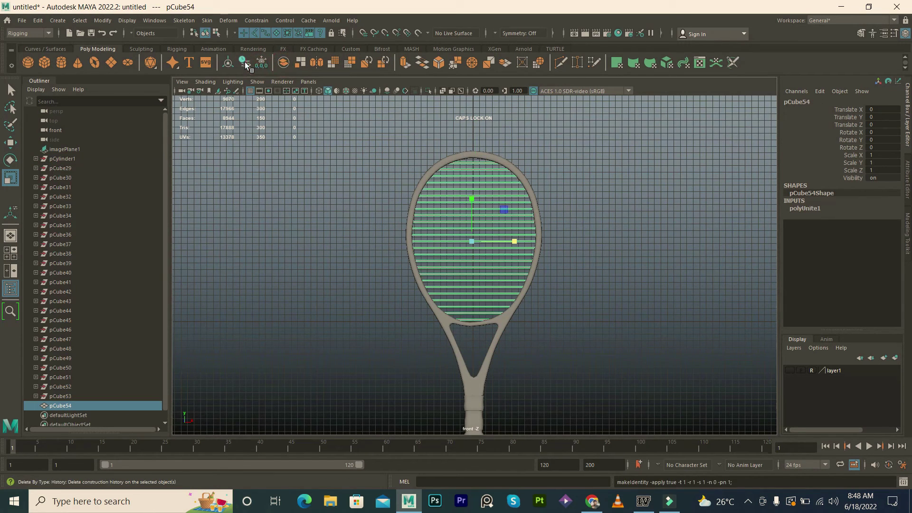
{"action": "left_click", "coordinate": [227, 62]}
{"action": "key", "text": "ctrl+d"}
{"action": "key", "text": "e"}
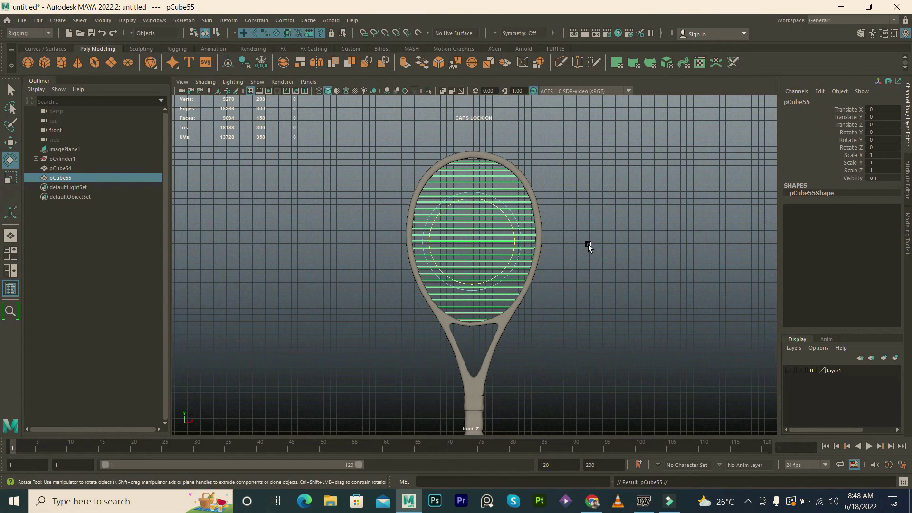
{"action": "left_click_drag", "start_coordinate": [512, 209], "coordinate": [456, 175]}
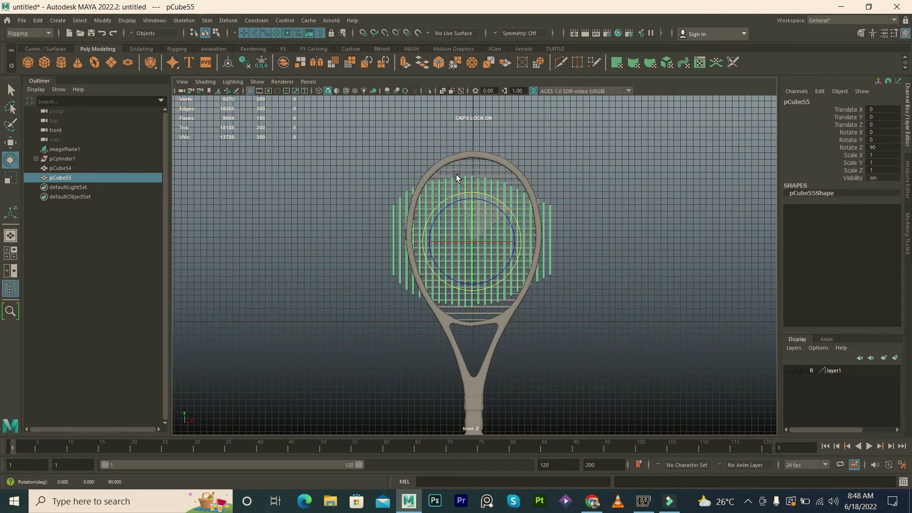
{"action": "key", "text": "r"}
{"action": "left_click_drag", "start_coordinate": [474, 196], "coordinate": [473, 185]}
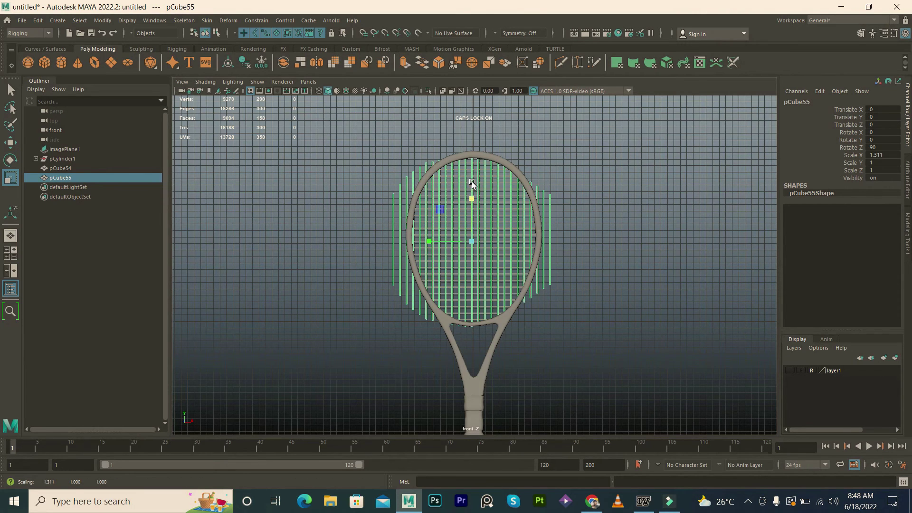
Step: Delete the two outermost vertical string faces on the left
{"action": "left_click", "coordinate": [380, 281]}
{"action": "scroll", "coordinate": [380, 280], "scroll_direction": "up", "scroll_amount": 2}
{"action": "scroll", "coordinate": [352, 275], "scroll_direction": "up", "scroll_amount": 2}
{"action": "left_click", "coordinate": [352, 276]}
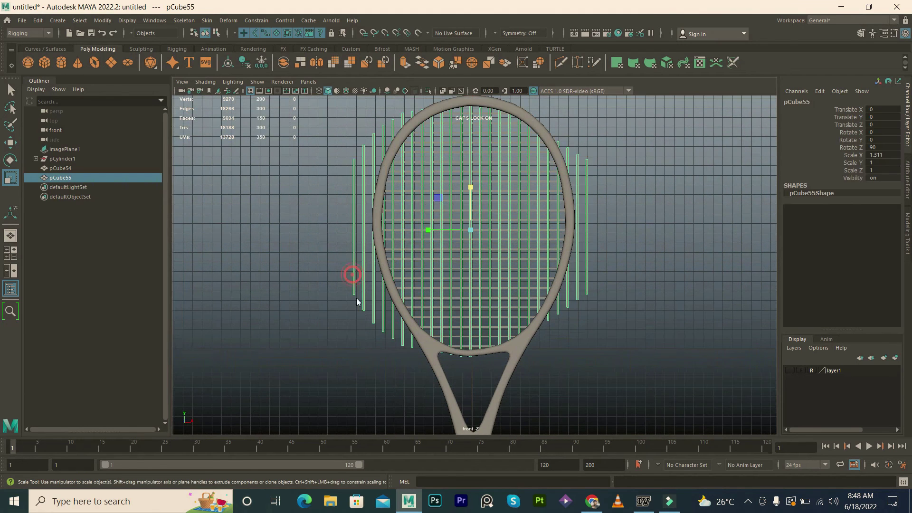
{"action": "key", "text": "F11"}
{"action": "key", "text": "Delete"}
{"action": "left_click", "coordinate": [363, 285]}
{"action": "key", "text": "Delete"}
Step: Delete the three outermost vertical string faces on the right
{"action": "key", "text": "Delete"}
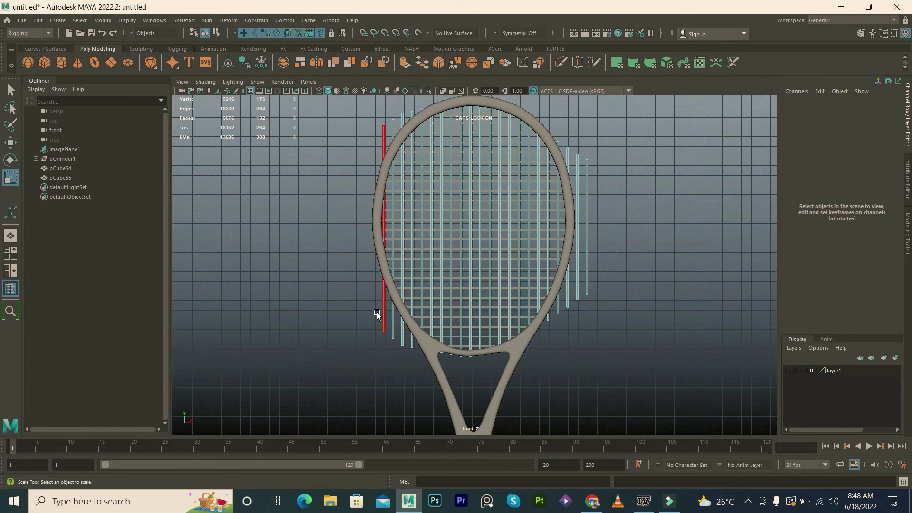
{"action": "left_click", "coordinate": [589, 259]}
{"action": "key", "text": "Delete"}
{"action": "left_click", "coordinate": [580, 266]}
{"action": "key", "text": "Delete"}
{"action": "left_click", "coordinate": [571, 293]}
{"action": "key", "text": "Delete"}
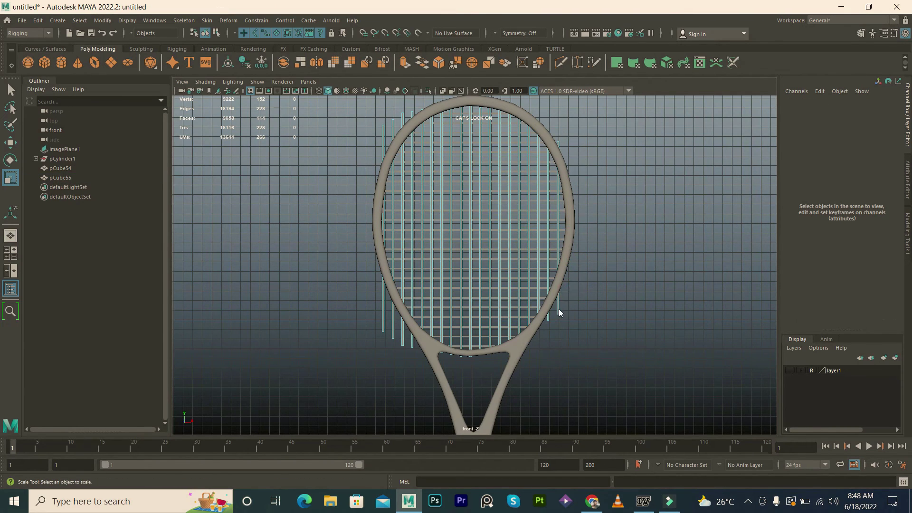
Step: Raise the loose bottom string-end vertices on the right and left inside the frame rim
{"action": "left_click_drag", "start_coordinate": [554, 311], "coordinate": [565, 321]}
{"action": "scroll", "coordinate": [565, 321], "scroll_direction": "up", "scroll_amount": 2}
{"action": "left_click_drag", "start_coordinate": [607, 365], "coordinate": [564, 326]}
{"action": "key", "text": "w"}
{"action": "left_click_drag", "start_coordinate": [568, 287], "coordinate": [569, 257]}
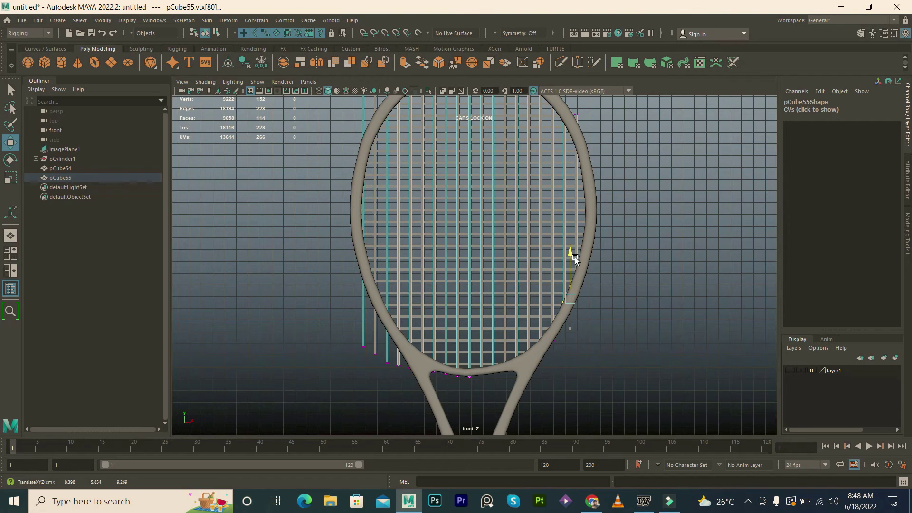
{"action": "left_click_drag", "start_coordinate": [428, 372], "coordinate": [505, 403]}
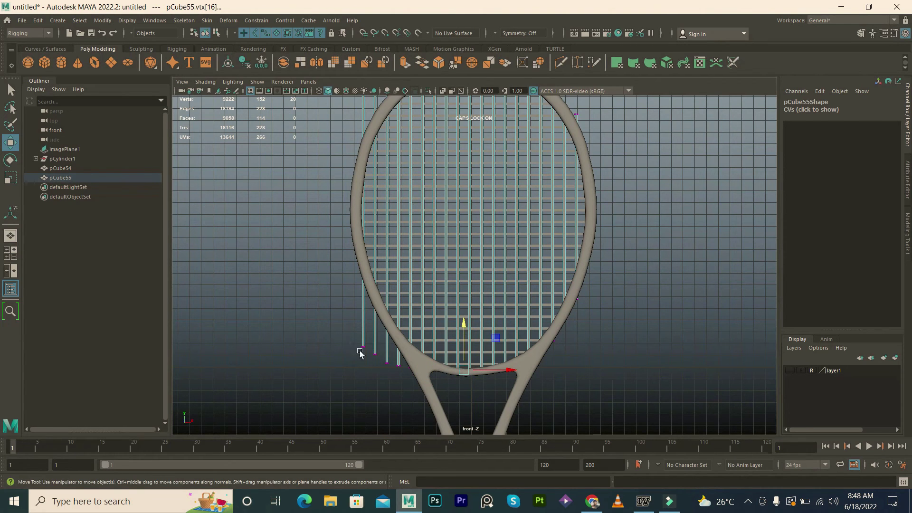
{"action": "left_click_drag", "start_coordinate": [352, 341], "coordinate": [378, 378]}
{"action": "left_click_drag", "start_coordinate": [370, 305], "coordinate": [371, 237]}
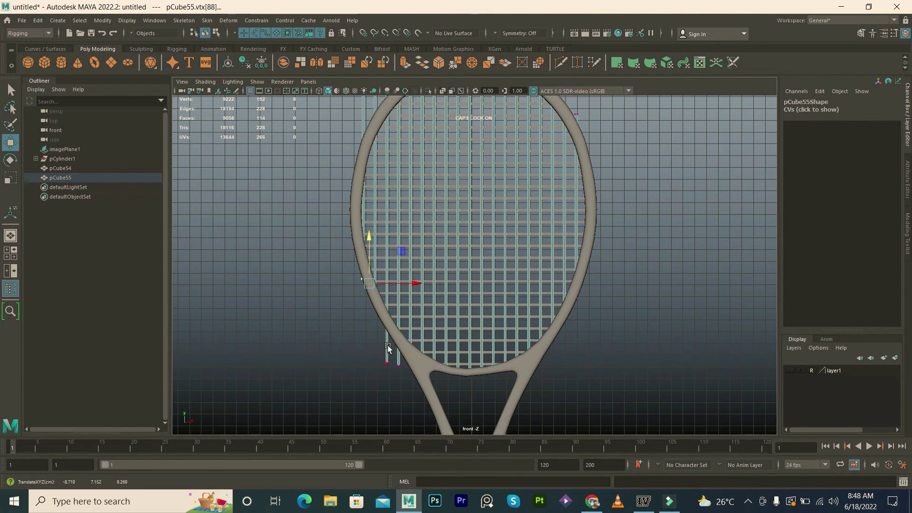
{"action": "left_click_drag", "start_coordinate": [379, 349], "coordinate": [398, 380]}
{"action": "left_click_drag", "start_coordinate": [390, 323], "coordinate": [395, 292]}
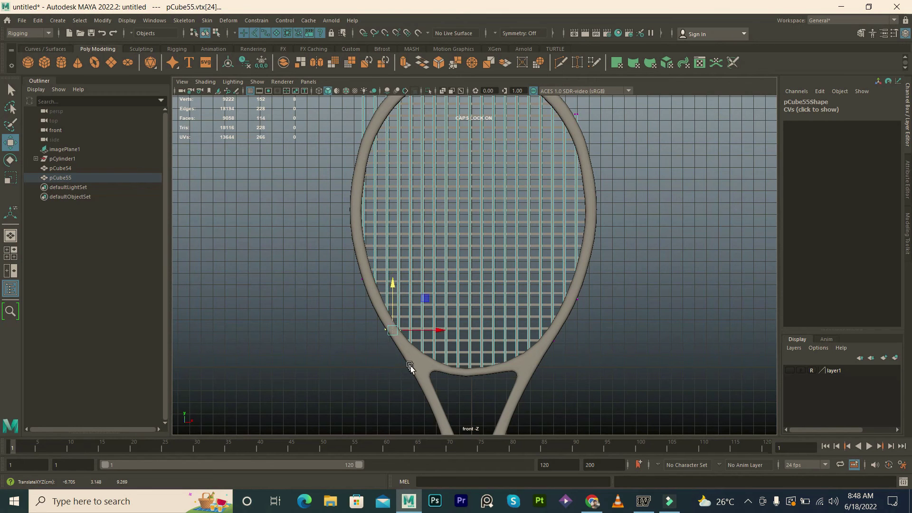
Step: Lower the string ends poking above the top of the frame back inside the rim
{"action": "middle_click_drag", "start_coordinate": [348, 187], "coordinate": [381, 320], "text": "alt"}
{"action": "left_click_drag", "start_coordinate": [355, 212], "coordinate": [412, 254]}
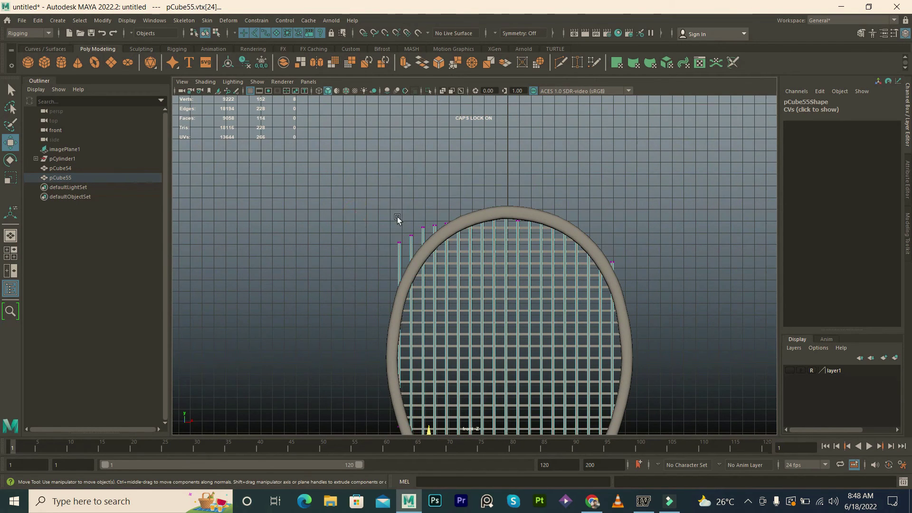
{"action": "mouse_move", "coordinate": [399, 202]}
{"action": "left_mouse_down"}
{"action": "mouse_move", "coordinate": [409, 245]}
{"action": "mouse_move", "coordinate": [417, 221]}
{"action": "mouse_move", "coordinate": [434, 231]}
{"action": "mouse_move", "coordinate": [426, 201]}
{"action": "mouse_move", "coordinate": [445, 236]}
{"action": "left_mouse_up"}
{"action": "left_click", "coordinate": [397, 213]}
{"action": "mouse_move", "coordinate": [437, 204]}
{"action": "left_mouse_down"}
{"action": "mouse_move", "coordinate": [437, 192]}
{"action": "mouse_move", "coordinate": [454, 235]}
{"action": "left_mouse_up"}
{"action": "left_click", "coordinate": [441, 216]}
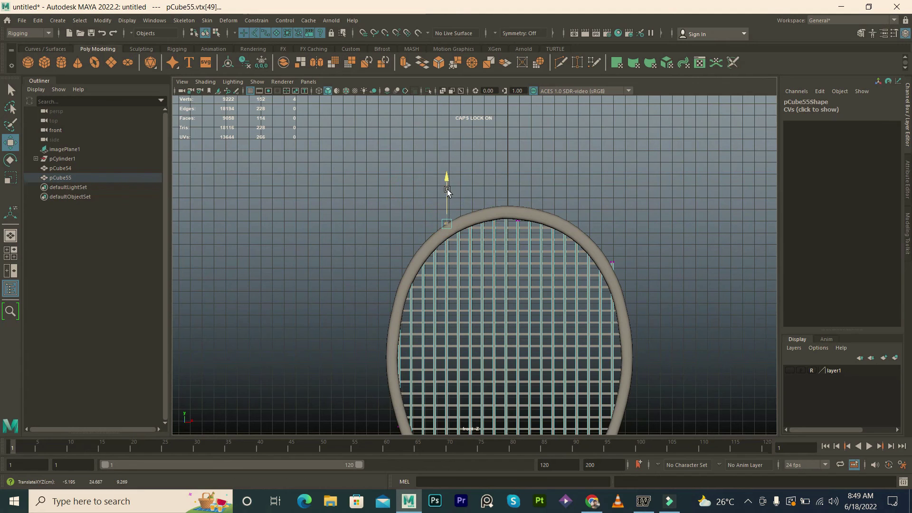
{"action": "middle_click_drag", "start_coordinate": [570, 245], "coordinate": [518, 202], "text": "alt"}
{"action": "left_click", "coordinate": [558, 205]}
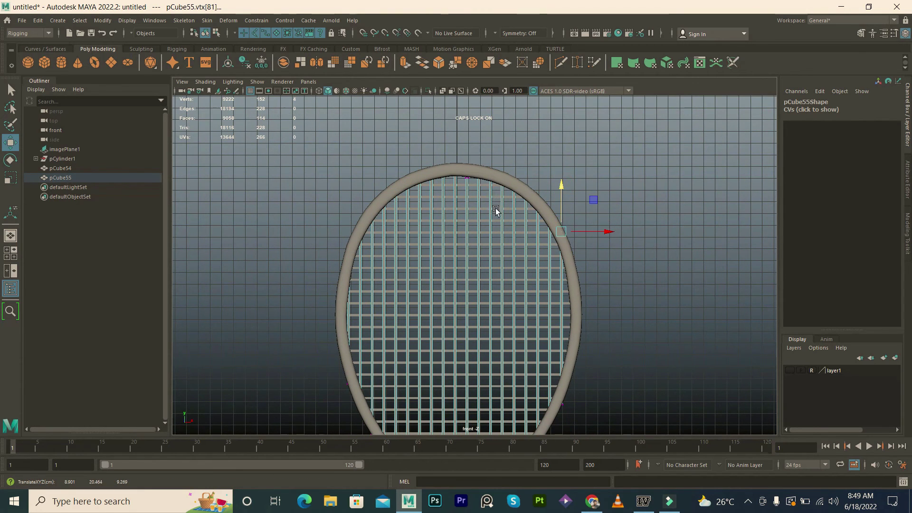
{"action": "scroll", "coordinate": [496, 208], "scroll_direction": "down", "scroll_amount": 3}
{"action": "left_click", "coordinate": [605, 135]}
{"action": "key", "text": "space"}
Step: In perspective, combine pCube54 and pCube55 into a single strings mesh
{"action": "left_click", "coordinate": [538, 261]}
{"action": "left_click_drag", "start_coordinate": [536, 264], "coordinate": [514, 277], "text": "alt"}
{"action": "left_click", "coordinate": [499, 262]}
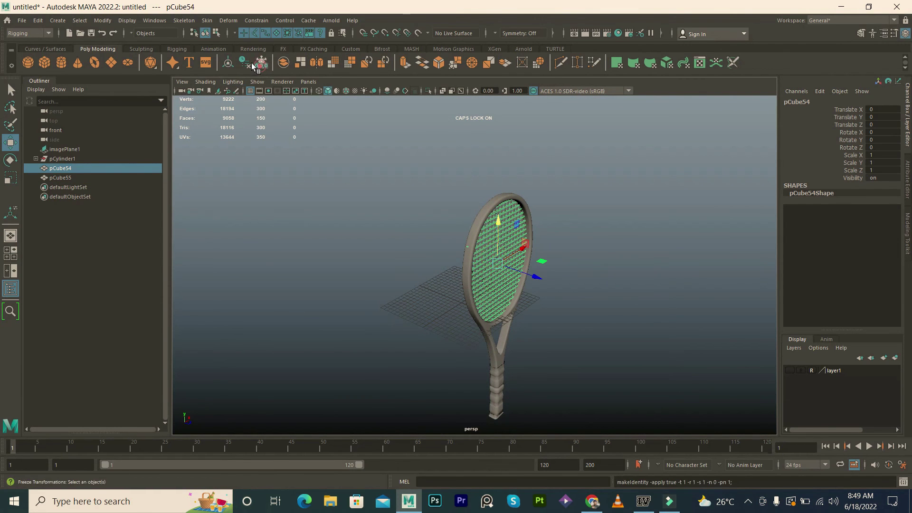
{"action": "scroll", "coordinate": [575, 283], "scroll_direction": "up", "scroll_amount": 3}
{"action": "left_click_drag", "start_coordinate": [575, 282], "coordinate": [497, 244]}
{"action": "key", "text": "ctrl+z"}
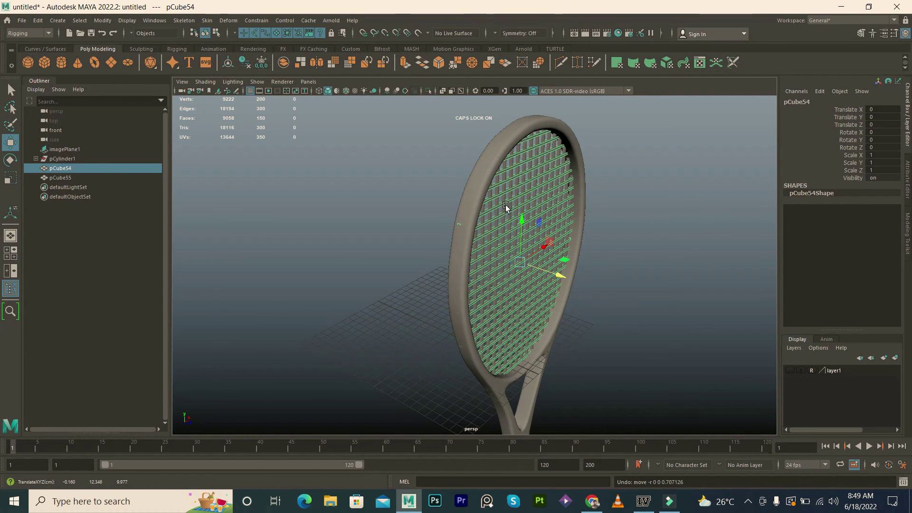
{"action": "left_click", "coordinate": [506, 204], "text": "shift"}
{"action": "left_click", "coordinate": [279, 67]}
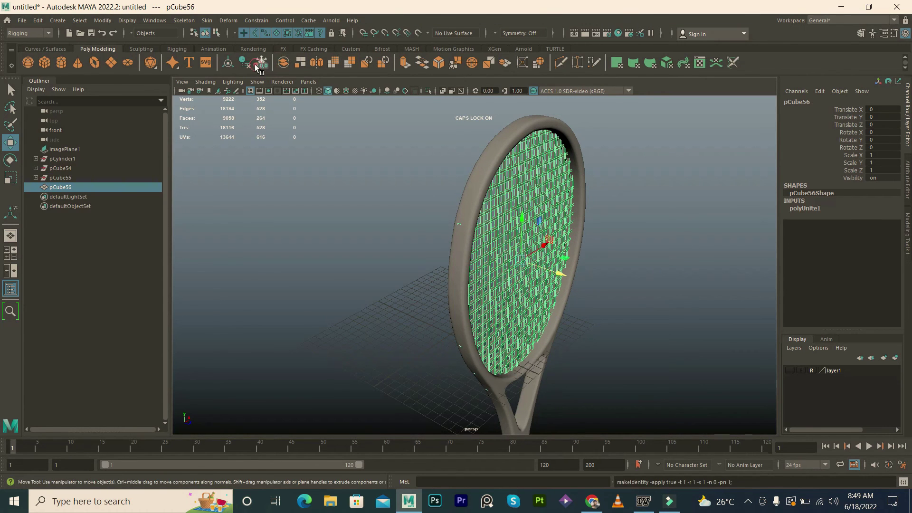
Step: Move the combined strings back into the frame and flatten them to 0.569 in Z
{"action": "left_click_drag", "start_coordinate": [557, 278], "coordinate": [564, 283]}
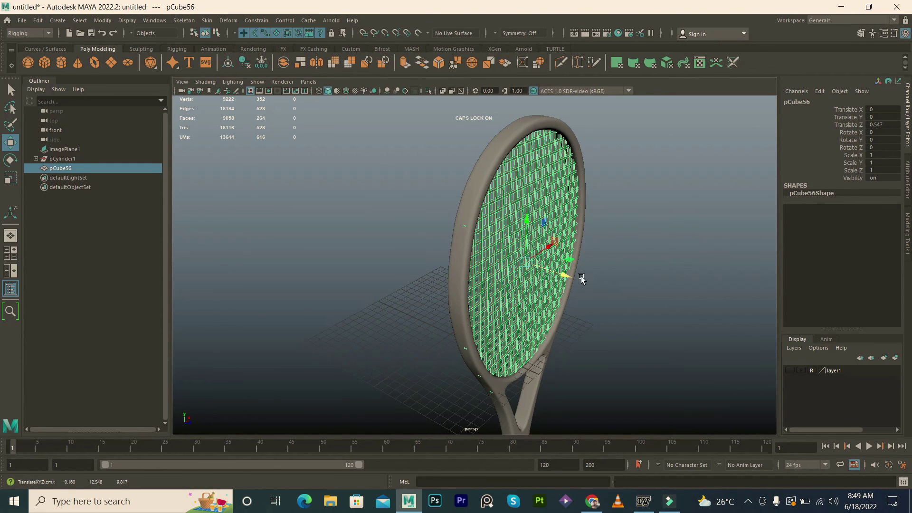
{"action": "left_click_drag", "start_coordinate": [570, 275], "coordinate": [556, 270]}
{"action": "key", "text": "r"}
{"action": "left_click", "coordinate": [585, 285]}
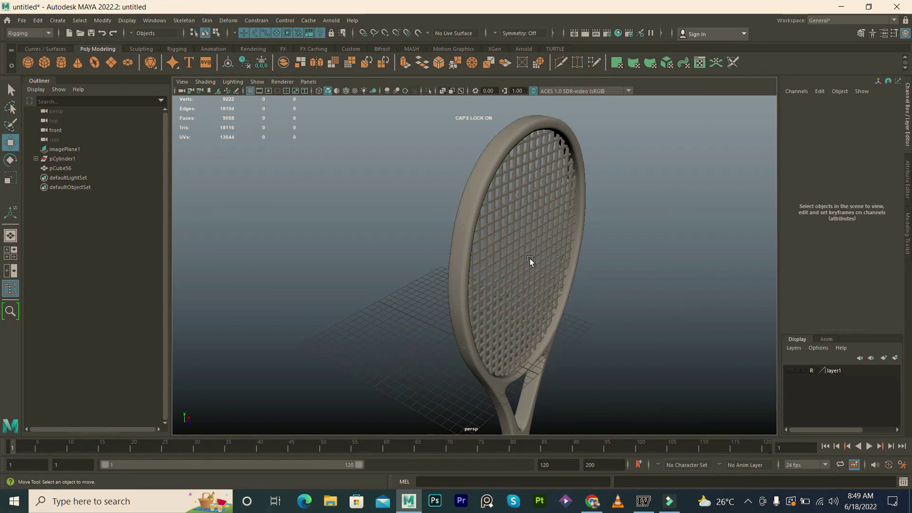
{"action": "left_click", "coordinate": [550, 269]}
{"action": "left_click_drag", "start_coordinate": [540, 265], "coordinate": [536, 263]}
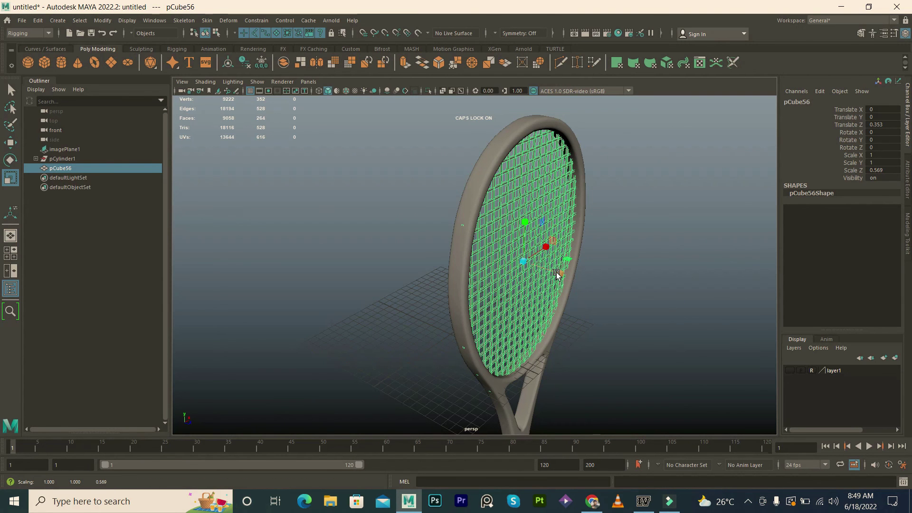
Step: Orbit to check the strings from the front and side, then select the whole racket
{"action": "left_click", "coordinate": [627, 274]}
{"action": "left_click_drag", "start_coordinate": [581, 285], "coordinate": [506, 281], "text": "alt"}
{"action": "left_click", "coordinate": [551, 292]}
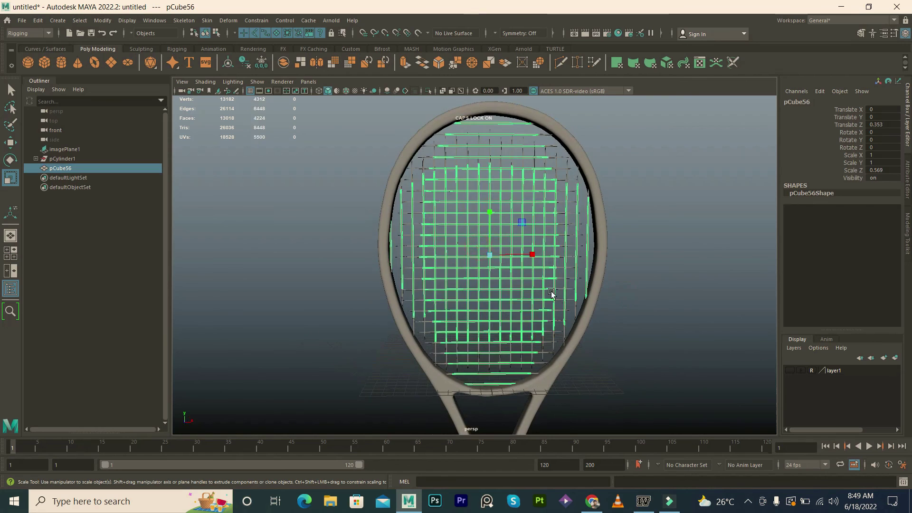
{"action": "left_click", "coordinate": [672, 275]}
{"action": "scroll", "coordinate": [482, 271], "scroll_direction": "down", "scroll_amount": 3}
{"action": "scroll", "coordinate": [469, 245], "scroll_direction": "up", "scroll_amount": 3}
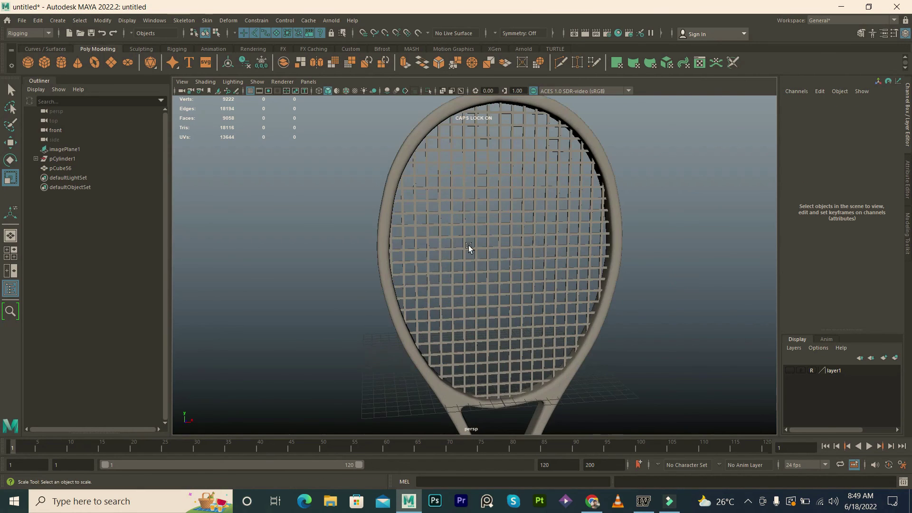
{"action": "mouse_move", "coordinate": [459, 249]}
{"action": "left_mouse_down", "text": "alt"}
{"action": "mouse_move", "coordinate": [672, 255]}
{"action": "mouse_move", "coordinate": [624, 224]}
{"action": "mouse_move", "coordinate": [465, 242]}
{"action": "left_mouse_up", "text": "alt"}
{"action": "scroll", "coordinate": [414, 247], "scroll_direction": "down", "scroll_amount": 5}
{"action": "scroll", "coordinate": [482, 265], "scroll_direction": "down", "scroll_amount": 2}
{"action": "scroll", "coordinate": [401, 230], "scroll_direction": "down", "scroll_amount": 1}
{"action": "left_click_drag", "start_coordinate": [373, 203], "coordinate": [539, 382]}
Step: Lift the racket to Translate Y 29.51 above the grid, then zoom the view onto the grip
{"action": "key", "text": "w"}
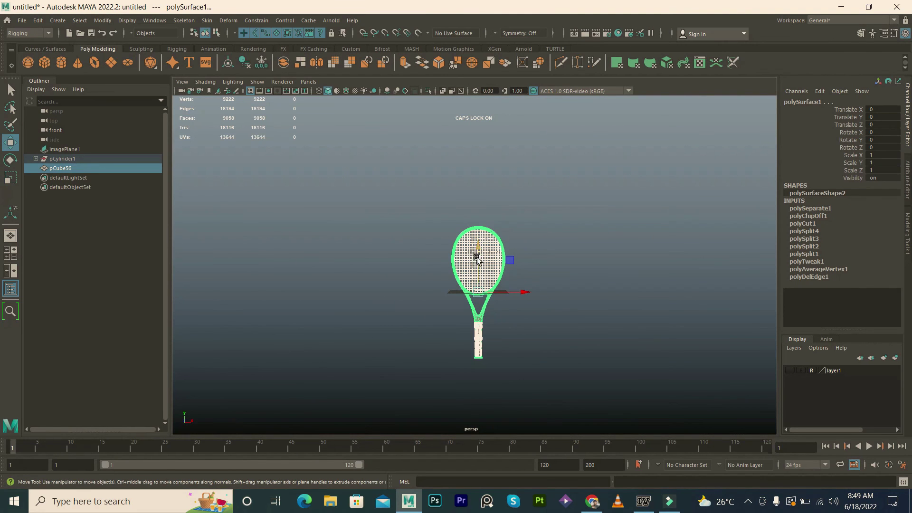
{"action": "left_click_drag", "start_coordinate": [477, 257], "coordinate": [487, 196]}
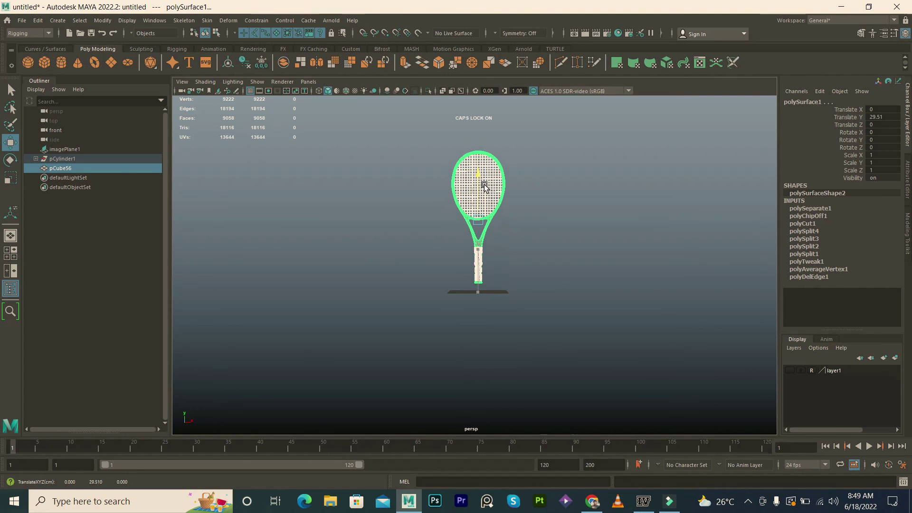
{"action": "left_click", "coordinate": [575, 261]}
{"action": "scroll", "coordinate": [612, 299], "scroll_direction": "up", "scroll_amount": 3}
{"action": "middle_click_drag", "start_coordinate": [612, 298], "coordinate": [561, 212], "text": "alt"}
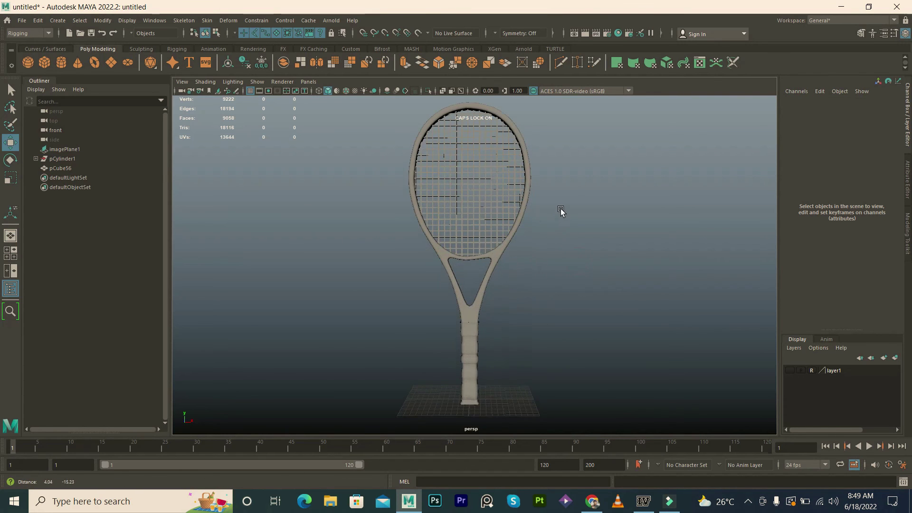
{"action": "left_click_drag", "start_coordinate": [493, 244], "coordinate": [478, 338], "text": "alt"}
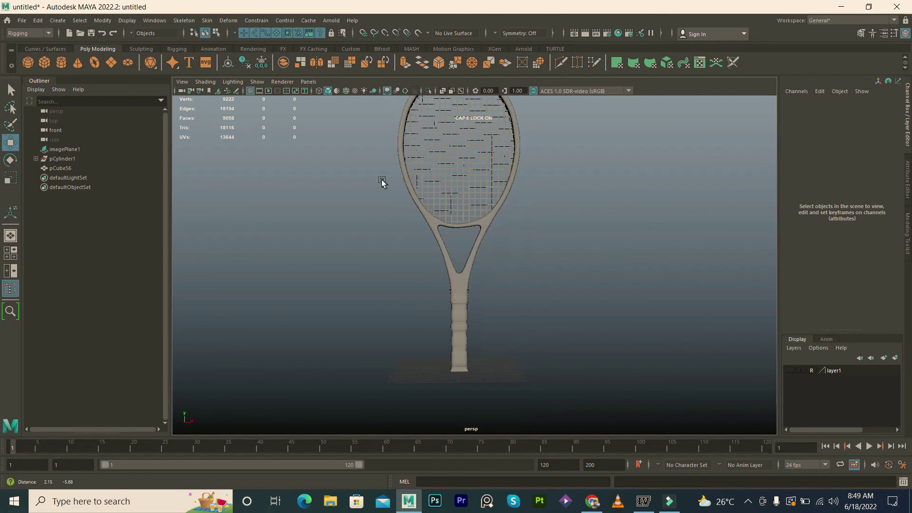
{"action": "scroll", "coordinate": [477, 279], "scroll_direction": "up", "scroll_amount": 3}
{"action": "scroll", "coordinate": [414, 236], "scroll_direction": "up", "scroll_amount": 2}
{"action": "scroll", "coordinate": [436, 236], "scroll_direction": "up", "scroll_amount": 2}
Step: Isolate the grip and shrink one of its edge rings slightly
{"action": "left_click", "coordinate": [379, 230]}
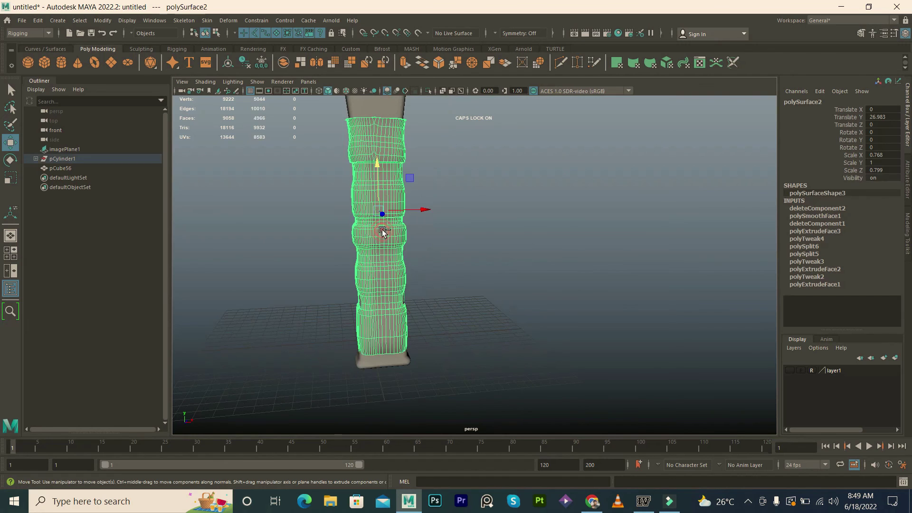
{"action": "key", "text": "ctrl+1"}
{"action": "left_click", "coordinate": [481, 264]}
{"action": "scroll", "coordinate": [477, 265], "scroll_direction": "up", "scroll_amount": 2}
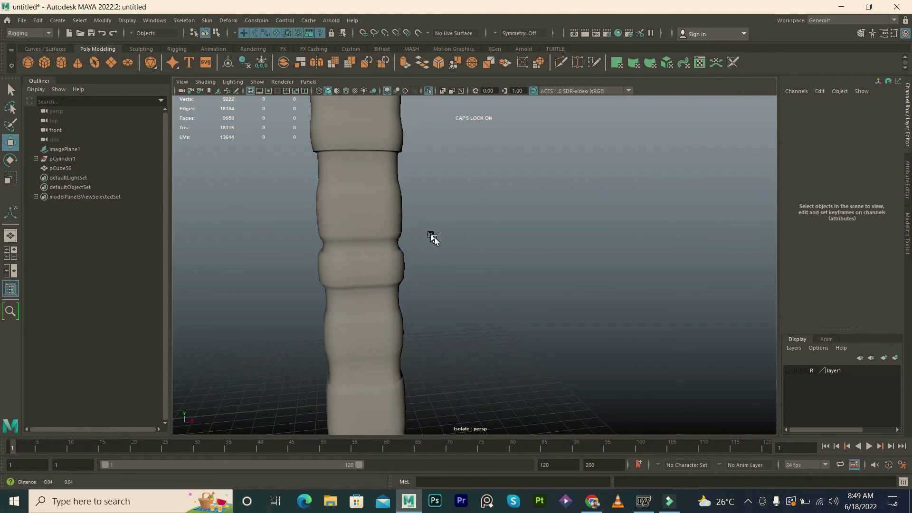
{"action": "left_click", "coordinate": [415, 240]}
{"action": "left_click", "coordinate": [380, 229], "text": "ctrl"}
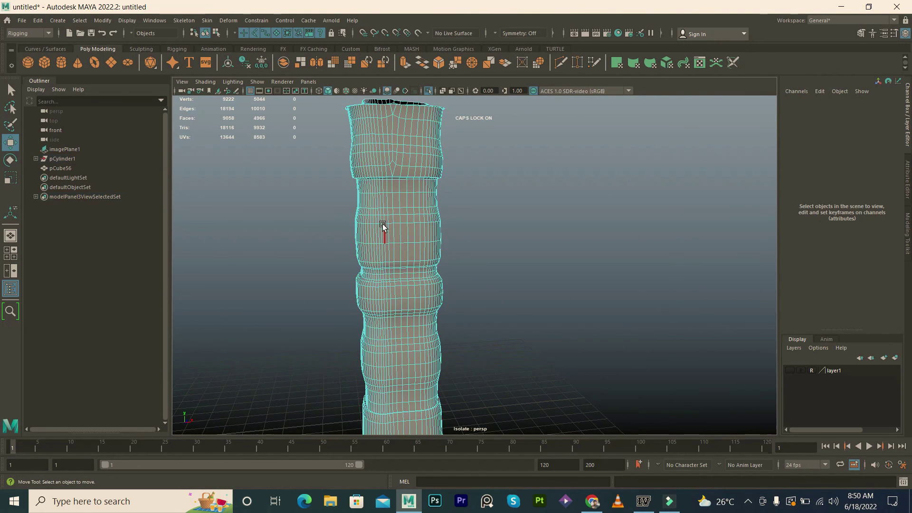
{"action": "double_click", "coordinate": [386, 222]}
{"action": "key", "text": "r"}
{"action": "left_click_drag", "start_coordinate": [395, 218], "coordinate": [392, 218]}
{"action": "left_click", "coordinate": [540, 158]}
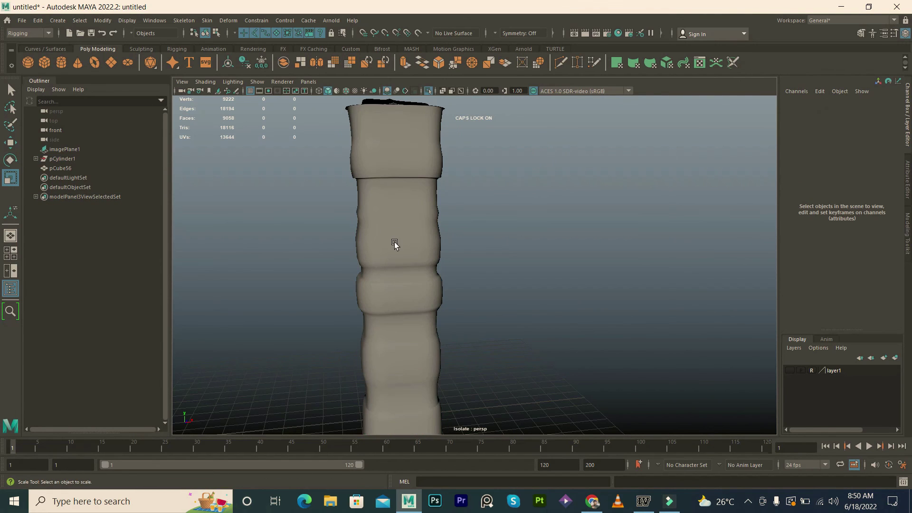
Step: Scale two face rings on the grip slightly outward to form ridges
{"action": "left_click", "coordinate": [402, 271]}
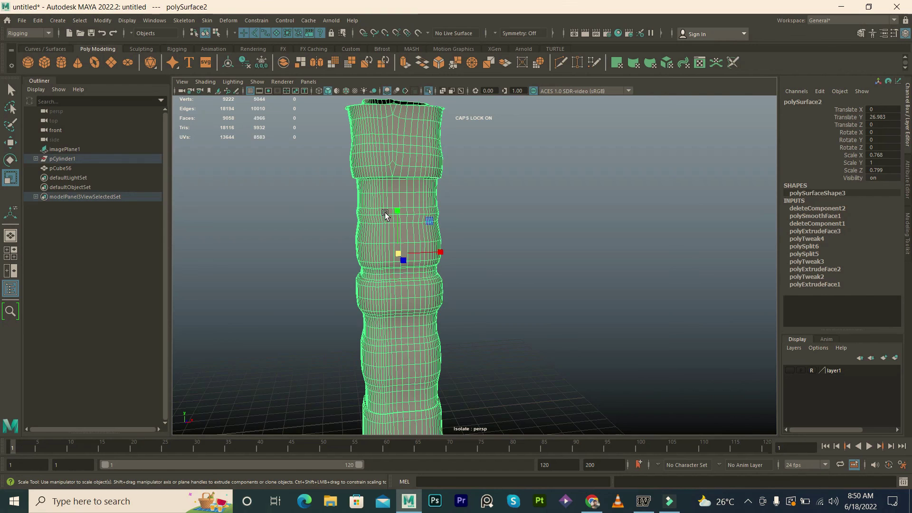
{"action": "left_click_drag", "start_coordinate": [408, 241], "coordinate": [416, 284], "text": "alt"}
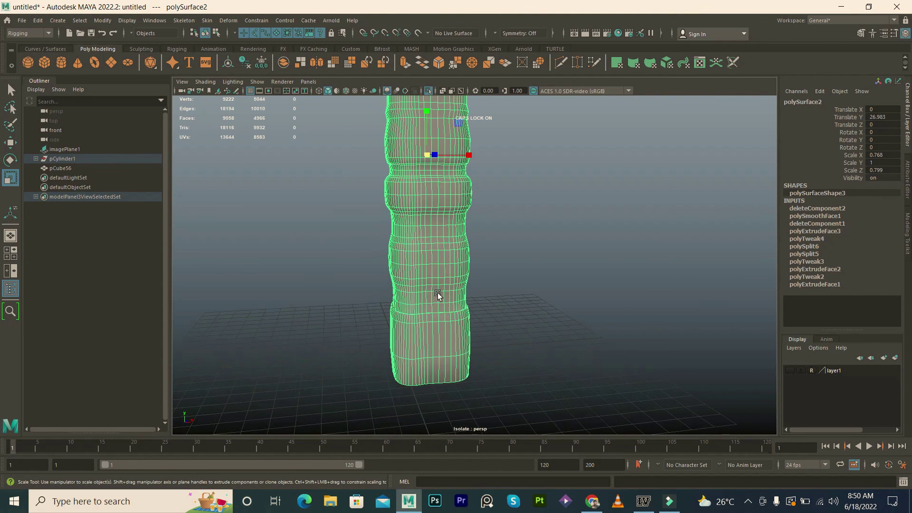
{"action": "key", "text": "F11"}
{"action": "left_click", "coordinate": [401, 244]}
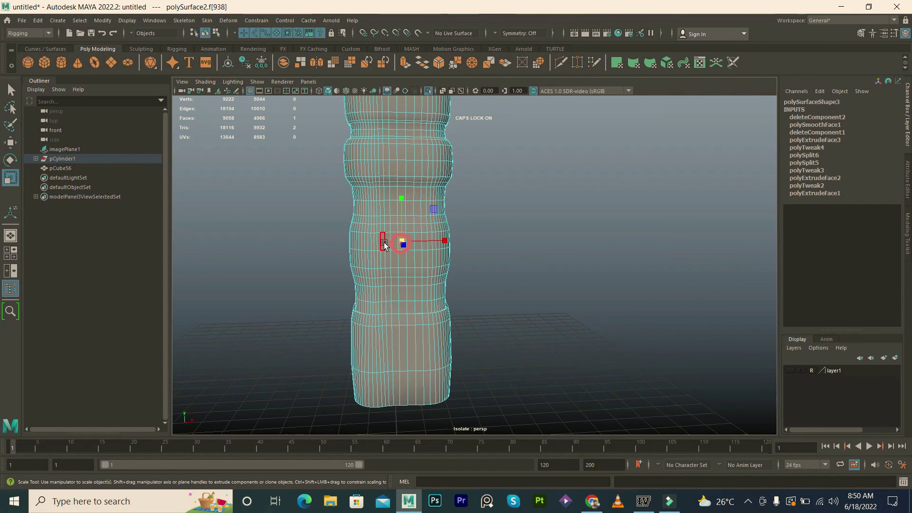
{"action": "left_click_drag", "start_coordinate": [394, 247], "coordinate": [396, 247], "text": "shift"}
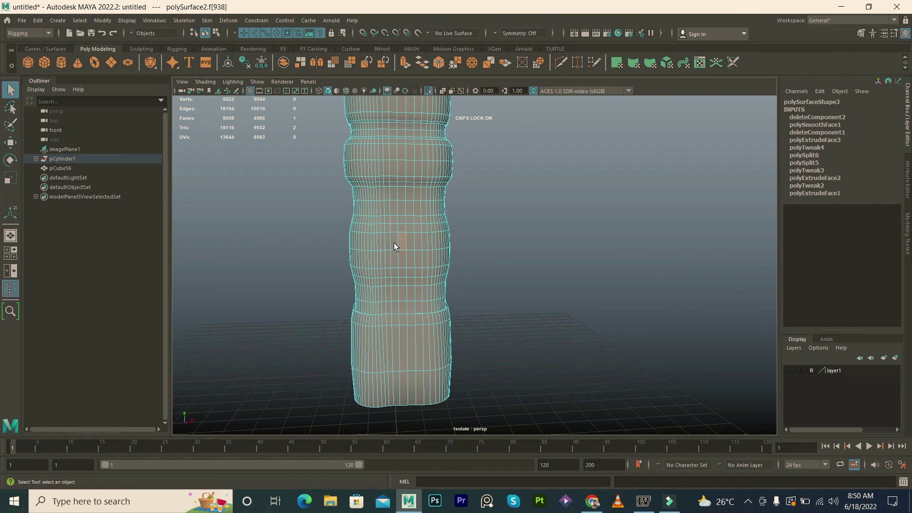
{"action": "double_click", "coordinate": [394, 242], "text": "shift"}
{"action": "double_click", "coordinate": [398, 261], "text": "ctrl"}
{"action": "double_click", "coordinate": [402, 262], "text": "shift"}
{"action": "key", "text": "r"}
{"action": "left_click_drag", "start_coordinate": [399, 247], "coordinate": [407, 249]}
Step: Bulge another grip face ring outward to about 1.046, then show the whole racket
{"action": "middle_click_drag", "start_coordinate": [398, 170], "coordinate": [413, 254], "text": "alt"}
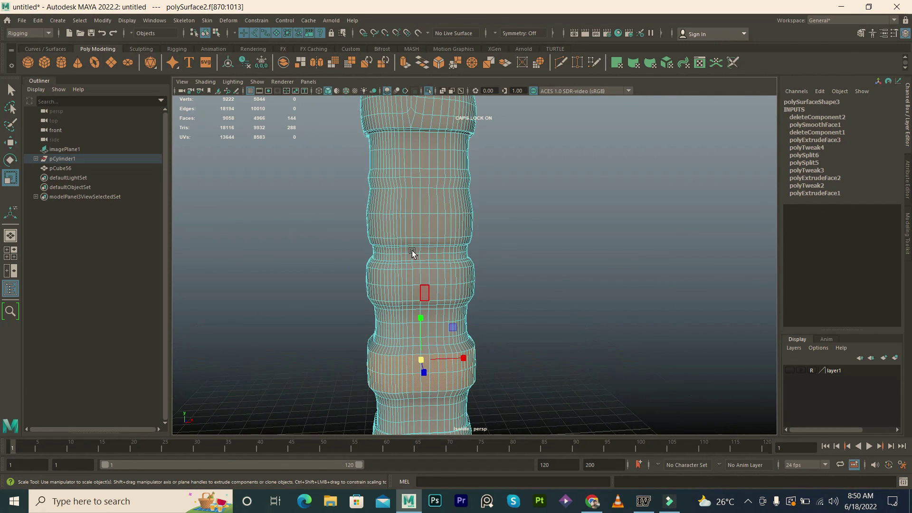
{"action": "left_click", "coordinate": [414, 225]}
{"action": "key", "text": "q"}
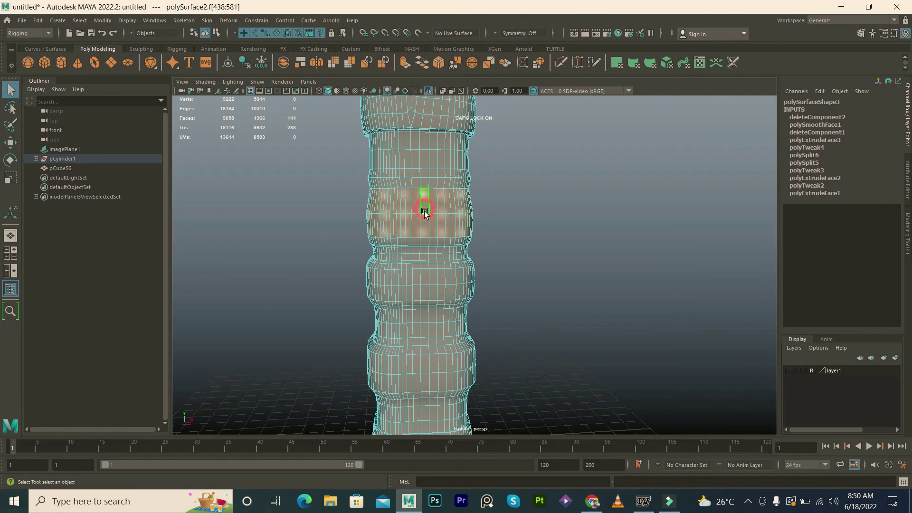
{"action": "key", "text": "r"}
{"action": "left_click", "coordinate": [426, 214]}
{"action": "mouse_move", "coordinate": [419, 219]}
{"action": "left_mouse_down", "text": "alt"}
{"action": "mouse_move", "coordinate": [463, 281]}
{"action": "mouse_move", "coordinate": [456, 236]}
{"action": "mouse_move", "coordinate": [456, 270]}
{"action": "mouse_move", "coordinate": [540, 203]}
{"action": "left_mouse_up", "text": "alt"}
{"action": "left_click", "coordinate": [541, 204]}
{"action": "key", "text": "ctrl+1"}
Step: Delete the flared face loop at the top rim of the grip
{"action": "scroll", "coordinate": [524, 223], "scroll_direction": "down", "scroll_amount": 3}
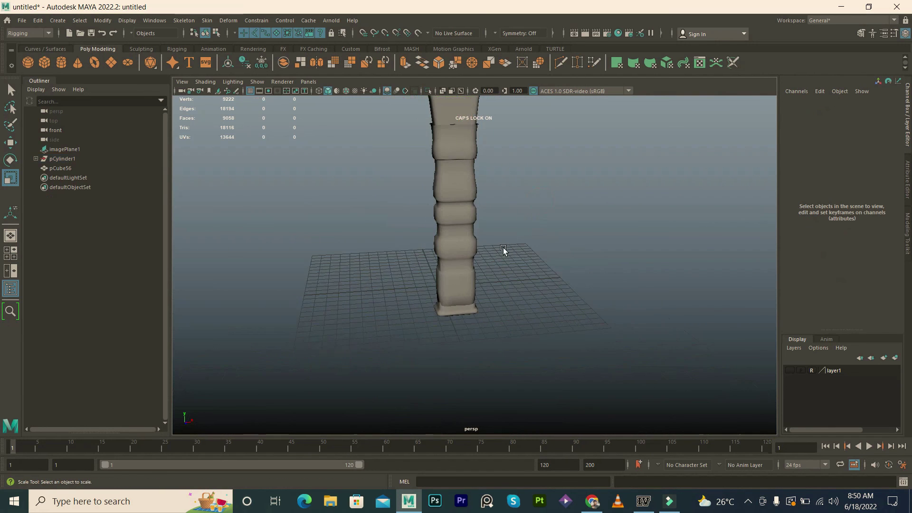
{"action": "left_click_drag", "start_coordinate": [505, 246], "coordinate": [453, 321], "text": "alt"}
{"action": "scroll", "coordinate": [429, 279], "scroll_direction": "up", "scroll_amount": 3}
{"action": "left_click", "coordinate": [431, 273]}
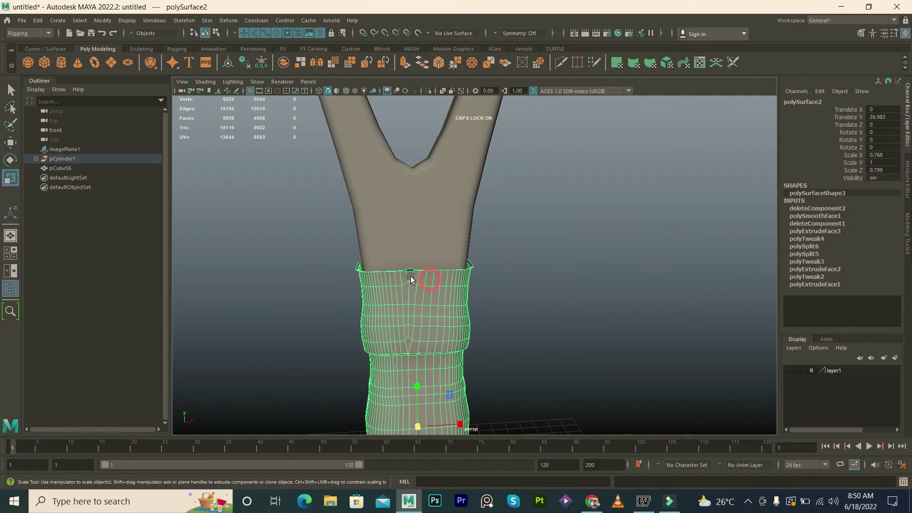
{"action": "key", "text": "F10"}
{"action": "left_click_drag", "start_coordinate": [420, 278], "coordinate": [454, 285], "text": "alt"}
{"action": "scroll", "coordinate": [453, 284], "scroll_direction": "up", "scroll_amount": 2}
{"action": "scroll", "coordinate": [456, 261], "scroll_direction": "up", "scroll_amount": 2}
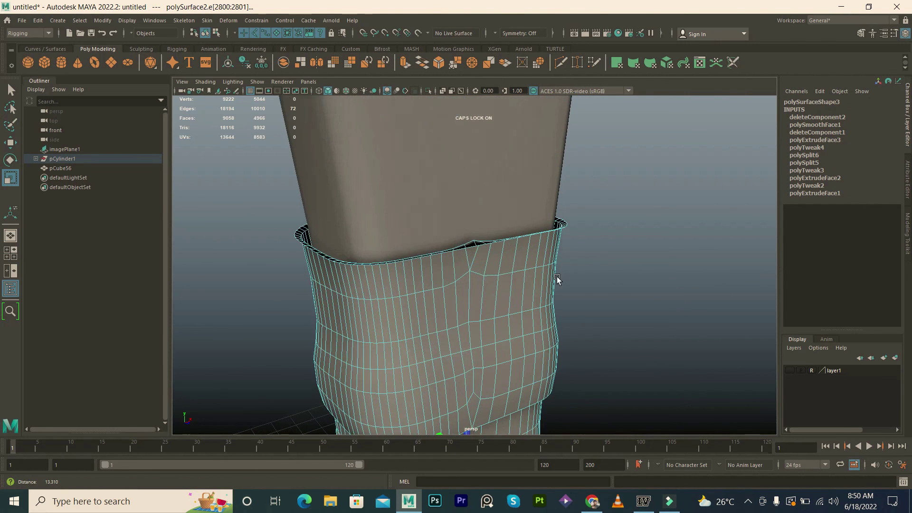
{"action": "scroll", "coordinate": [460, 239], "scroll_direction": "up", "scroll_amount": 2}
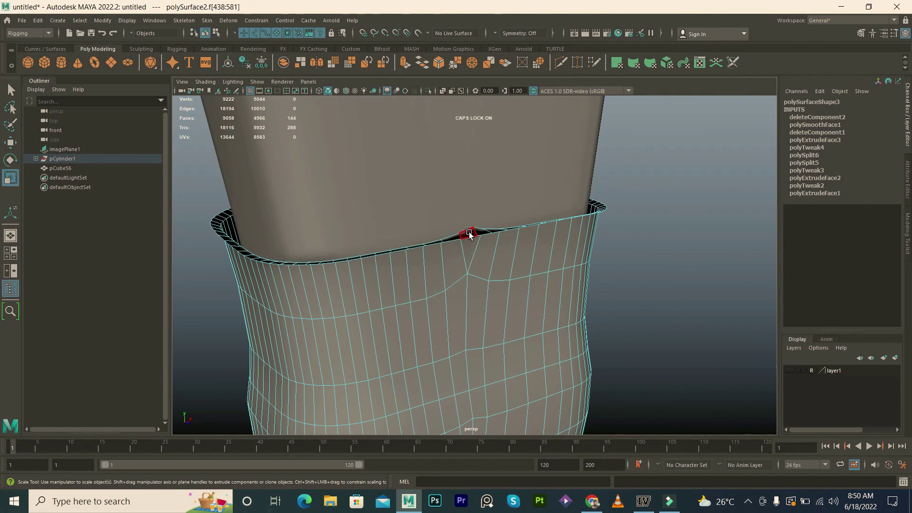
{"action": "key", "text": "q"}
{"action": "double_click", "coordinate": [457, 239]}
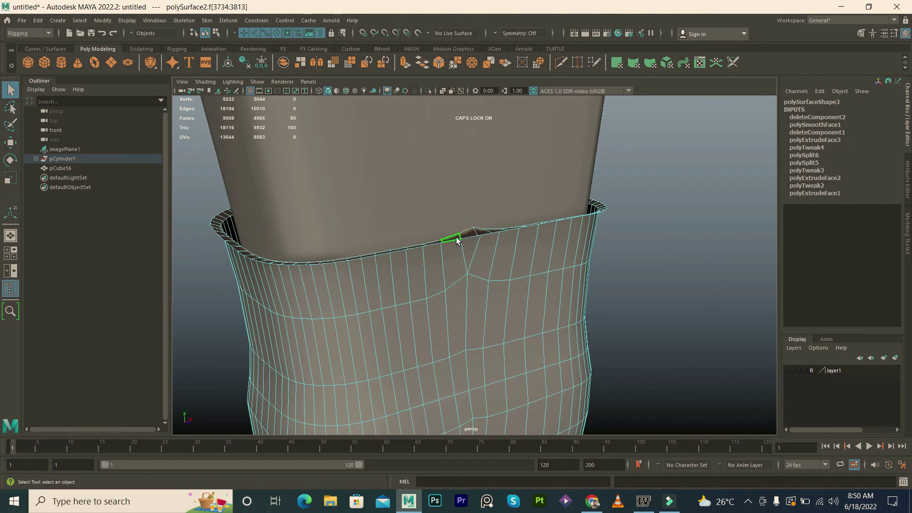
{"action": "key", "text": "Delete"}
Step: Tuck the grip's top edge loop inward to about 0.959 and return to object mode
{"action": "right_click_drag", "start_coordinate": [426, 214], "coordinate": [420, 226]}
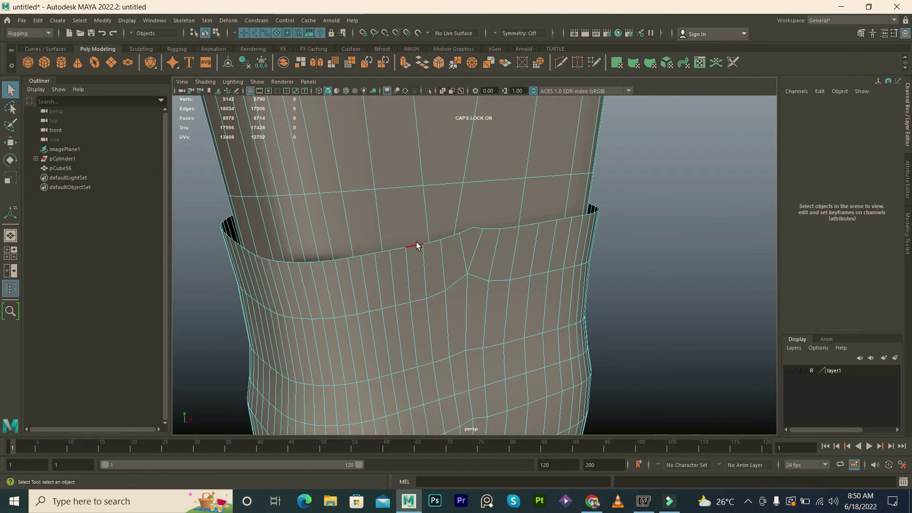
{"action": "double_click", "coordinate": [417, 249]}
{"action": "key", "text": "e"}
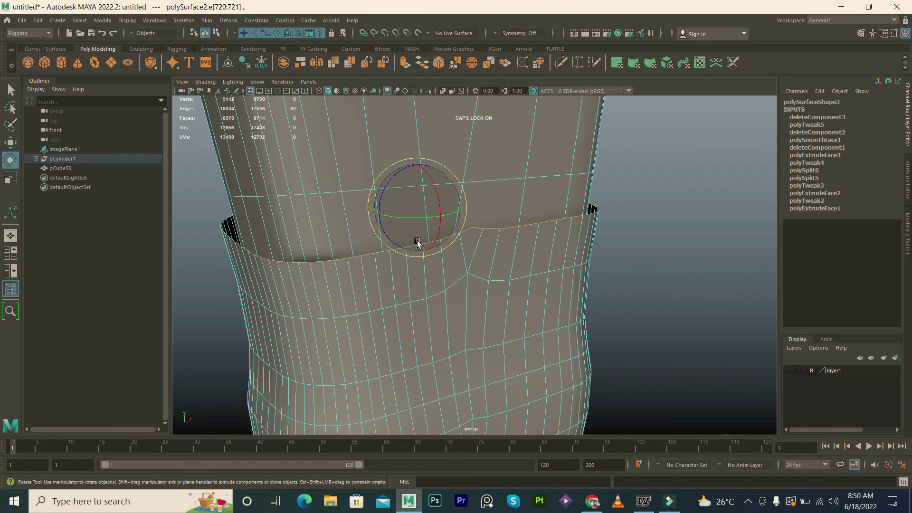
{"action": "key", "text": "r"}
{"action": "mouse_move", "coordinate": [418, 209]}
{"action": "left_mouse_down"}
{"action": "mouse_move", "coordinate": [401, 208]}
{"action": "mouse_move", "coordinate": [407, 217]}
{"action": "mouse_move", "coordinate": [393, 202]}
{"action": "left_mouse_up"}
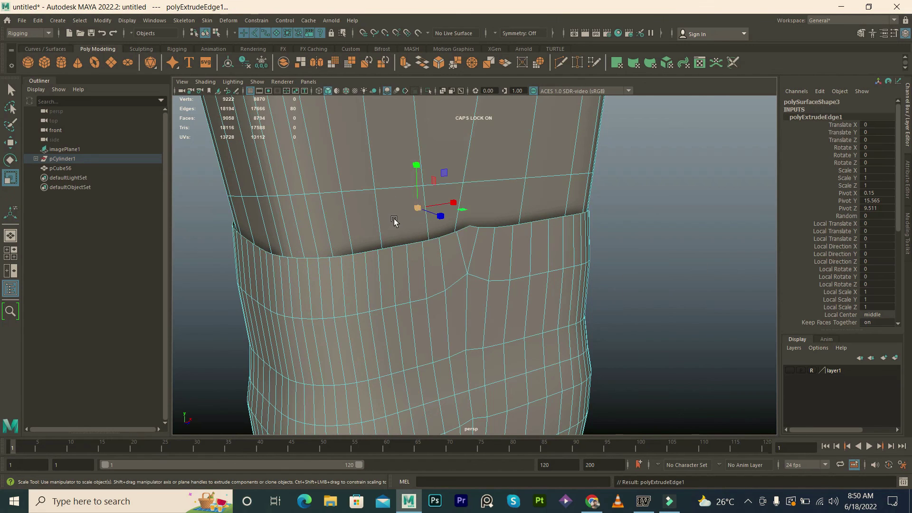
{"action": "key", "text": "w"}
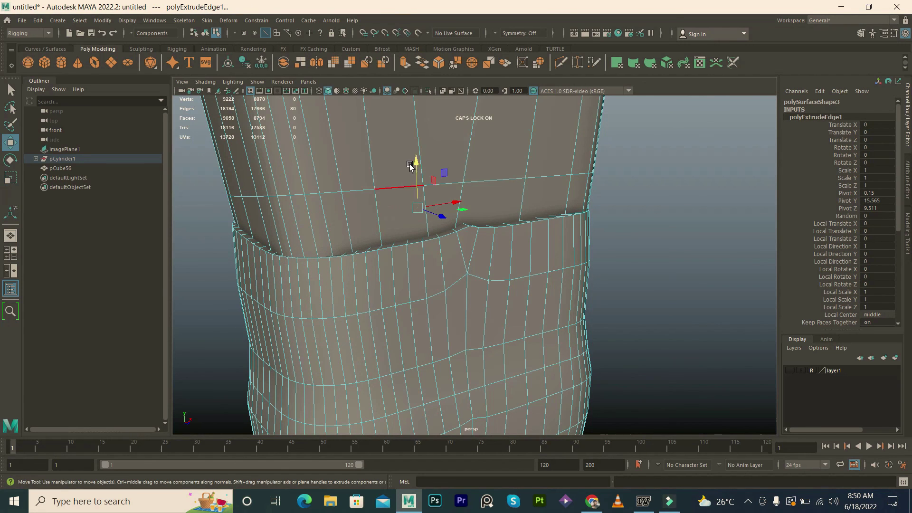
{"action": "key", "text": "r"}
{"action": "left_click_drag", "start_coordinate": [418, 208], "coordinate": [408, 205]}
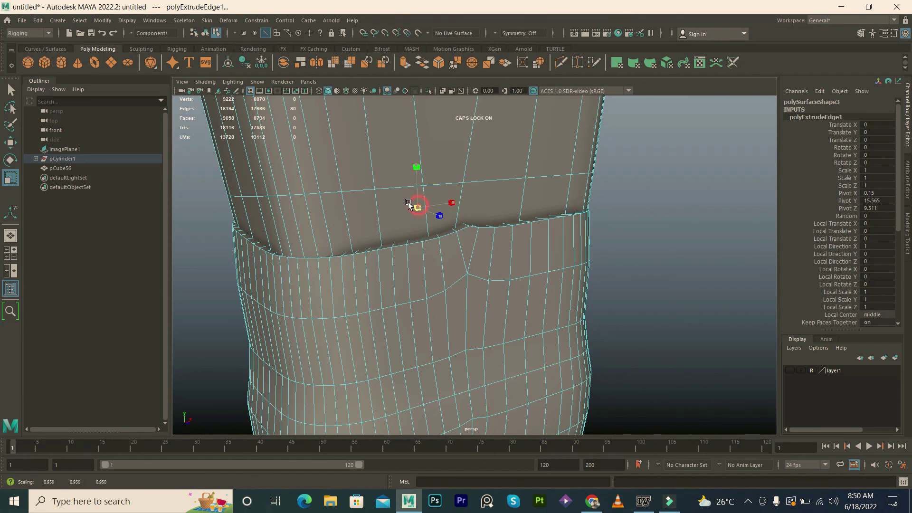
{"action": "left_click", "coordinate": [414, 241]}
{"action": "left_click_drag", "start_coordinate": [331, 221], "coordinate": [324, 219]}
{"action": "key", "text": "ctrl+z"}
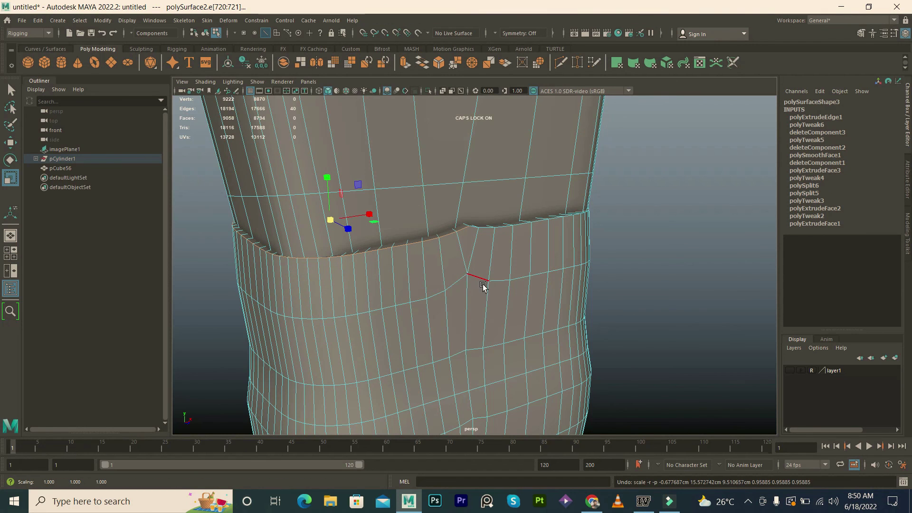
{"action": "key", "text": "F8"}
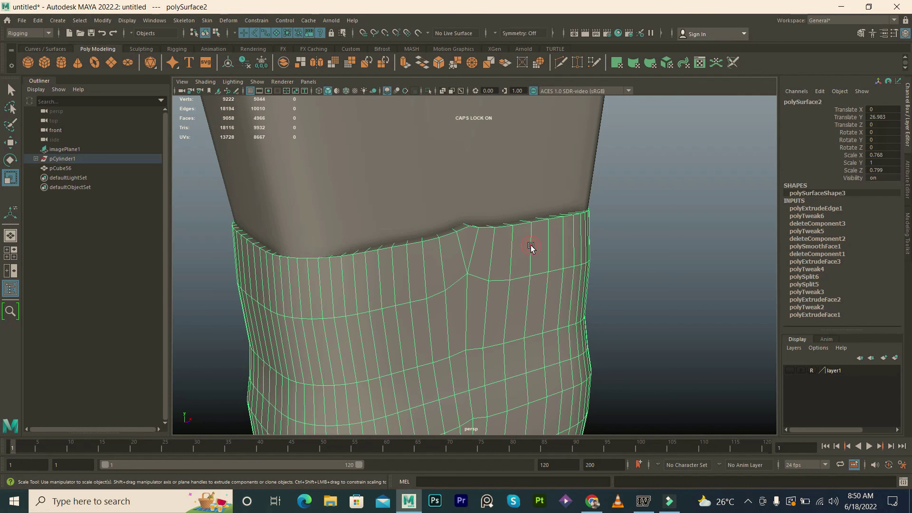
Step: Orbit out to a front view of the whole racket
{"action": "scroll", "coordinate": [537, 249], "scroll_direction": "down", "scroll_amount": 2}
{"action": "left_click", "coordinate": [582, 254]}
{"action": "left_click", "coordinate": [434, 228]}
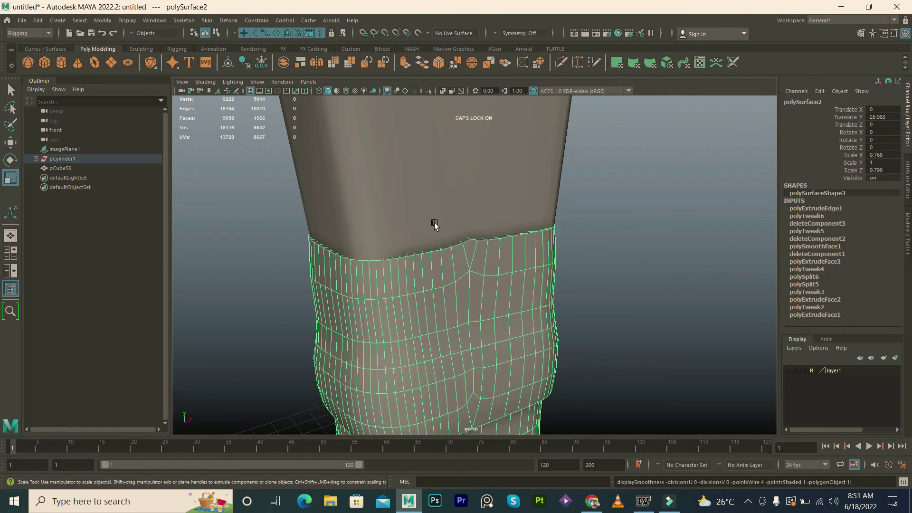
{"action": "scroll", "coordinate": [428, 227], "scroll_direction": "down", "scroll_amount": 3}
{"action": "scroll", "coordinate": [551, 257], "scroll_direction": "down", "scroll_amount": 3}
{"action": "left_click", "coordinate": [601, 271]}
{"action": "mouse_move", "coordinate": [600, 271]}
{"action": "left_mouse_down", "text": "alt"}
{"action": "mouse_move", "coordinate": [456, 247]}
{"action": "mouse_move", "coordinate": [372, 274]}
{"action": "left_mouse_up", "text": "alt"}
{"action": "scroll", "coordinate": [550, 299], "scroll_direction": "up", "scroll_amount": 3}
Step: Cancel the Save As window and orbit toward the strings and throat
{"action": "scroll", "coordinate": [550, 299], "scroll_direction": "up", "scroll_amount": 2}
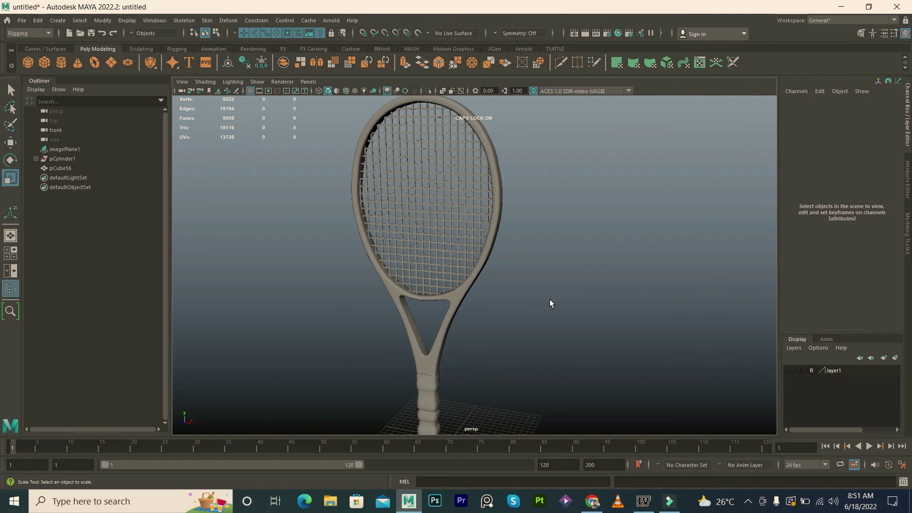
{"action": "key", "text": "ctrl+shift+s"}
{"action": "left_click", "coordinate": [790, 77]}
{"action": "scroll", "coordinate": [648, 177], "scroll_direction": "down", "scroll_amount": 3}
{"action": "mouse_move", "coordinate": [648, 177]}
{"action": "left_mouse_down", "text": "alt"}
{"action": "mouse_move", "coordinate": [491, 236]}
{"action": "mouse_move", "coordinate": [648, 230]}
{"action": "mouse_move", "coordinate": [630, 249]}
{"action": "mouse_move", "coordinate": [478, 230]}
{"action": "mouse_move", "coordinate": [434, 310]}
{"action": "left_mouse_up", "text": "alt"}
{"action": "scroll", "coordinate": [640, 255], "scroll_direction": "up", "scroll_amount": 3}
{"action": "scroll", "coordinate": [437, 233], "scroll_direction": "up", "scroll_amount": 3}
{"action": "scroll", "coordinate": [434, 309], "scroll_direction": "up", "scroll_amount": 3}
{"action": "left_click_drag", "start_coordinate": [450, 368], "coordinate": [437, 302], "text": "alt"}
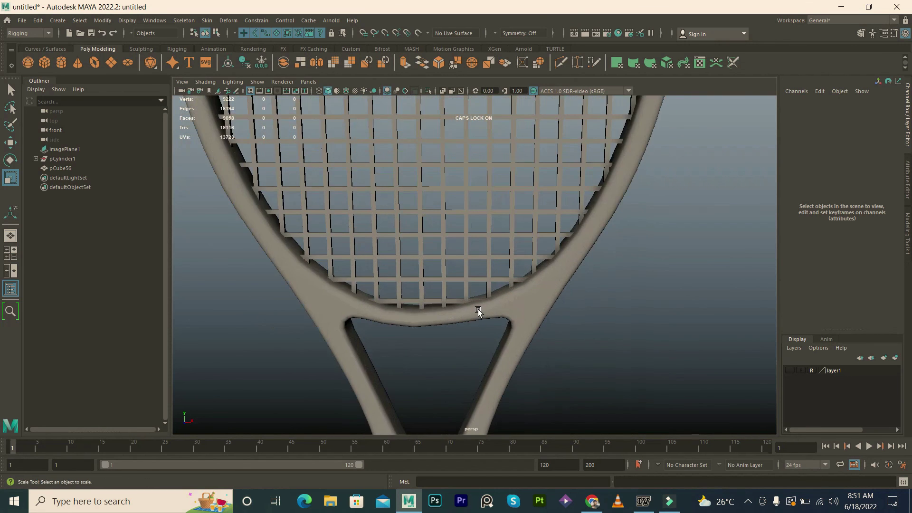
Step: Isolate the frame and average the throat-bridge vertices with 10 iterations
{"action": "left_click", "coordinate": [476, 312]}
{"action": "key", "text": "ctrl+1"}
{"action": "scroll", "coordinate": [460, 301], "scroll_direction": "up", "scroll_amount": 2}
{"action": "key", "text": "F8"}
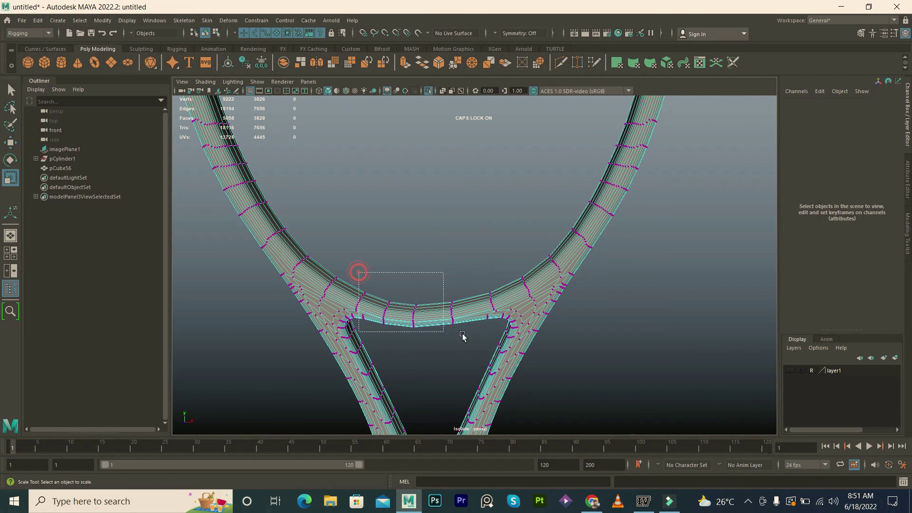
{"action": "left_click_drag", "start_coordinate": [500, 335], "coordinate": [500, 335]}
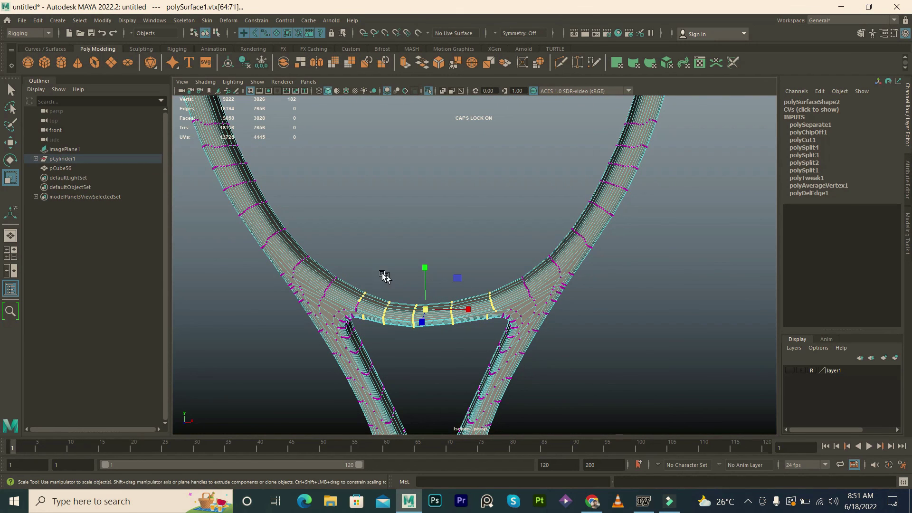
{"action": "left_click_drag", "start_coordinate": [371, 327], "coordinate": [371, 327], "text": "shift"}
{"action": "right_click_drag", "start_coordinate": [413, 268], "coordinate": [456, 249], "text": "shift"}
{"action": "key", "text": "F8"}
{"action": "key", "text": "q"}
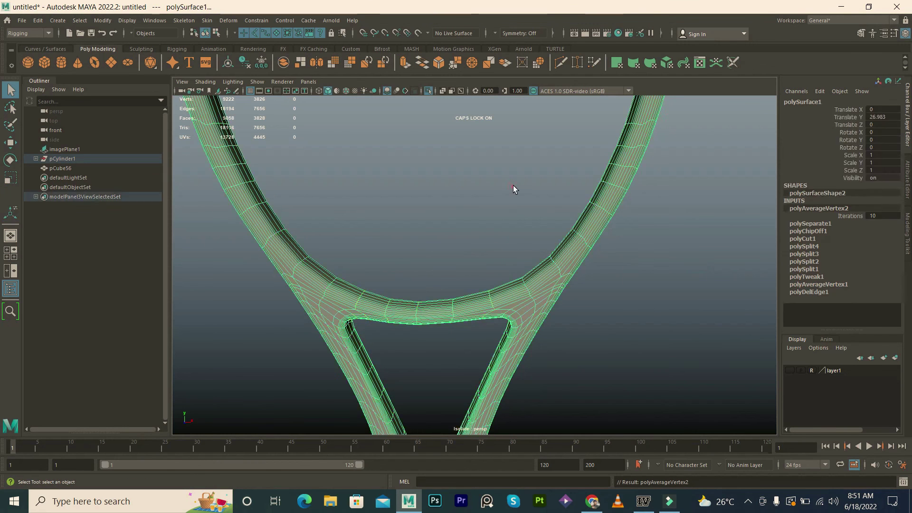
{"action": "key", "text": "ctrl+z"}
{"action": "scroll", "coordinate": [504, 204], "scroll_direction": "down", "scroll_amount": 5}
Step: Exit isolation so the strings reappear and make the viewport background black
{"action": "key", "text": "ctrl+z"}
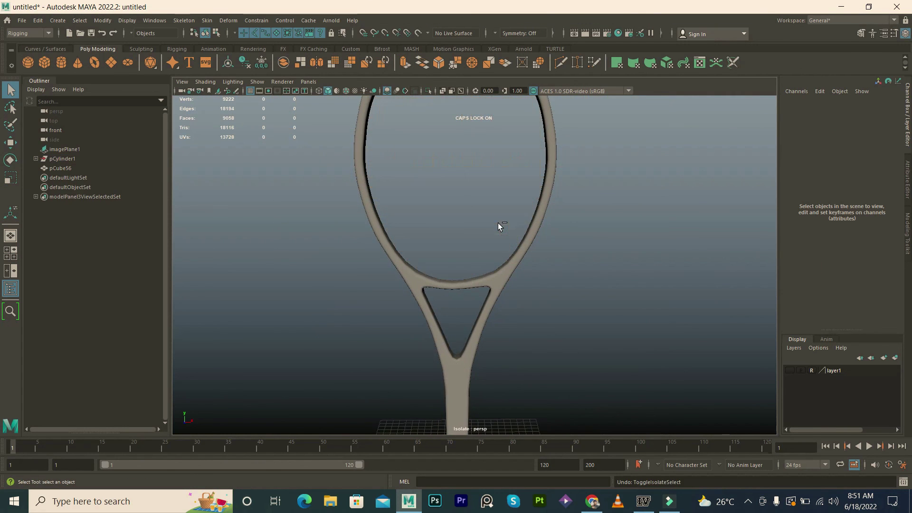
{"action": "key", "text": "ctrl+z"}
{"action": "key", "text": "ctrl+z"}
{"action": "key", "text": "ctrl+z"}
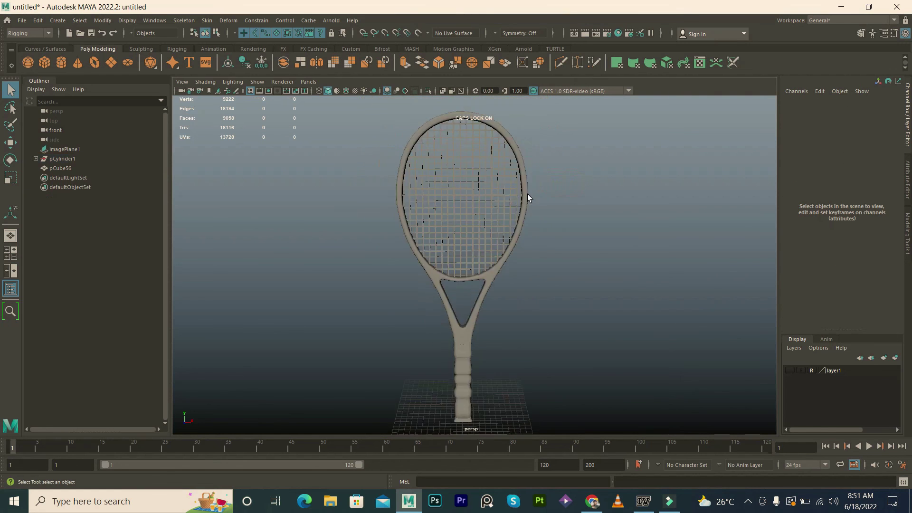
{"action": "scroll", "coordinate": [527, 194], "scroll_direction": "down", "scroll_amount": 3}
{"action": "left_click_drag", "start_coordinate": [560, 212], "coordinate": [401, 217], "text": "alt"}
{"action": "scroll", "coordinate": [574, 236], "scroll_direction": "up", "scroll_amount": 3}
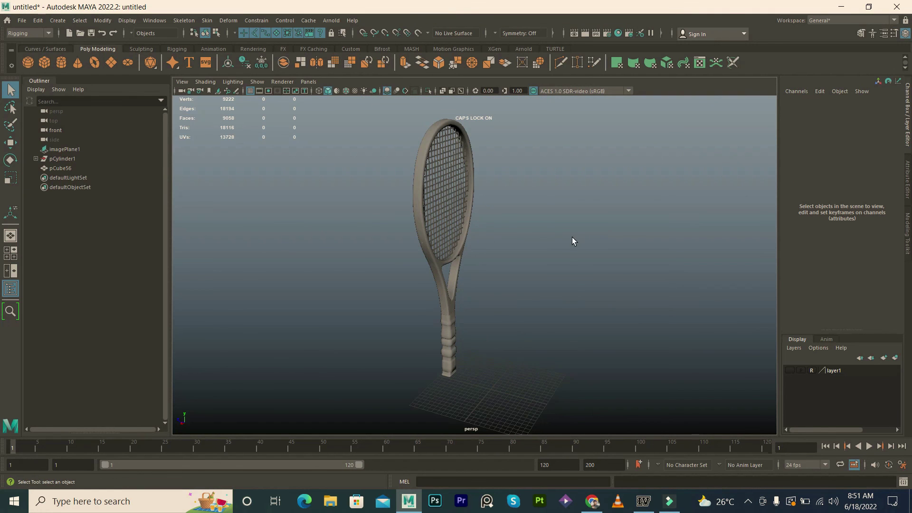
{"action": "key", "text": "alt+b"}
Step: Orbit the racket to face the camera in a maximised, re-panned viewport
{"action": "left_click_drag", "start_coordinate": [510, 247], "coordinate": [515, 232], "text": "alt"}
{"action": "scroll", "coordinate": [525, 229], "scroll_direction": "up", "scroll_amount": 2}
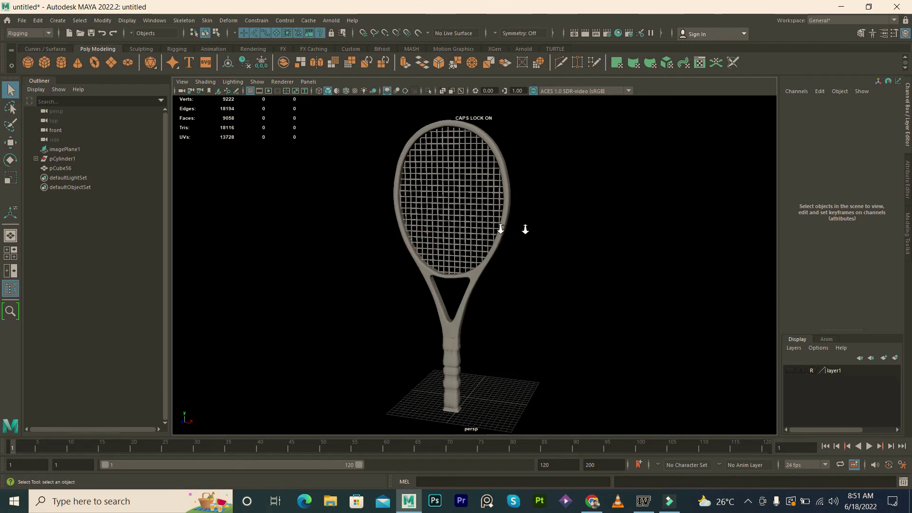
{"action": "scroll", "coordinate": [525, 229], "scroll_direction": "down", "scroll_amount": 2}
{"action": "left_click_drag", "start_coordinate": [407, 228], "coordinate": [493, 238], "text": "alt"}
{"action": "scroll", "coordinate": [527, 242], "scroll_direction": "up", "scroll_amount": 2}
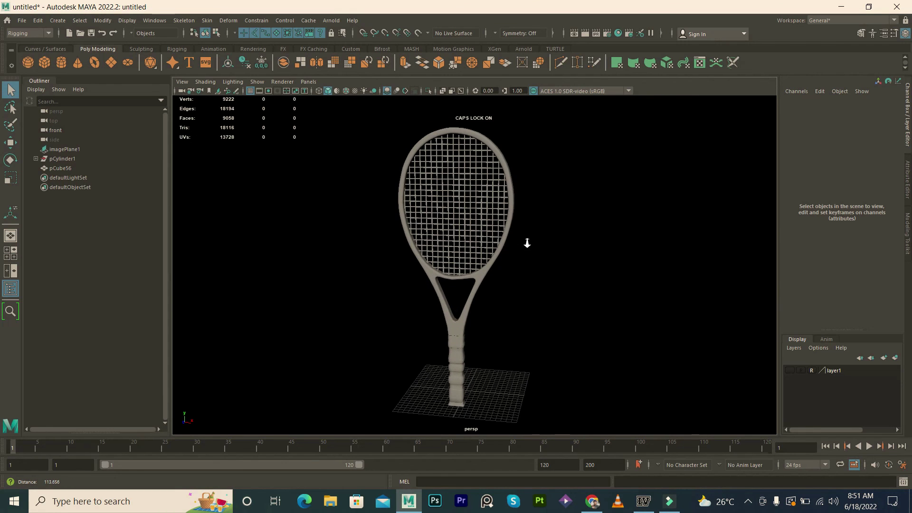
{"action": "scroll", "coordinate": [530, 251], "scroll_direction": "down", "scroll_amount": 2}
{"action": "left_click_drag", "start_coordinate": [530, 256], "coordinate": [636, 241], "text": "alt"}
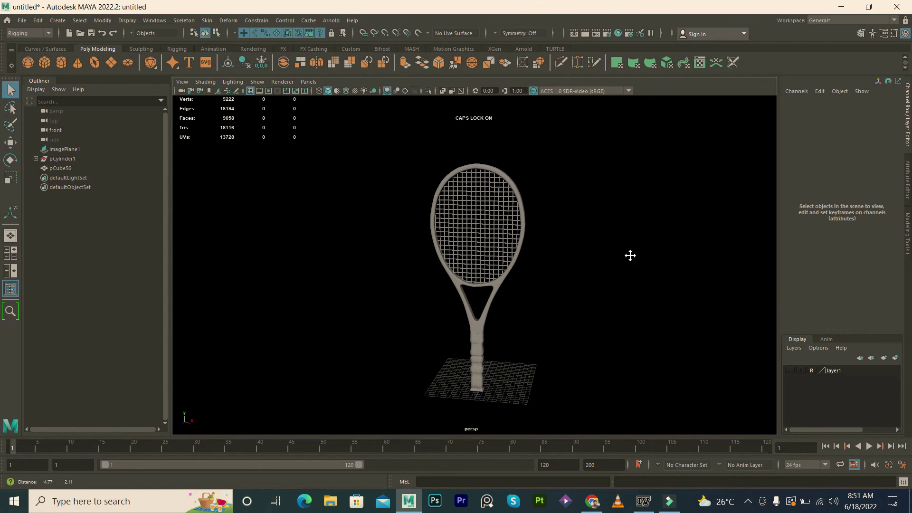
{"action": "scroll", "coordinate": [634, 241], "scroll_direction": "up", "scroll_amount": 2}
{"action": "mouse_move", "coordinate": [658, 167]}
{"action": "left_mouse_down", "text": "alt"}
{"action": "mouse_move", "coordinate": [648, 171]}
{"action": "mouse_move", "coordinate": [673, 184]}
{"action": "mouse_move", "coordinate": [654, 204]}
{"action": "left_mouse_up", "text": "alt"}
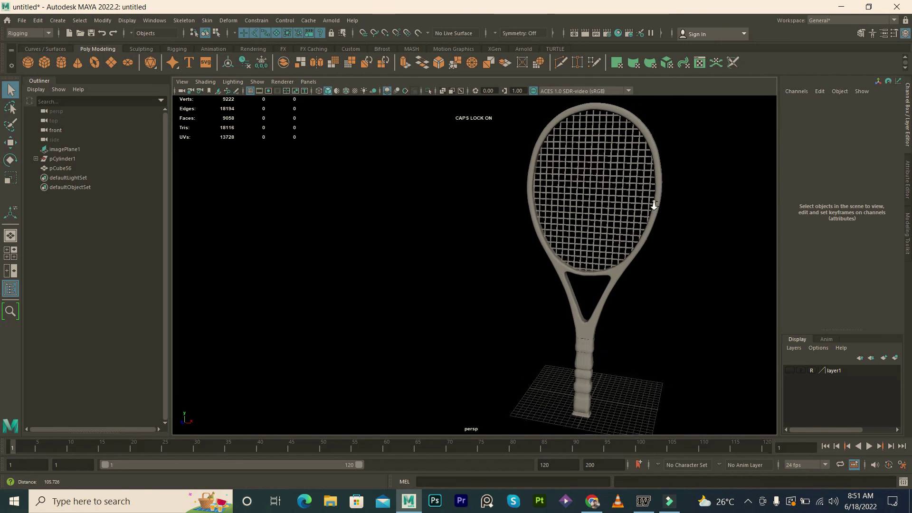
{"action": "key", "text": "ctrl+space"}
{"action": "mouse_move", "coordinate": [613, 253]}
{"action": "middle_mouse_down", "text": "alt"}
{"action": "mouse_move", "coordinate": [532, 248]}
{"action": "mouse_move", "coordinate": [557, 253]}
{"action": "mouse_move", "coordinate": [579, 247]}
{"action": "mouse_move", "coordinate": [513, 238]}
{"action": "mouse_move", "coordinate": [607, 236]}
{"action": "mouse_move", "coordinate": [606, 246]}
{"action": "middle_mouse_up", "text": "alt"}
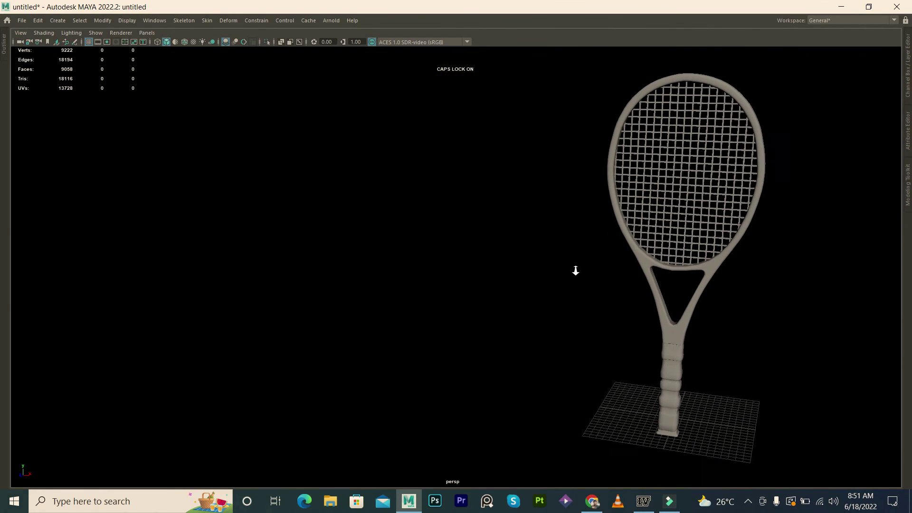